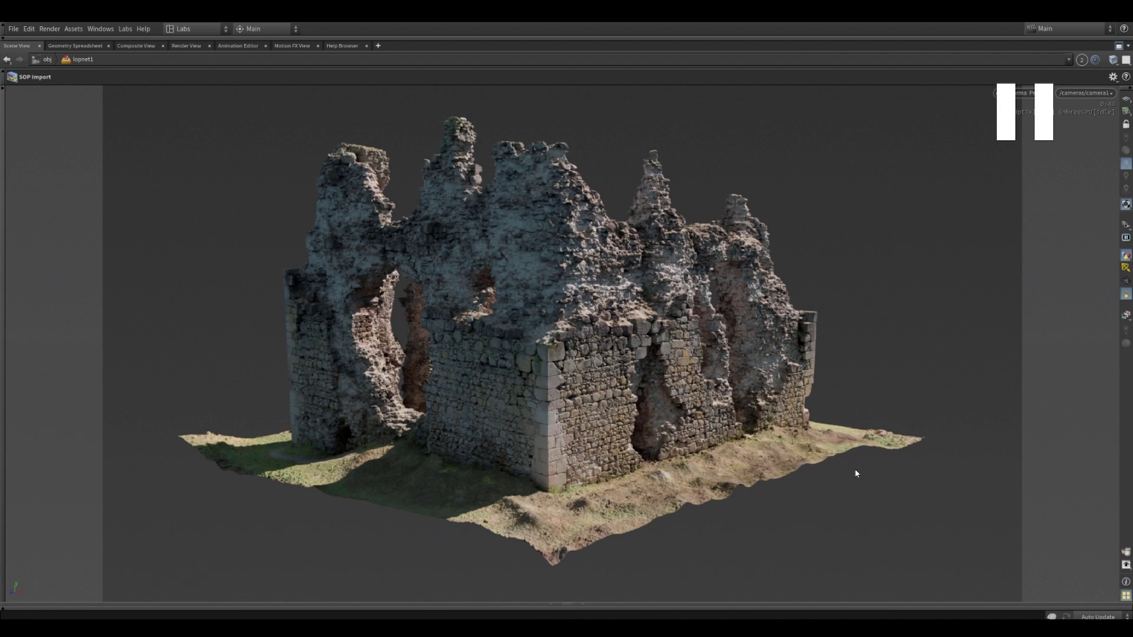
Close the current castle video and open the Castle Houdini Conversion and SFT video from the Photogrammetry folder
right_click(1007, 184)
left_click(1010, 335)
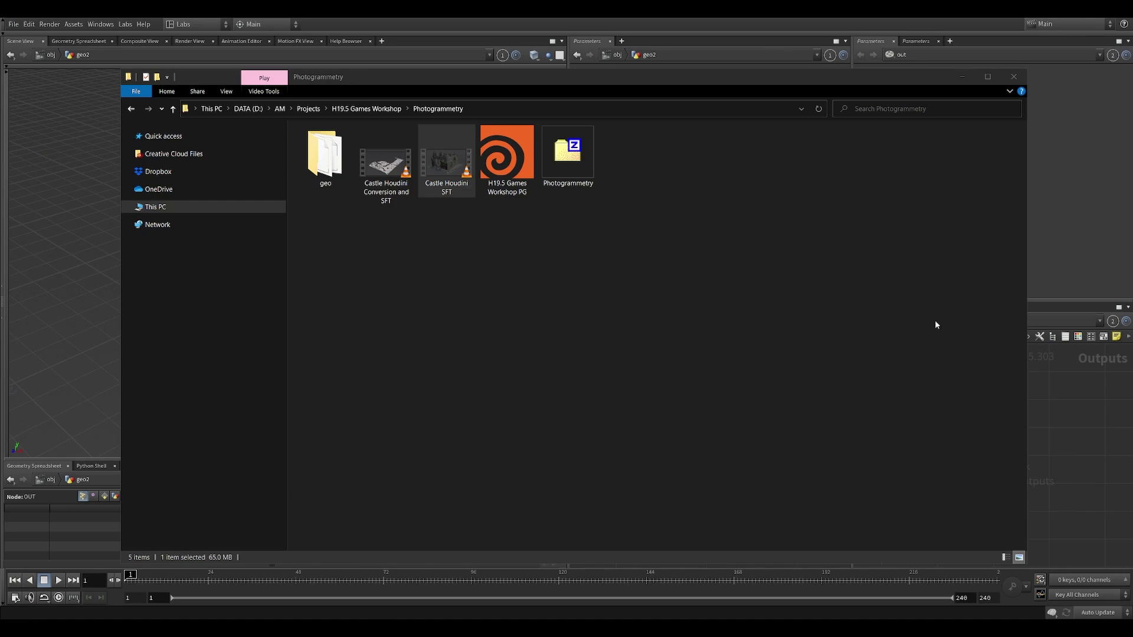
double_click(407, 177)
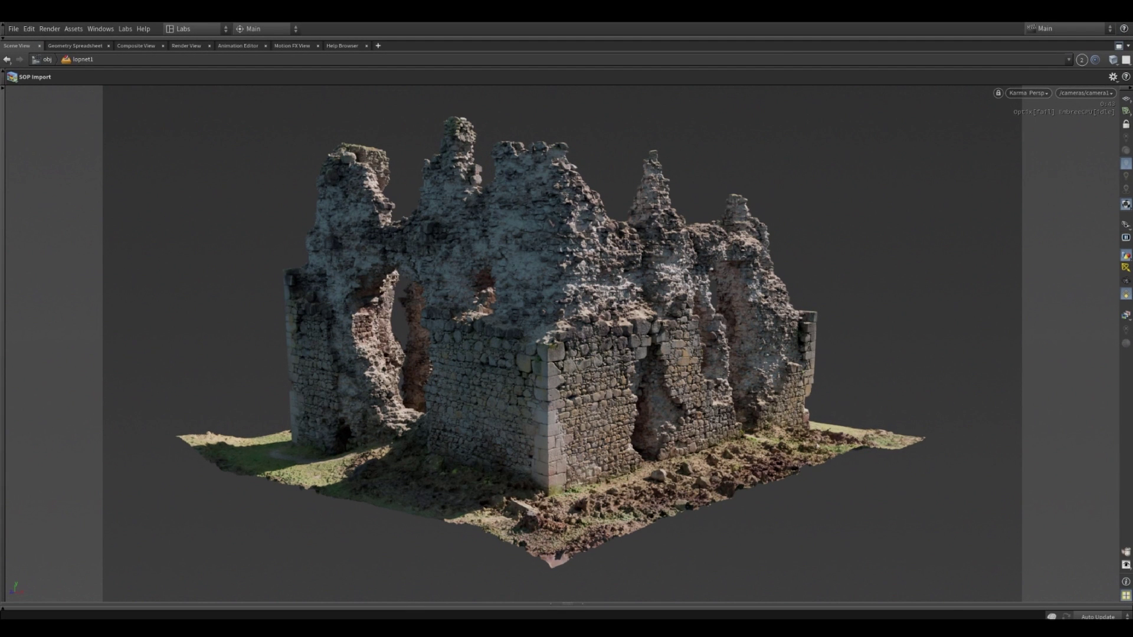
Play the conversion video, pausing and resuming it to examine the ground around the castle at its scan, point and smooth-surface stages
key("space")
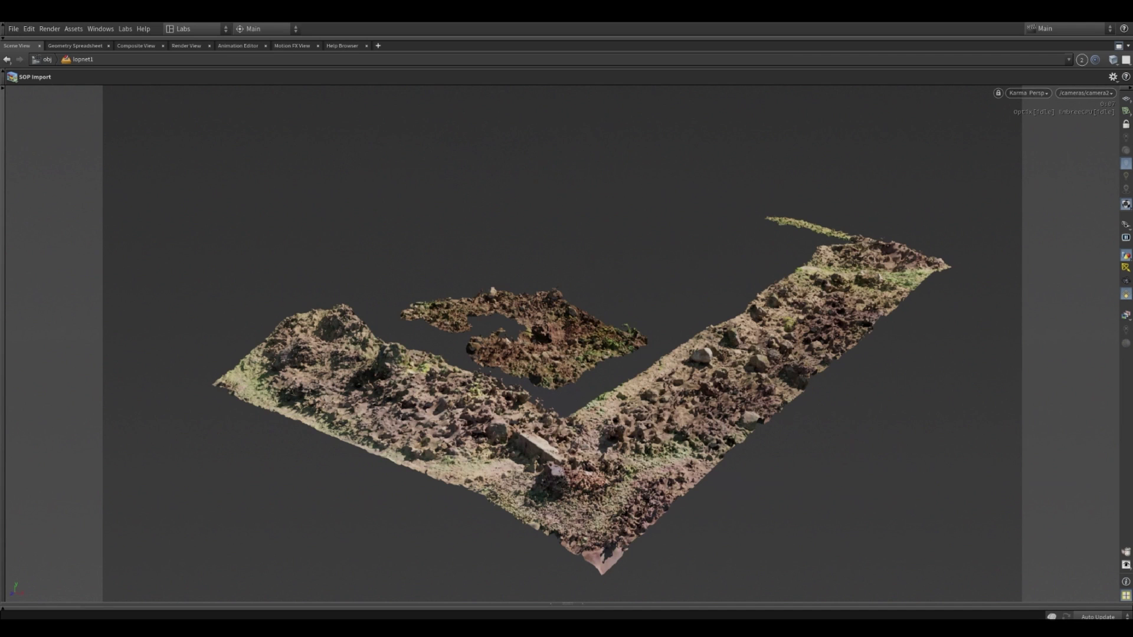
key("space")
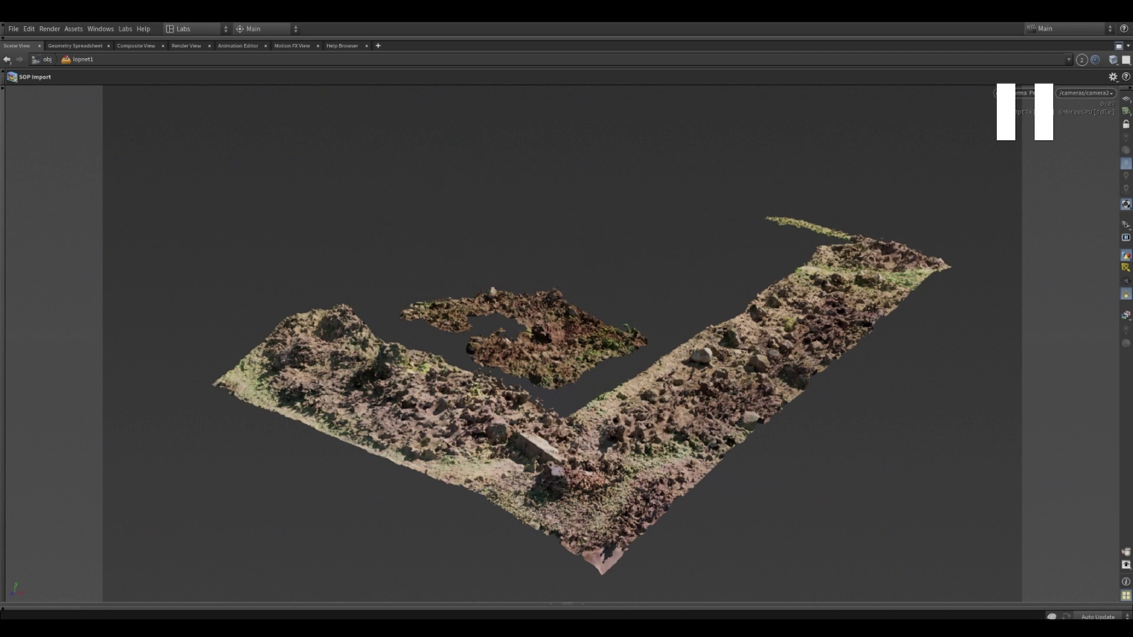
key("space")
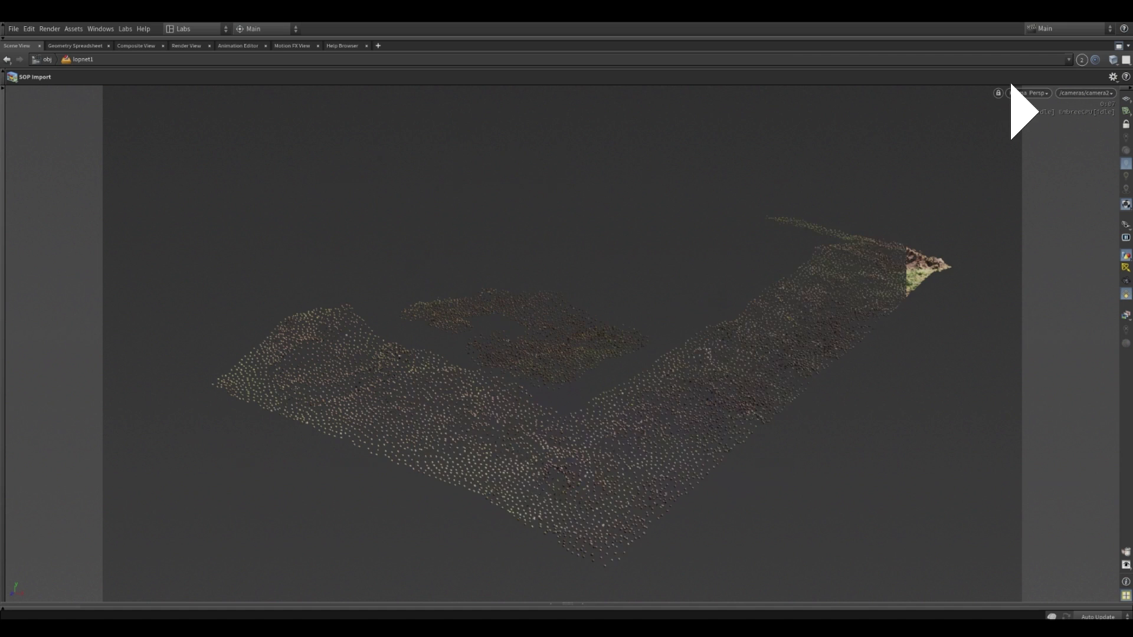
key("space")
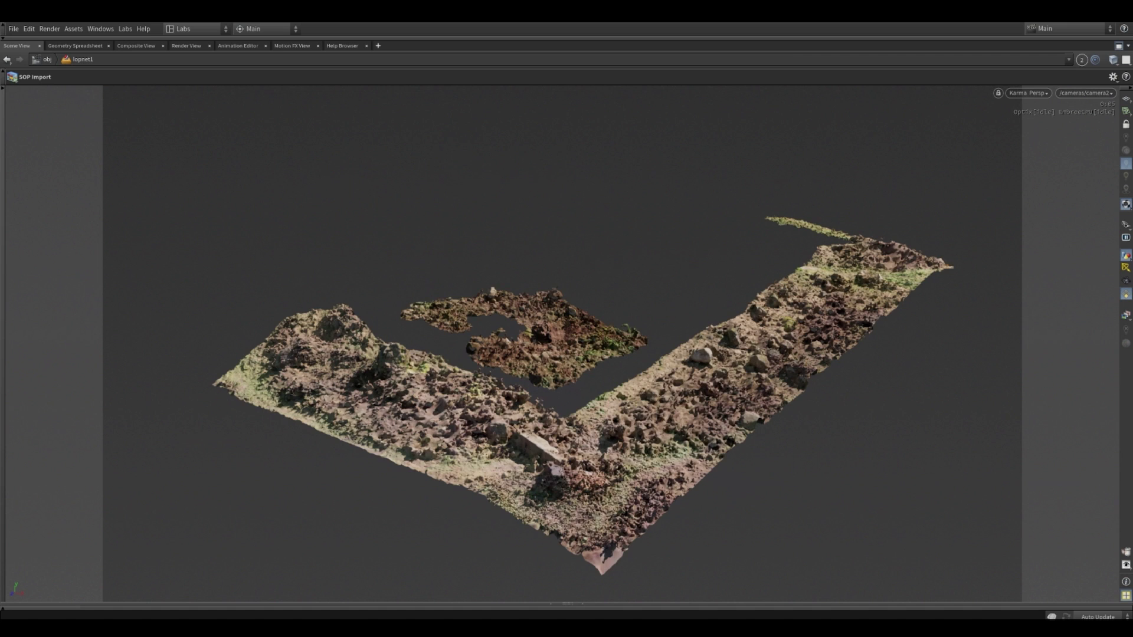
key("space")
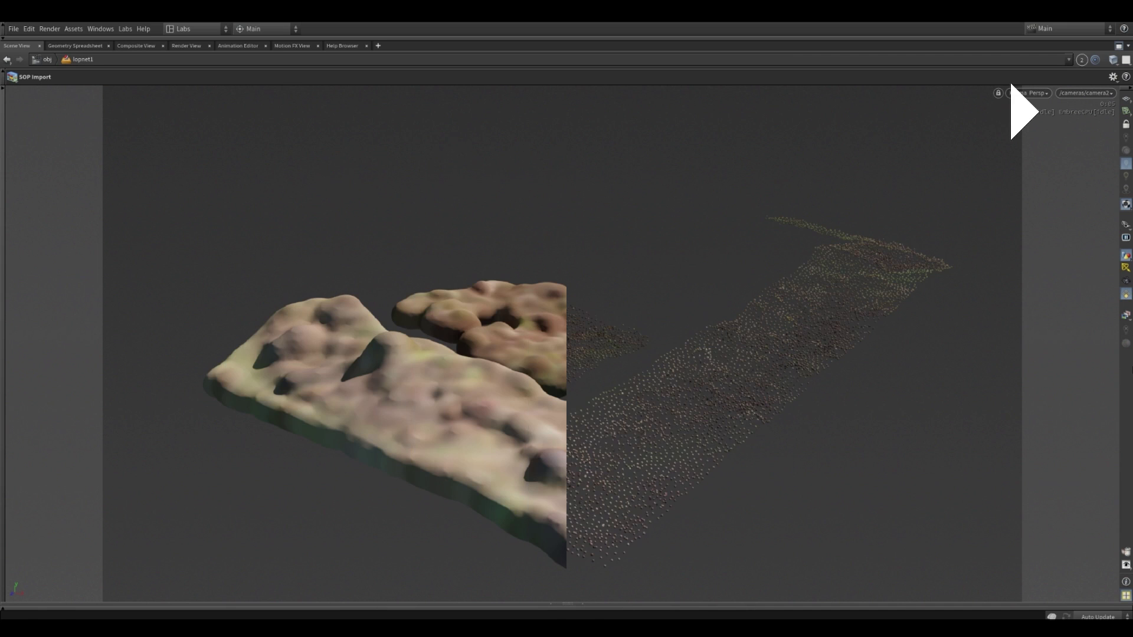
key("space")
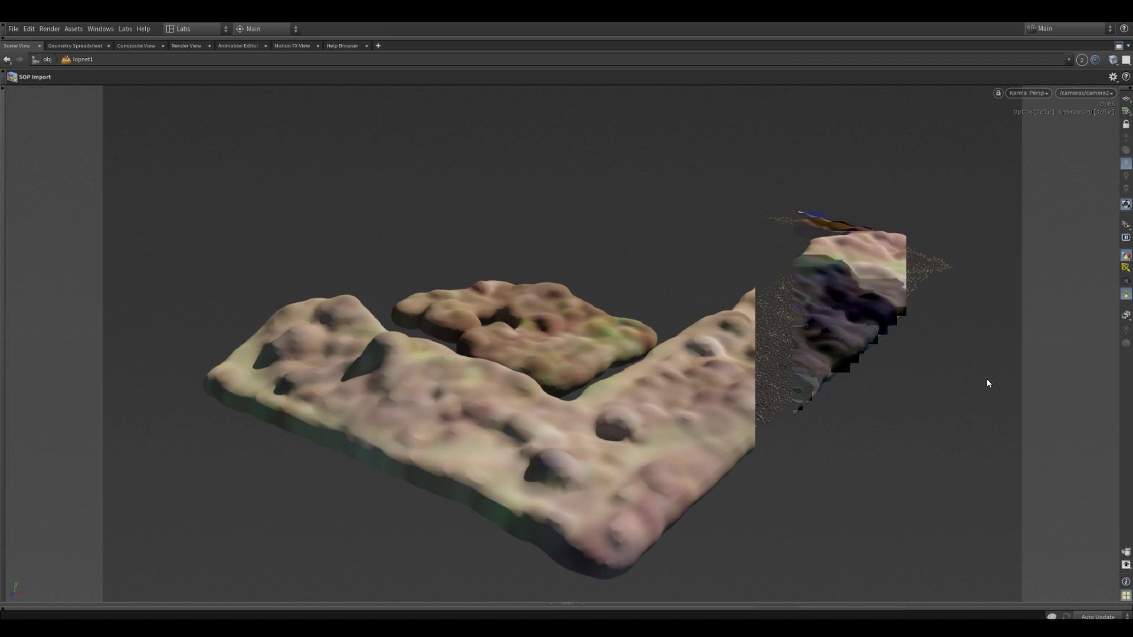
key("space")
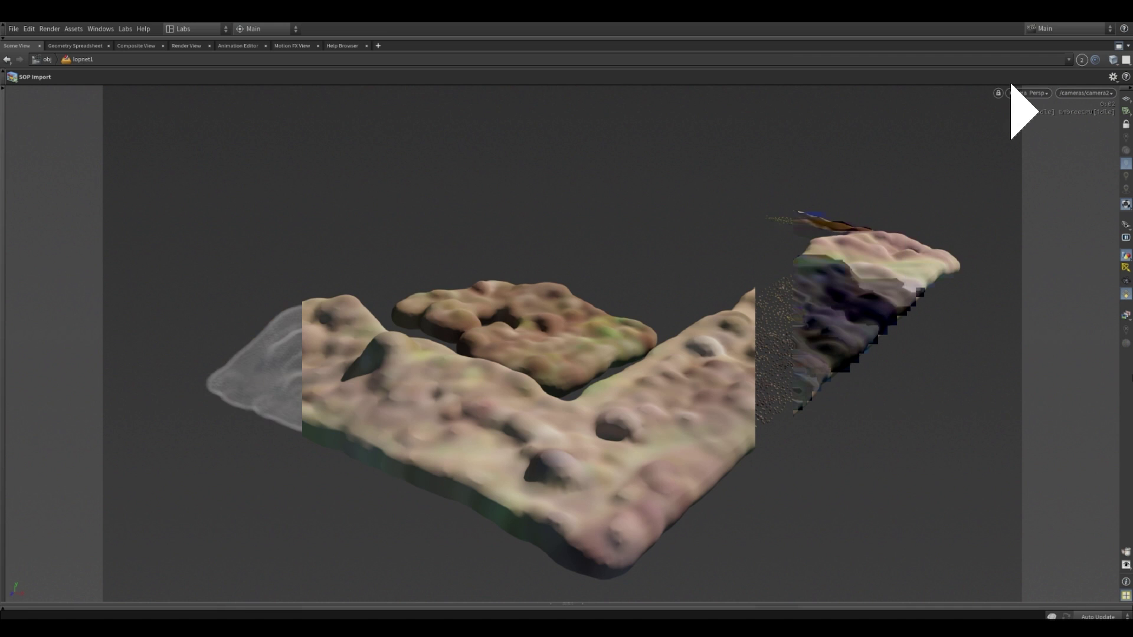
key("space")
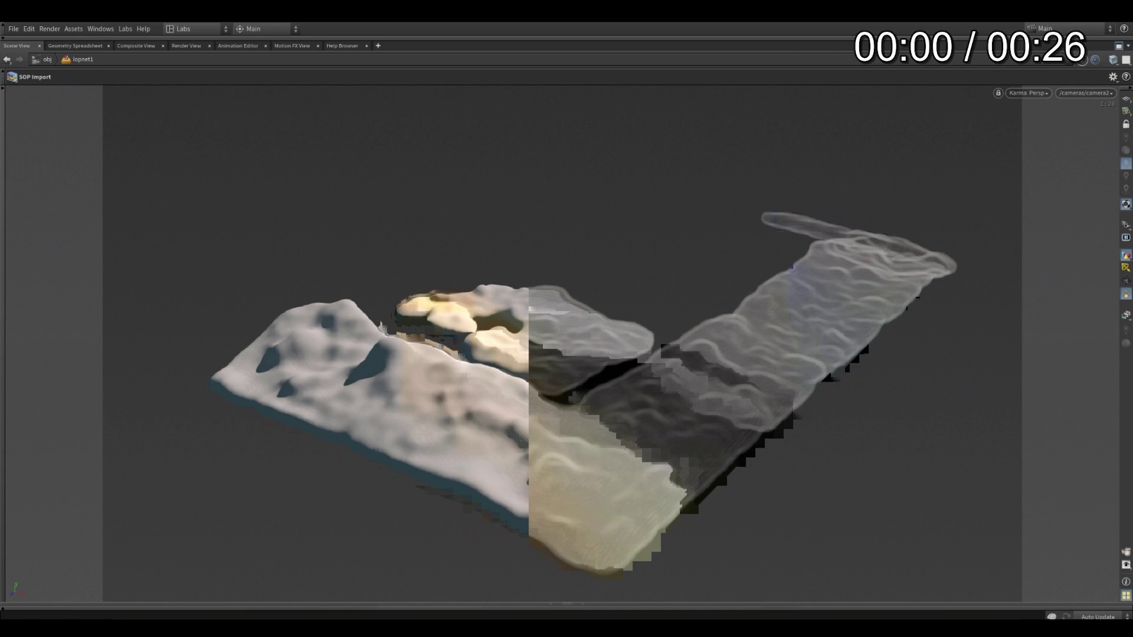
key("space")
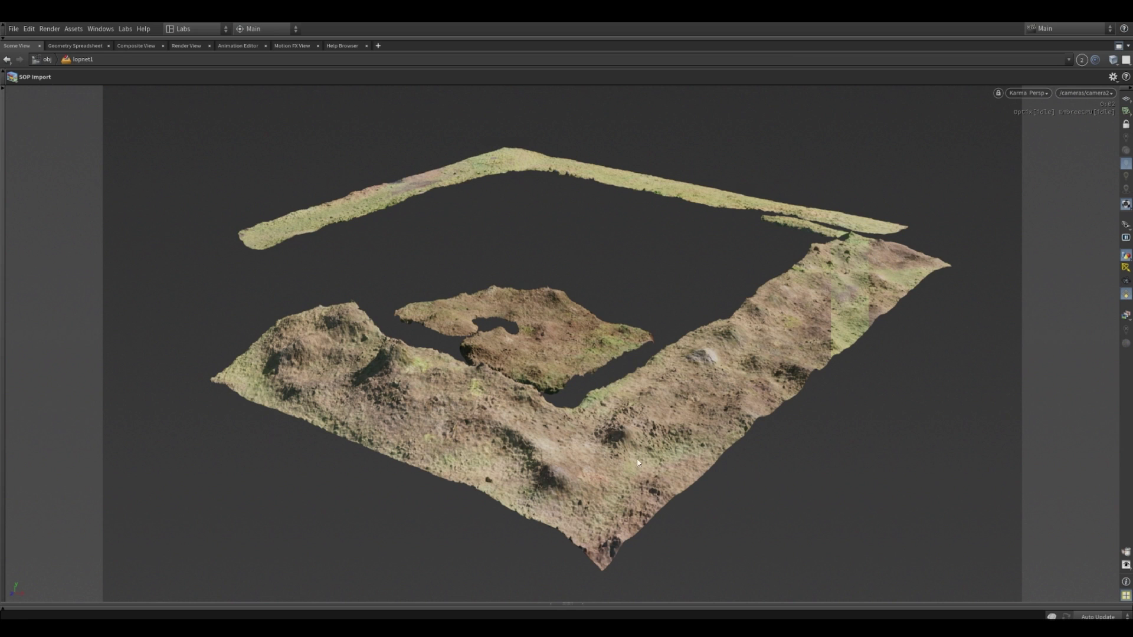
key("space")
key("space")
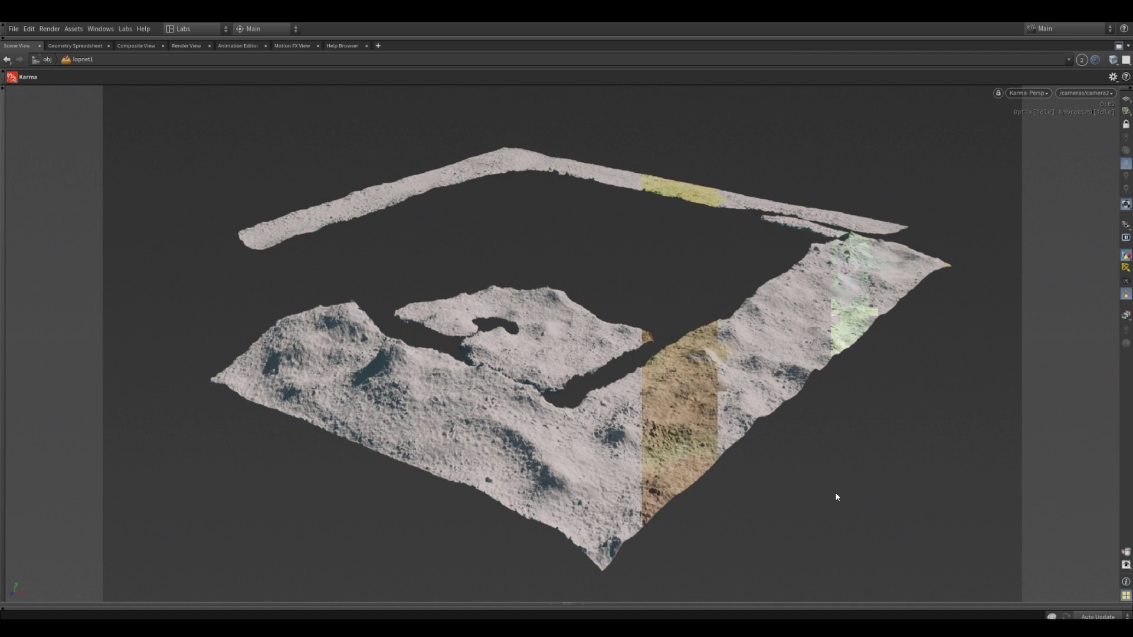
key("space")
key("space")
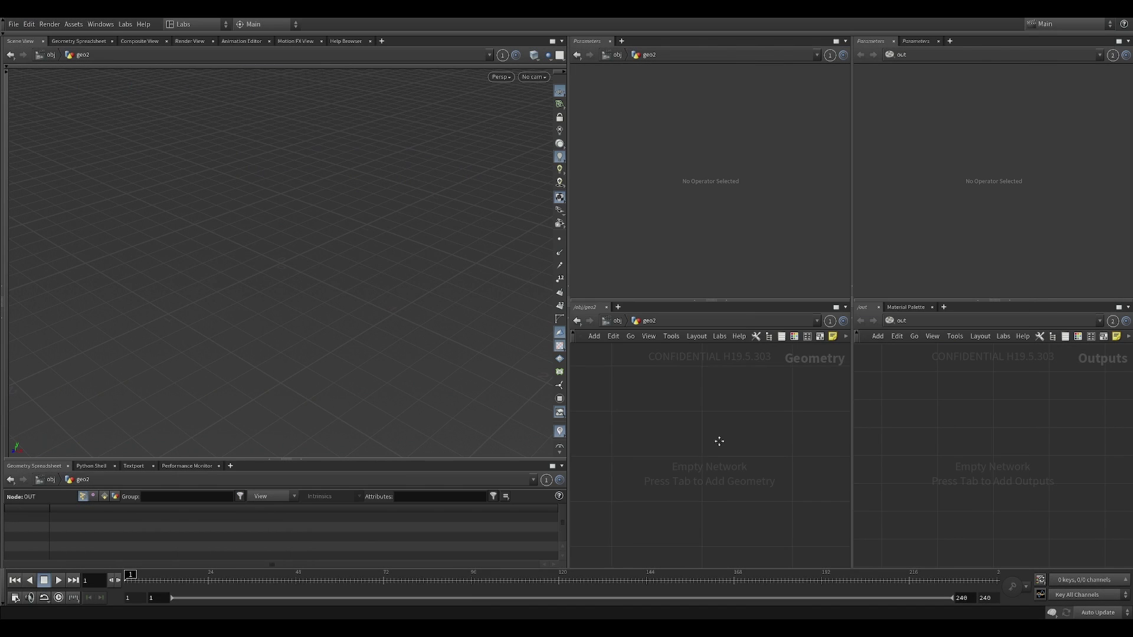
Add a Grid node to the empty geo2 network and check the object level before returning inside geo2
key("Tab")
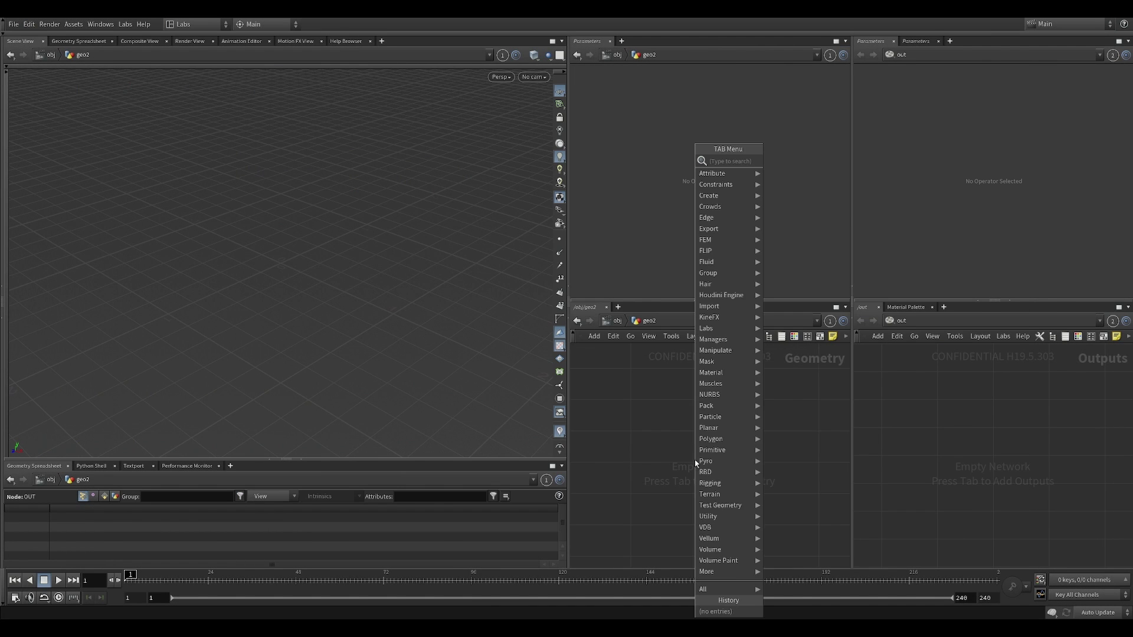
type("gri")
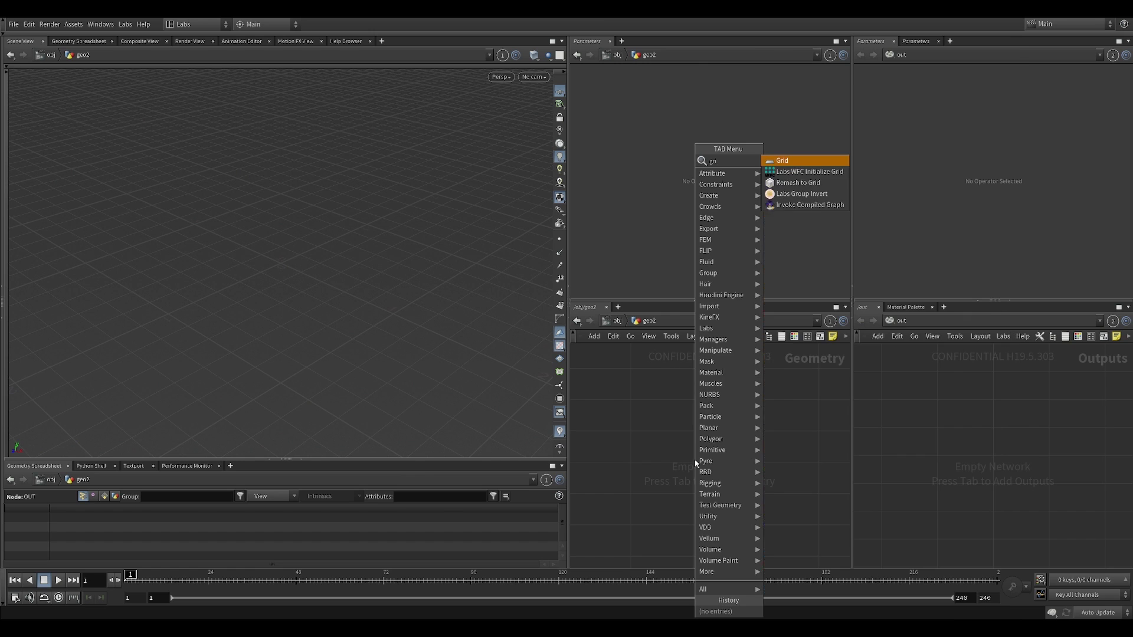
key("Return")
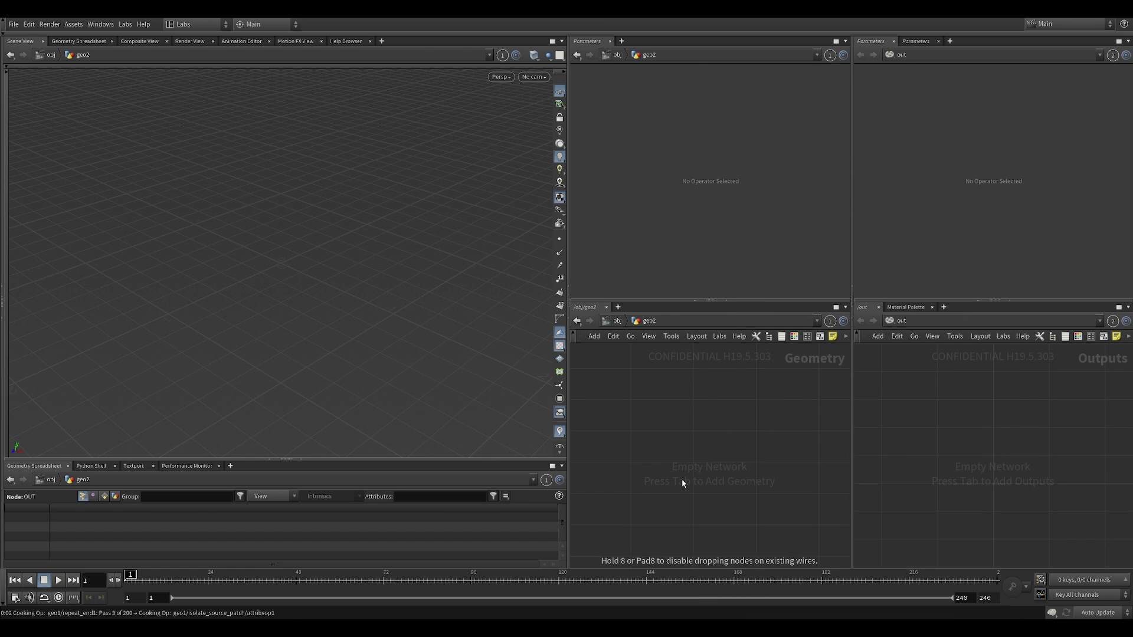
left_click(683, 480)
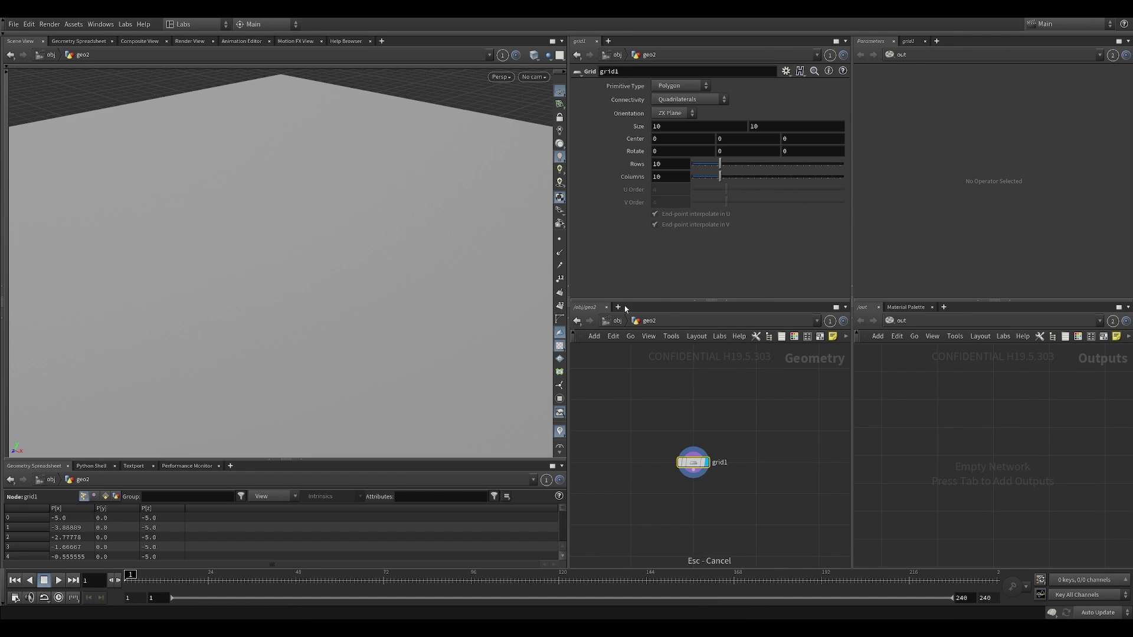
left_click(614, 321)
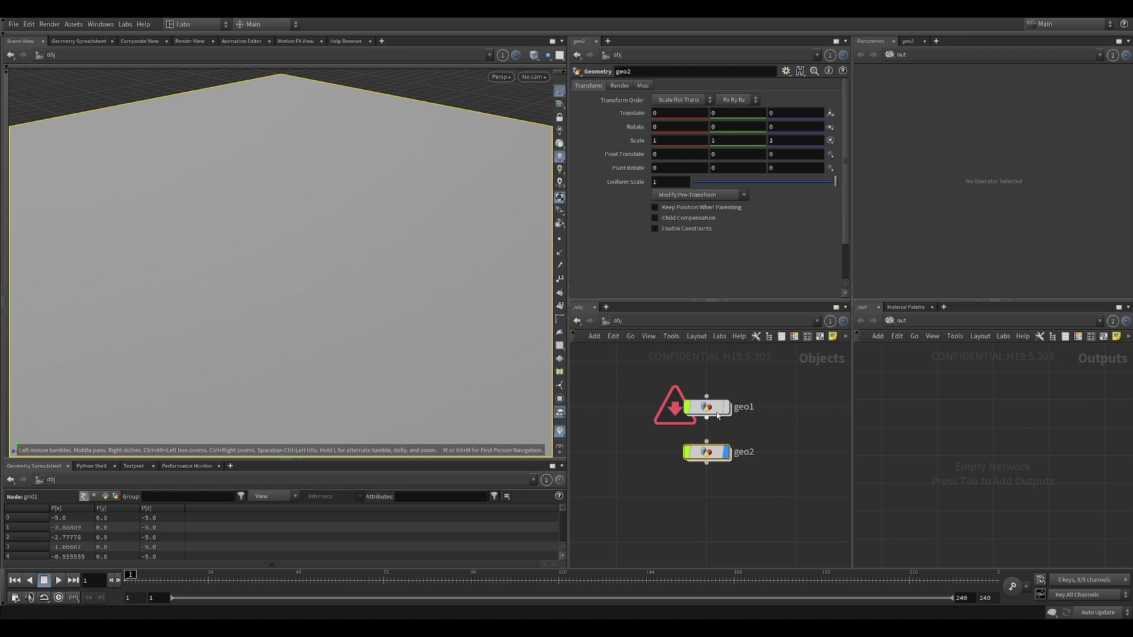
double_click(709, 455)
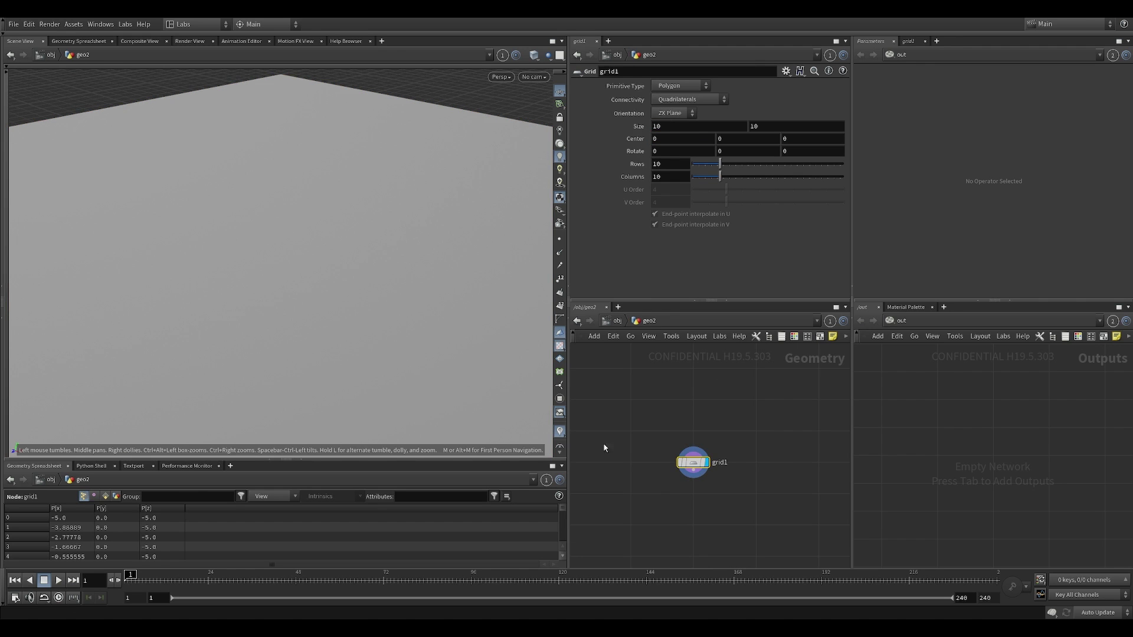
Display the grid in Smooth Wire Shaded mode and frame the whole plane in the viewport
right_click_drag(188, 287, 413, 122)
middle_click_drag(413, 122, 507, 110)
left_click(534, 55)
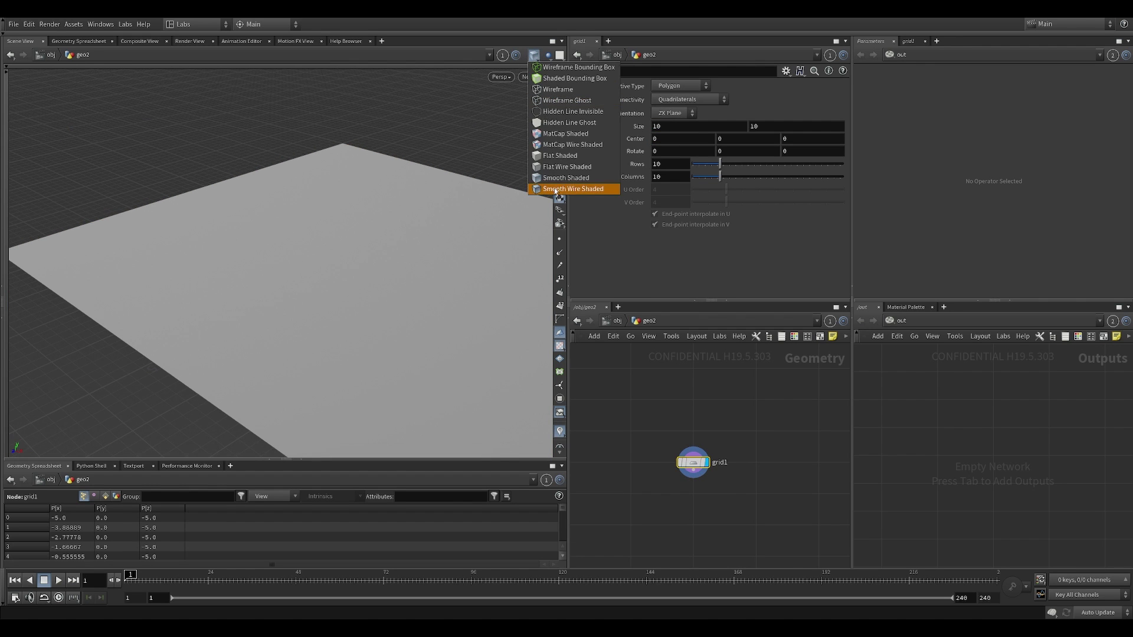
left_click(554, 187)
right_click_drag(291, 253, 361, 247)
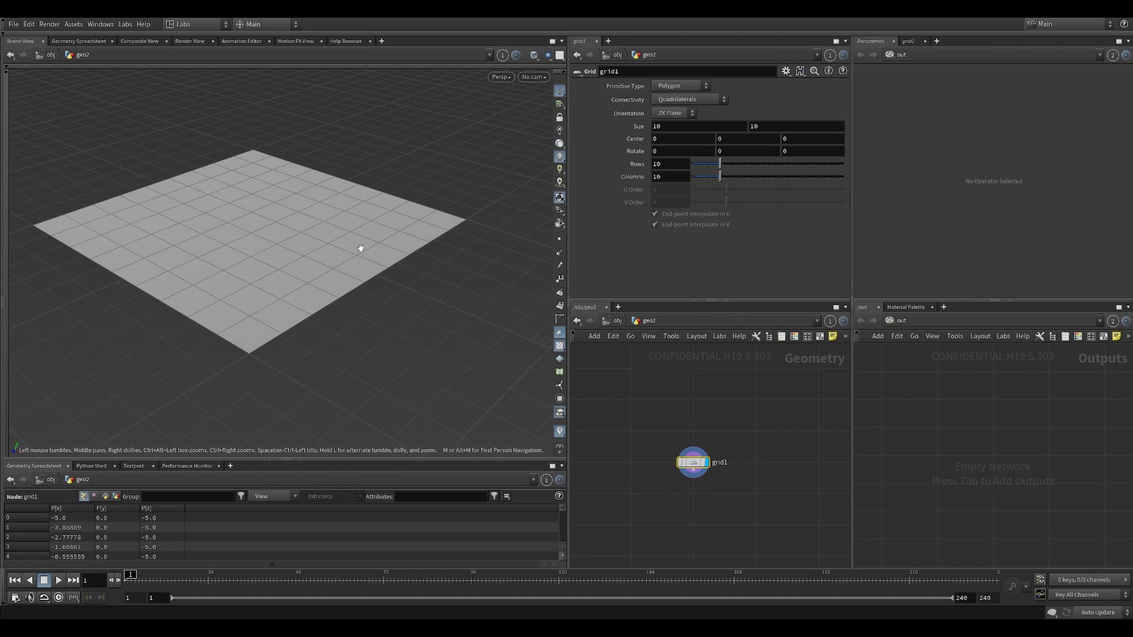
left_click_drag(307, 245, 453, 328)
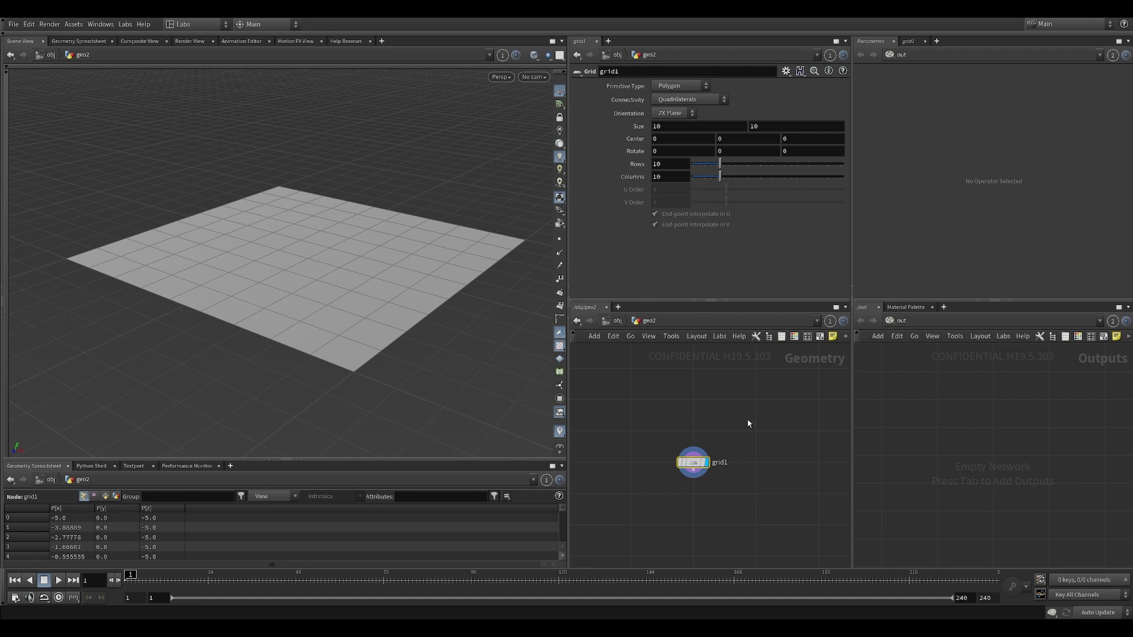
Add a Mountain node directly below grid1 in the geo2 network
middle_click_drag(733, 475, 720, 425)
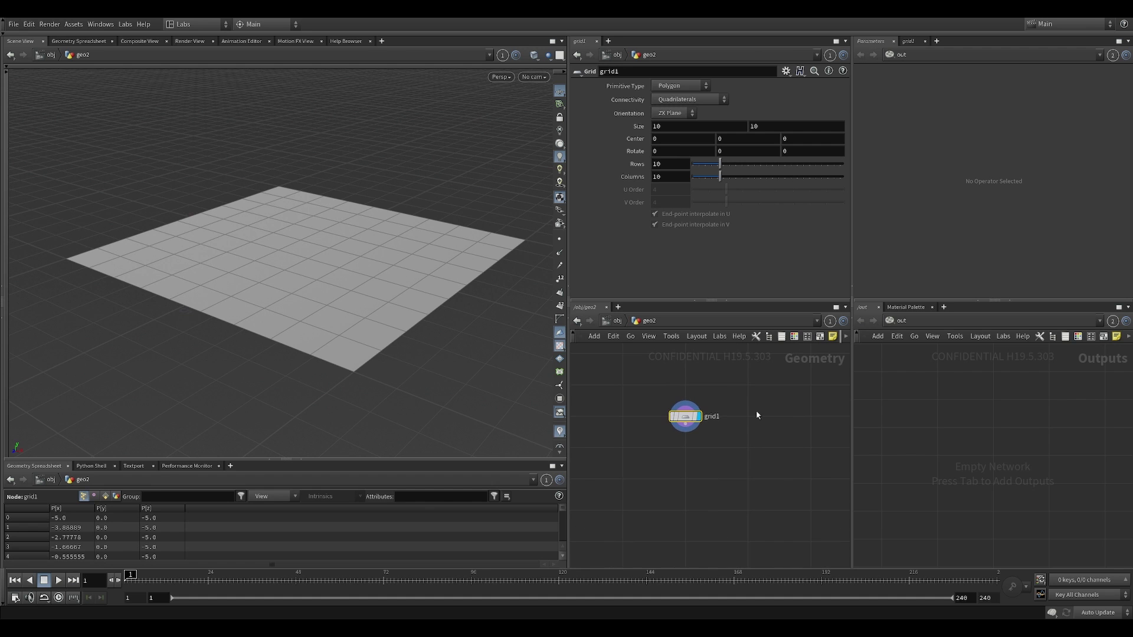
mouse_move(389, 259)
left_mouse_down()
mouse_move(415, 245)
mouse_move(413, 271)
mouse_move(440, 255)
mouse_move(405, 275)
left_mouse_up()
scroll(676, 443, "up", 2)
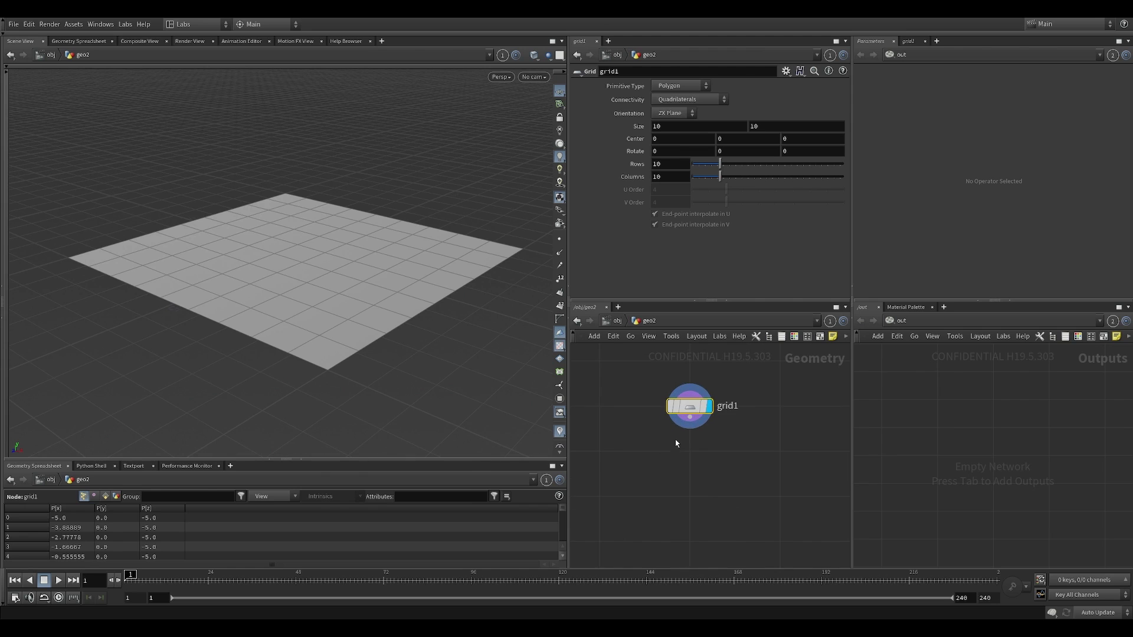
middle_click_drag(676, 452, 669, 457)
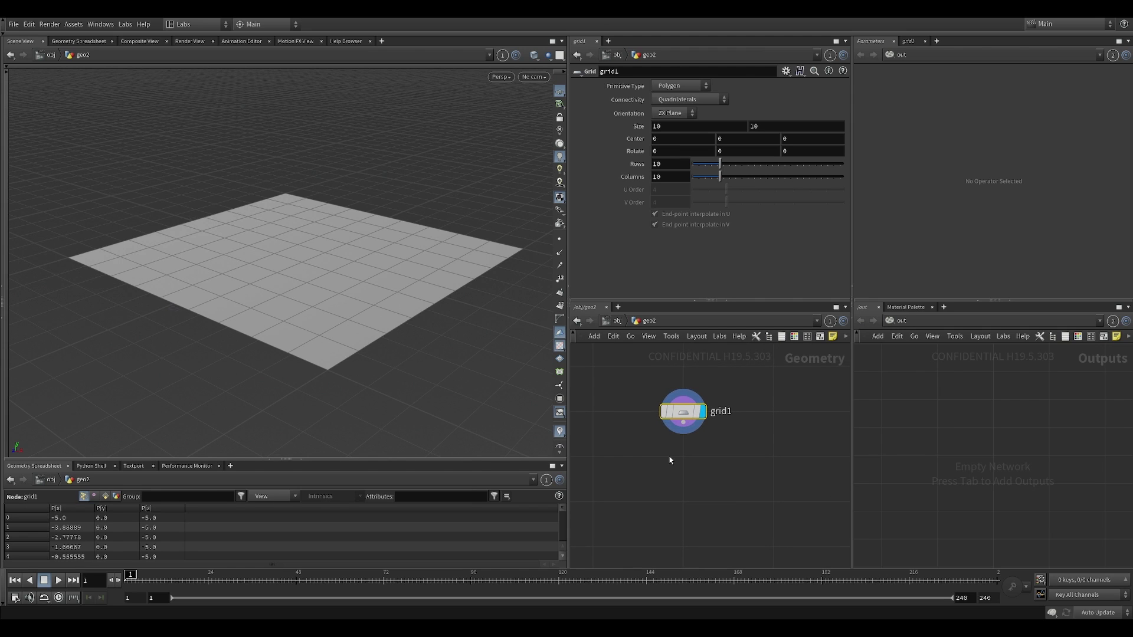
middle_click_drag(412, 286, 394, 289)
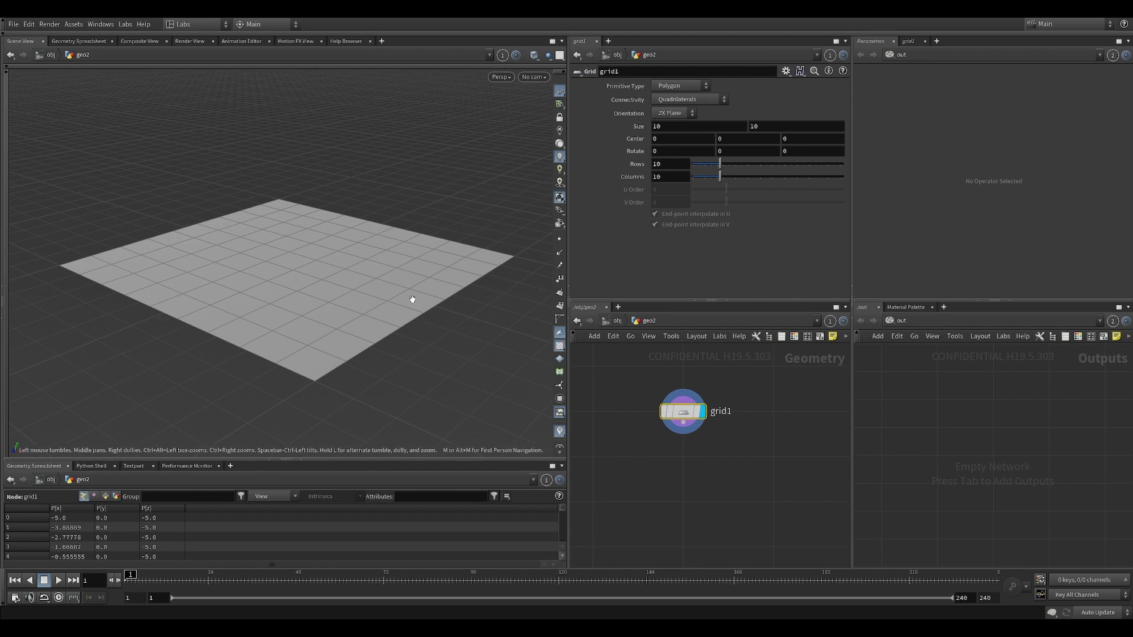
key("Tab")
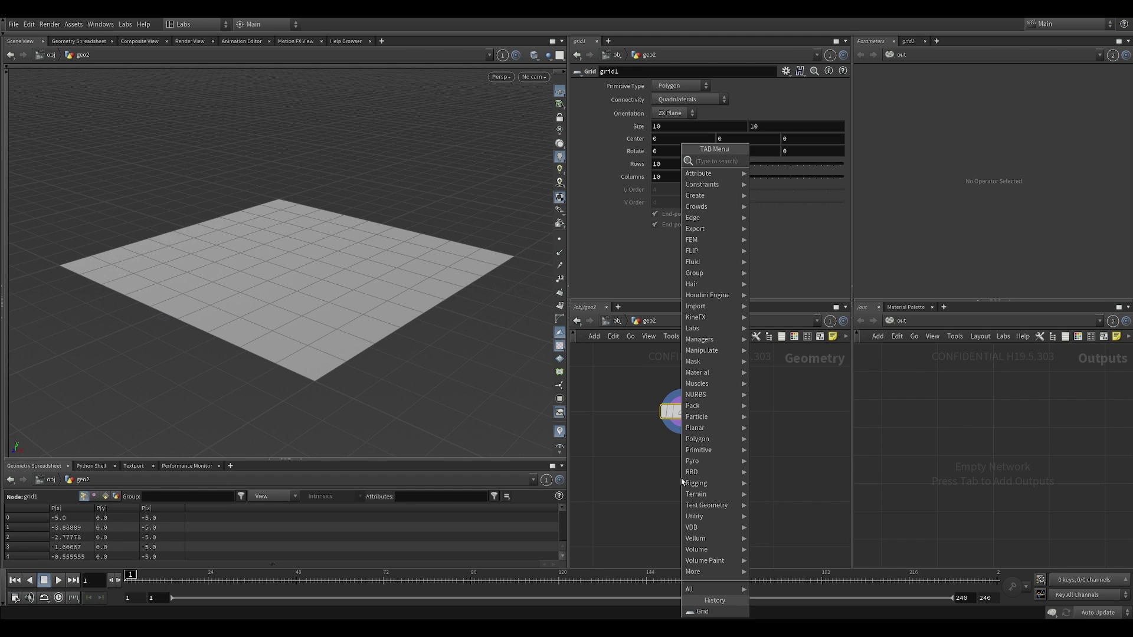
type("mou")
key("Return")
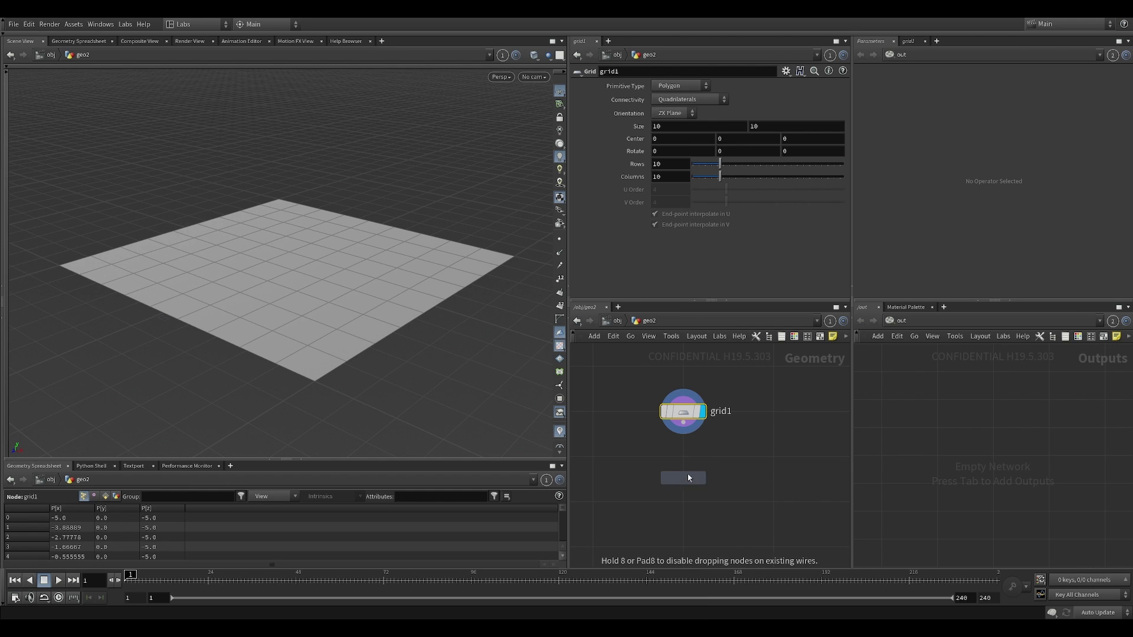
left_click(690, 460)
Set the rows and columns of grid1 to 100 each
left_click(683, 411)
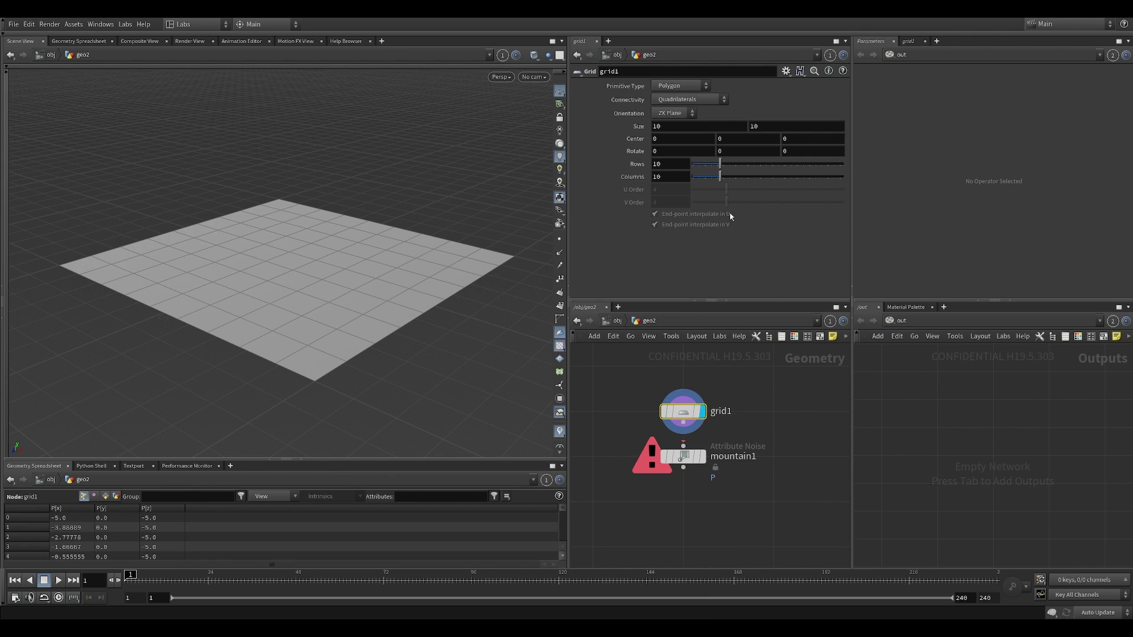
left_click(670, 163)
type("0")
key("Tab")
type("1")
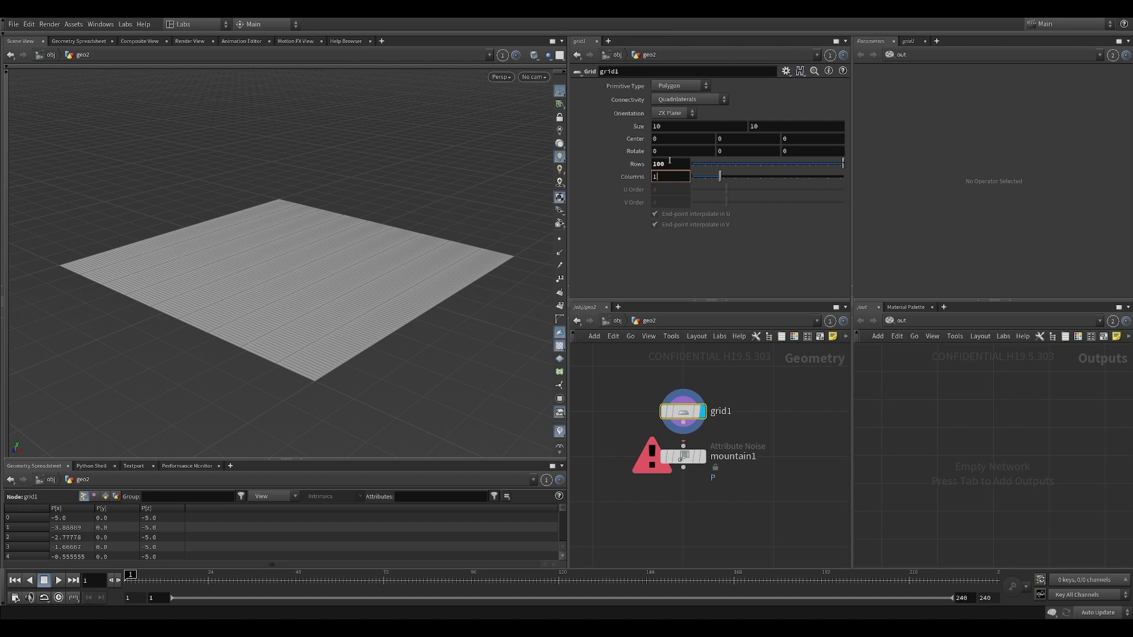
type("00")
key("Return")
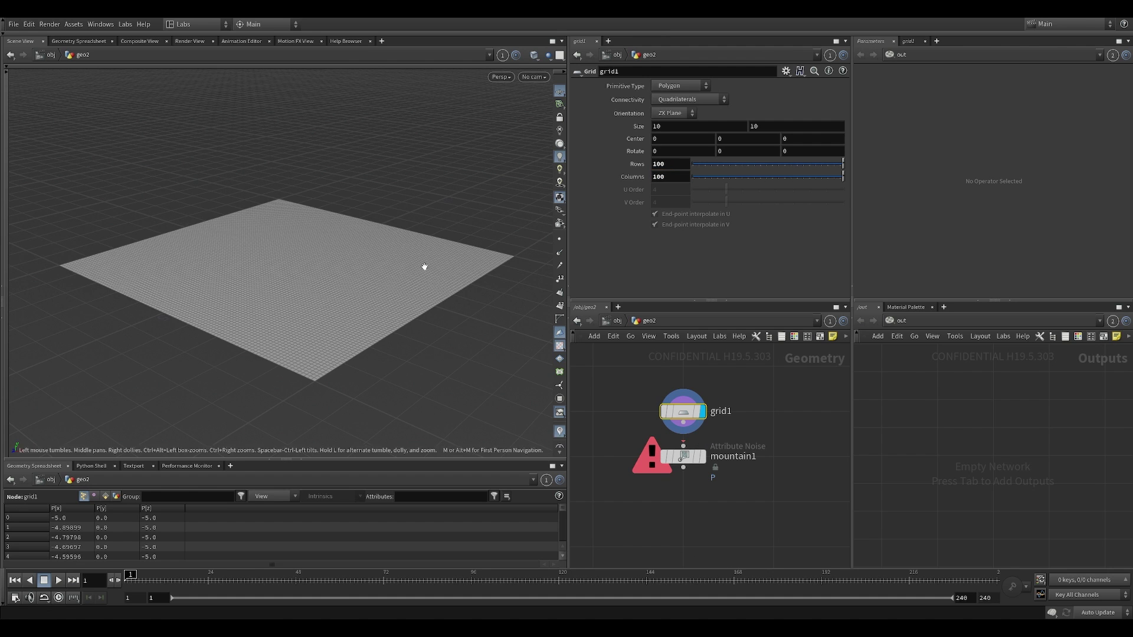
Connect the output of grid1 to mountain1 and display mountain1 in the viewport
scroll(407, 268, "up", 1)
mouse_move(684, 457)
scroll(680, 434, "up", 2)
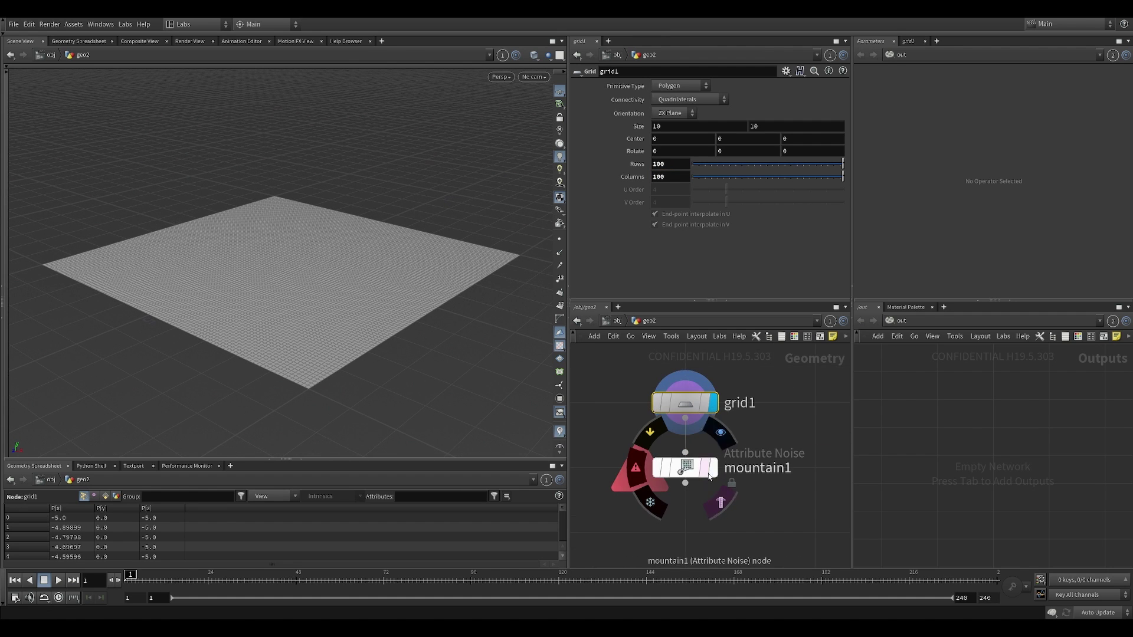
left_click(633, 505)
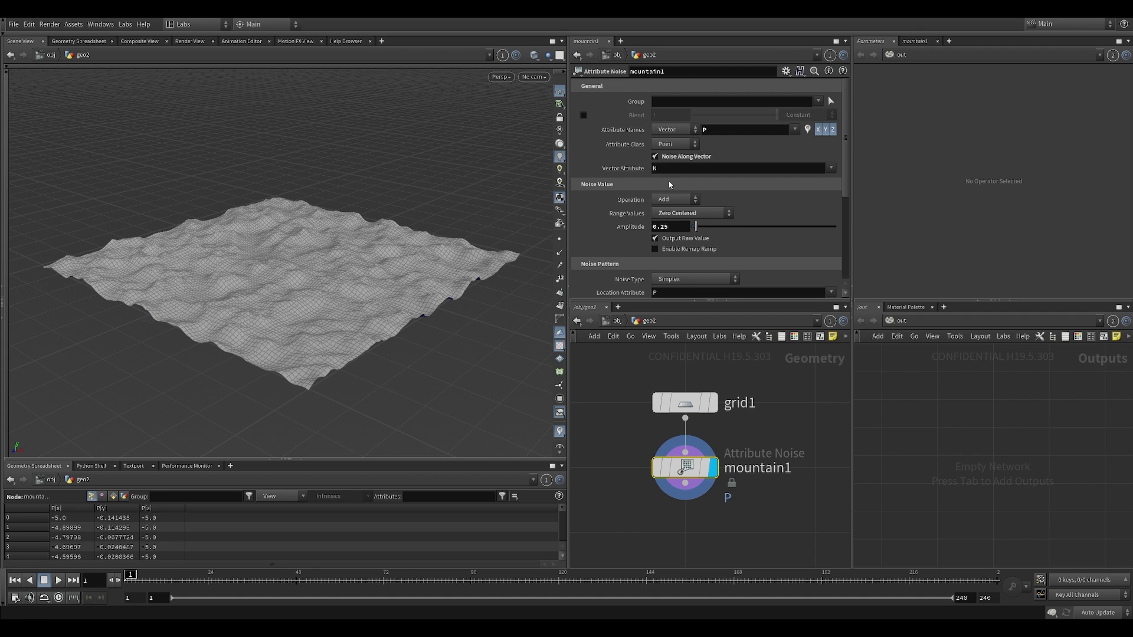
Change the fractal noise type of mountain1 to remove the fine detail and leave smooth hills
scroll(671, 183, "down", 3)
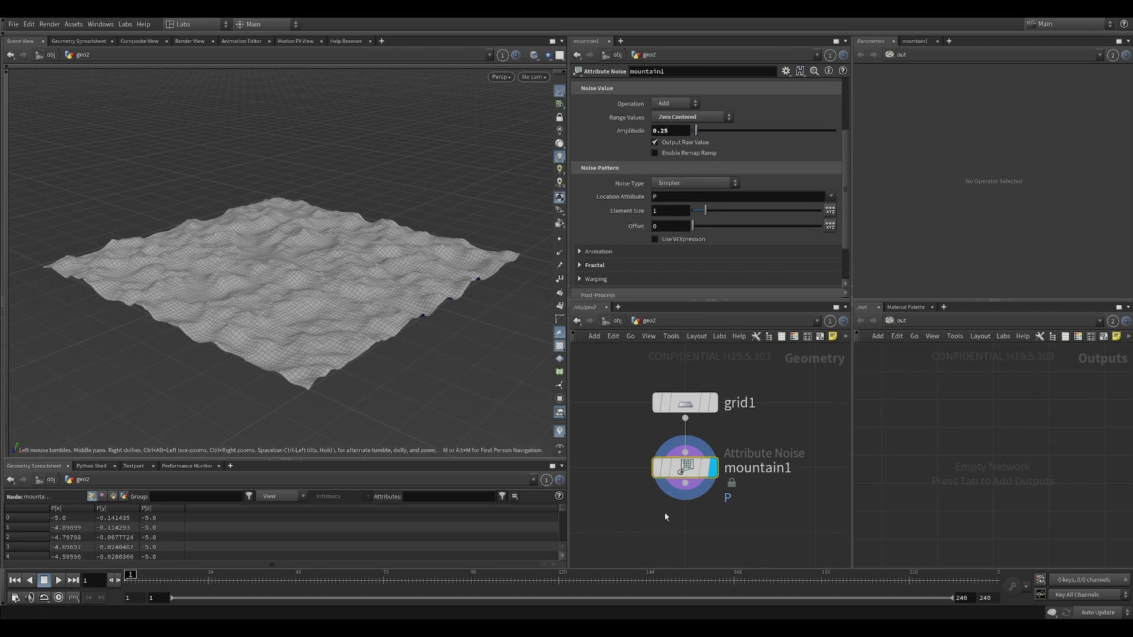
left_click(596, 266)
left_click(680, 281)
left_click(671, 291)
left_click(602, 266)
scroll(738, 242, "up", 2)
scroll(738, 243, "up", 2)
scroll(682, 231, "down", 4)
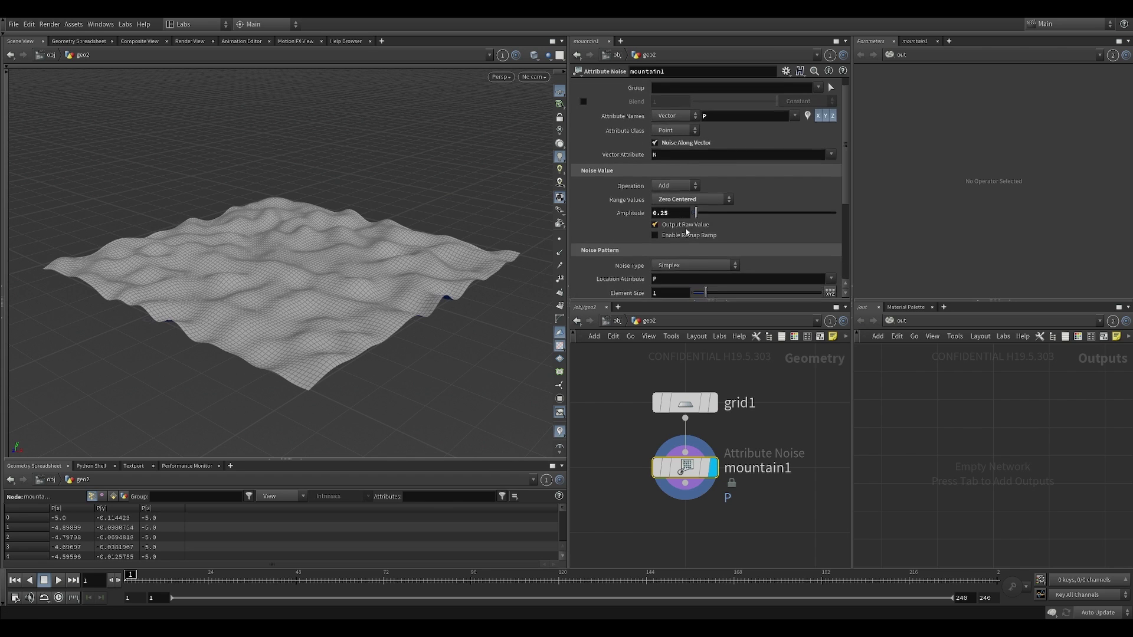
Set the element size of mountain1 to 2 and its amplitude to 0.5
left_click_drag(707, 225, 719, 225)
left_click(673, 224)
type("2")
key("Return")
left_click_drag(695, 144, 701, 144)
left_click(679, 144)
type("..")
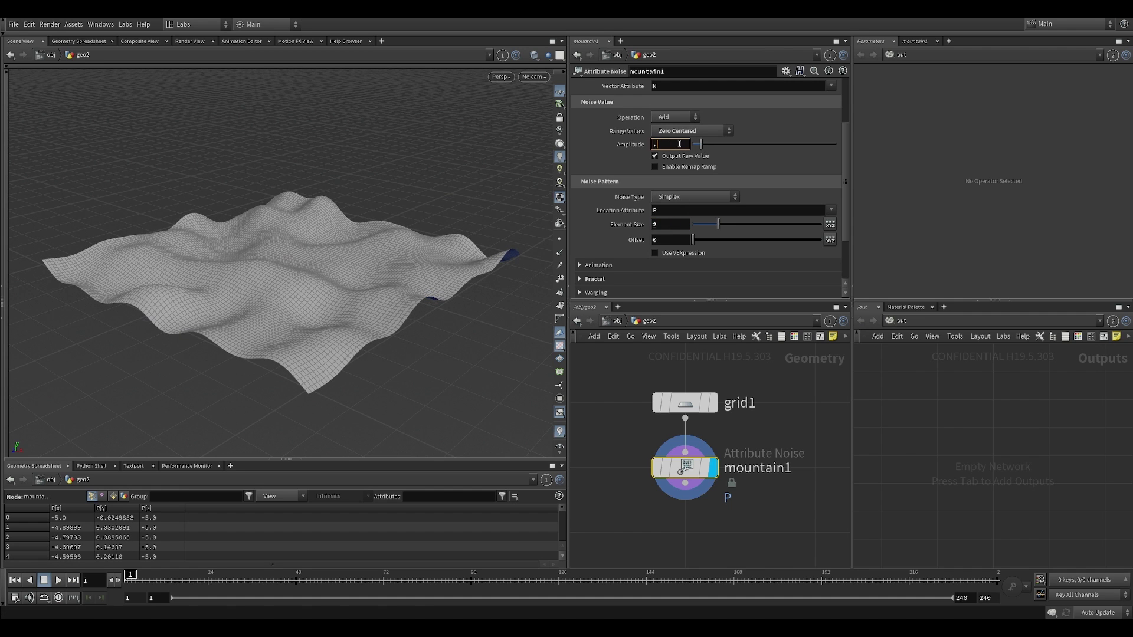
key("Return")
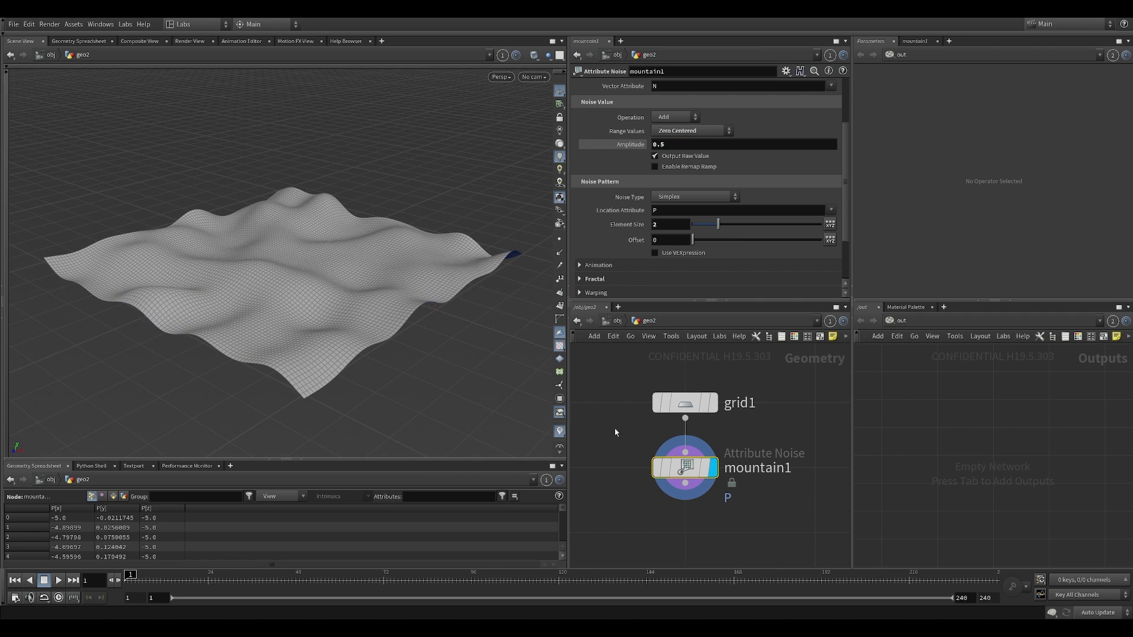
Add a second Mountain node below mountain1, fed by its output, and display it in the viewport
middle_click_drag(720, 524, 711, 478)
key("Tab")
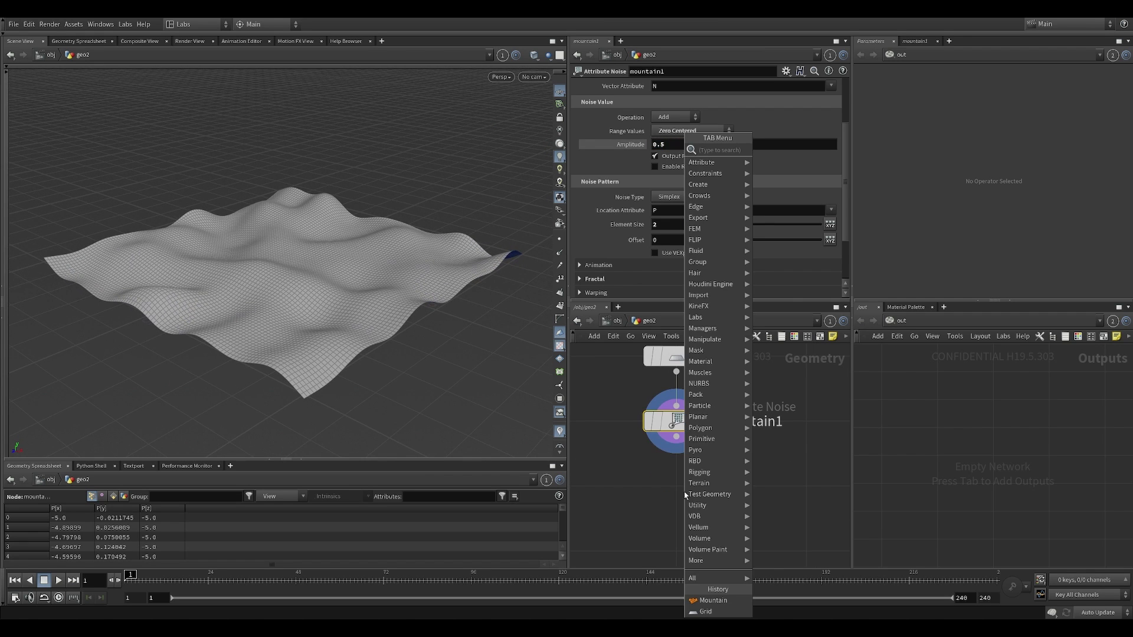
type("scat")
key("Return")
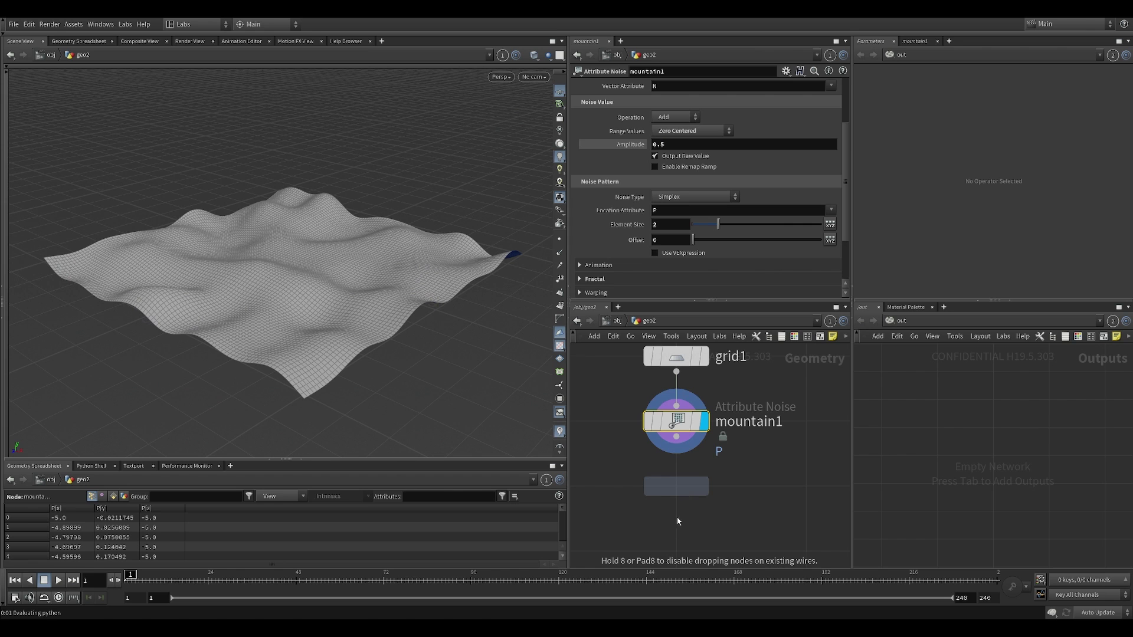
left_click(676, 543)
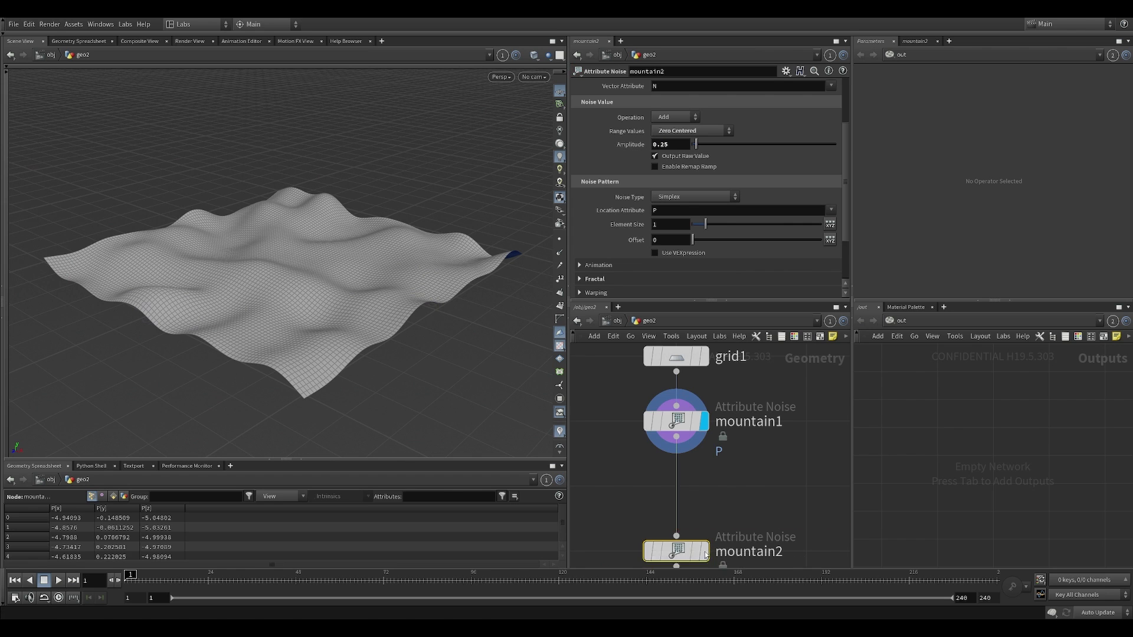
left_click(713, 523)
left_click_drag(380, 284, 180, 269)
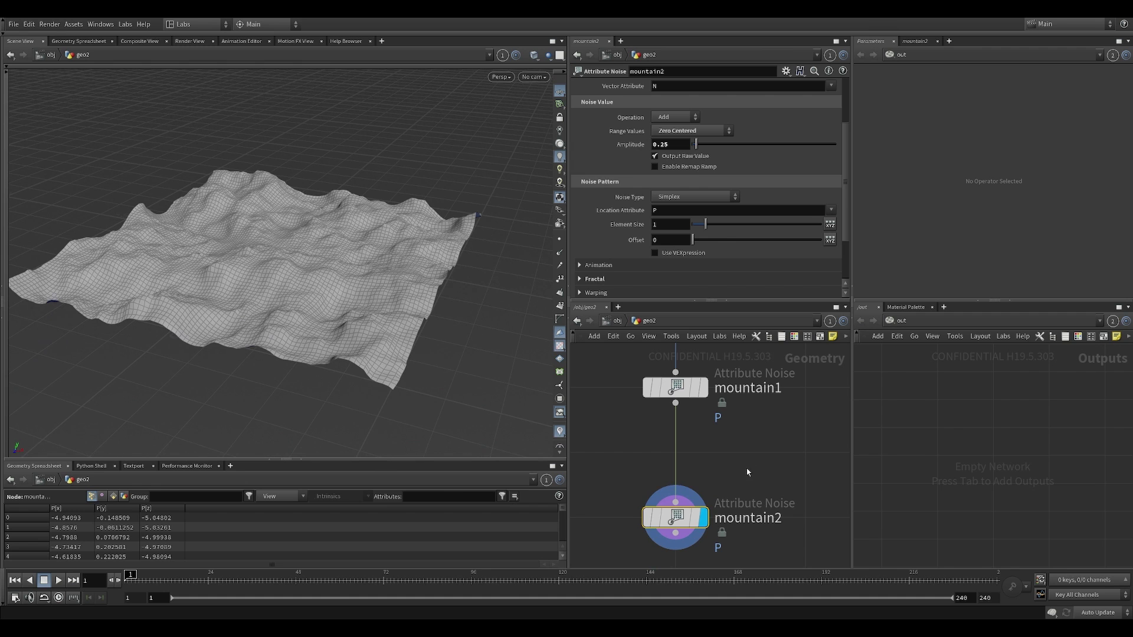
left_click_drag(368, 283, 306, 233)
left_click_drag(185, 236, 224, 273)
Compare the noise settings of mountain1 and mountain2 and examine the displaced surface
left_click(662, 401)
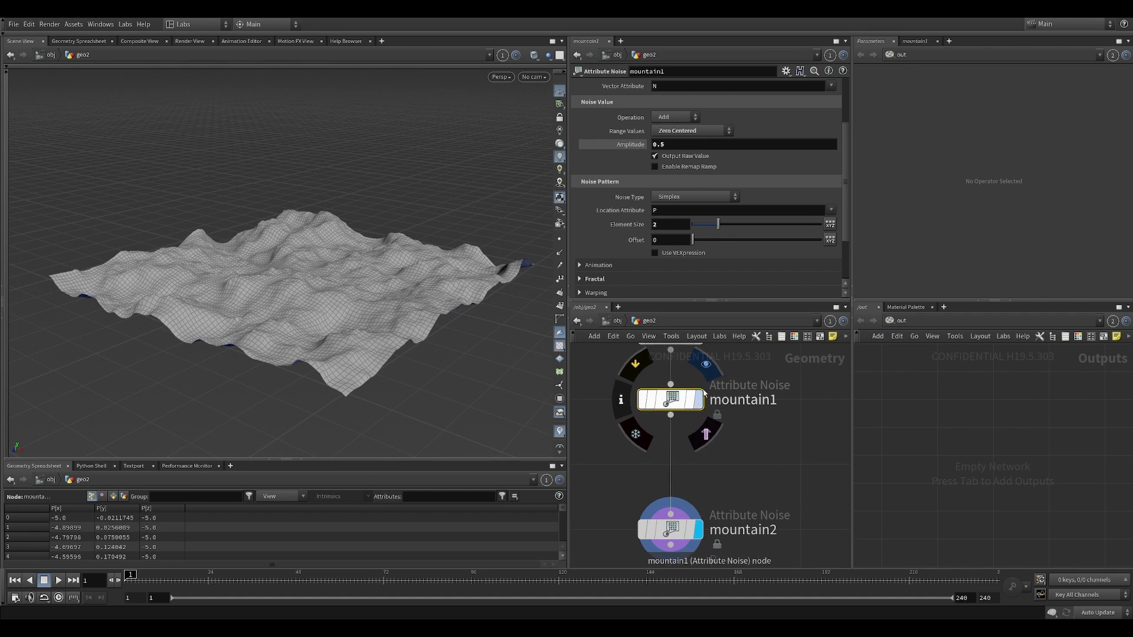
left_click(706, 364)
left_click(705, 495)
left_click(670, 530)
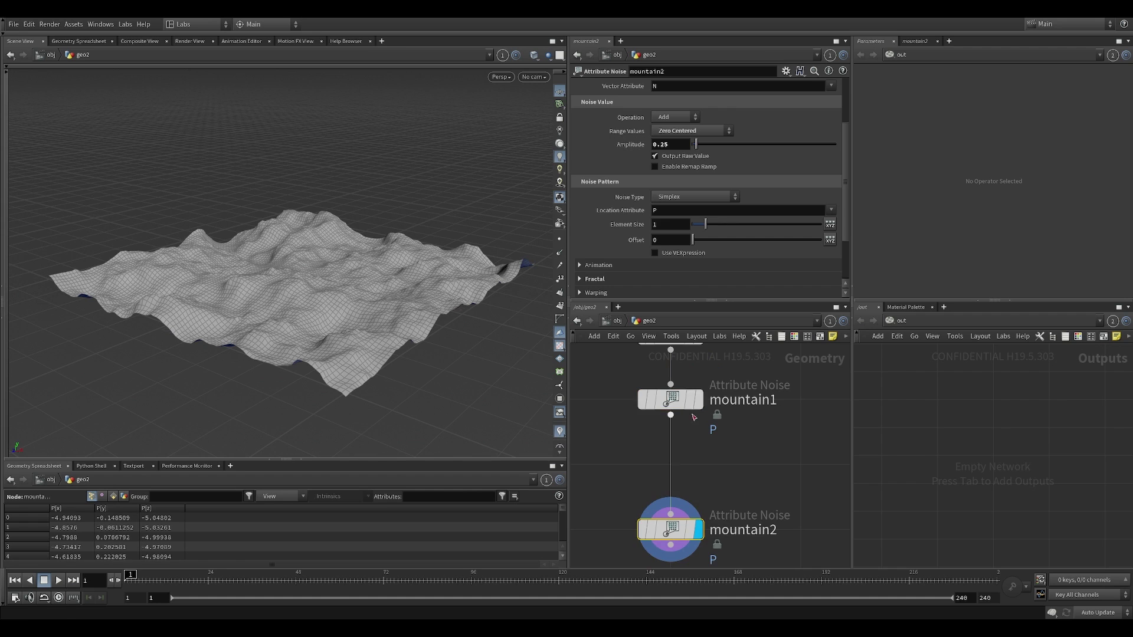
middle_click_drag(737, 502, 739, 488)
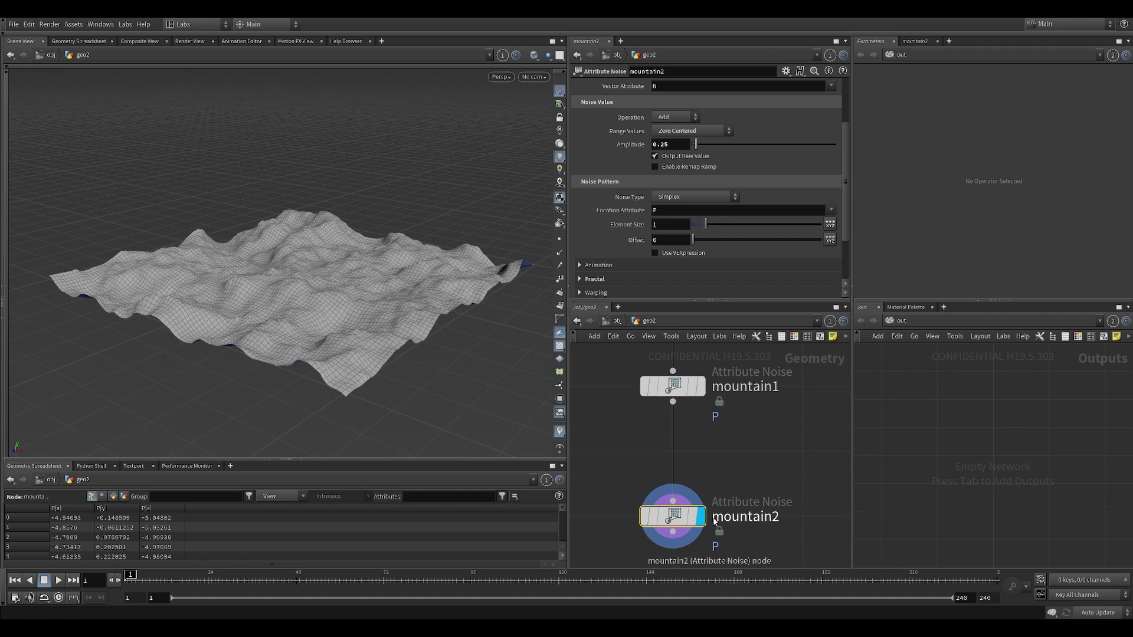
middle_click_drag(724, 489, 728, 442)
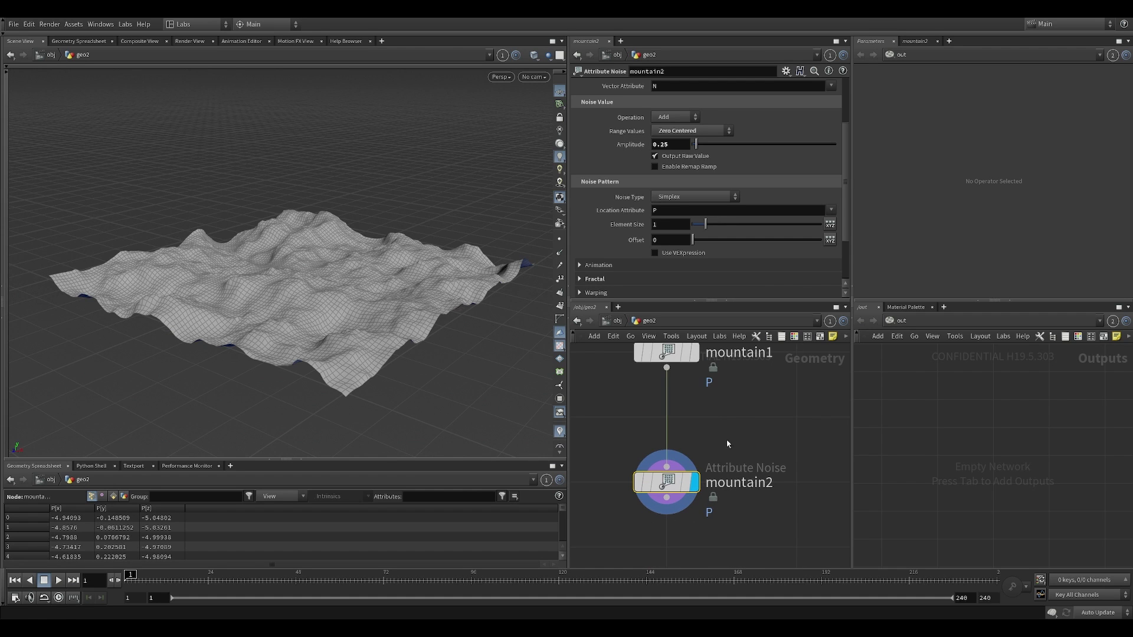
middle_click_drag(395, 241, 396, 270)
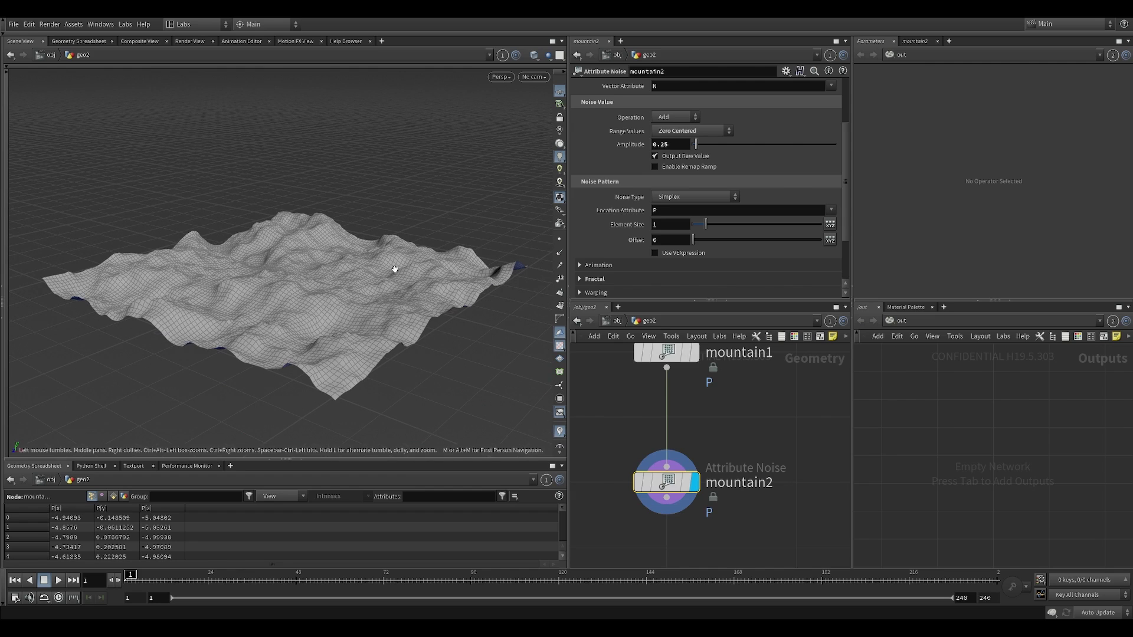
middle_click_drag(700, 407, 706, 441)
left_click(672, 386)
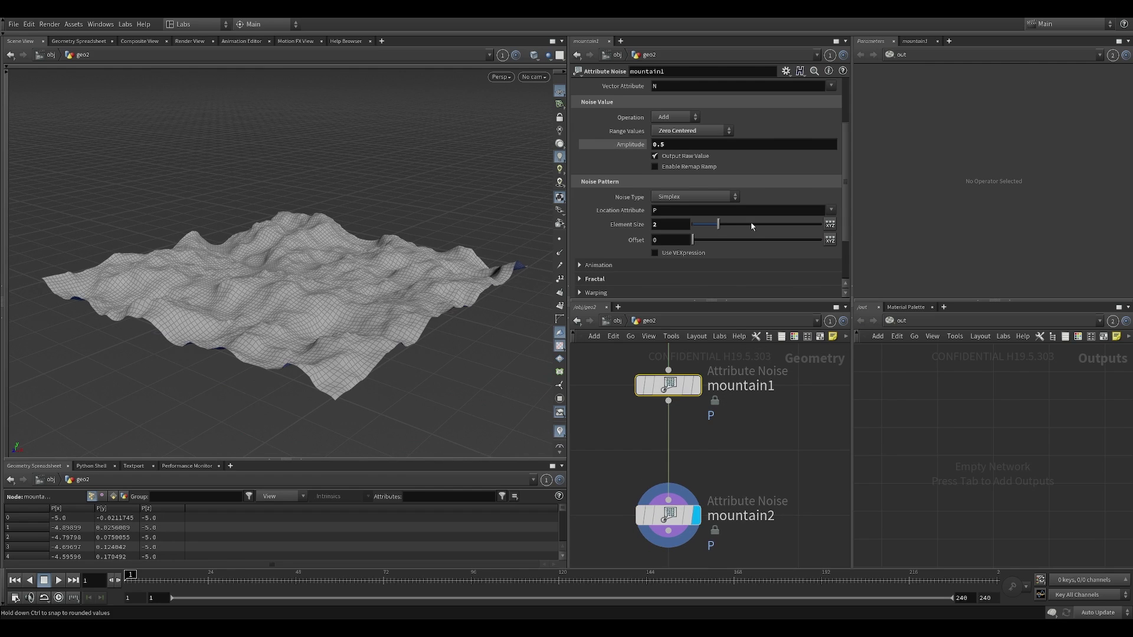
left_click(625, 142)
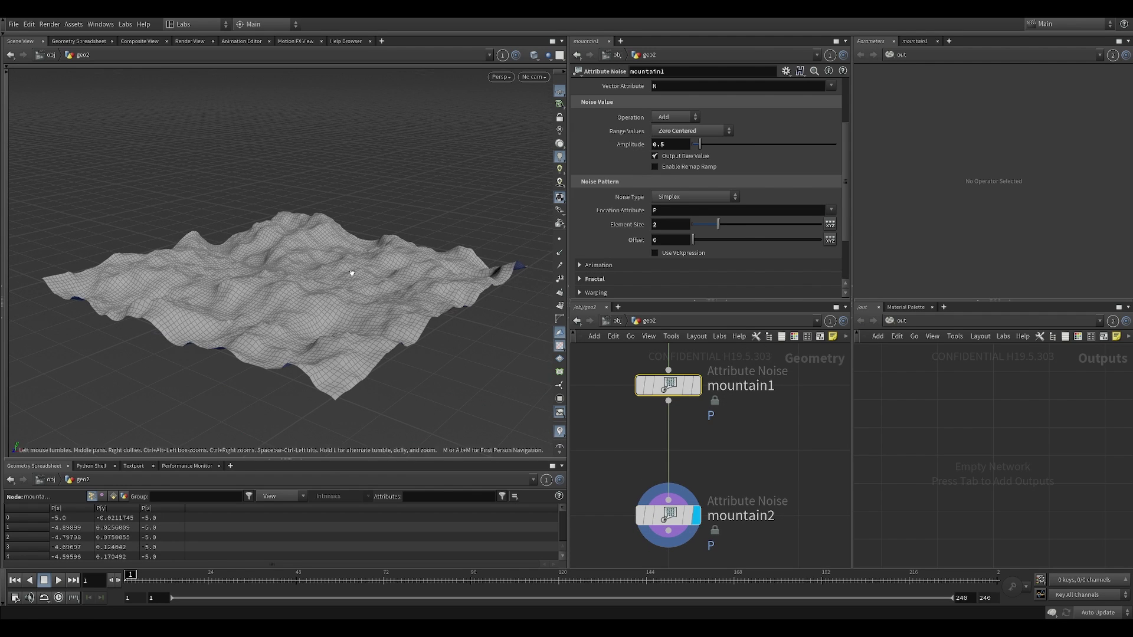
left_click_drag(351, 264, 352, 243)
middle_click_drag(680, 425, 688, 507)
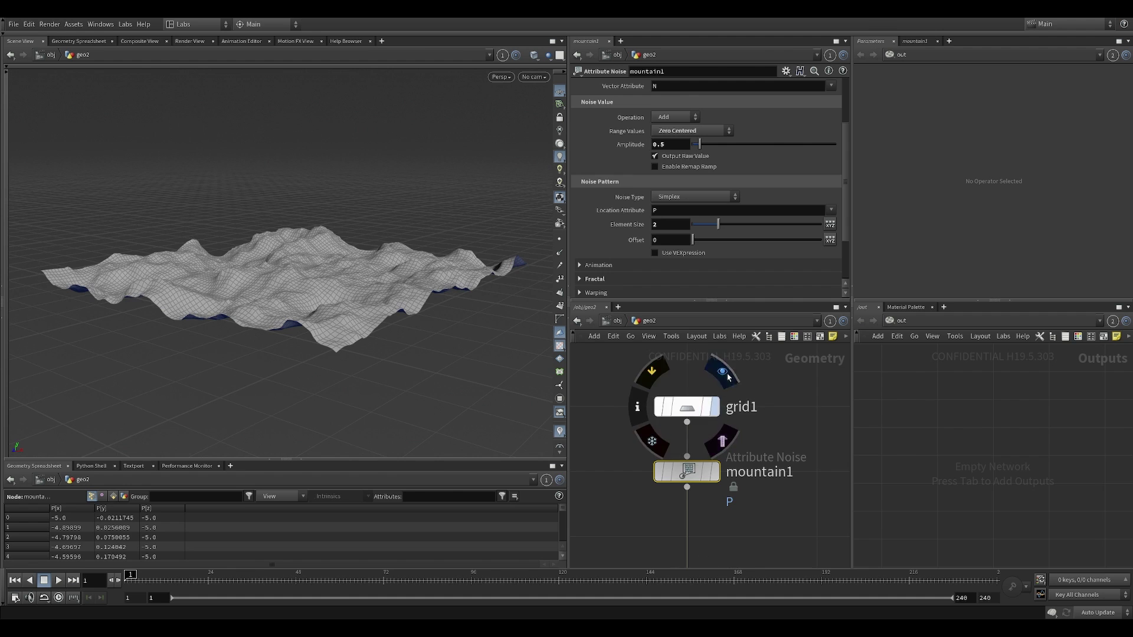
Display grid1, mountain1 and mountain2 in turn to compare the surface at each stage of the chain
left_click(715, 407)
left_click(684, 407)
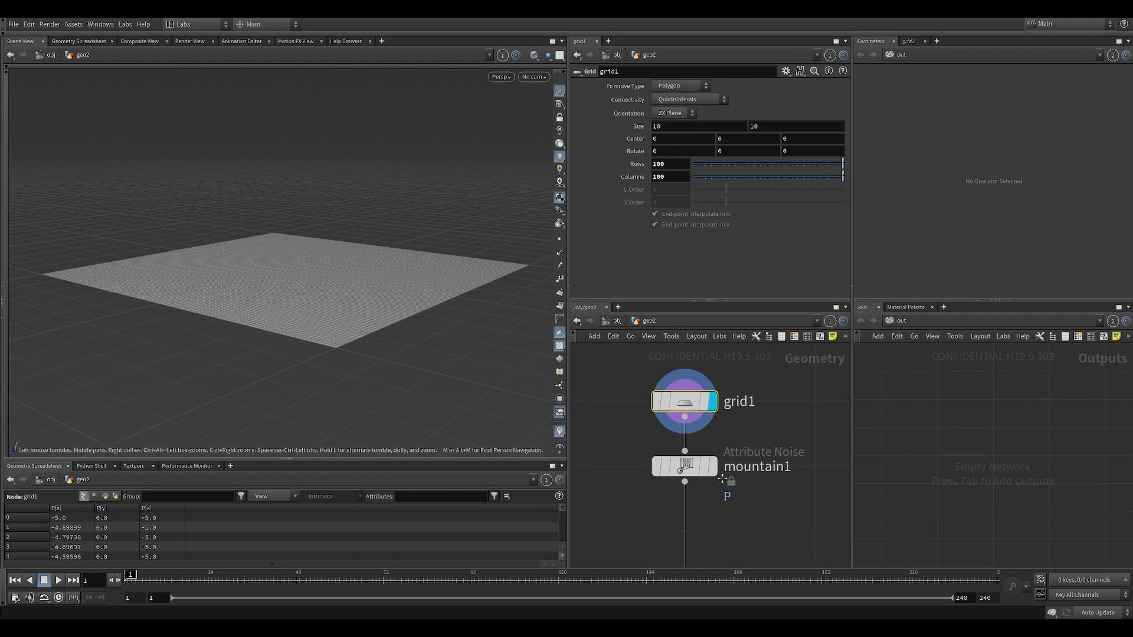
middle_click_drag(702, 472, 702, 421)
left_click(703, 421)
left_click_drag(417, 271, 506, 389)
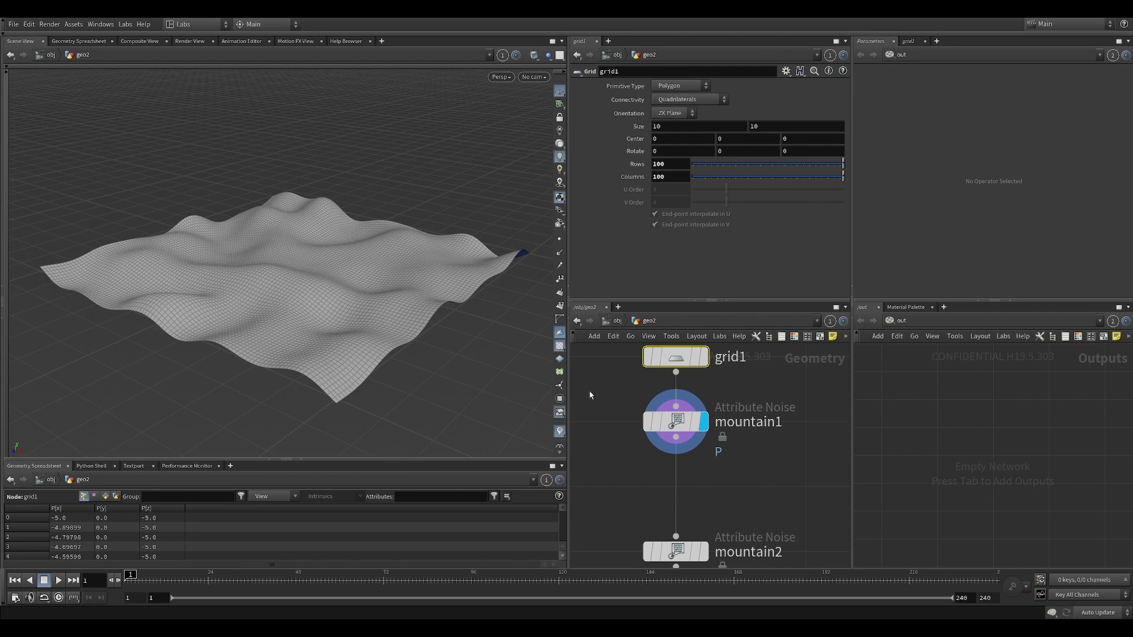
left_click_drag(437, 356, 449, 333)
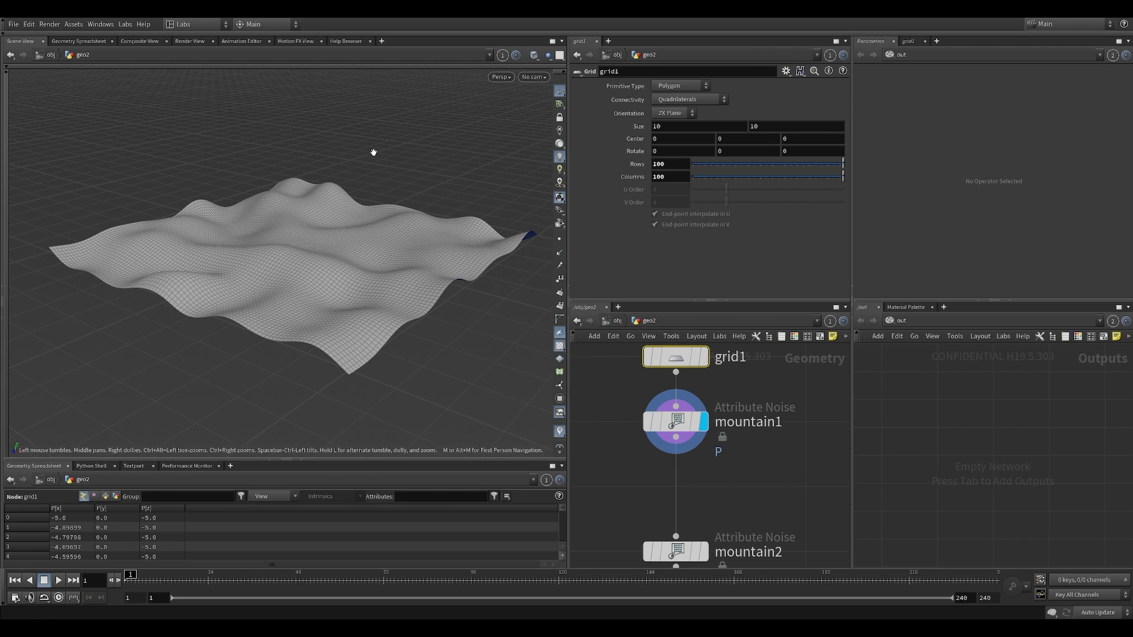
middle_click_drag(603, 412, 602, 376)
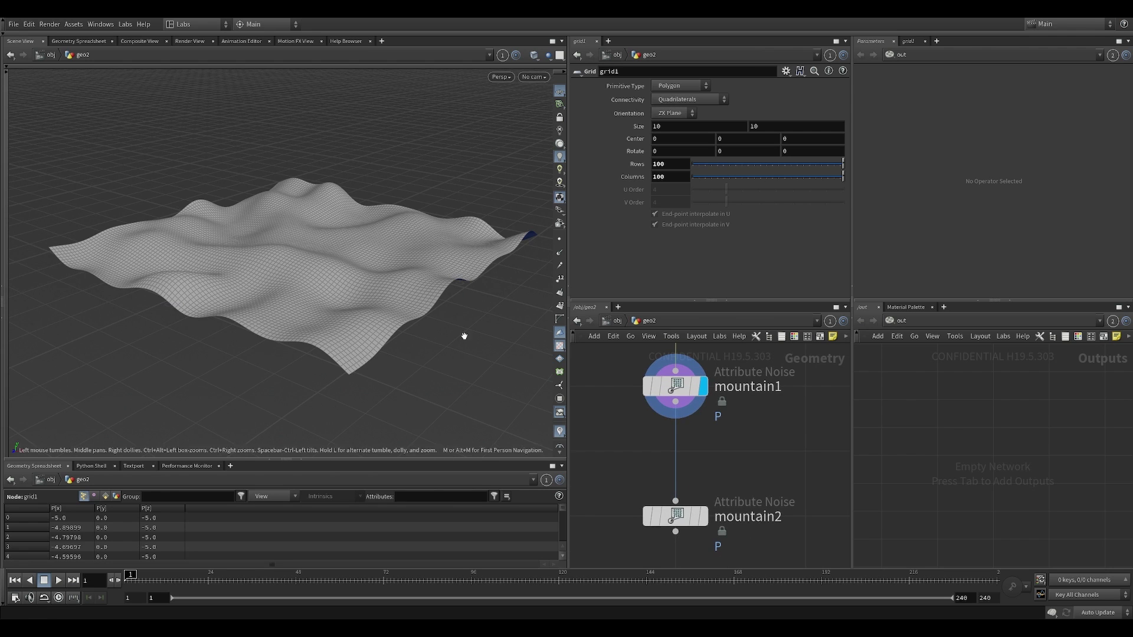
left_click(673, 517)
left_click(704, 517)
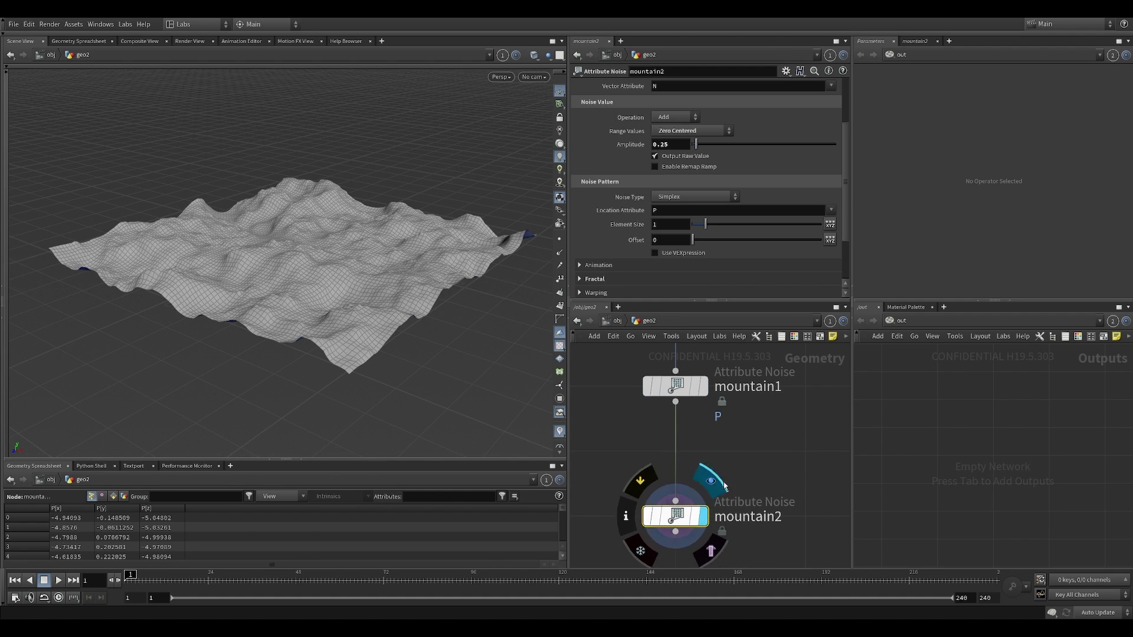
Try a different amplitude on mountain2 and restore it to 0.25
scroll(737, 150, "up", 2)
mouse_move(697, 172)
left_mouse_down()
mouse_move(732, 172)
mouse_move(706, 172)
left_mouse_up()
left_click(666, 172)
type("0.25")
key("Return")
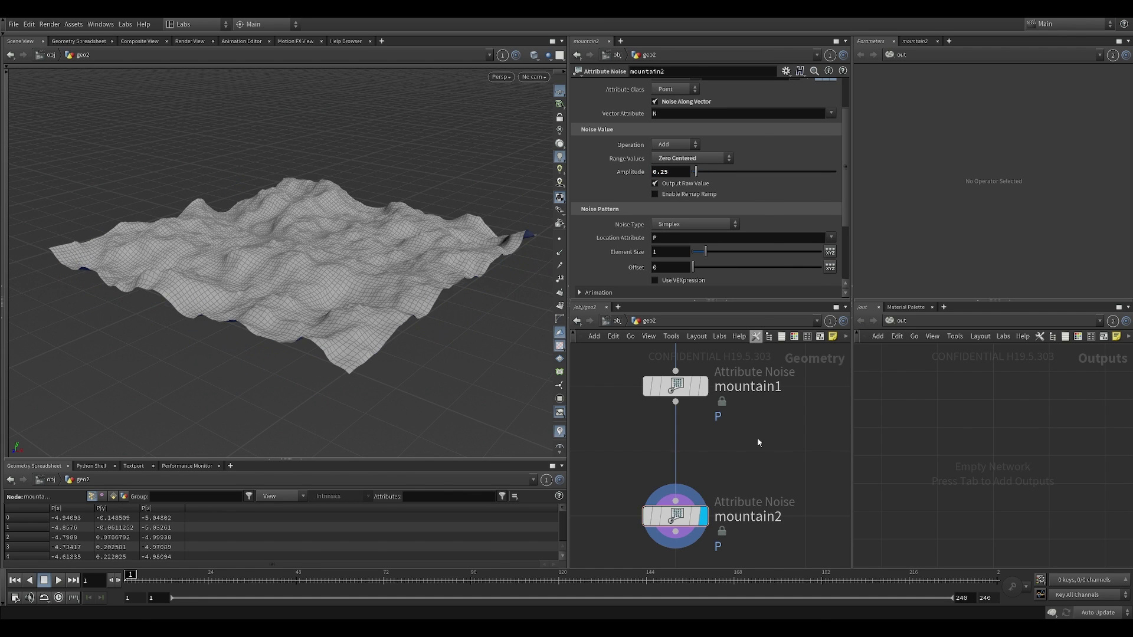
Insert an Attribute Create node into the connection between mountain1 and mountain2
key("Tab")
type("cr")
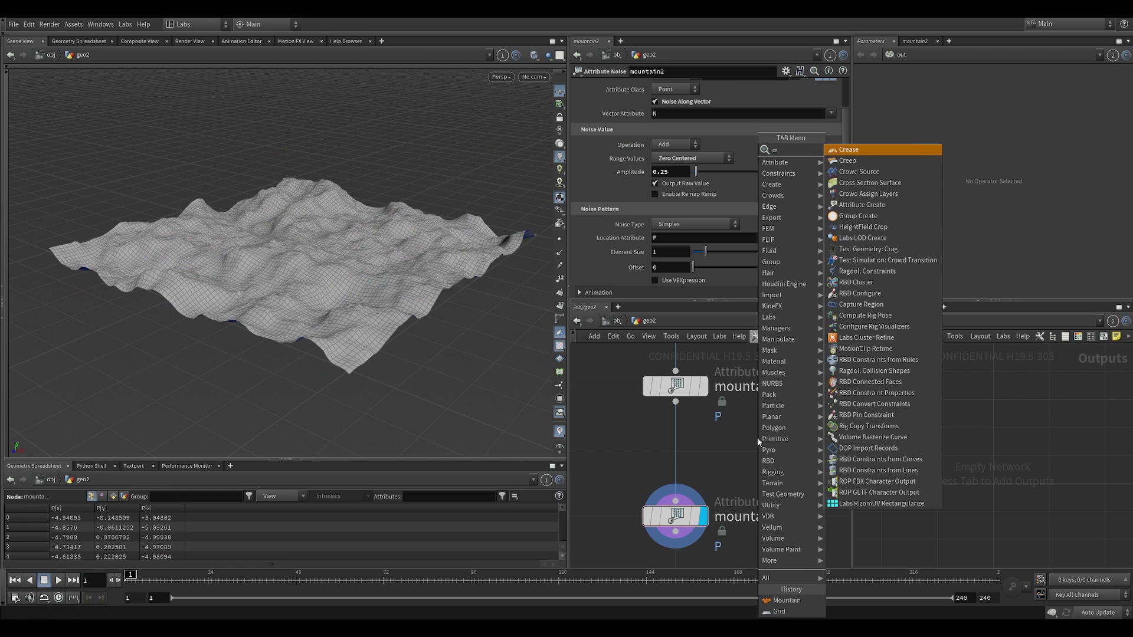
key("BackSpace")
key("BackSpace")
type("crea")
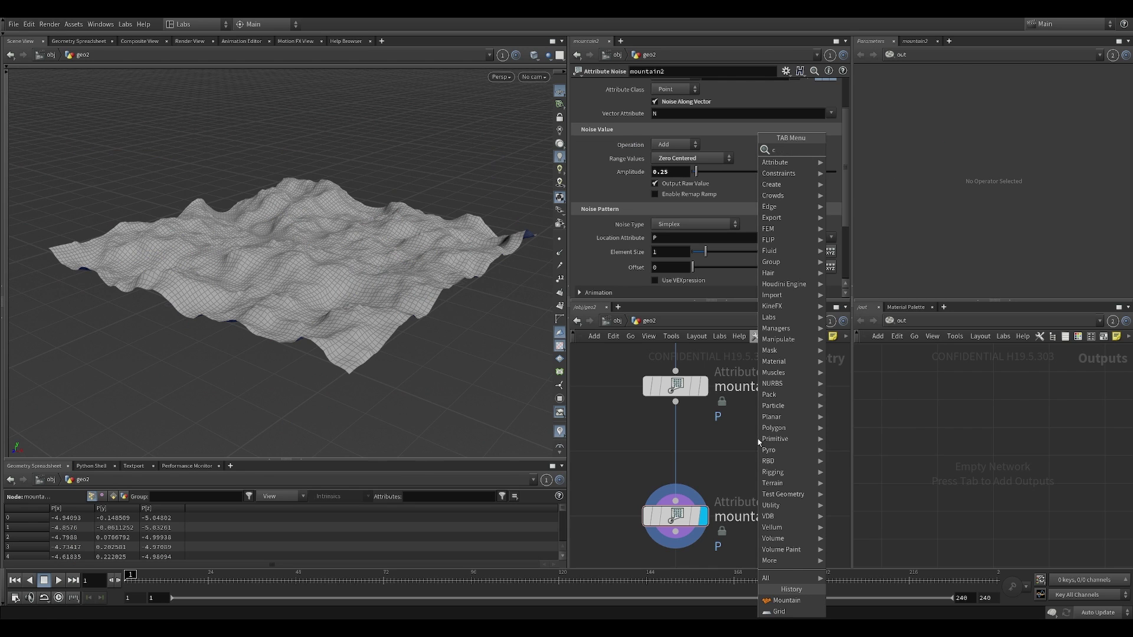
key("Down")
key("Return")
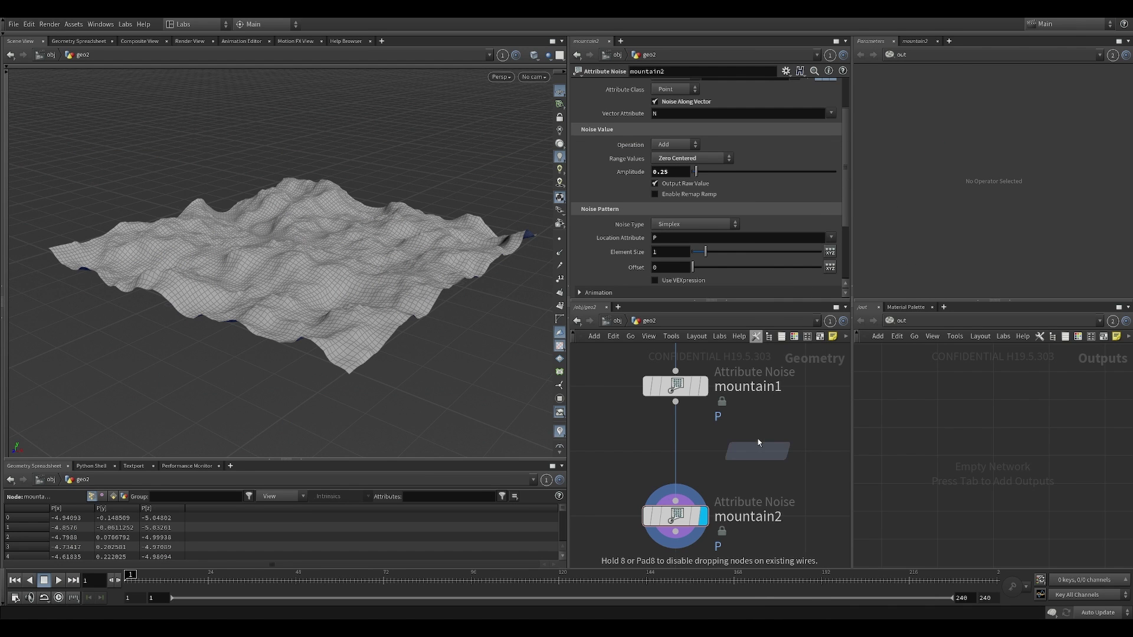
left_click(725, 449)
left_click_drag(725, 450, 672, 461)
Name the attribute N in the Attribute Create node, with size 3 and the Normal type qualifier
left_click(748, 140)
type("N")
key("Return")
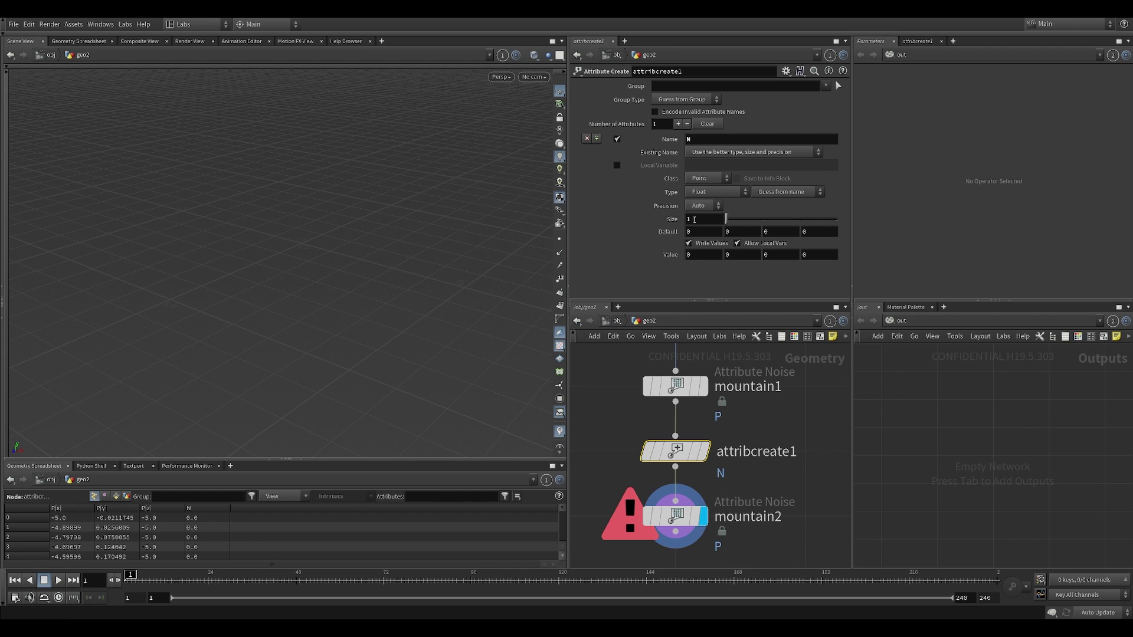
left_click(798, 219)
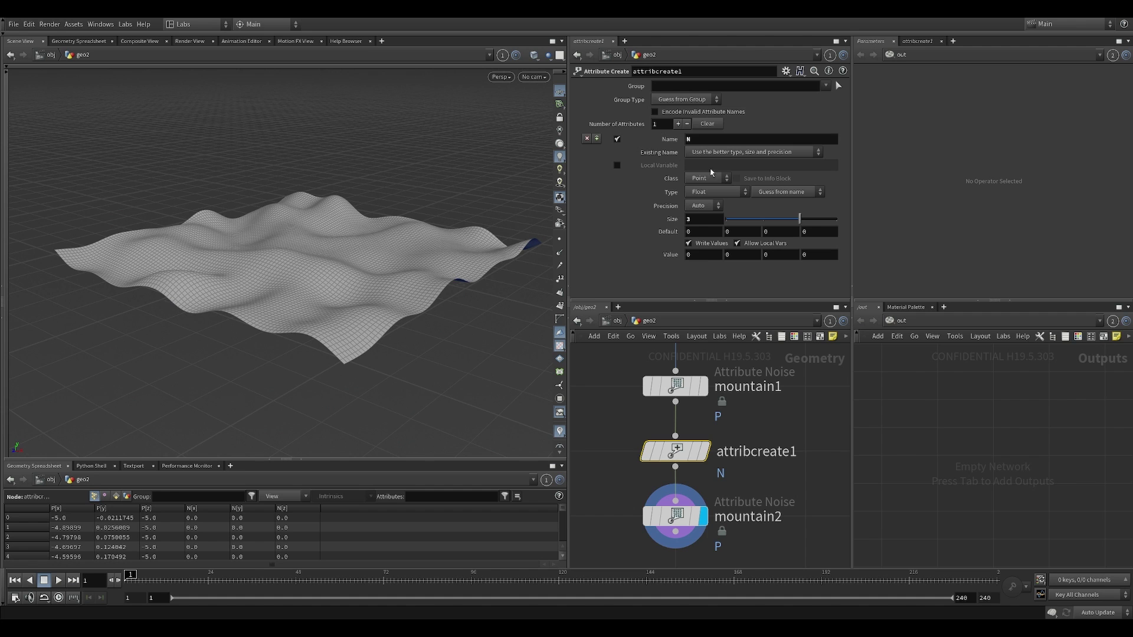
left_click(782, 195)
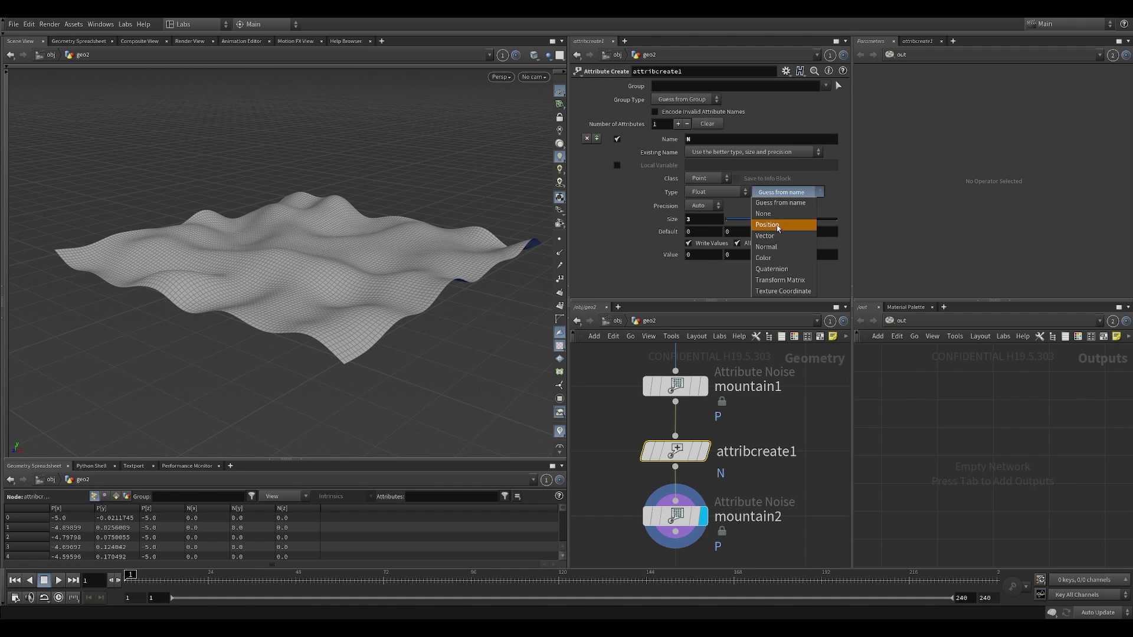
left_click_drag(480, 260, 343, 267)
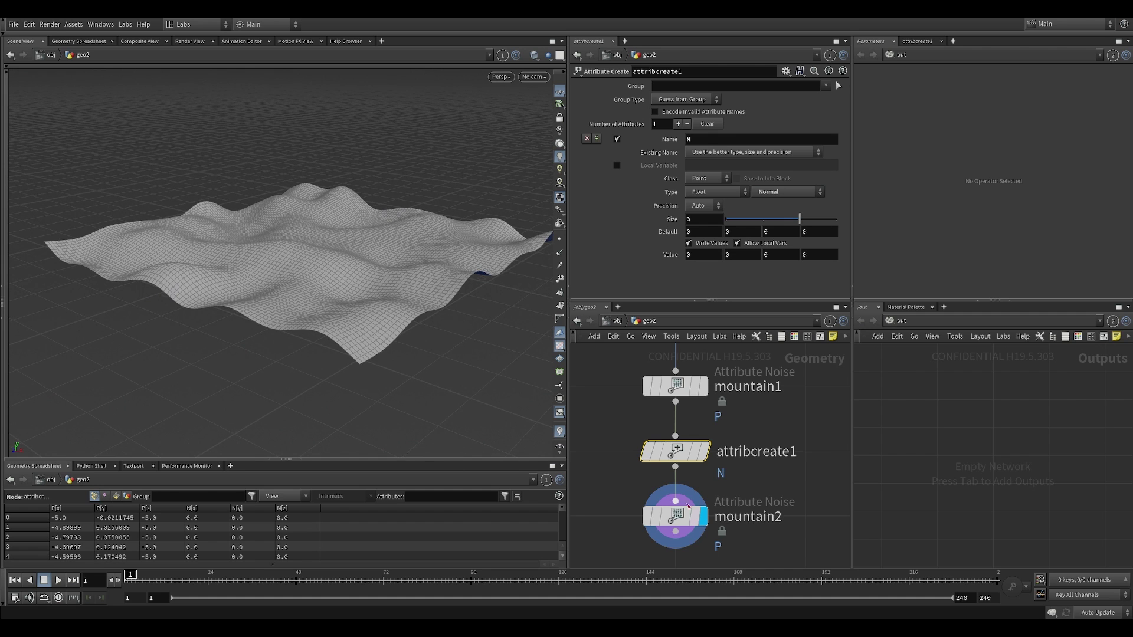
Set the second value component of the N attribute to 1 so the normals point straight up
middle_click_drag(773, 427, 768, 407)
left_click(746, 255)
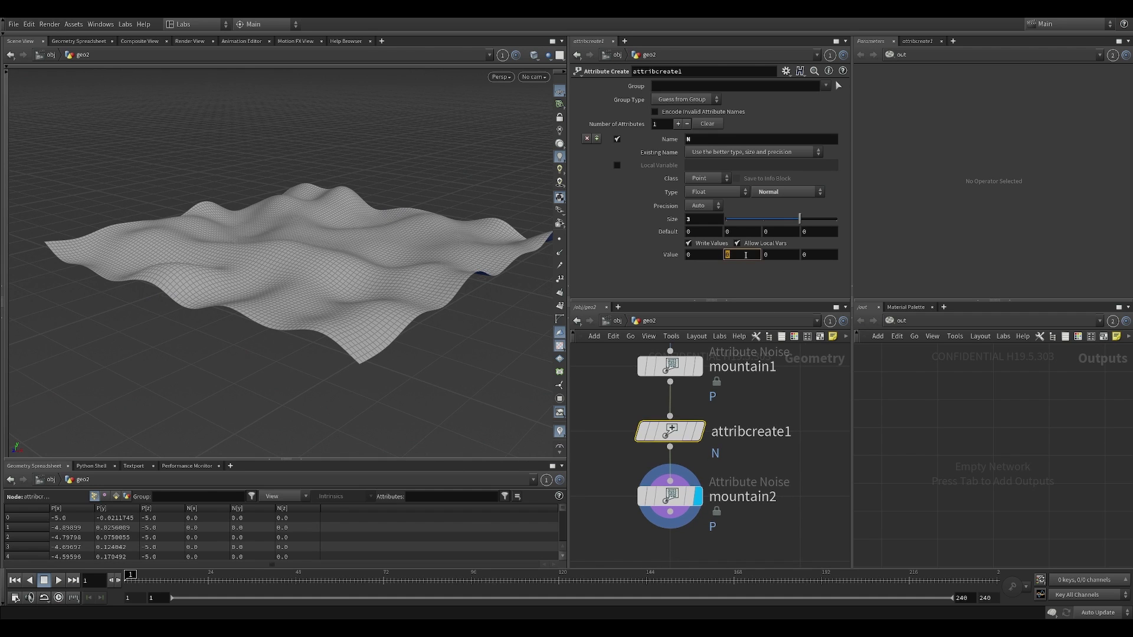
type("1")
key("Return")
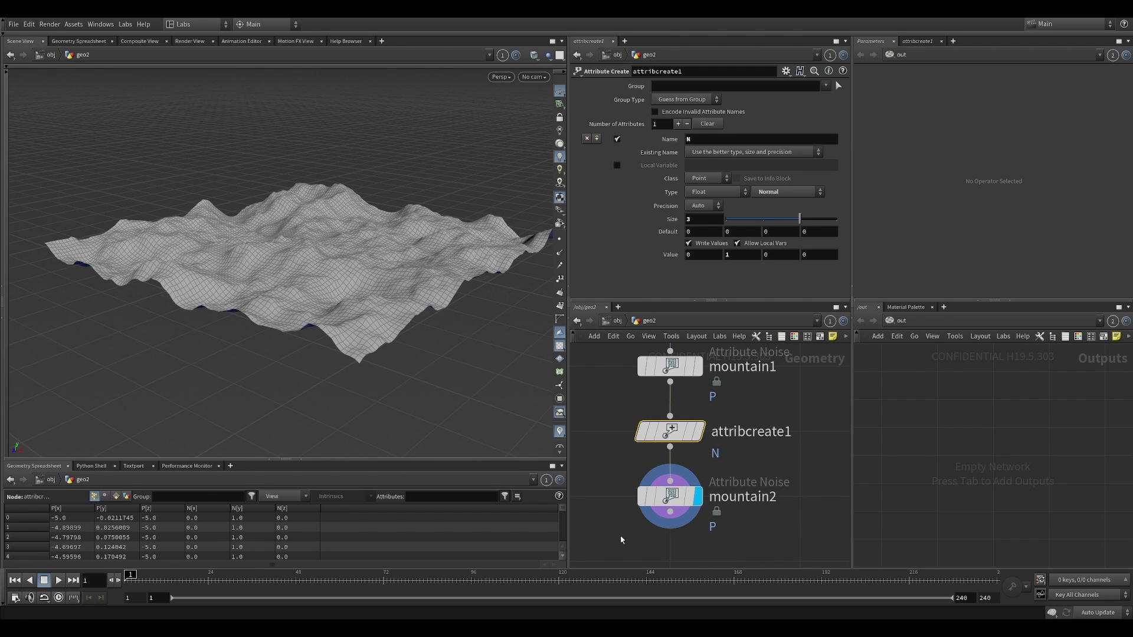
Test a much higher amplitude on mountain2 with the upward normals and return it to 0.25
left_click(670, 496)
mouse_move(702, 171)
left_mouse_down()
mouse_move(737, 166)
mouse_move(718, 171)
left_mouse_up()
double_click(670, 171)
type("0.25")
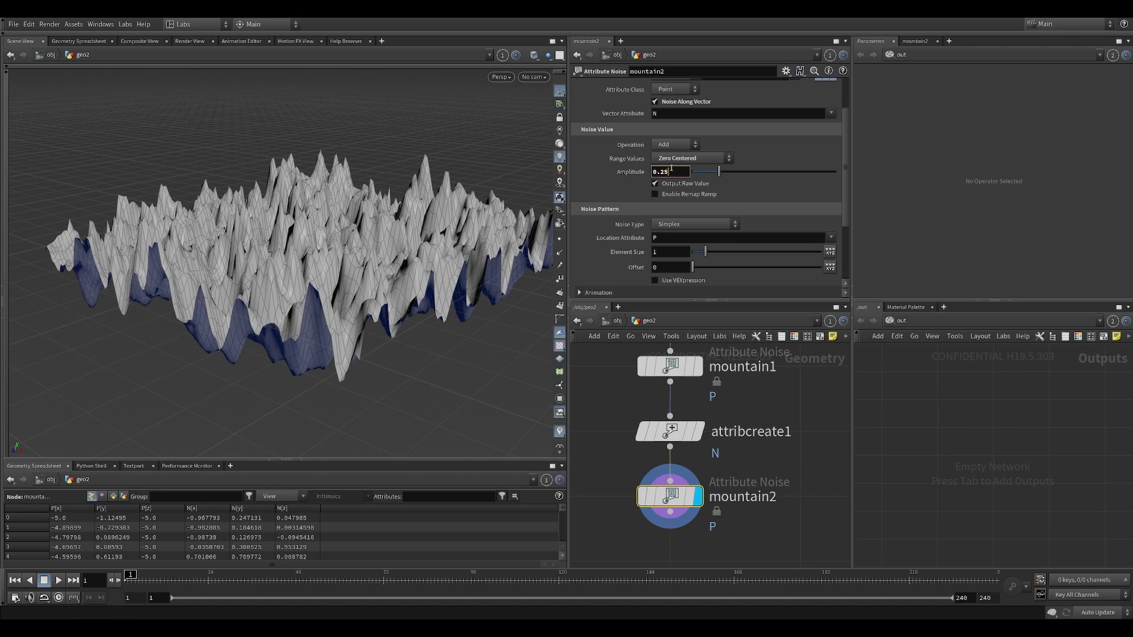
key("Return")
scroll(767, 437, "down", 2)
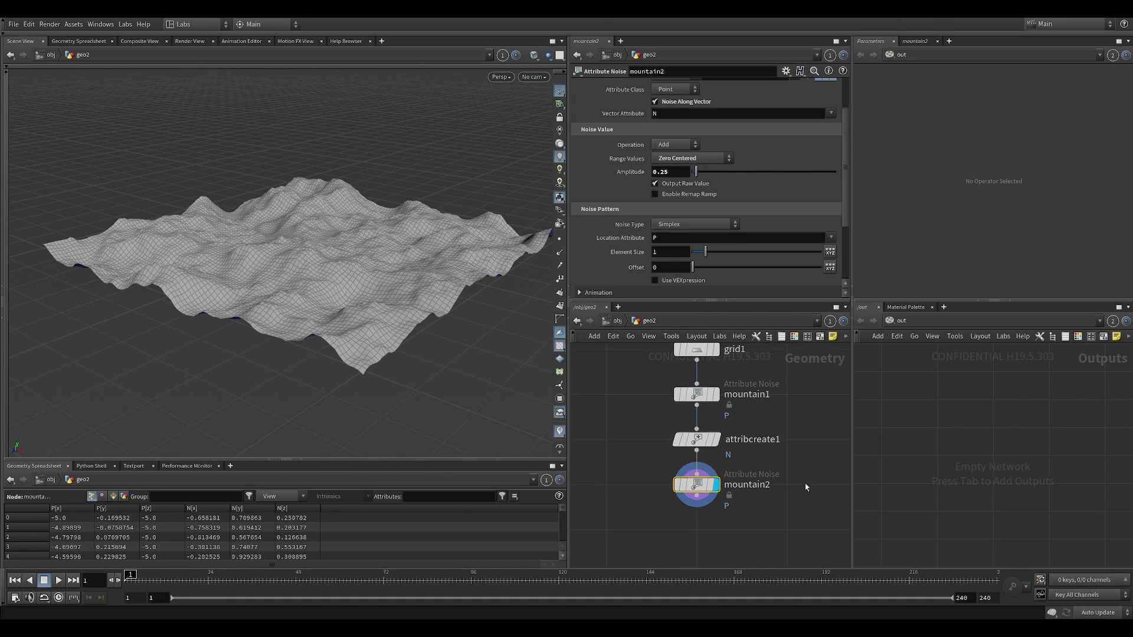
left_click_drag(450, 291, 361, 281)
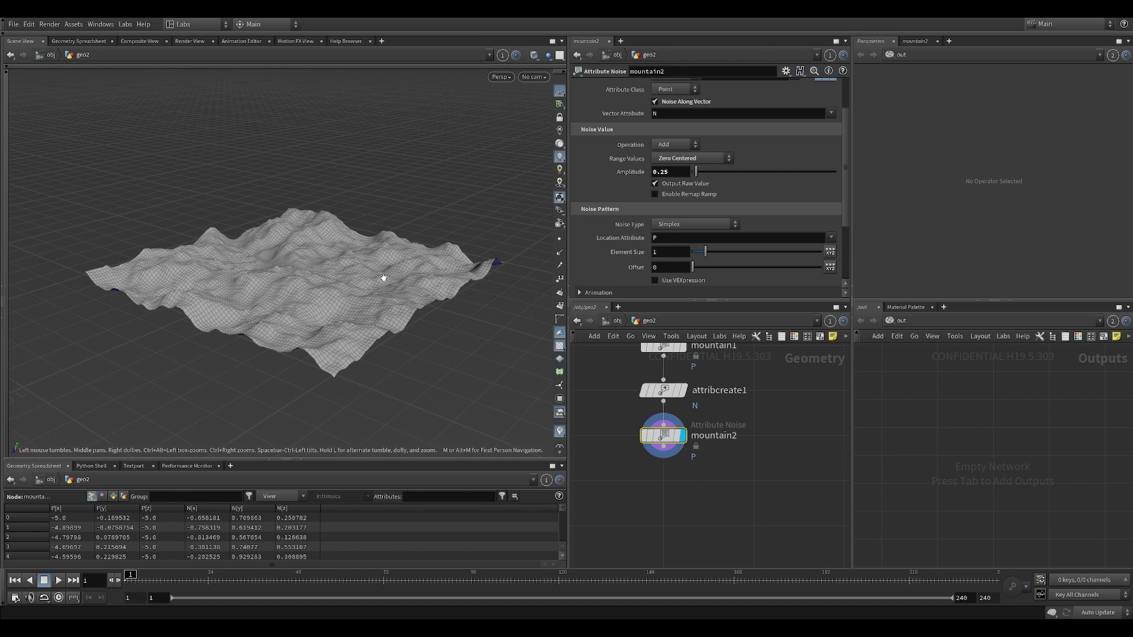
middle_click_drag(413, 285, 328, 263)
Add a Transform node beside mountain1, connect grid1 to its input and show it as a template
middle_click_drag(784, 417, 719, 467)
scroll(691, 455, "down", 3)
scroll(330, 300, "up", 2)
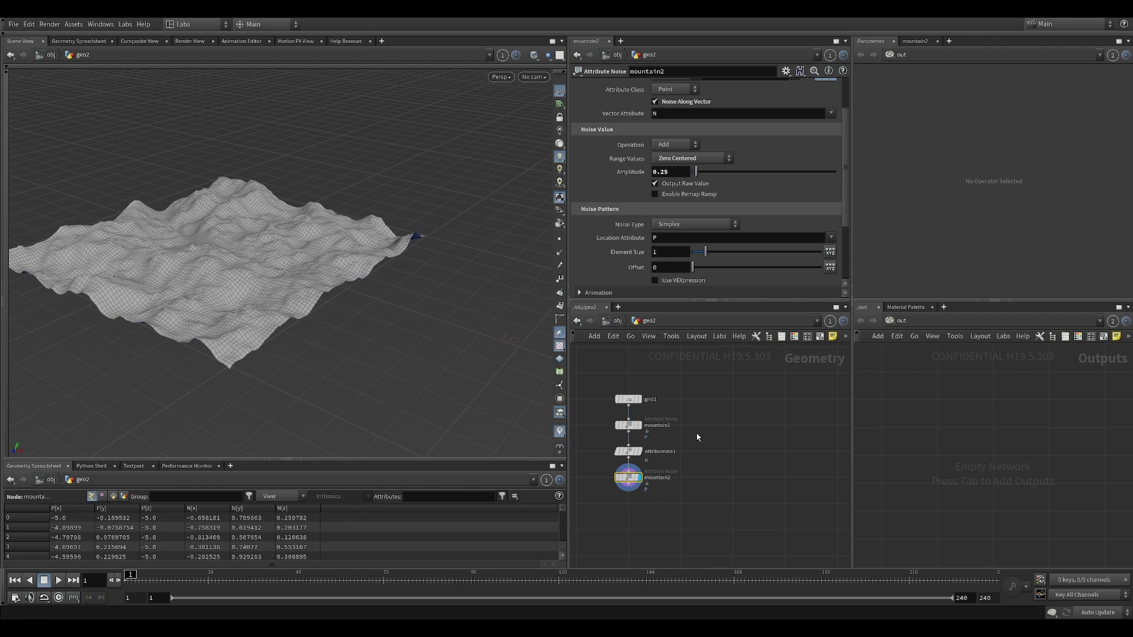
middle_click_drag(692, 427, 683, 420)
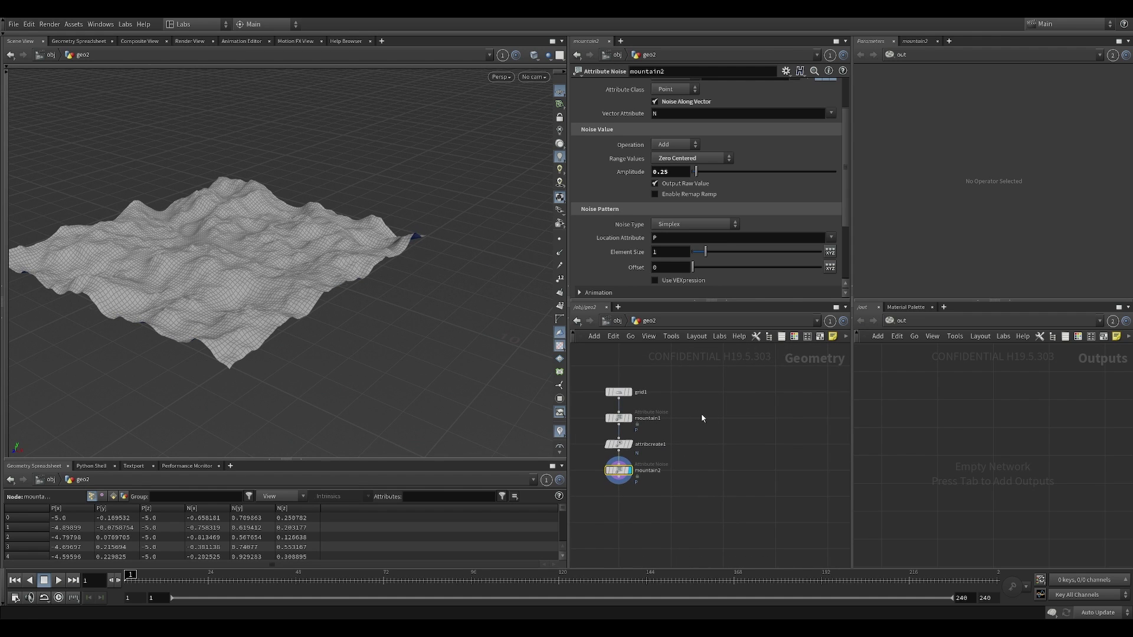
key("Tab")
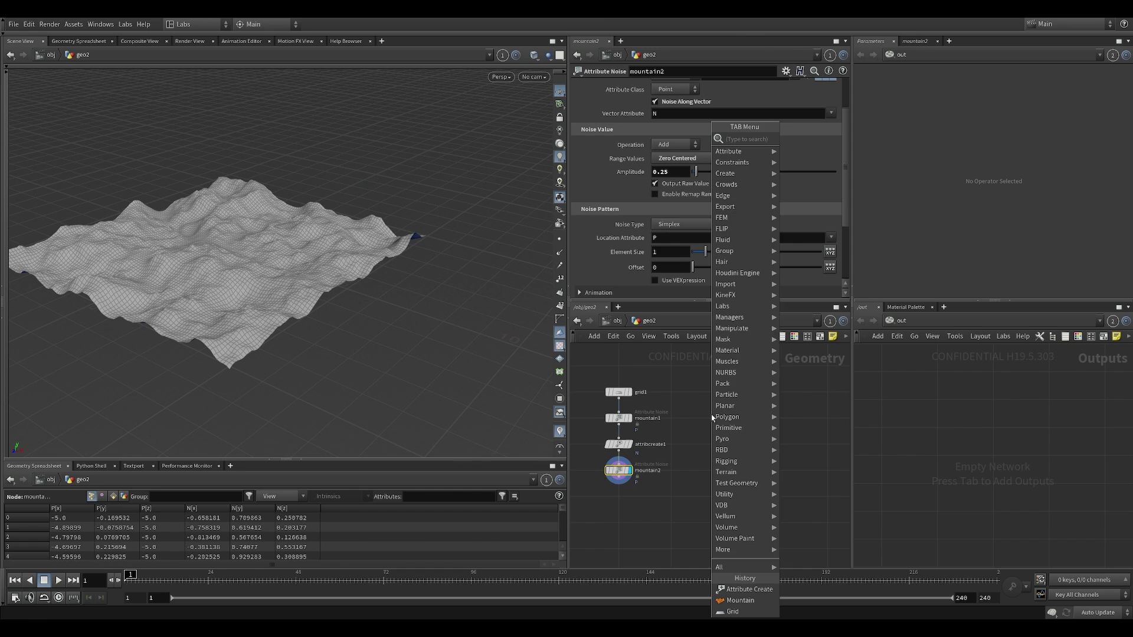
type("tra")
left_click(806, 162)
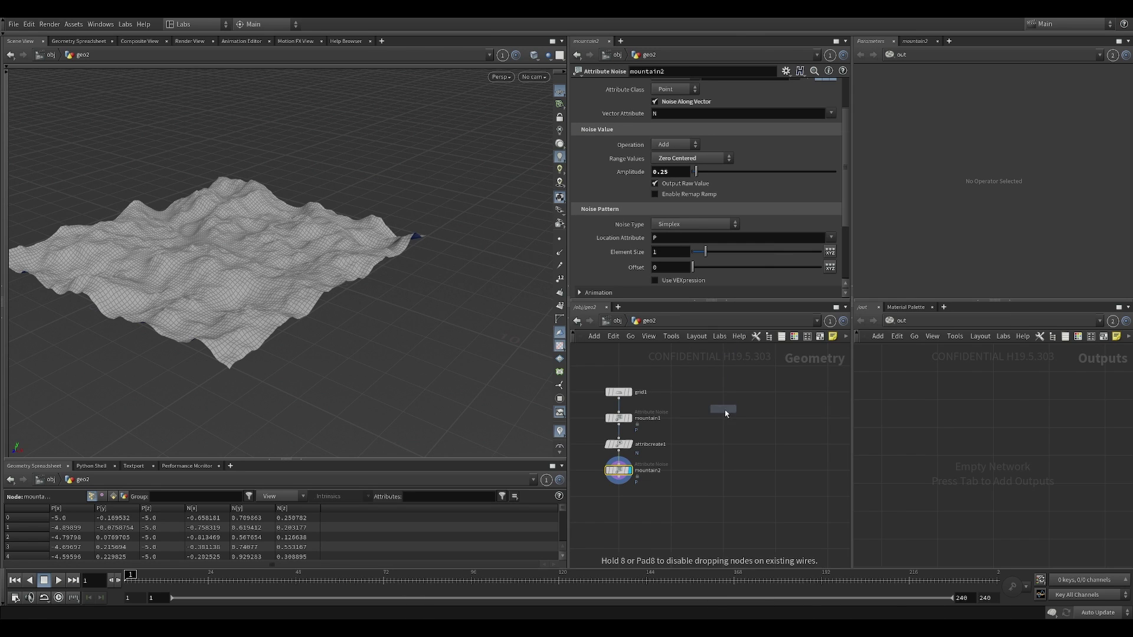
left_click(724, 417)
left_click_drag(618, 399, 713, 432)
left_click_drag(768, 389, 734, 445)
key("shift+e")
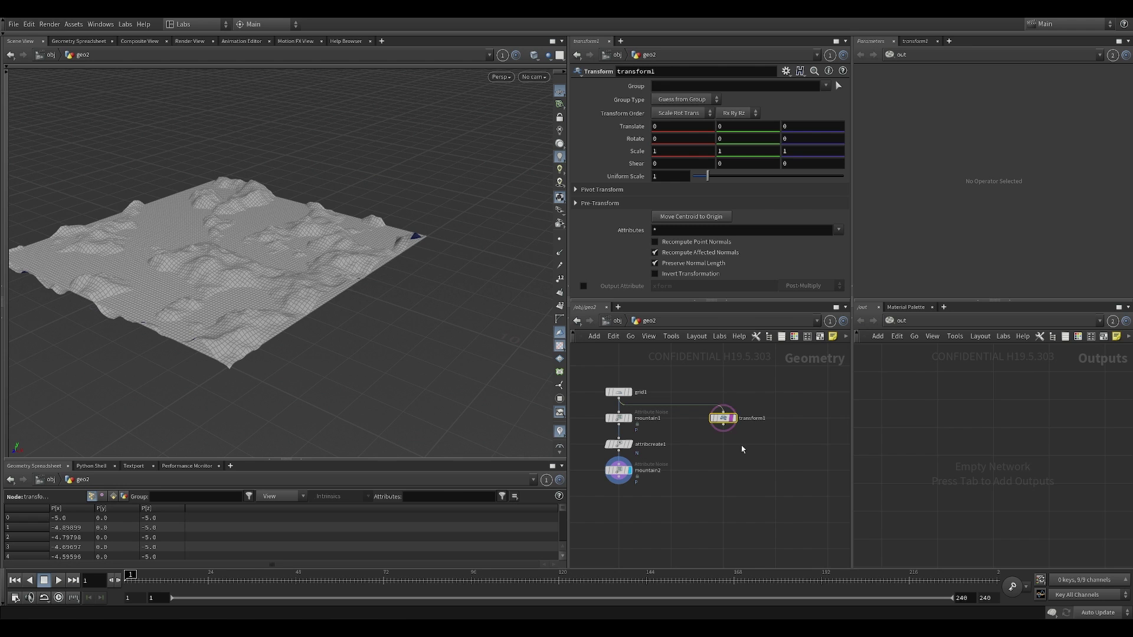
Translate the grid copy 10 units along X in transform1
double_click(665, 130)
type("10")
key("Return")
middle_click_drag(464, 293, 392, 278)
scroll(696, 413, "up", 2)
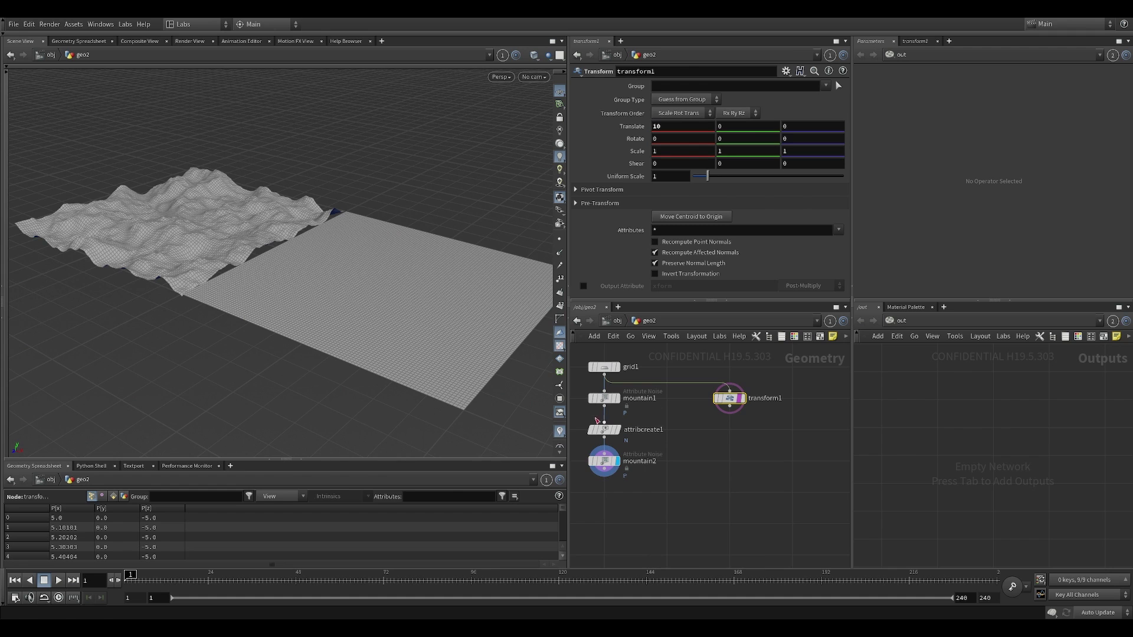
Duplicate mountain1 below transform1, feed it from transform1 and set the duplicate's noise offset to 10.7
left_click(616, 399)
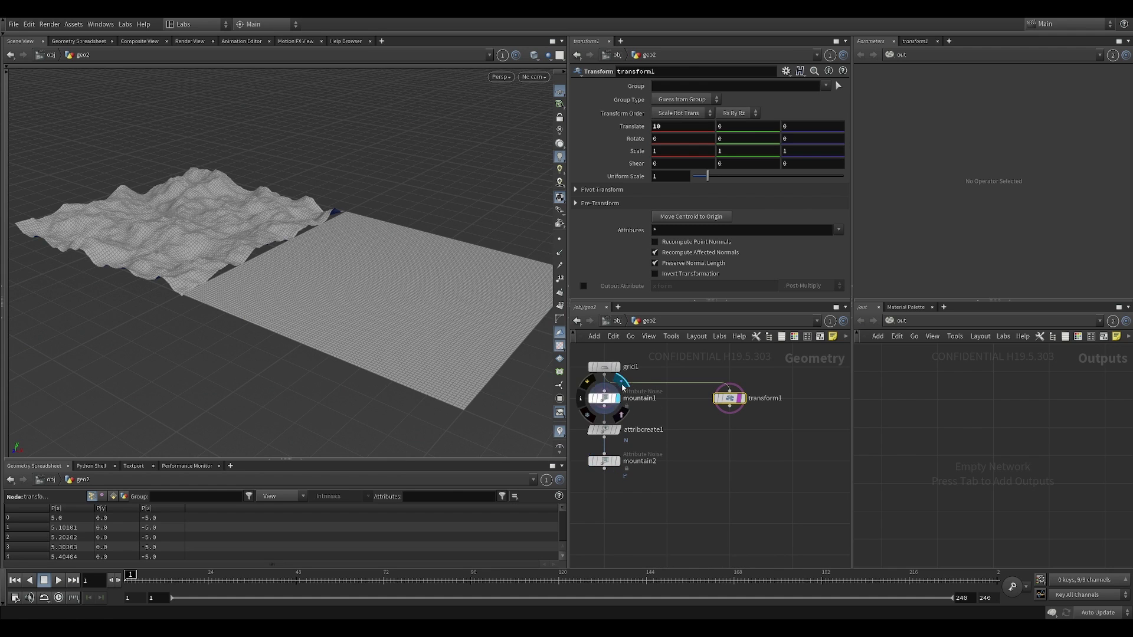
left_click_drag(607, 401, 740, 426, "alt")
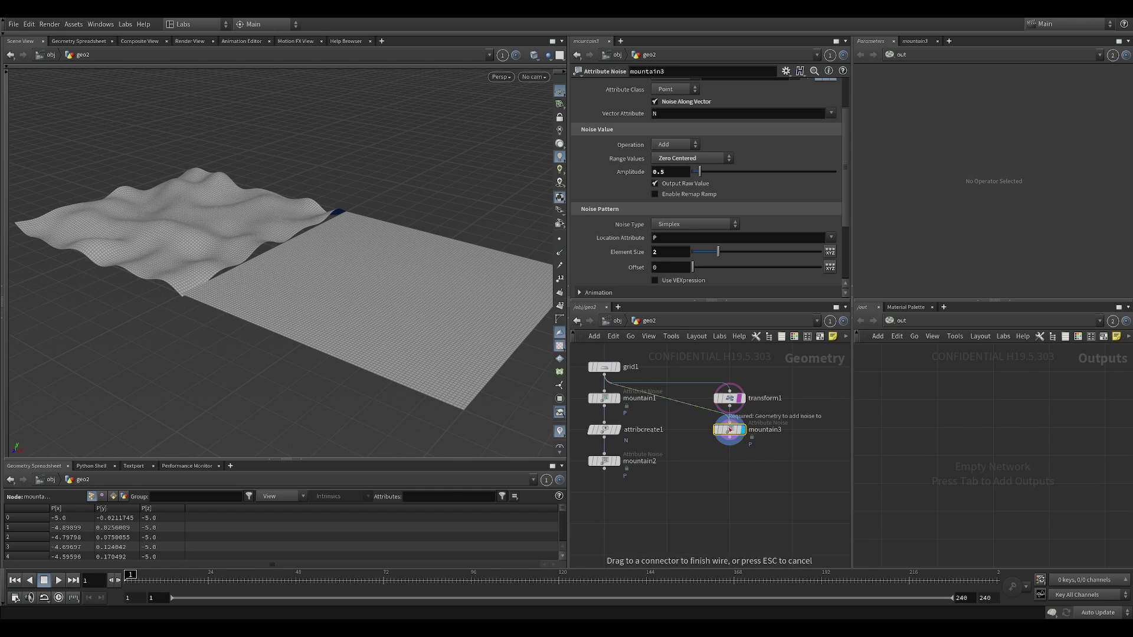
mouse_move(710, 173)
left_mouse_down()
mouse_move(726, 171)
mouse_move(714, 173)
left_mouse_up()
key("ctrl+z")
left_click_drag(698, 270, 720, 267)
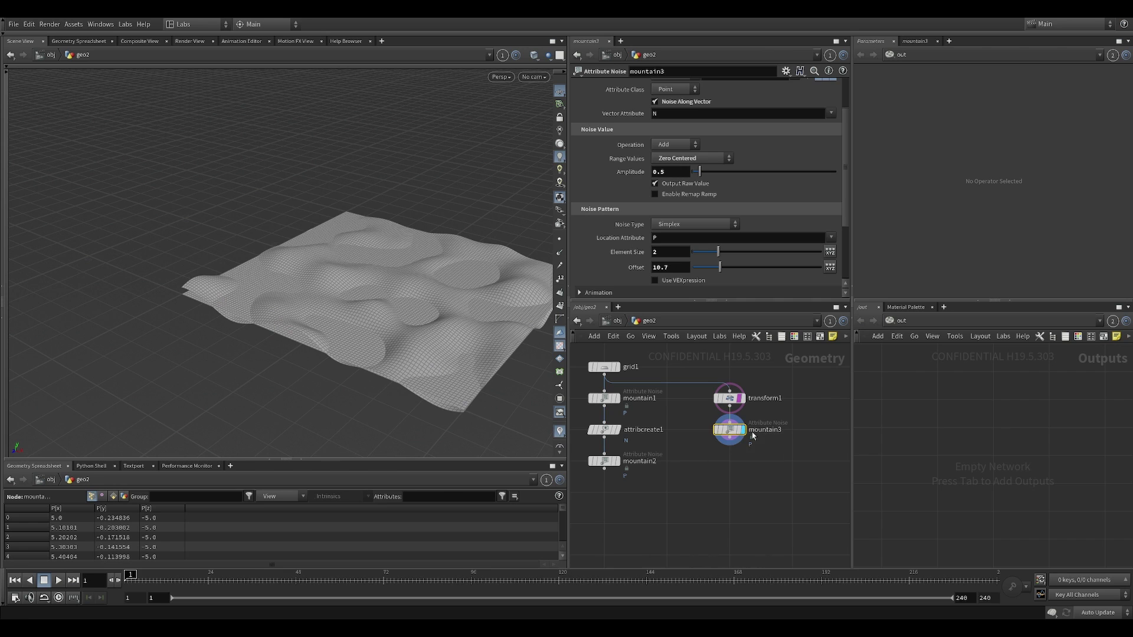
Stop templating transform1, template mountain3 instead and display mountain1 for a side-by-side comparison
left_click(739, 398)
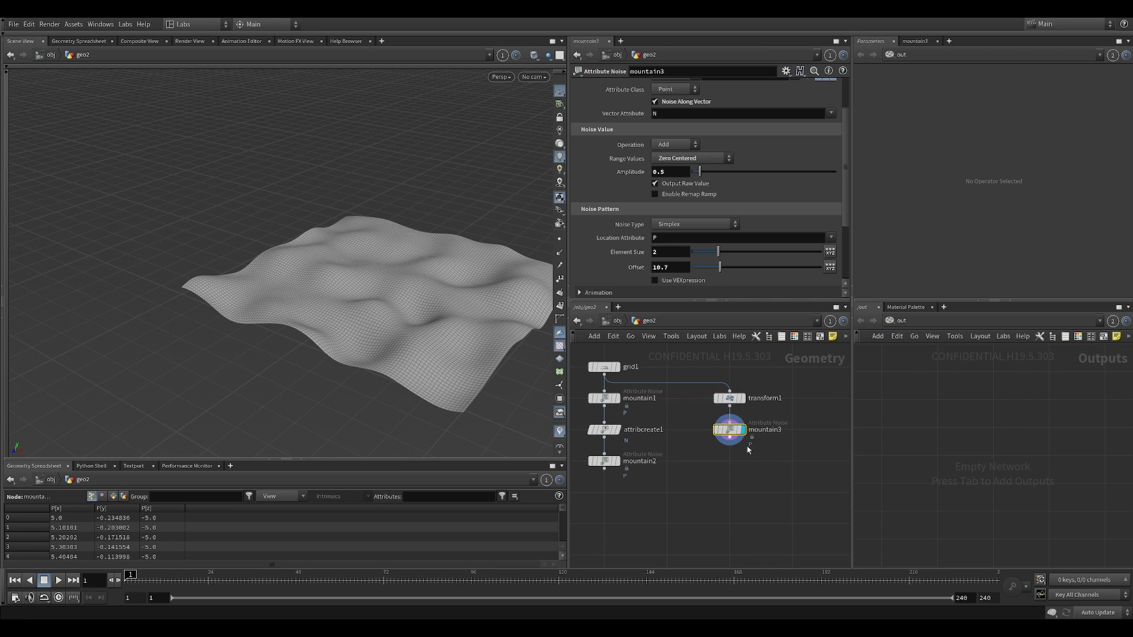
left_click(740, 431)
middle_click_drag(731, 465, 756, 468)
left_click(642, 400)
left_click_drag(280, 269, 322, 340)
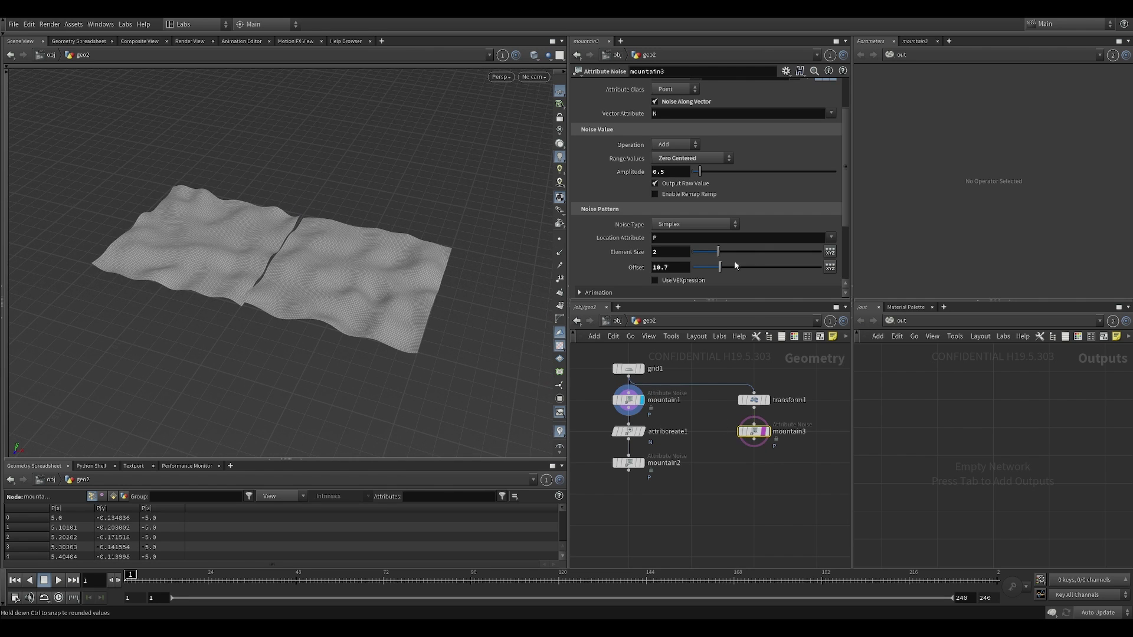
Set the noise offset of mountain3 to 9.1 and display mountain2 beside it
left_click_drag(721, 271, 715, 267)
left_click_drag(413, 295, 347, 248)
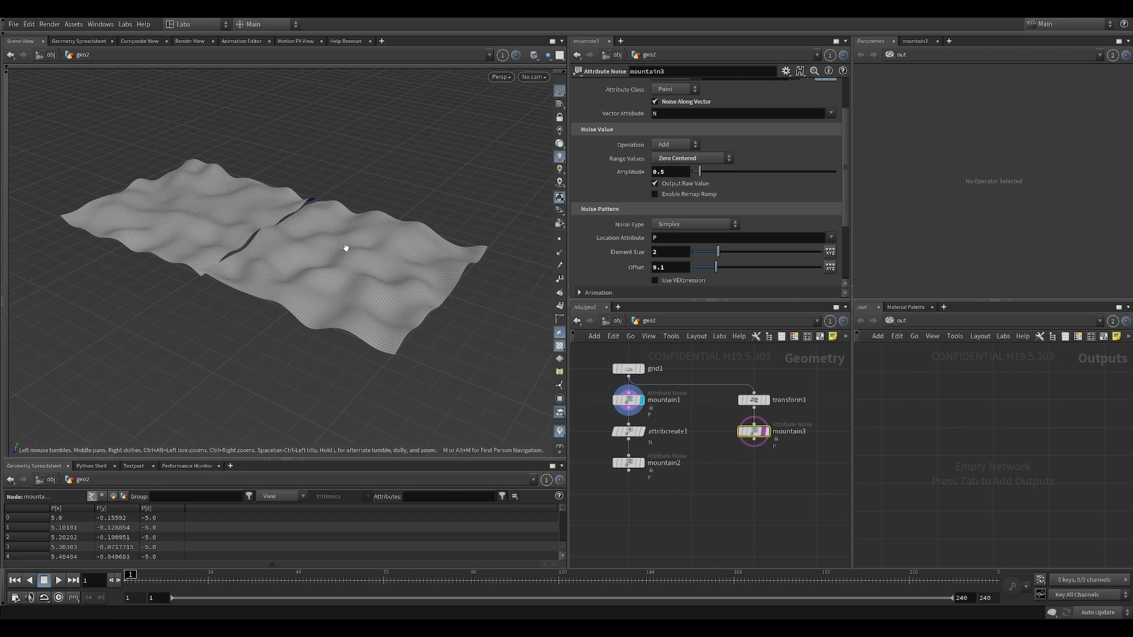
left_click(646, 452)
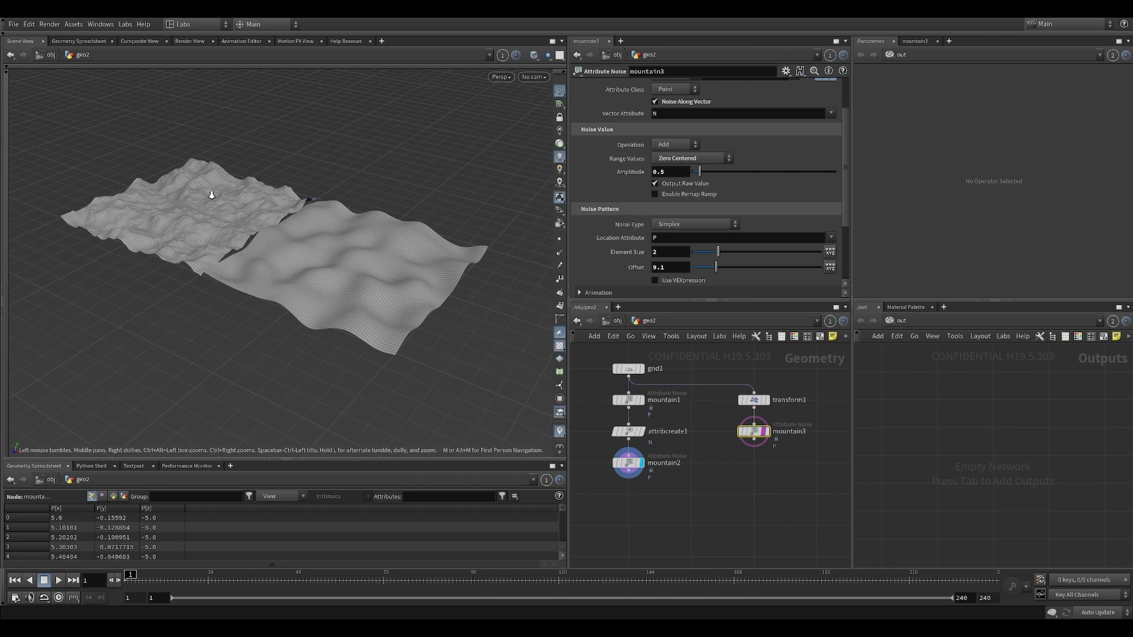
Examine the detailed mountain2 terrain next to the softer mountain3 terrain from several angles
scroll(207, 195, "up", 2)
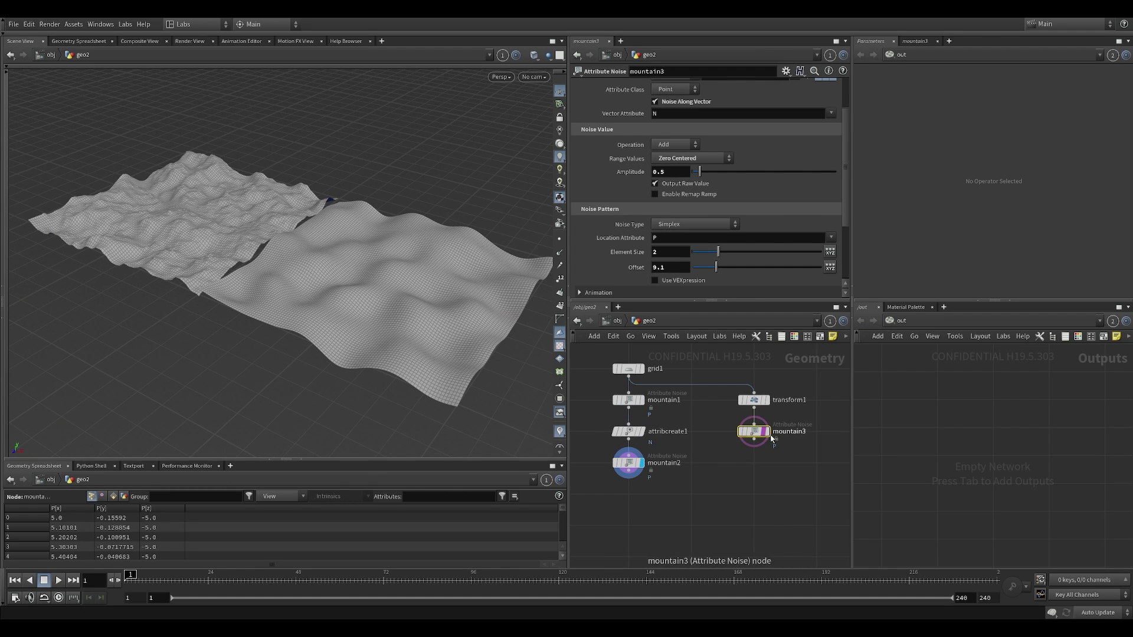
left_click_drag(381, 279, 404, 281)
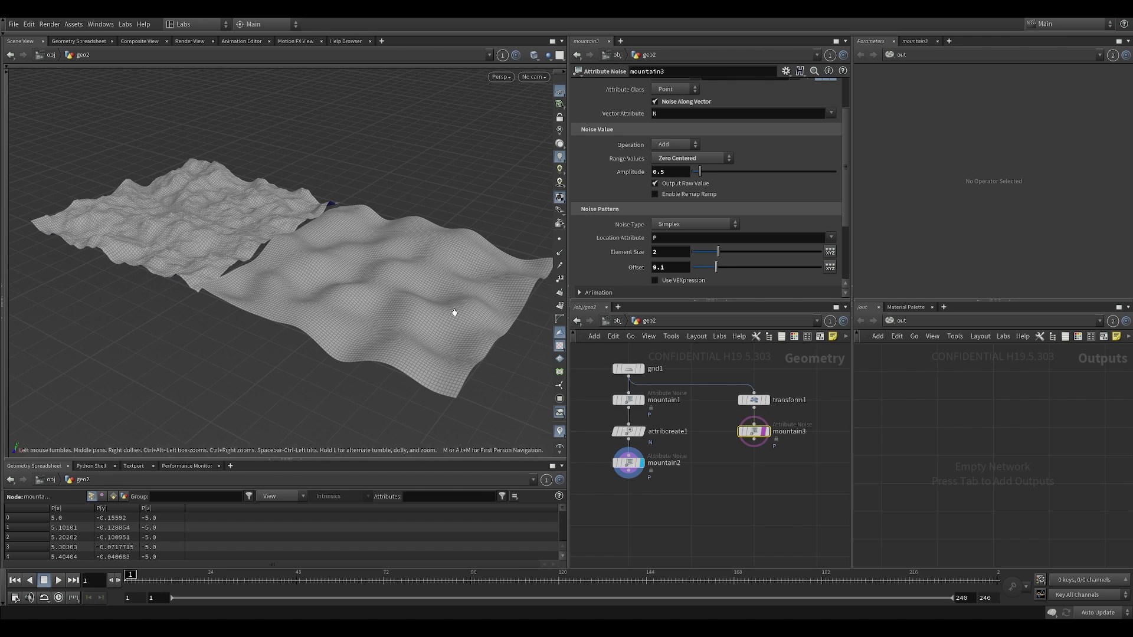
middle_click_drag(748, 459, 781, 428)
scroll(671, 445, "up", 4)
left_click_drag(234, 216, 407, 296)
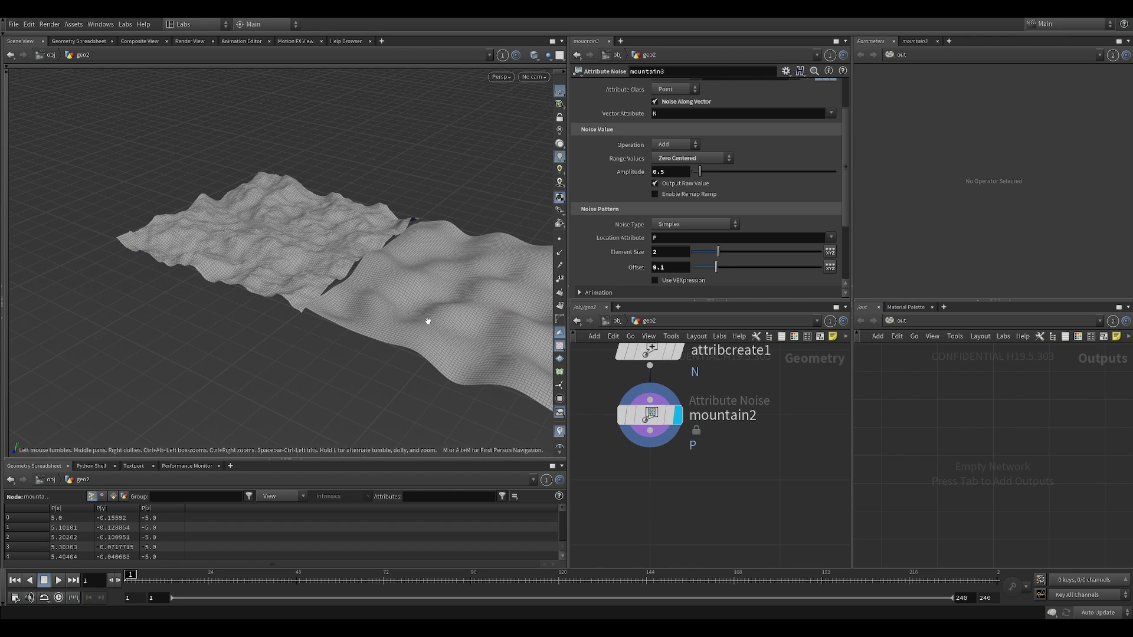
left_click_drag(267, 229, 324, 222)
middle_click_drag(660, 470, 708, 454)
left_click_drag(295, 236, 338, 234)
middle_click_drag(702, 475, 723, 442)
left_click_drag(366, 265, 335, 282)
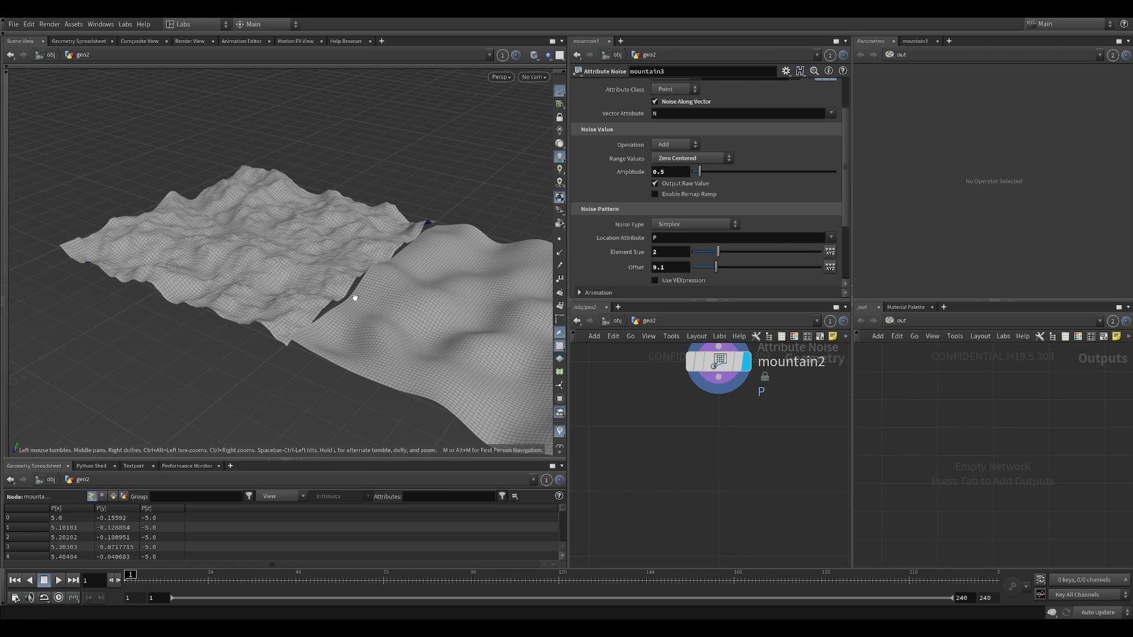
Add a Smooth node below mountain2, connect it to mountain2's output and display it
scroll(684, 461, "down", 2)
middle_click_drag(688, 463, 694, 447)
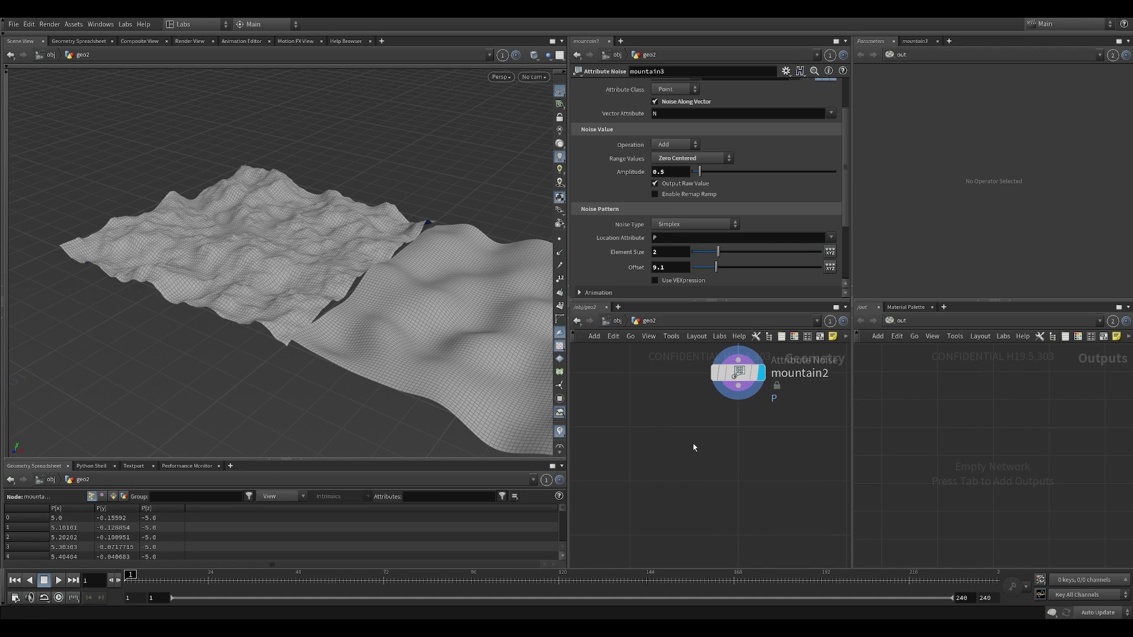
key("Tab")
type("smo")
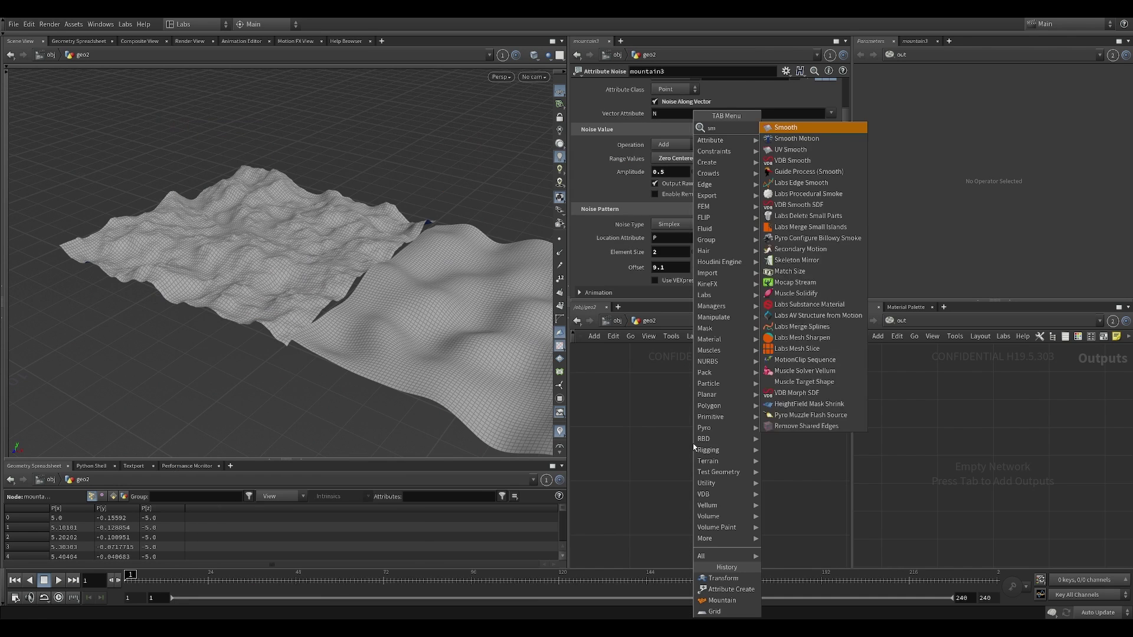
key("Return")
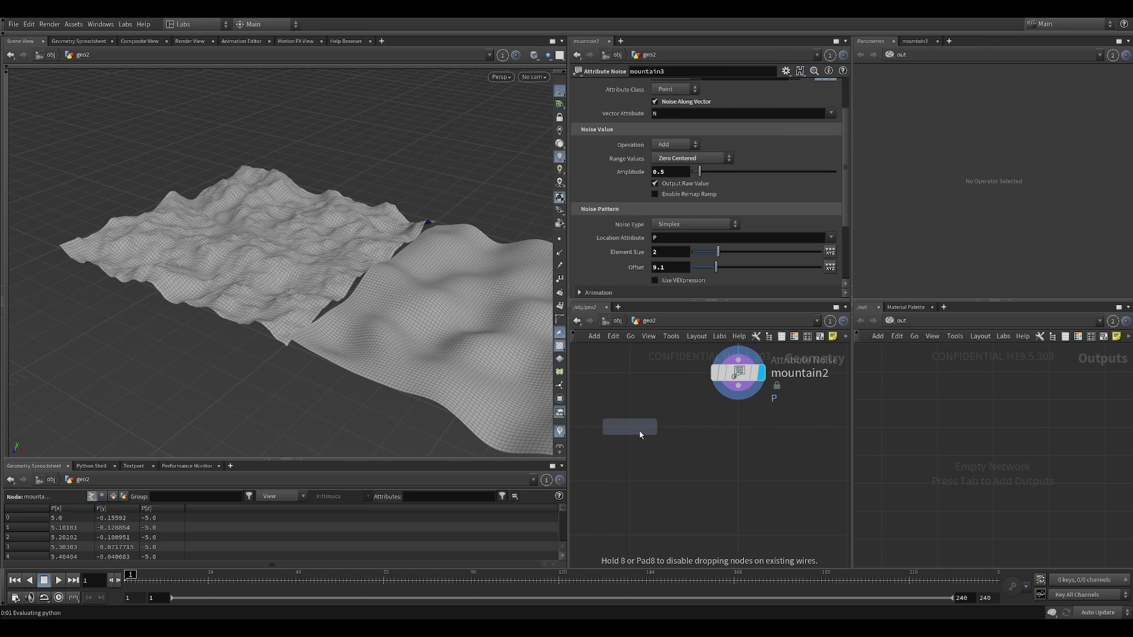
left_click(637, 430)
scroll(674, 410, "down", 3)
scroll(678, 424, "up", 3)
middle_click_drag(672, 405, 680, 433)
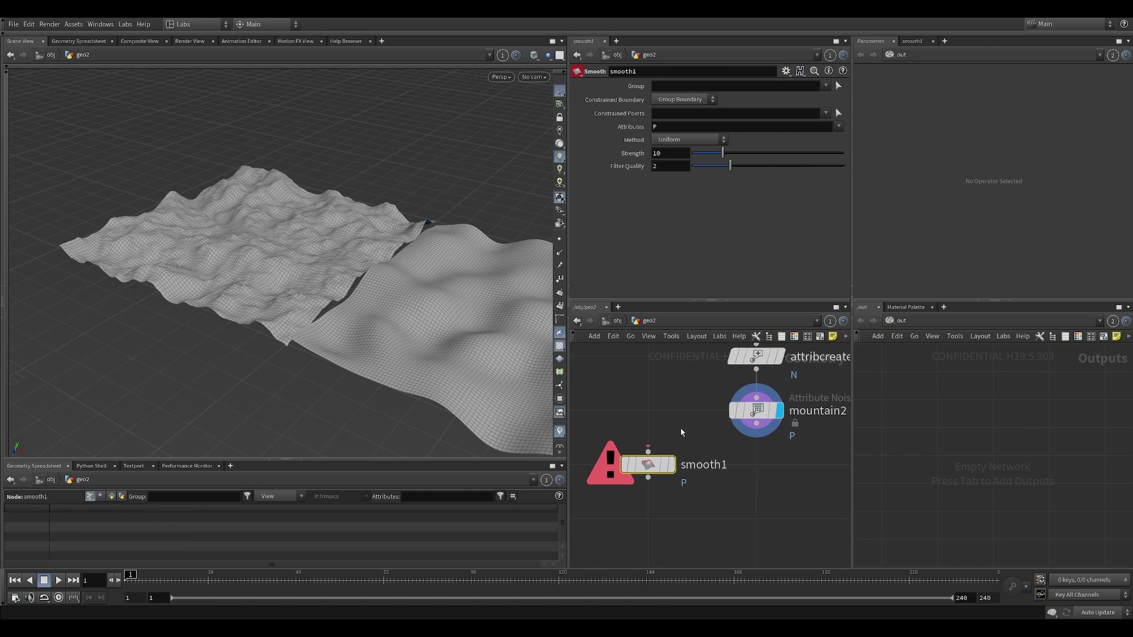
left_click(760, 433)
left_click(648, 451)
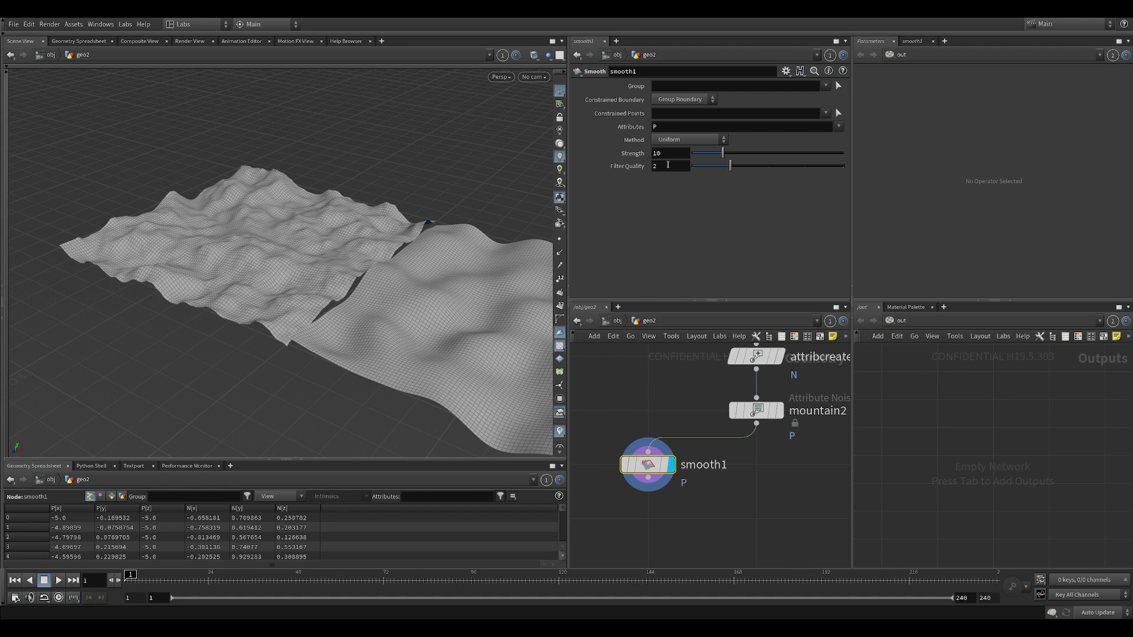
Set the Smooth node's strength to 50 and its filter quality to 1
left_click(665, 153)
key("BackSpace")
key("BackSpace")
type("50")
key("Return")
scroll(744, 440, "down", 2)
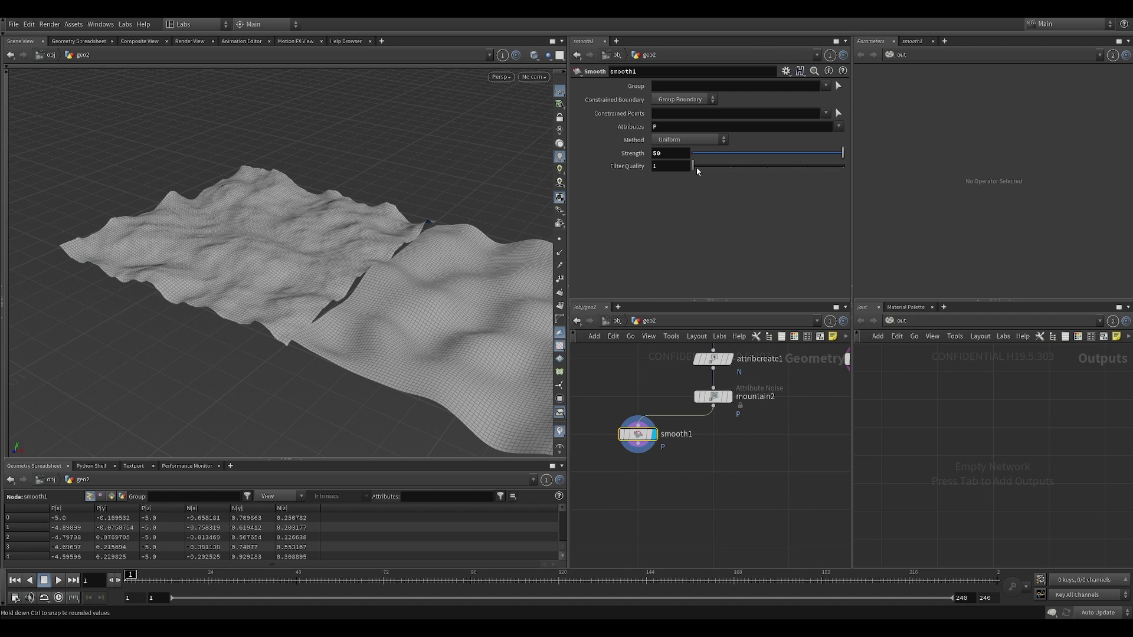
left_click_drag(746, 172, 695, 188)
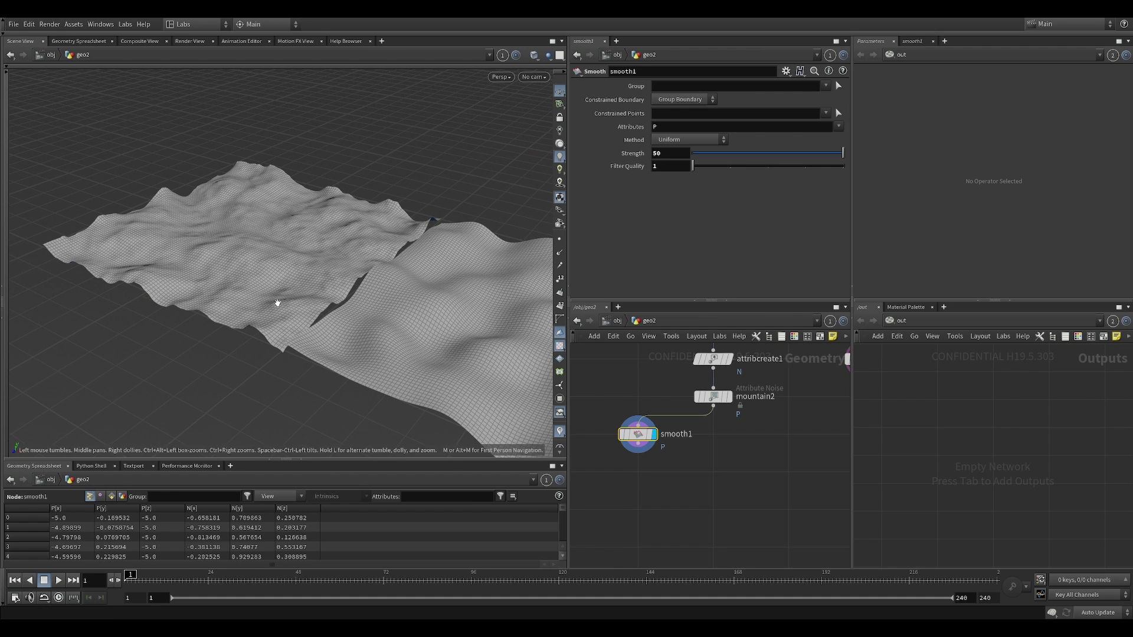
Add a Normal node after smooth1, display it and set its cusp angle to 180
scroll(273, 251, "up", 1)
middle_click_drag(273, 252, 307, 218)
scroll(614, 472, "up", 1)
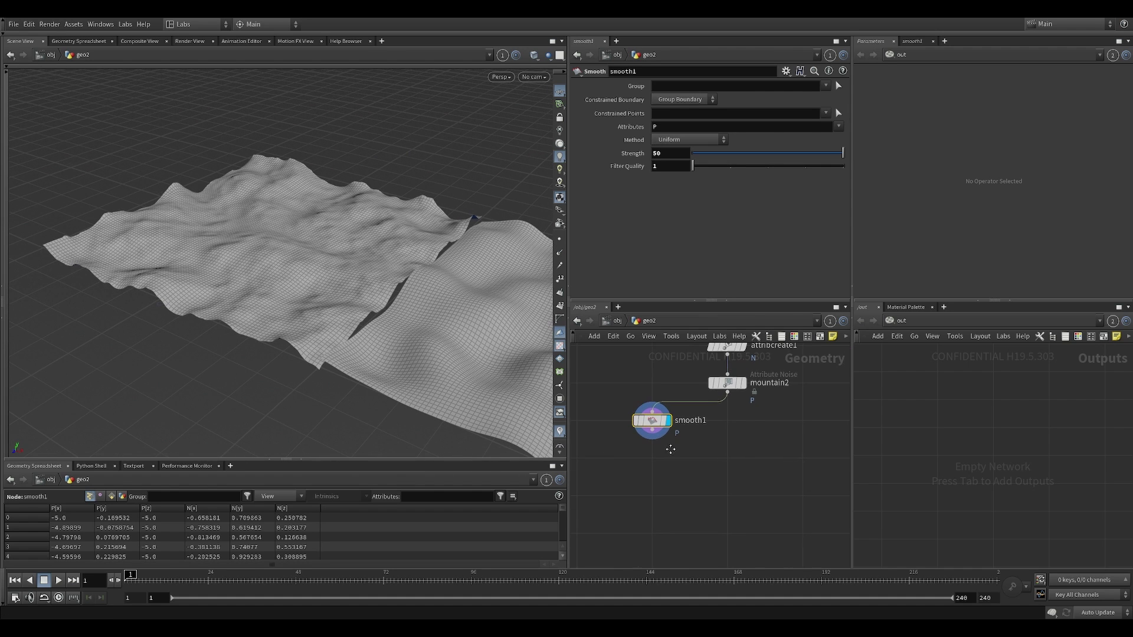
scroll(644, 466, "up", 2)
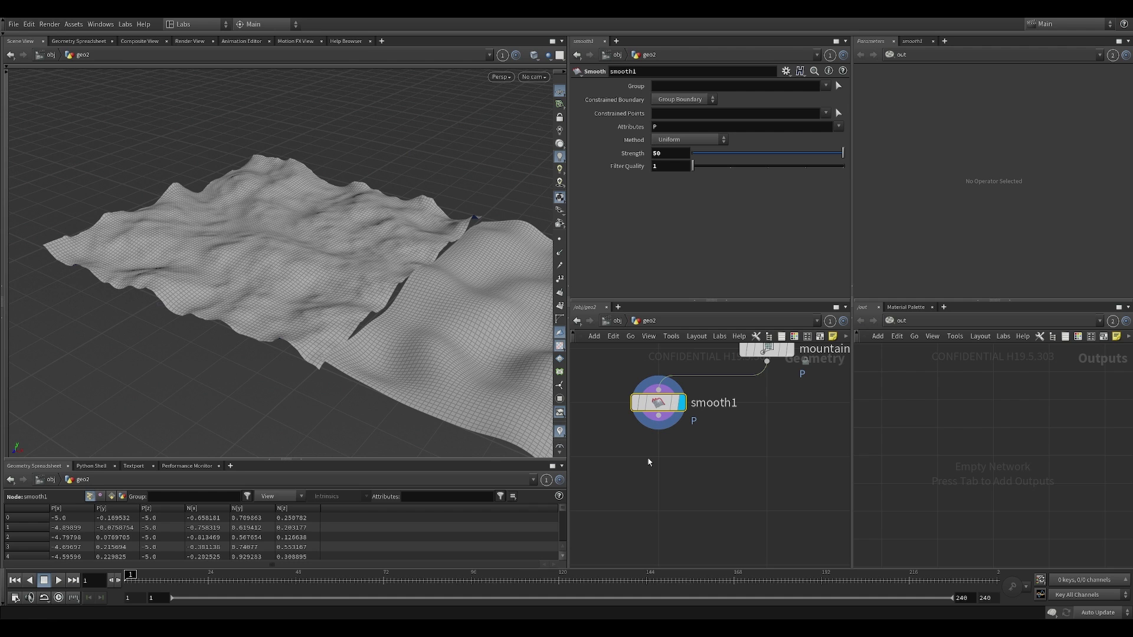
key("Tab")
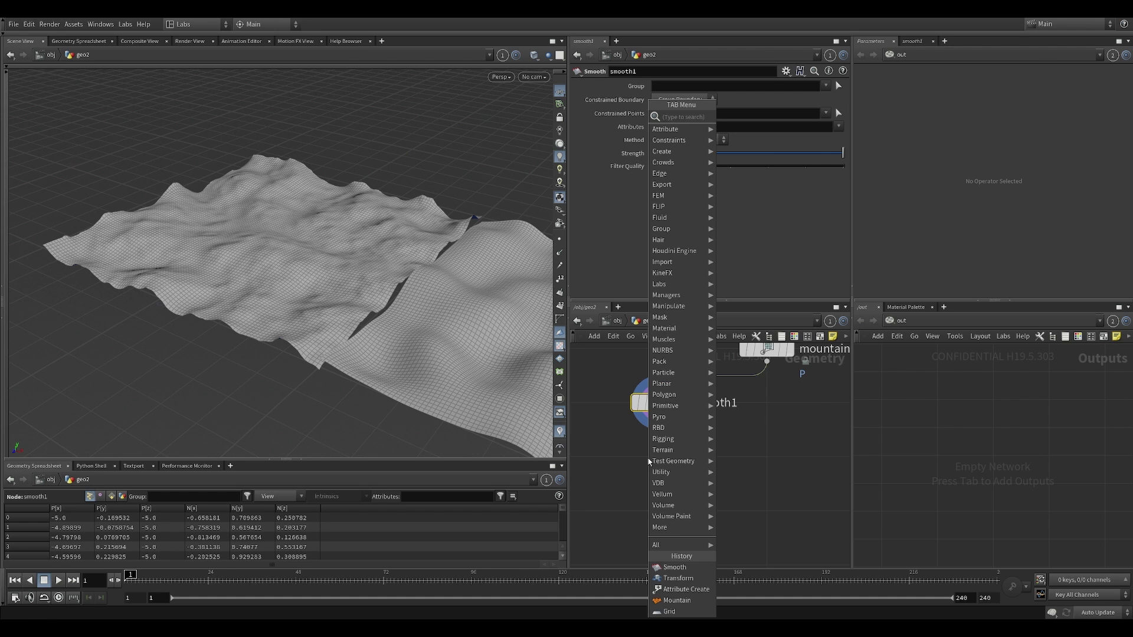
type("aw")
key("BackSpace")
type("w")
key("Return")
left_click(649, 462)
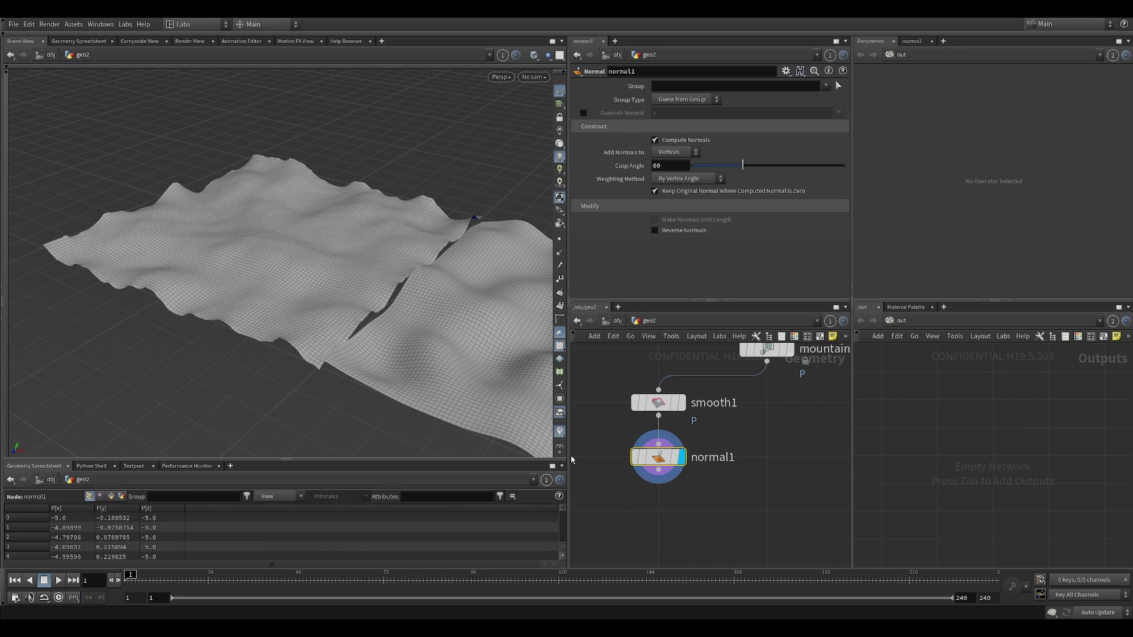
left_click_drag(743, 165, 928, 170)
Add an Attribute Wrangle node, with normal1 feeding its first input and mountain2 its second
scroll(732, 460, "down", 3)
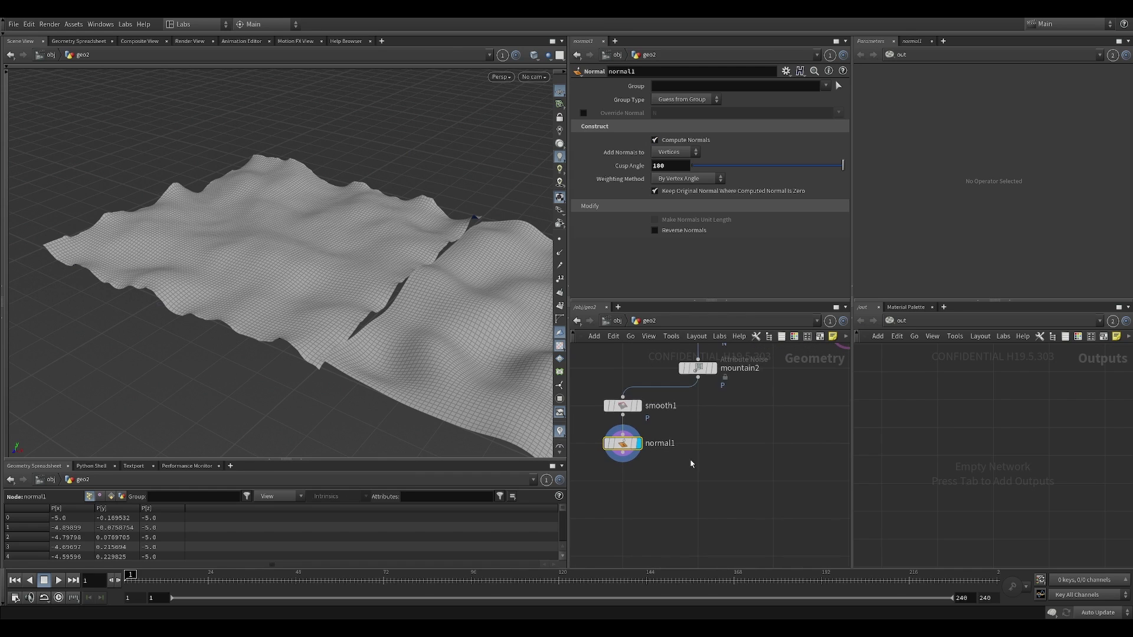
key("Tab")
type("aw")
key("Return")
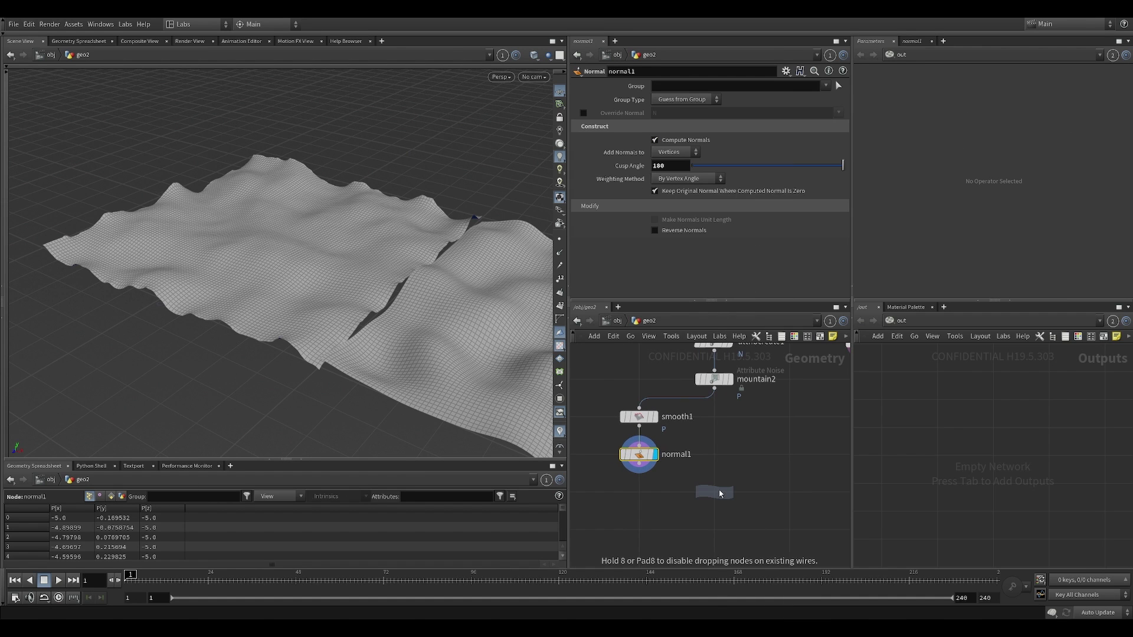
left_click(719, 494)
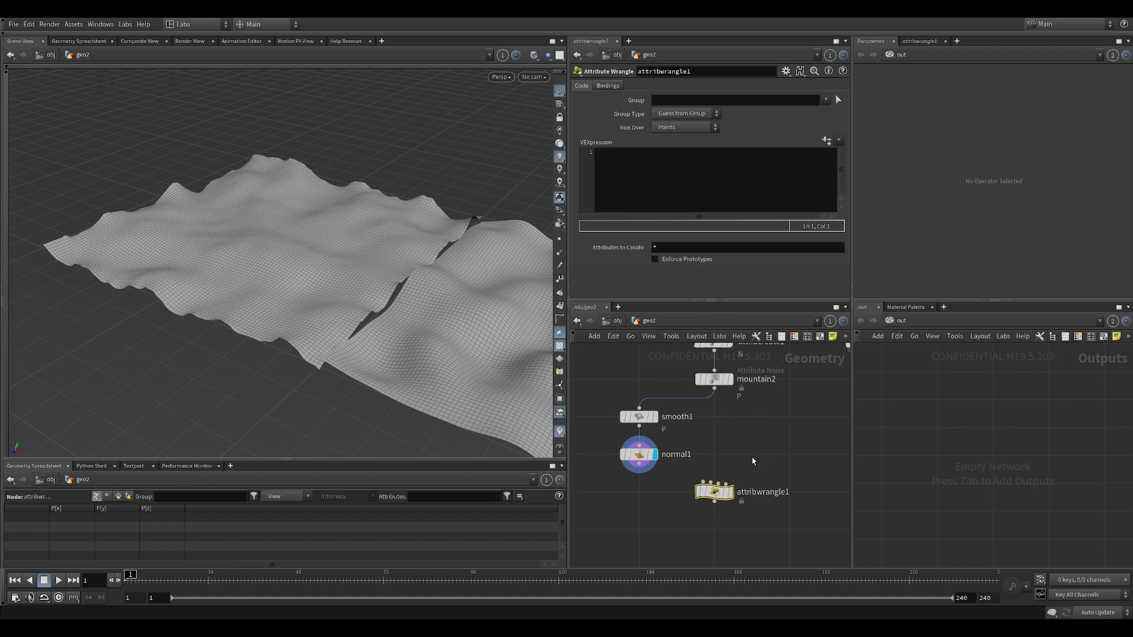
scroll(753, 460, "up", 1)
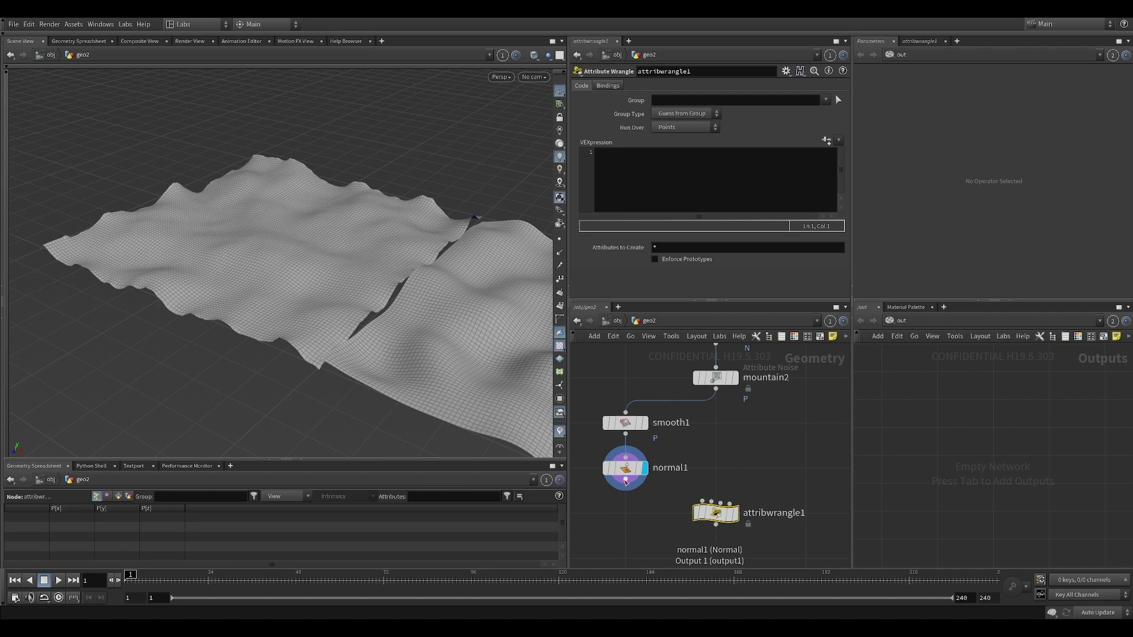
left_click_drag(627, 485, 703, 502)
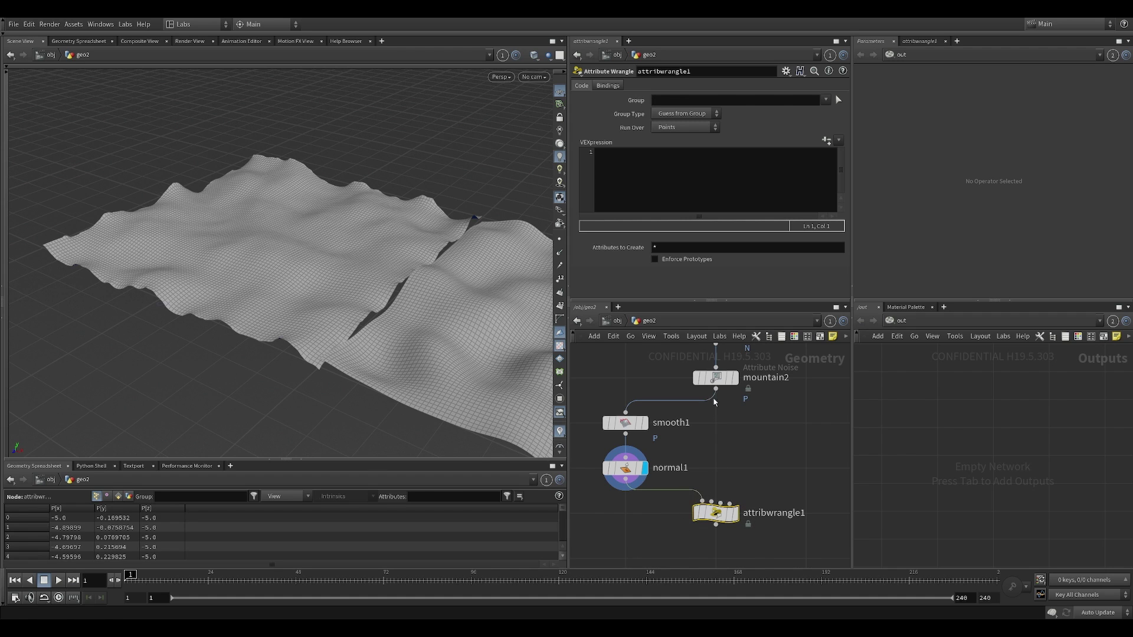
left_click_drag(716, 390, 708, 501)
Undo the accidental node duplication and display the Attribute Wrangle node
middle_click_drag(651, 468, 639, 406)
left_click_drag(618, 408, 638, 407, "alt")
key("ctrl+z")
middle_click_drag(737, 434, 731, 466)
left_click(731, 466)
left_click(715, 197)
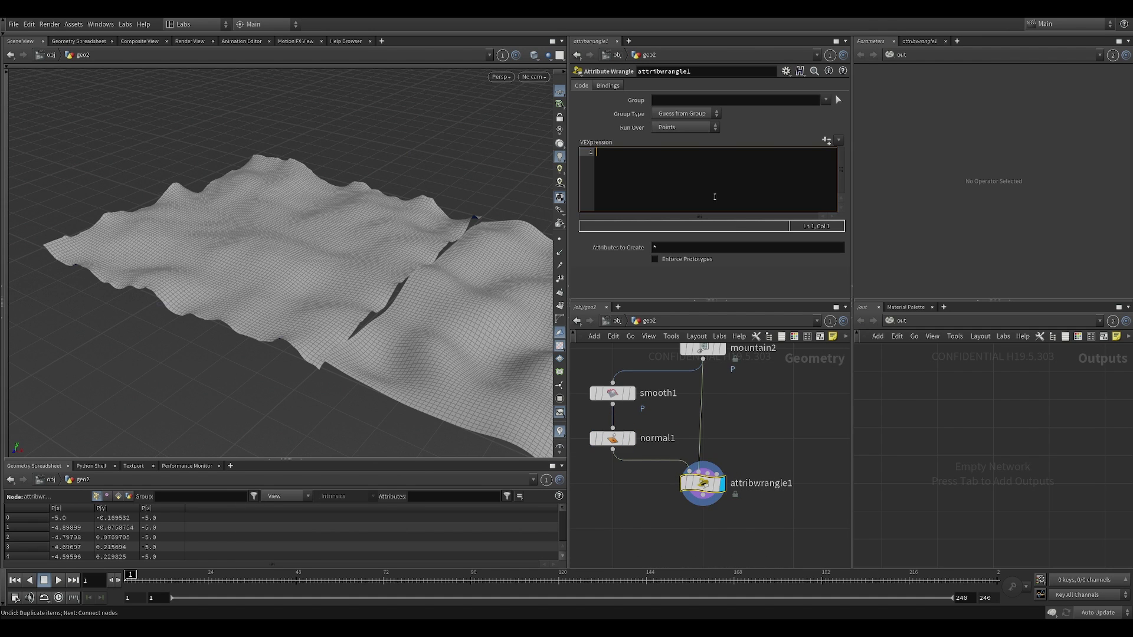
type("@P")
key("BackSpace")
key("BackSpace")
type("v@delta =")
type("point(1")
type(", \"P\", @ptnum);")
mouse_move(704, 351)
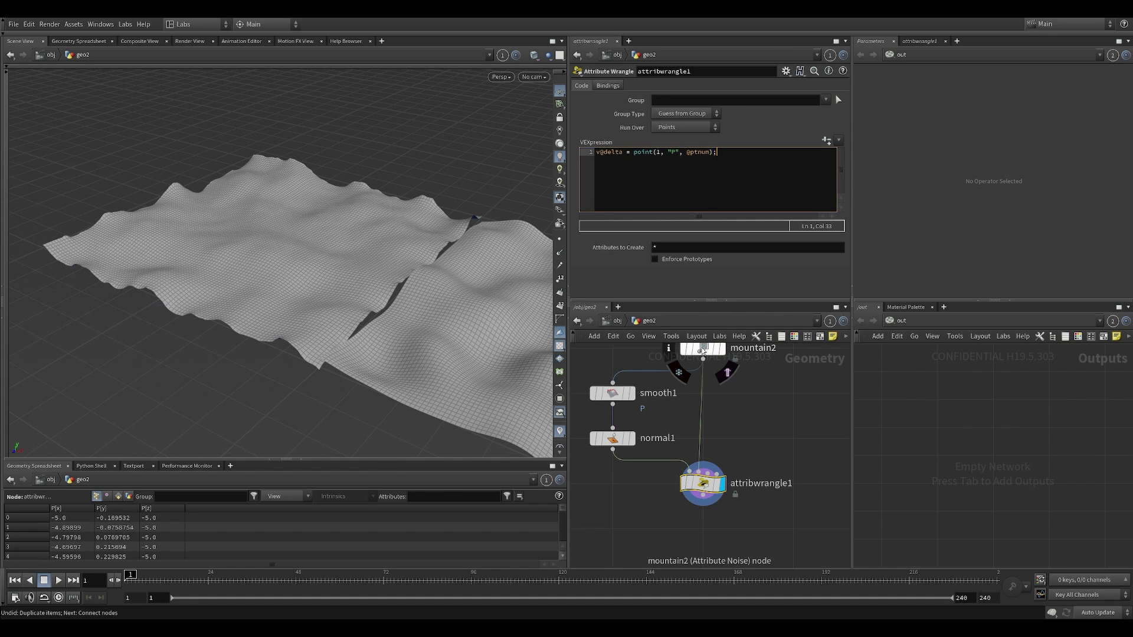
type("- @P")
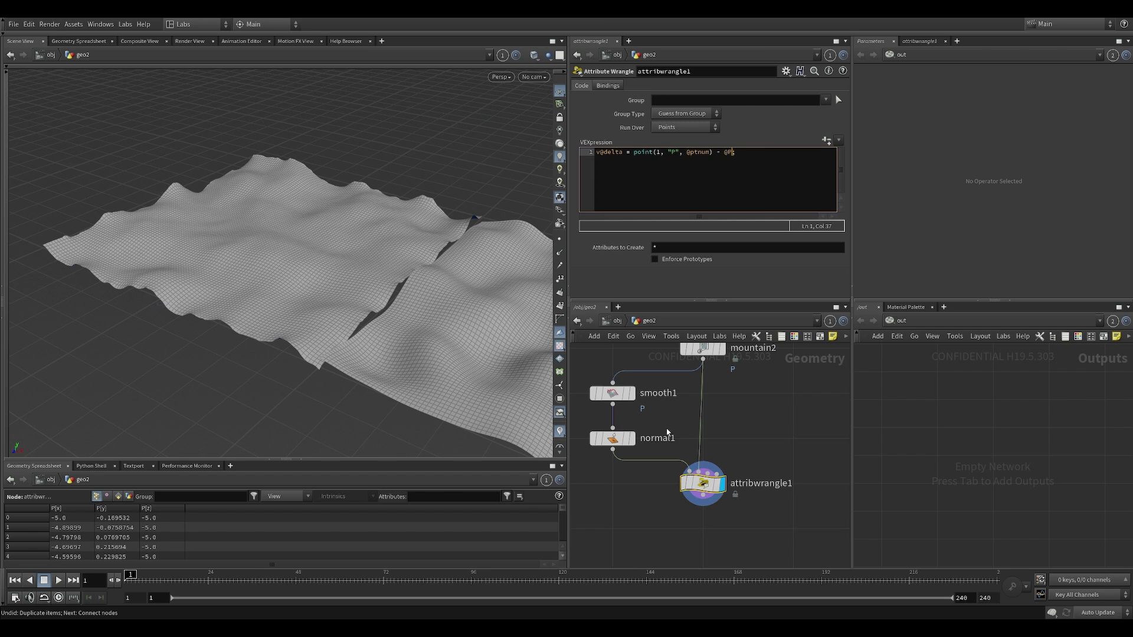
type(";")
left_click_drag(271, 274, 397, 303)
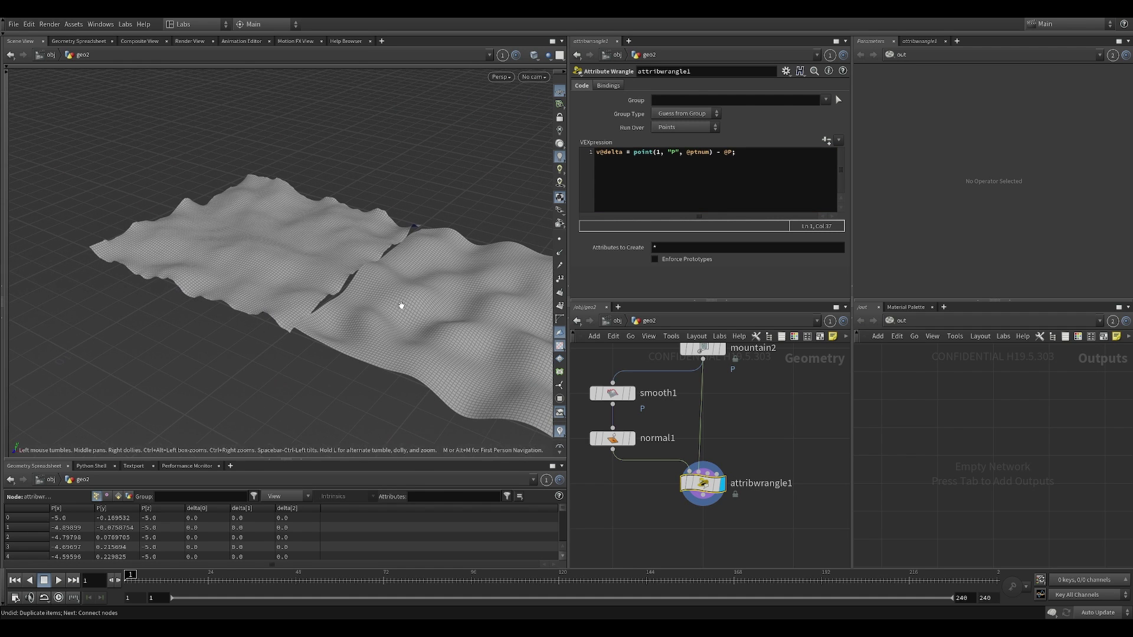
middle_click_drag(777, 456, 755, 434)
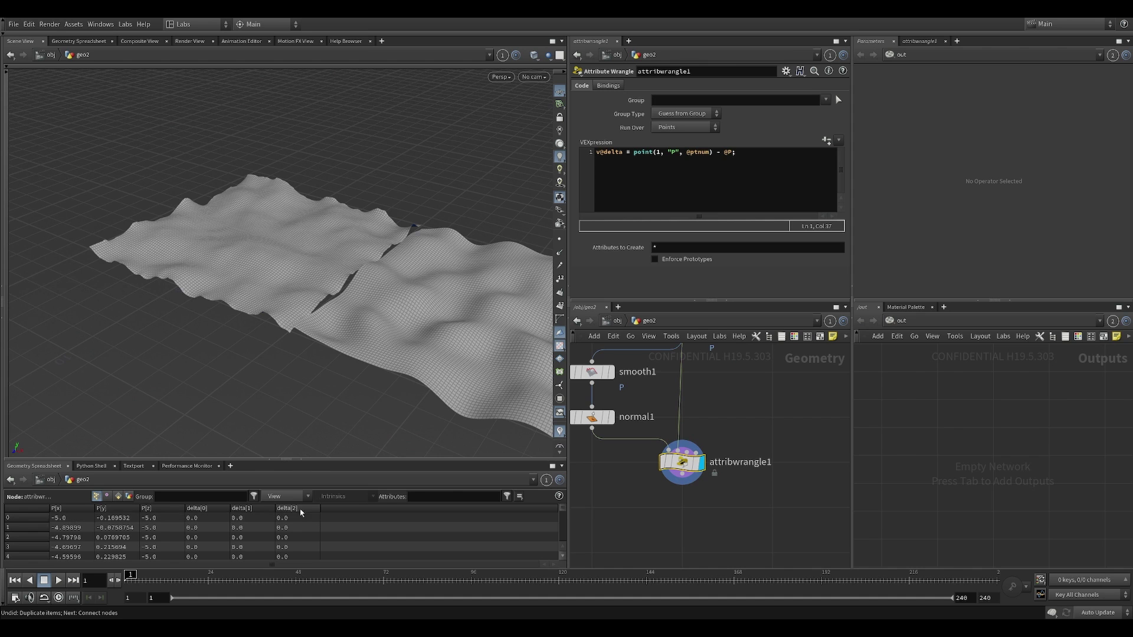
mouse_move(564, 512)
left_mouse_down()
mouse_move(565, 553)
mouse_move(565, 502)
left_mouse_up()
Add a second Attribute Wrangle node below mountain3
scroll(720, 443, "down", 5)
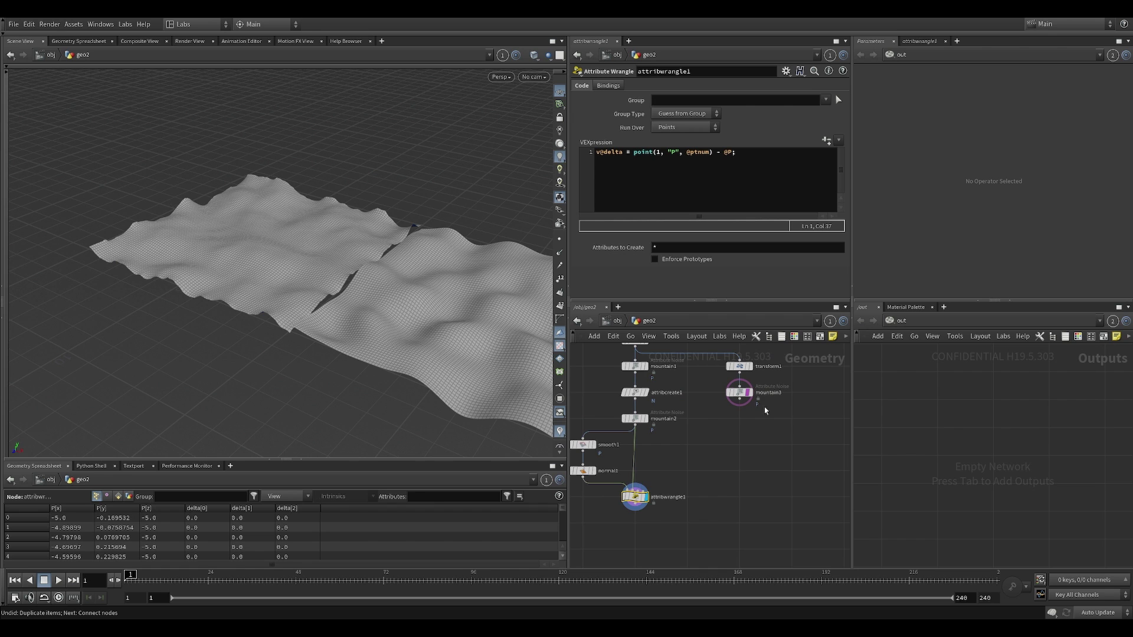
scroll(723, 494, "up", 2)
key("Tab")
key("Return")
left_click(738, 505)
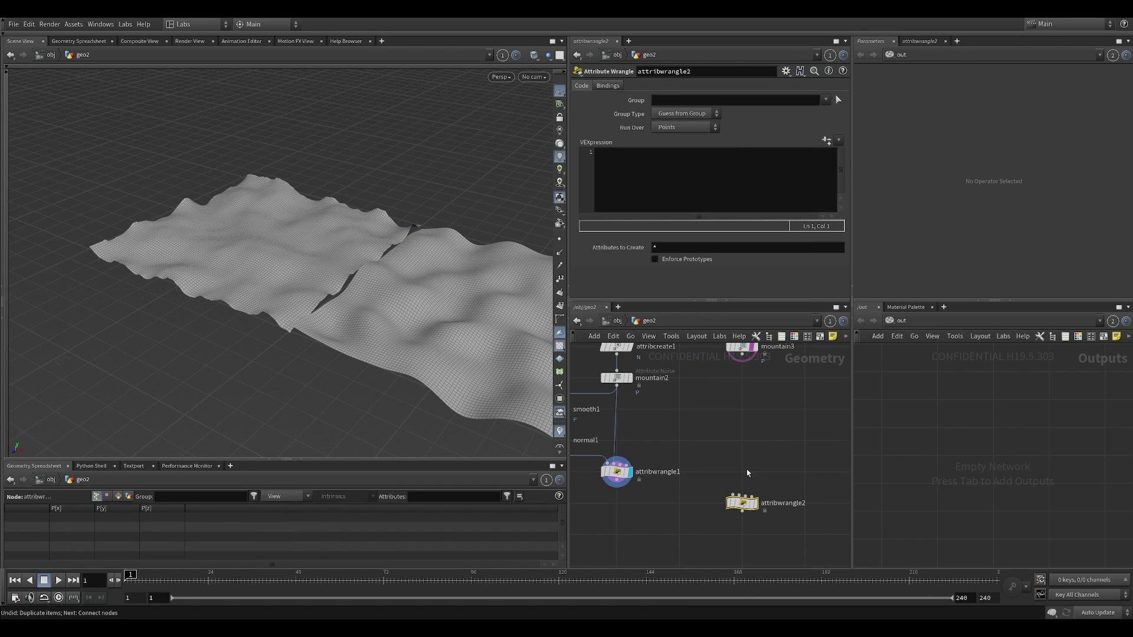
scroll(748, 466, "down", 1)
scroll(691, 502, "up", 2)
scroll(745, 456, "down", 2)
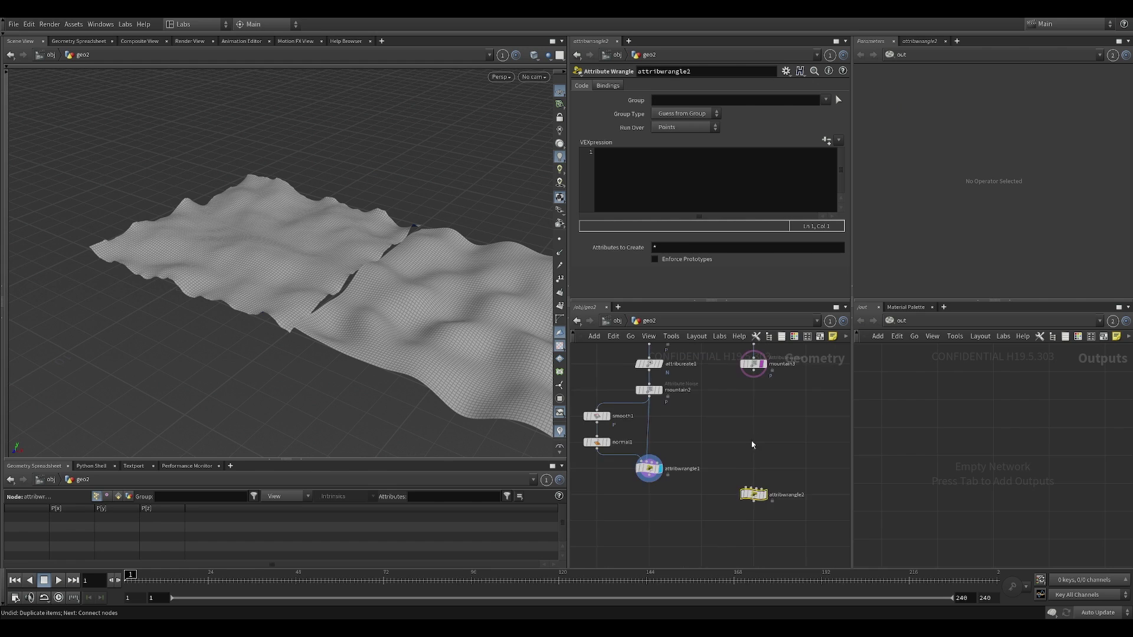
middle_click_drag(754, 443, 744, 467)
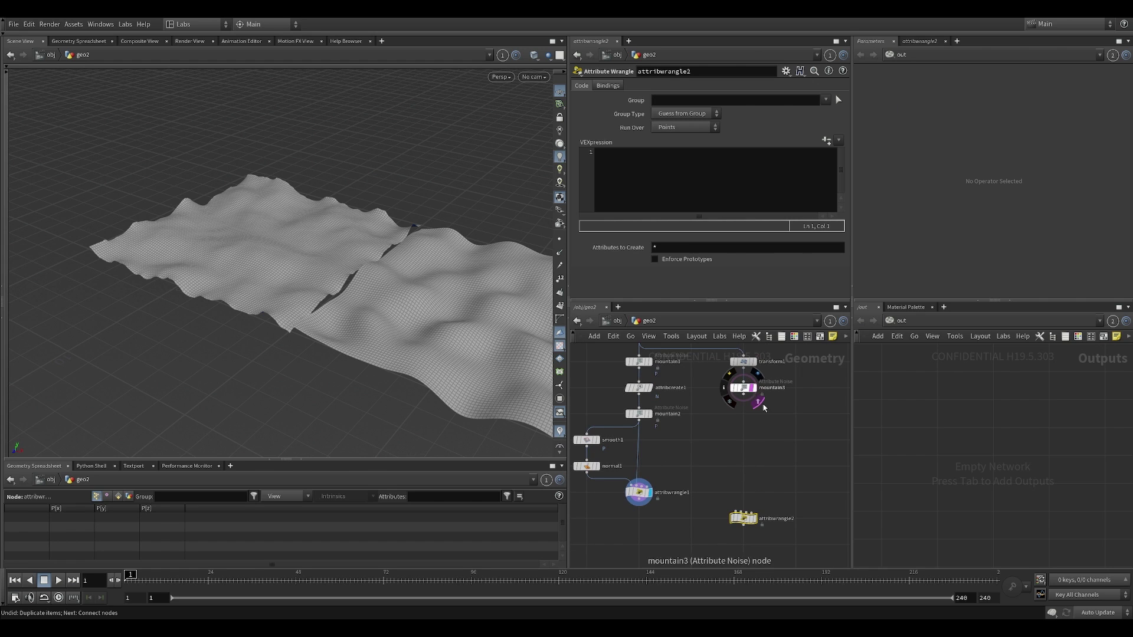
Turn off mountain3's template display, and connect mountain3 to attribwrangle2's first input and attribwrangle1 to its second
left_click(753, 396)
mouse_move(737, 463)
middle_mouse_down()
mouse_move(738, 452)
mouse_move(744, 459)
middle_mouse_up()
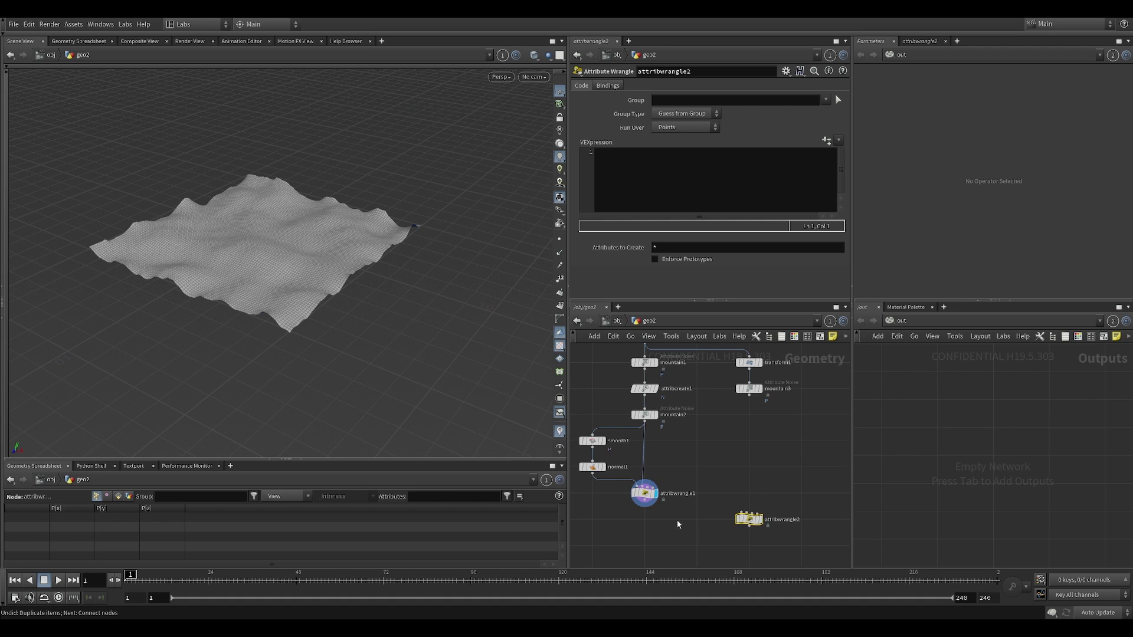
scroll(699, 494, "up", 2)
middle_click_drag(724, 488, 706, 498)
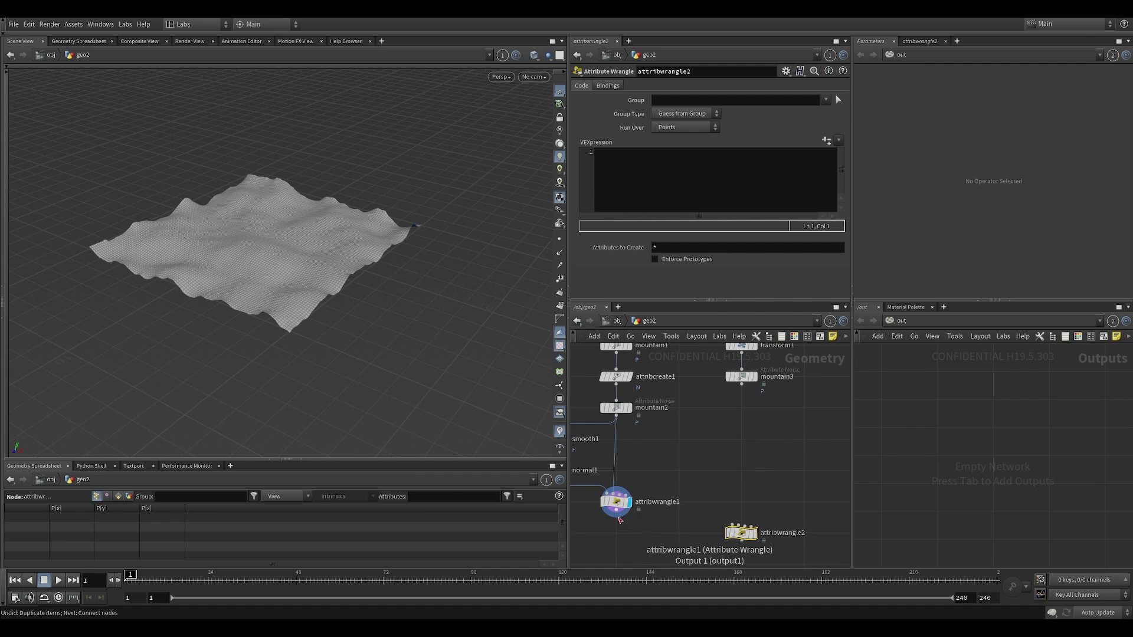
middle_click_drag(730, 467, 693, 507)
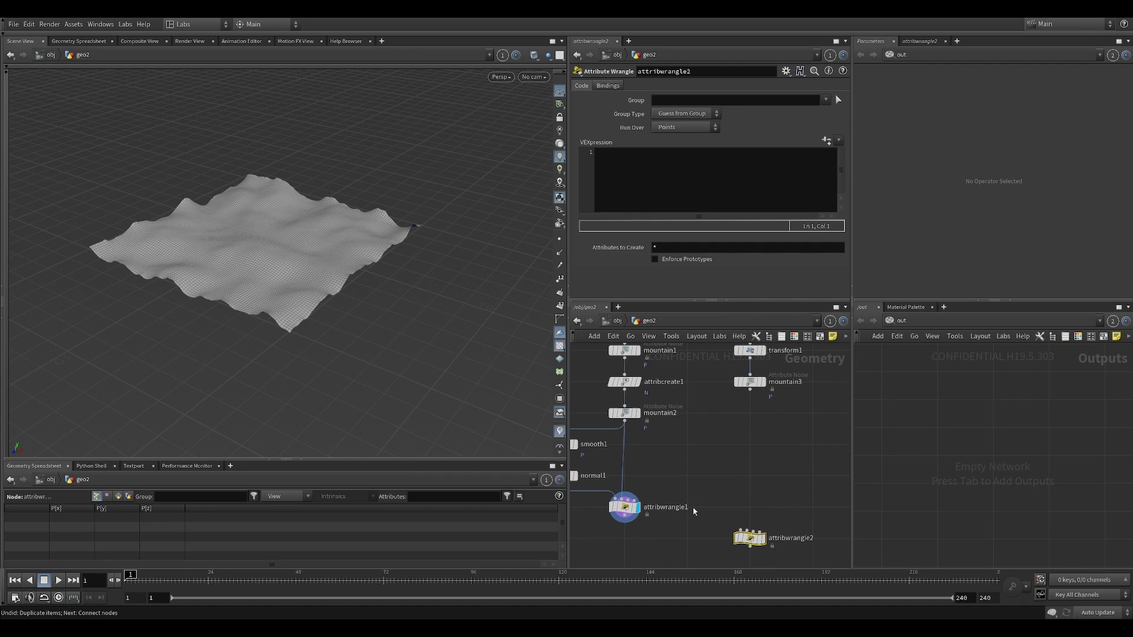
left_click_drag(750, 390, 744, 531)
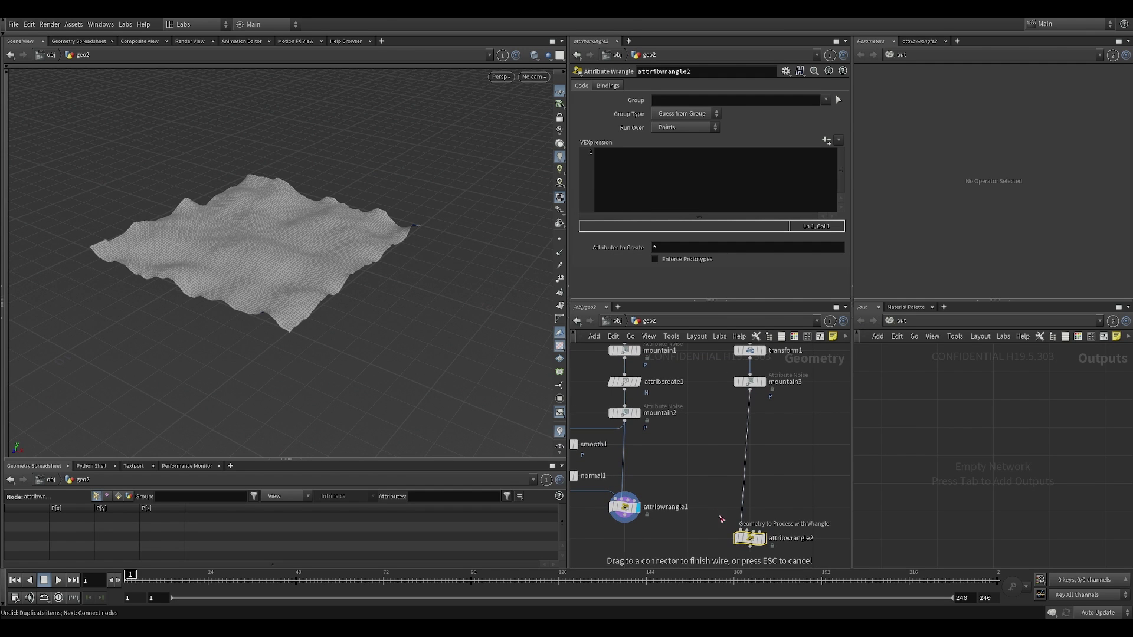
left_click_drag(628, 519, 745, 530)
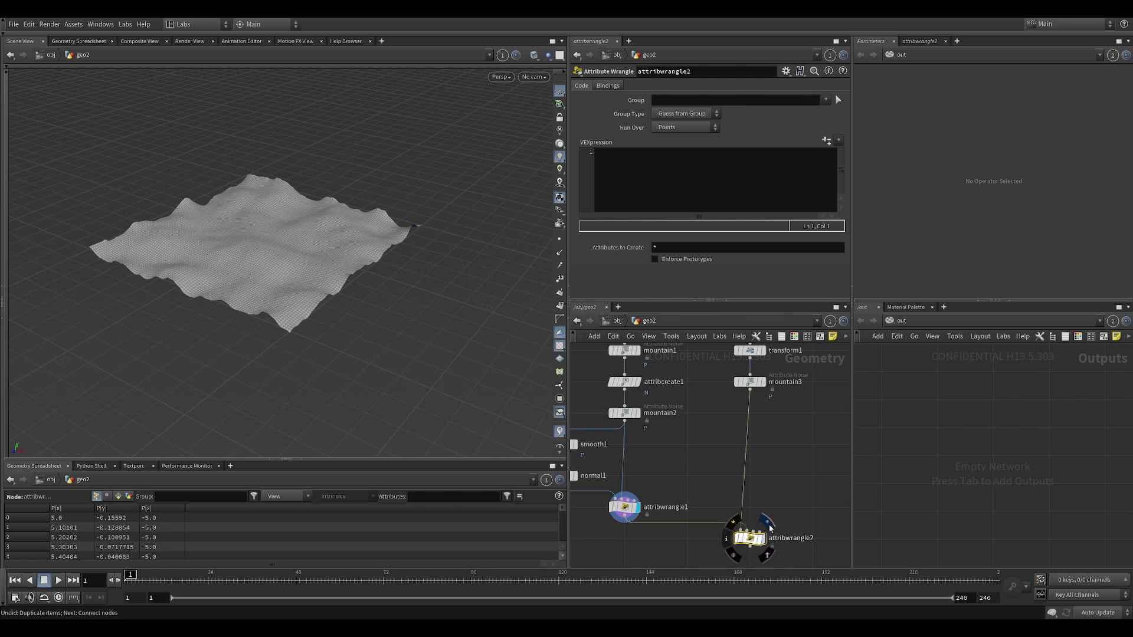
left_click(648, 186)
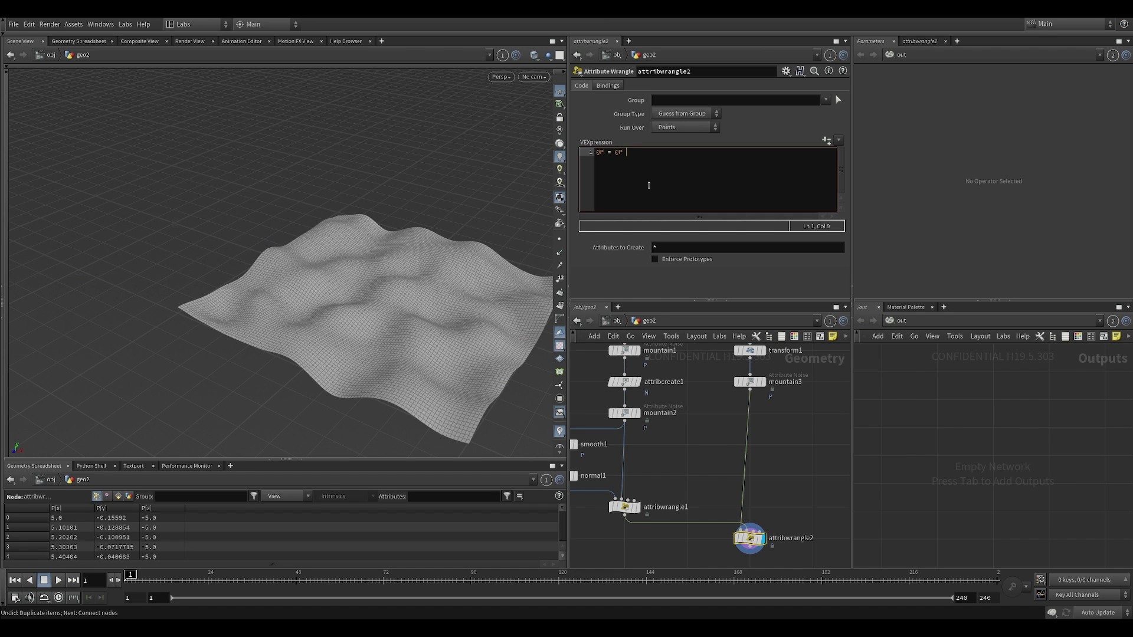
type("@P = @P + point(1, \"delta\", @ptnum);")
left_click(778, 487)
Duplicate normal1 below attribwrangle2, feed it from attribwrangle2 and display the new Normal node
middle_click_drag(686, 519, 702, 442)
left_click_drag(583, 401, 765, 494, "alt")
scroll(767, 472, "up", 4)
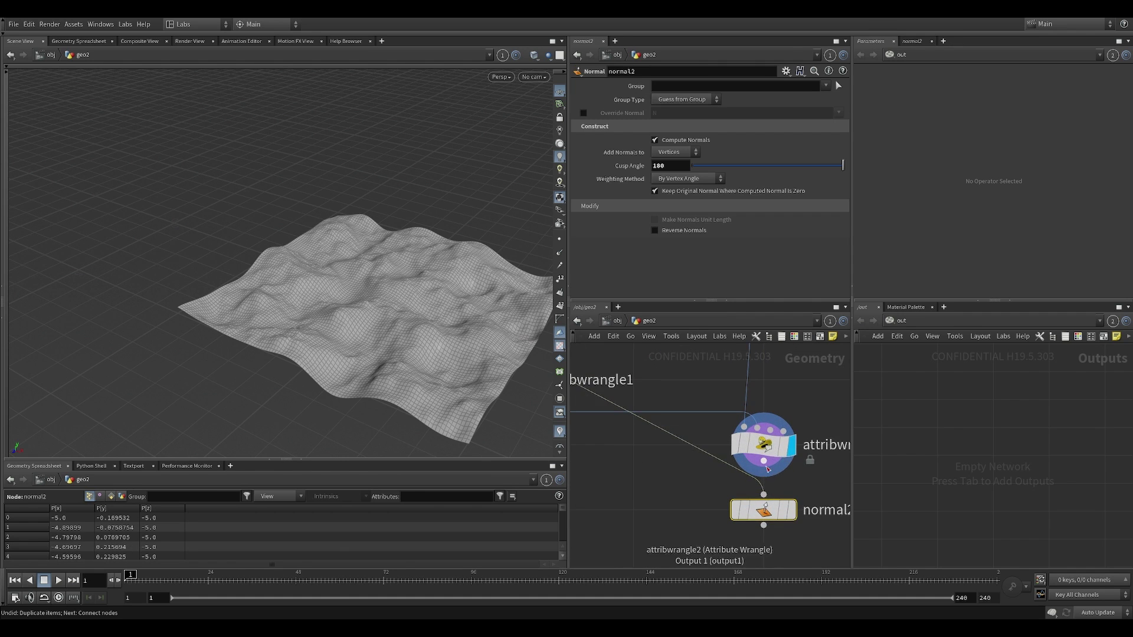
left_click(791, 510)
scroll(681, 466, "down", 2)
middle_click_drag(487, 368, 420, 339)
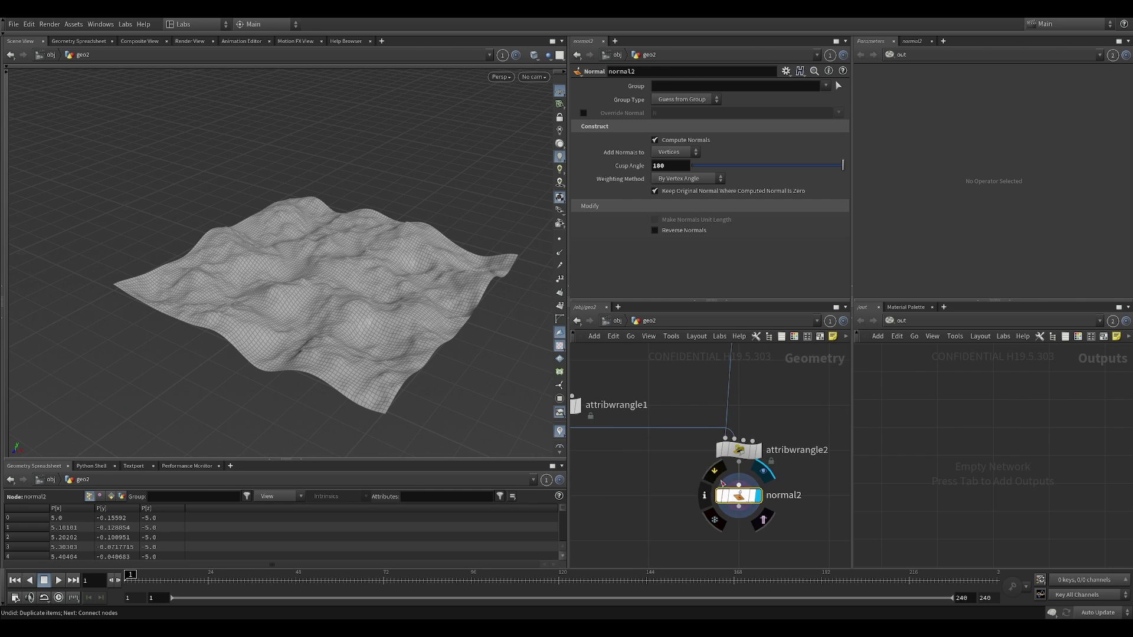
left_click_drag(407, 324, 399, 298, "alt")
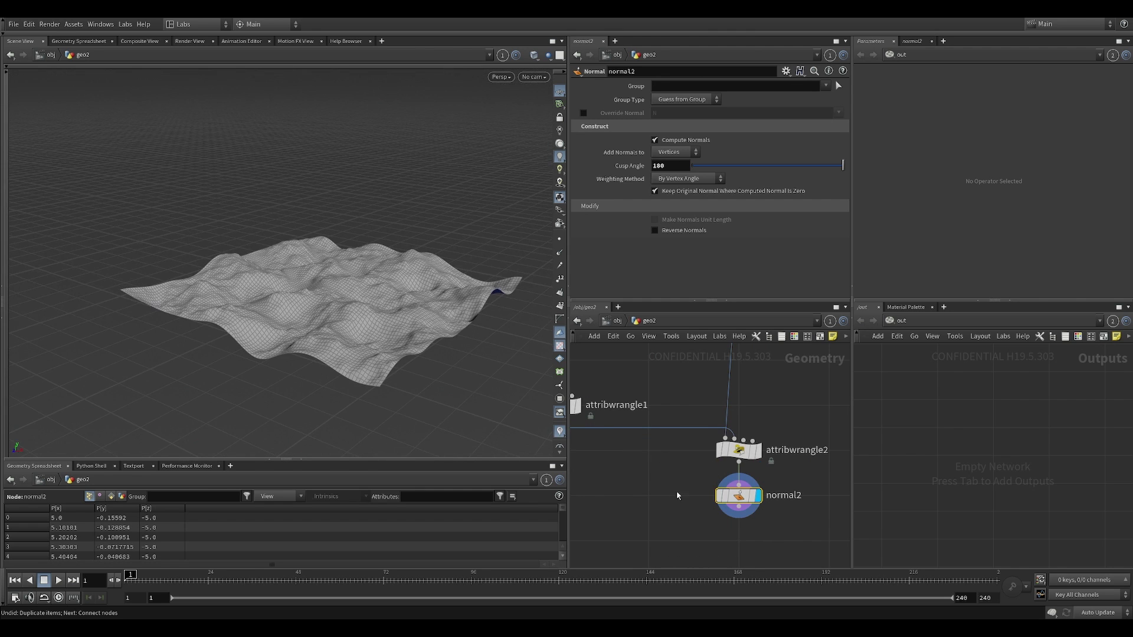
left_click_drag(539, 379, 419, 303)
left_click_drag(450, 339, 354, 316)
scroll(712, 406, "down", 2)
middle_click_drag(636, 387, 715, 433)
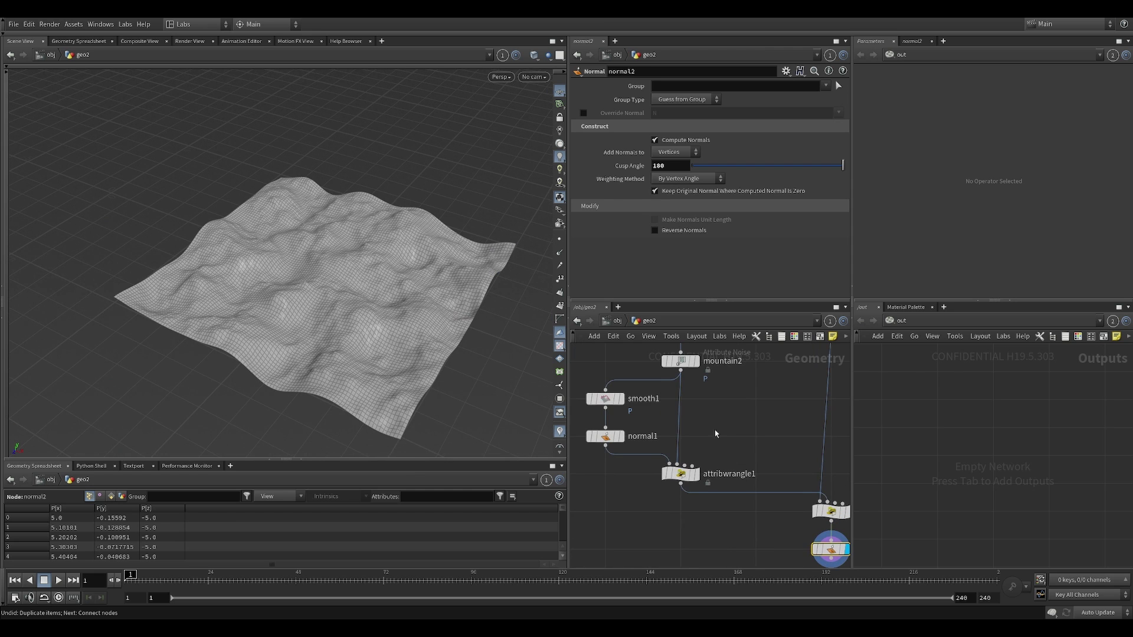
Set the strength of smooth1 to 100
left_click(605, 399)
left_click_drag(392, 286, 399, 253)
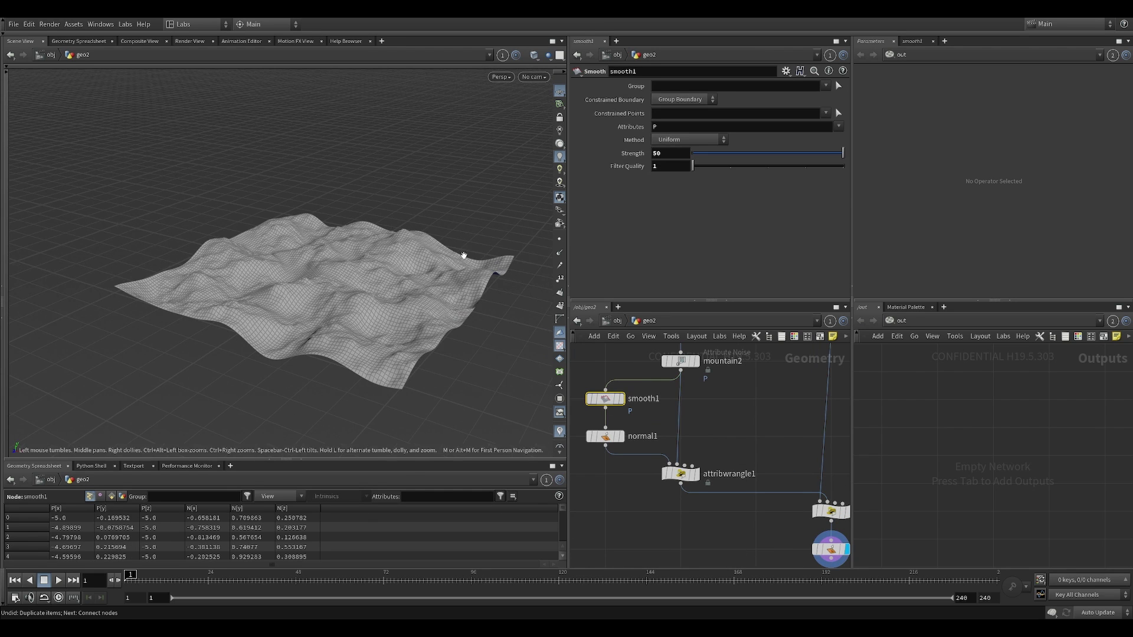
mouse_move(693, 166)
left_mouse_down()
mouse_move(796, 167)
mouse_move(685, 170)
mouse_move(745, 172)
mouse_move(698, 172)
left_mouse_up()
left_click_drag(435, 246, 520, 245)
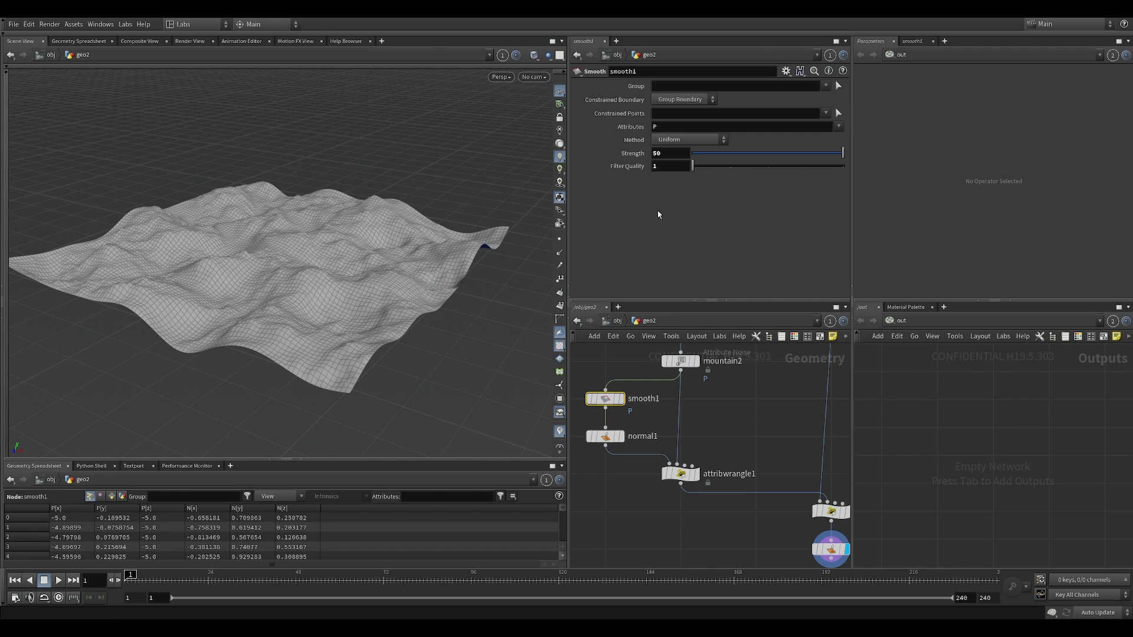
middle_click_drag(610, 361, 626, 363)
left_click_drag(399, 270, 362, 268)
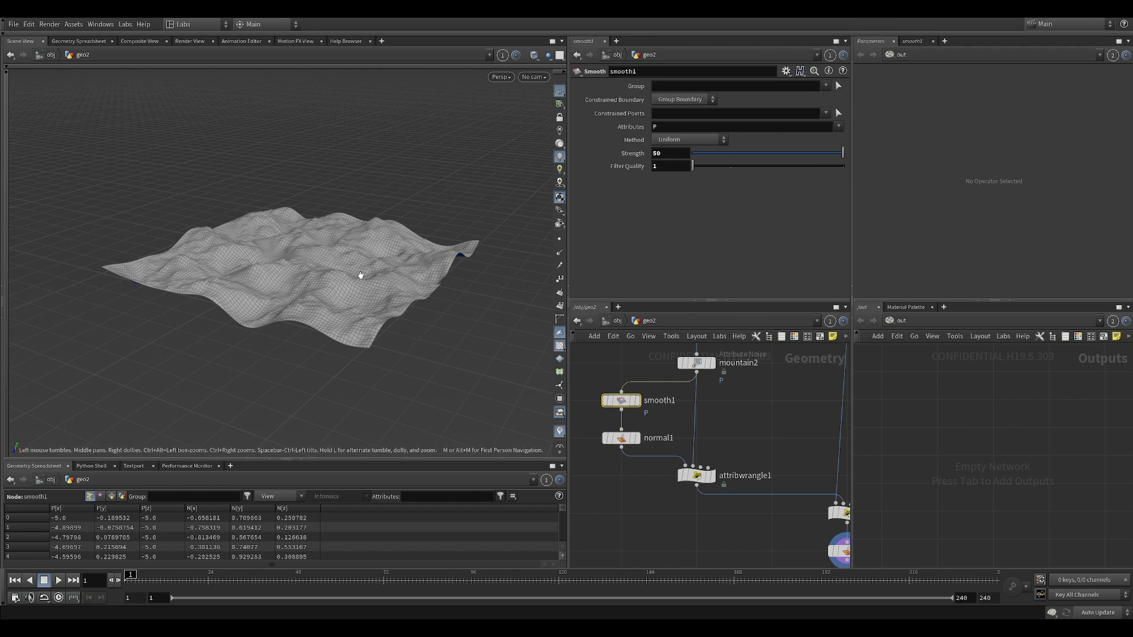
left_click_drag(430, 230, 384, 248)
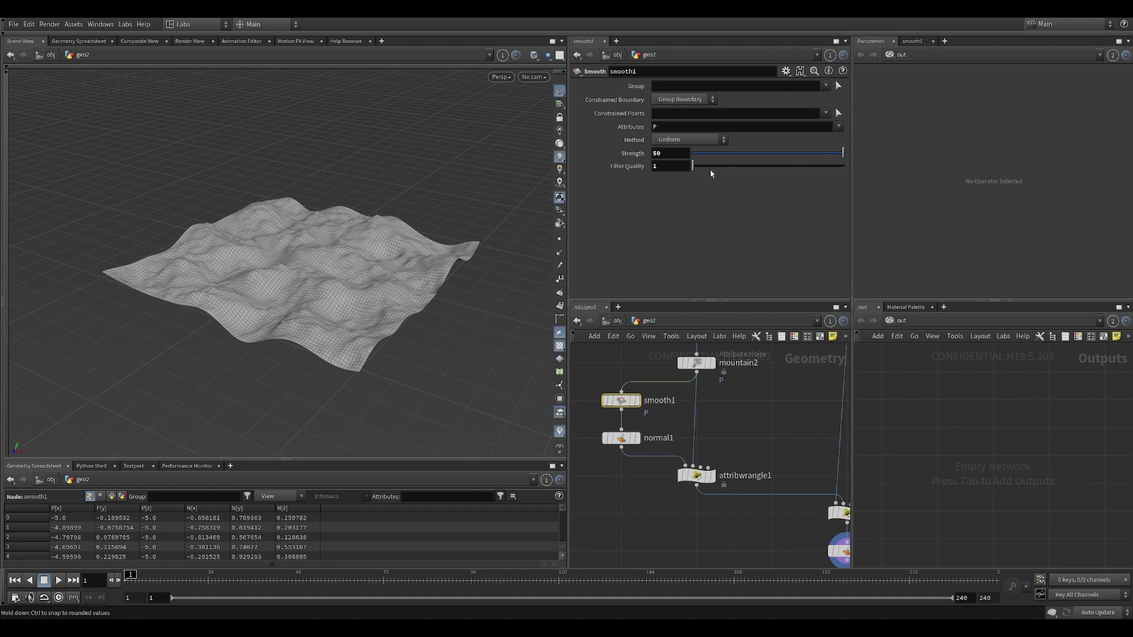
left_click(667, 156)
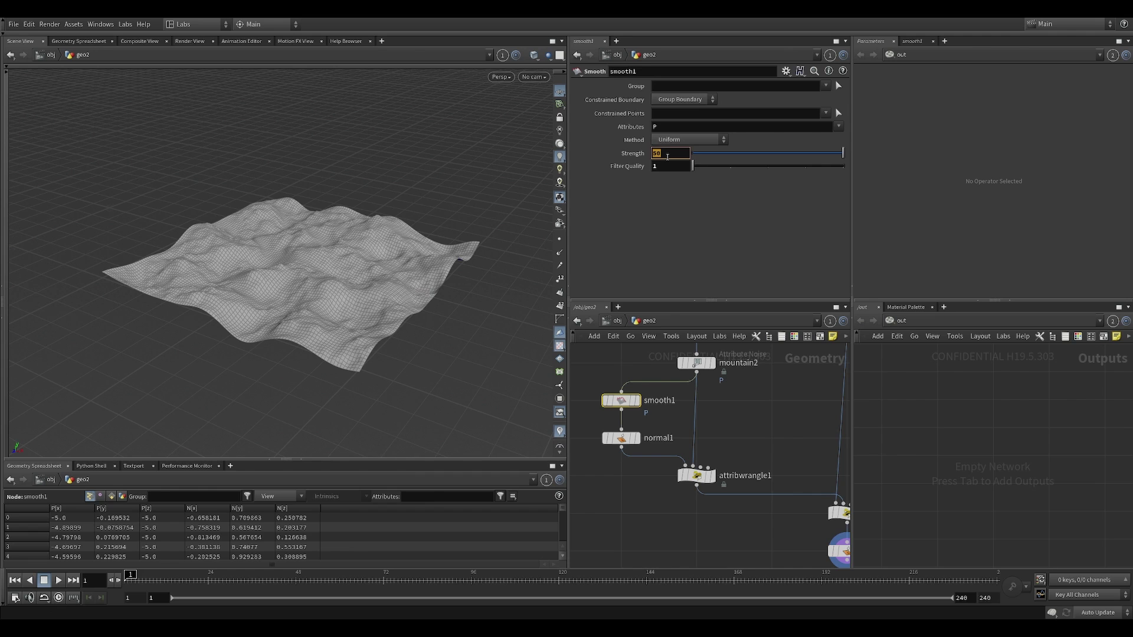
type("100")
key("Return")
left_click_drag(407, 283, 369, 250)
Examine the network's stages by displaying mountain1, transform1, attribwrangle1 and the final normal2 in turn
middle_click_drag(789, 476, 676, 409)
left_click(741, 484)
scroll(745, 479, "down", 3)
left_click_drag(380, 300, 407, 212)
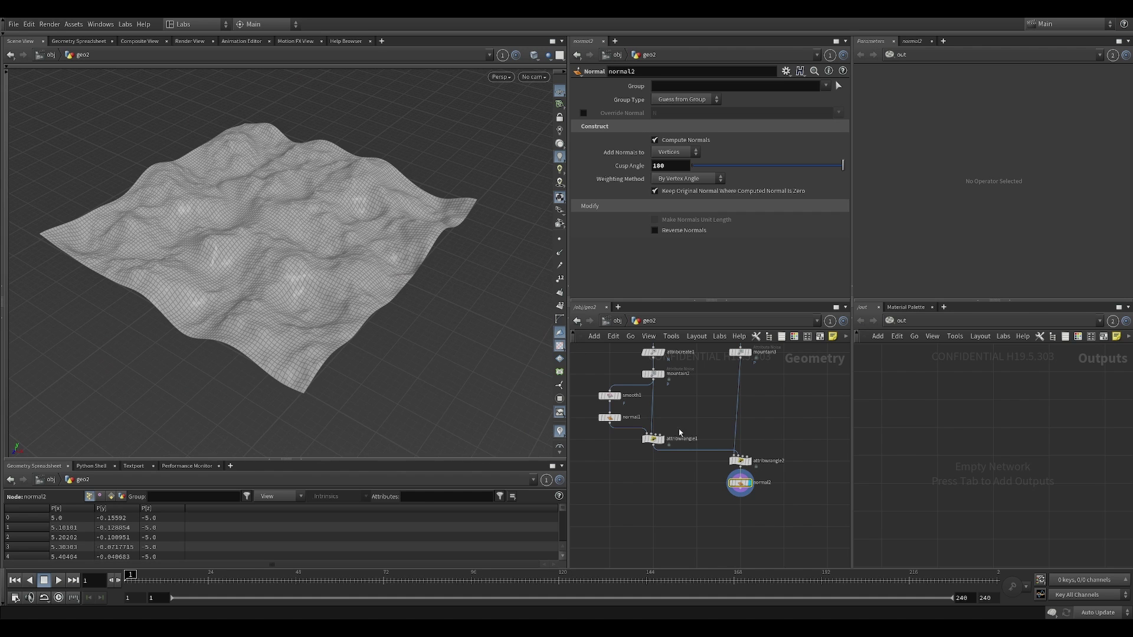
middle_click_drag(703, 396, 712, 429)
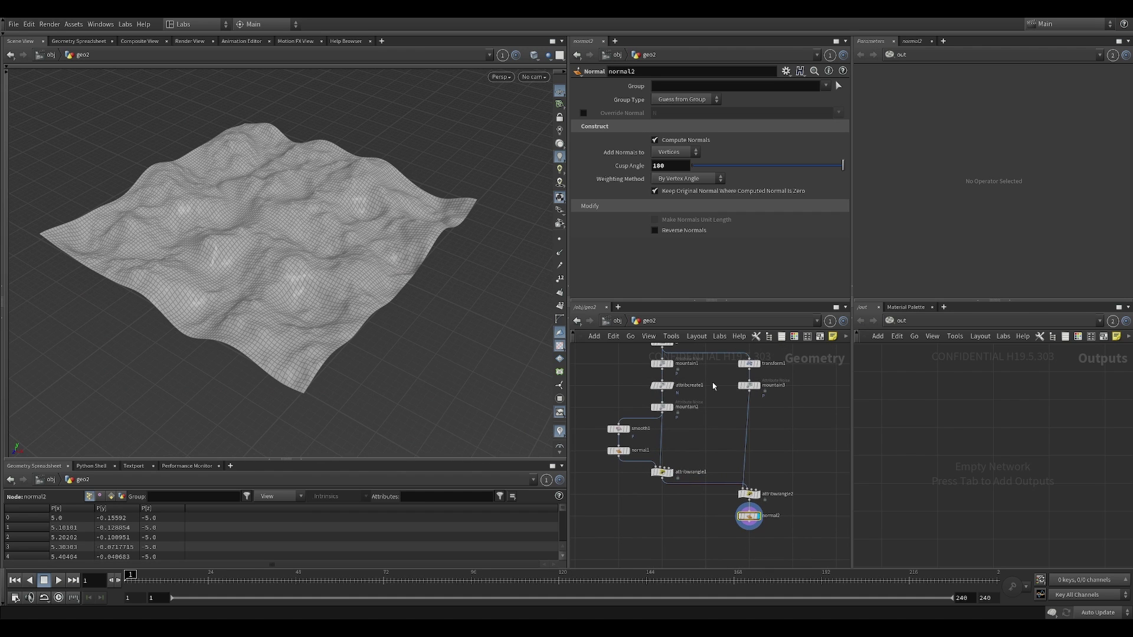
left_click(670, 363)
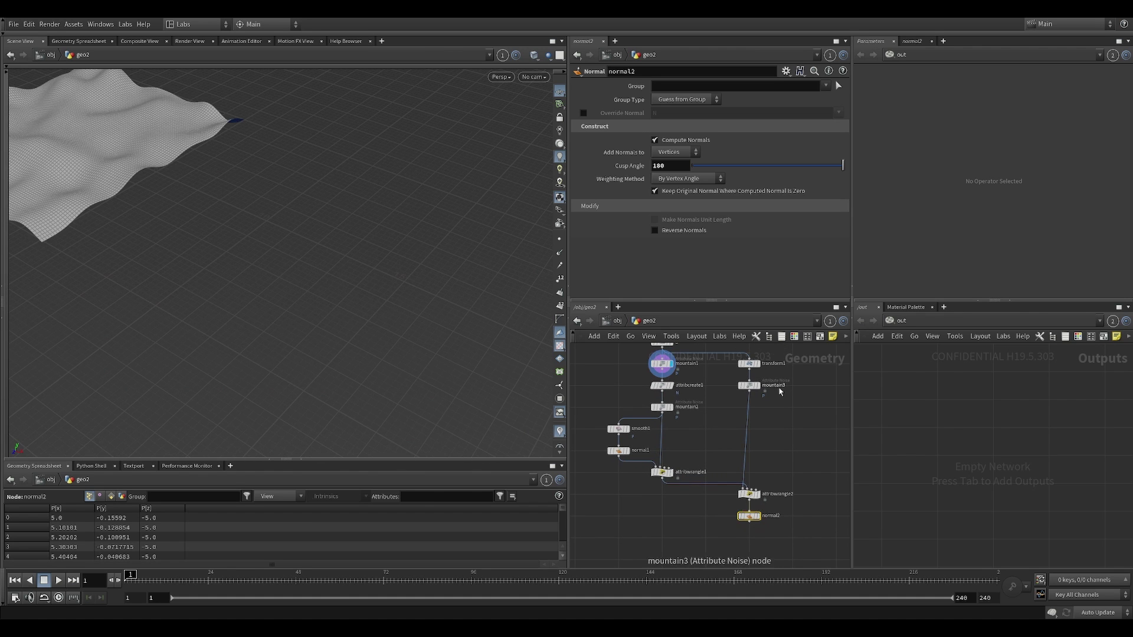
left_click(758, 364)
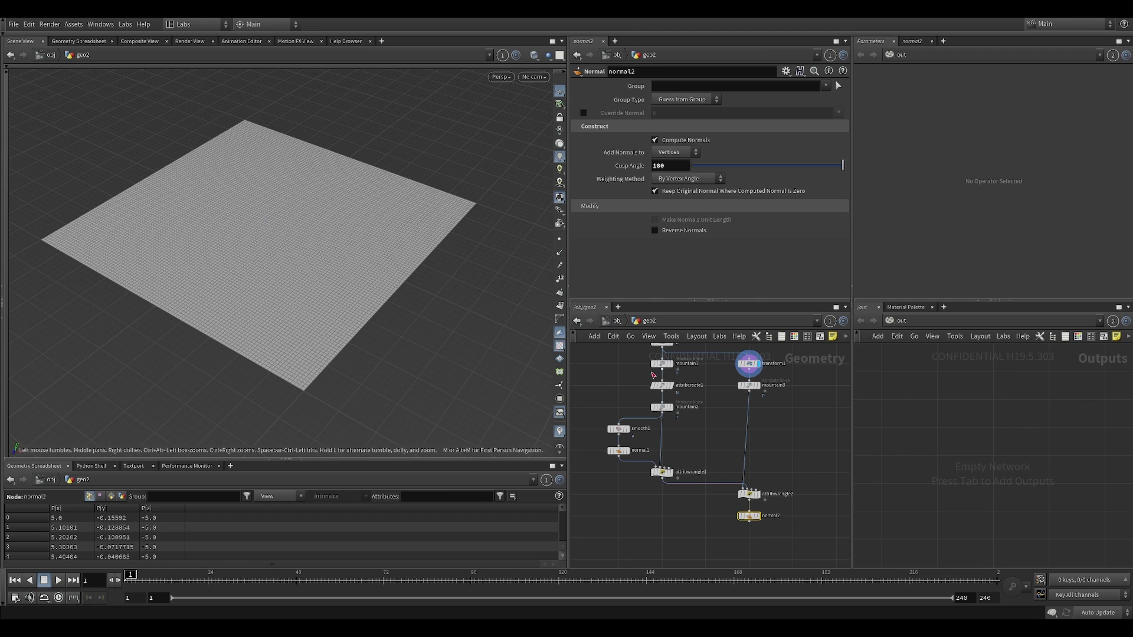
left_click(748, 364)
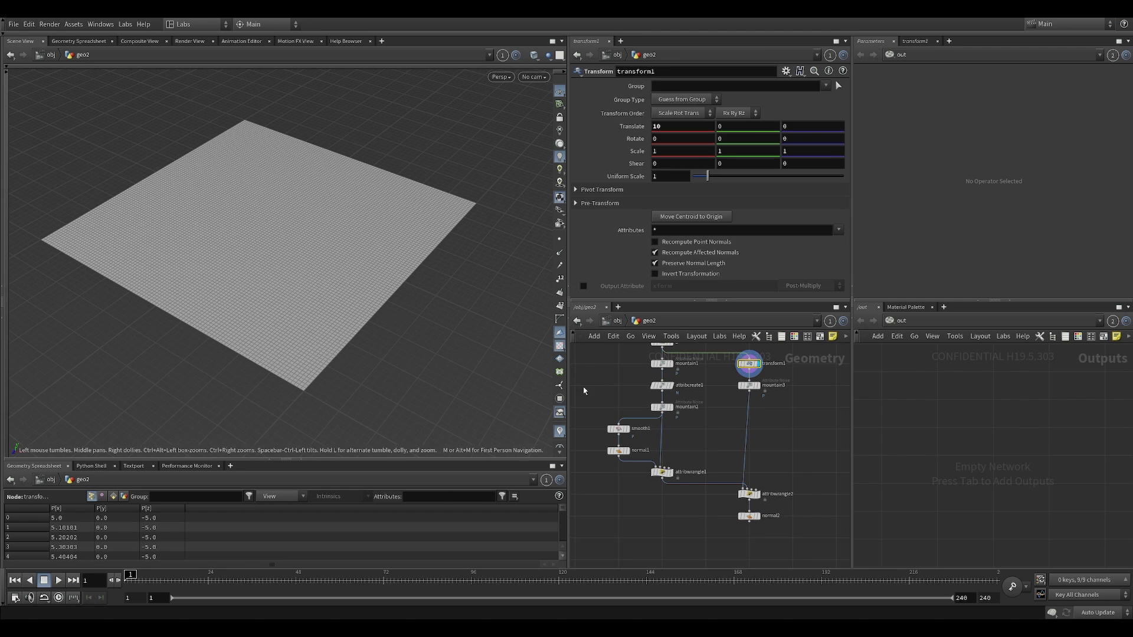
left_click(673, 474)
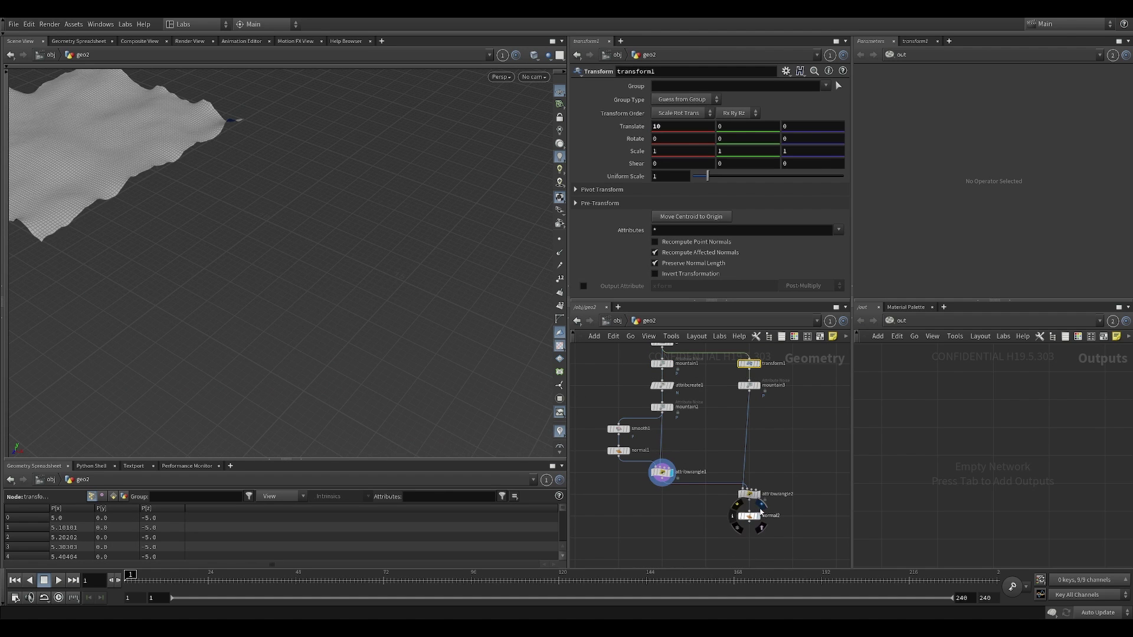
left_click(758, 516)
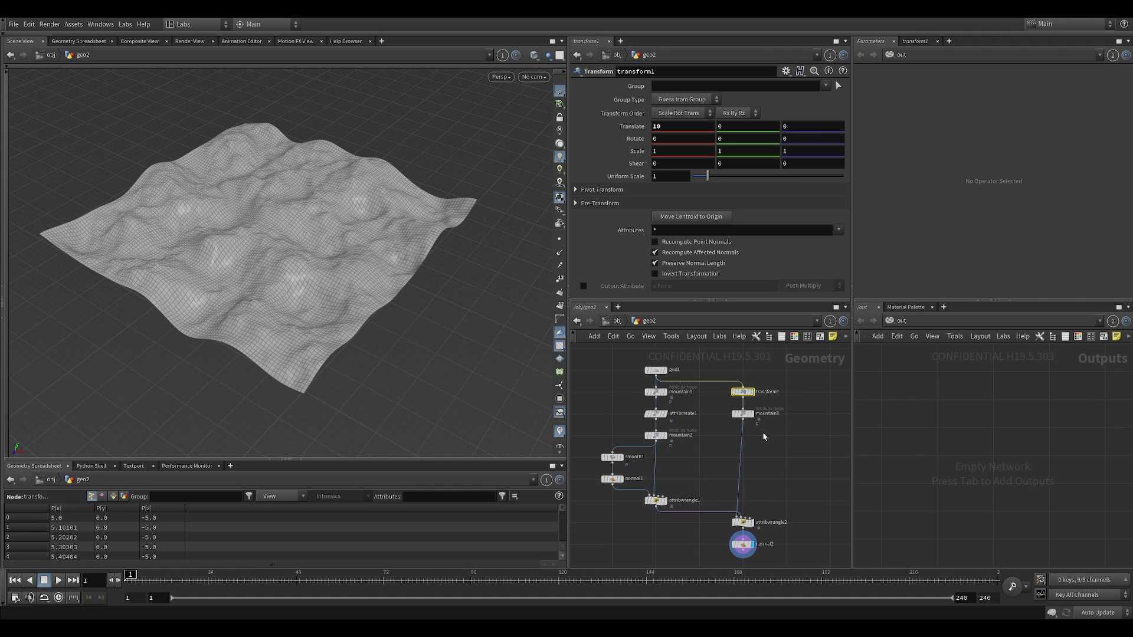
scroll(770, 425, "up", 2)
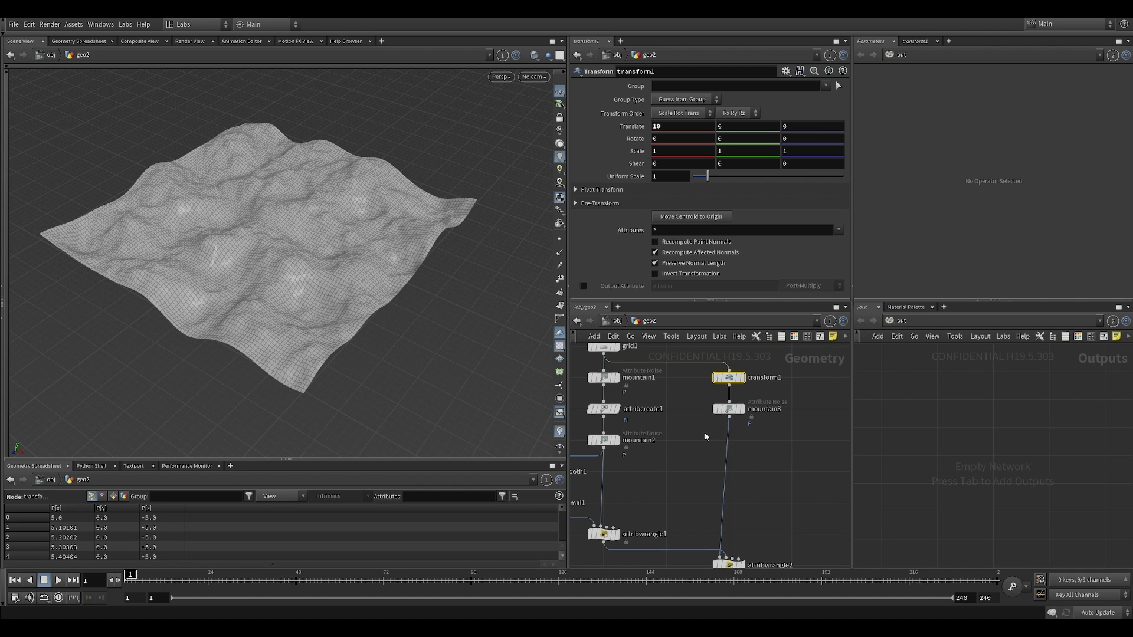
Duplicate transform1 beside the original and move mountain3 further down to make room beneath transform1
middle_click_drag(777, 444, 724, 483)
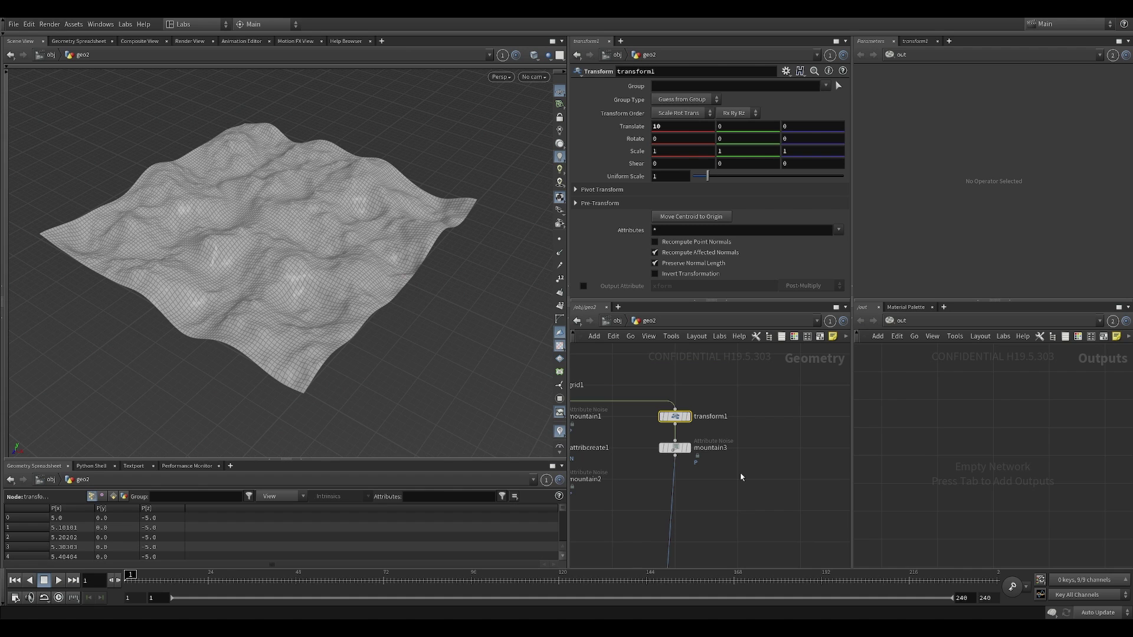
left_click_drag(677, 417, 804, 418, "alt")
left_click(679, 415)
left_click_drag(674, 448, 675, 479)
Add a Merge node between the two Transform nodes, just above mountain3
key("Tab")
type("merge")
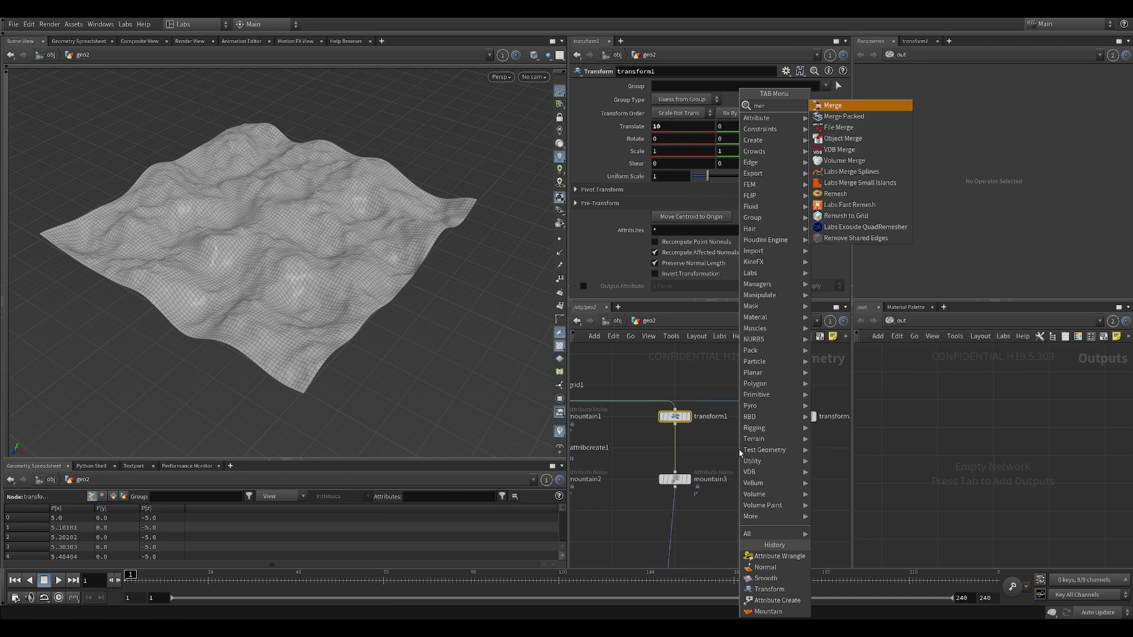
key("Return")
left_click(739, 449)
Set the X translation of the duplicated Transform node to 20
left_click(801, 418)
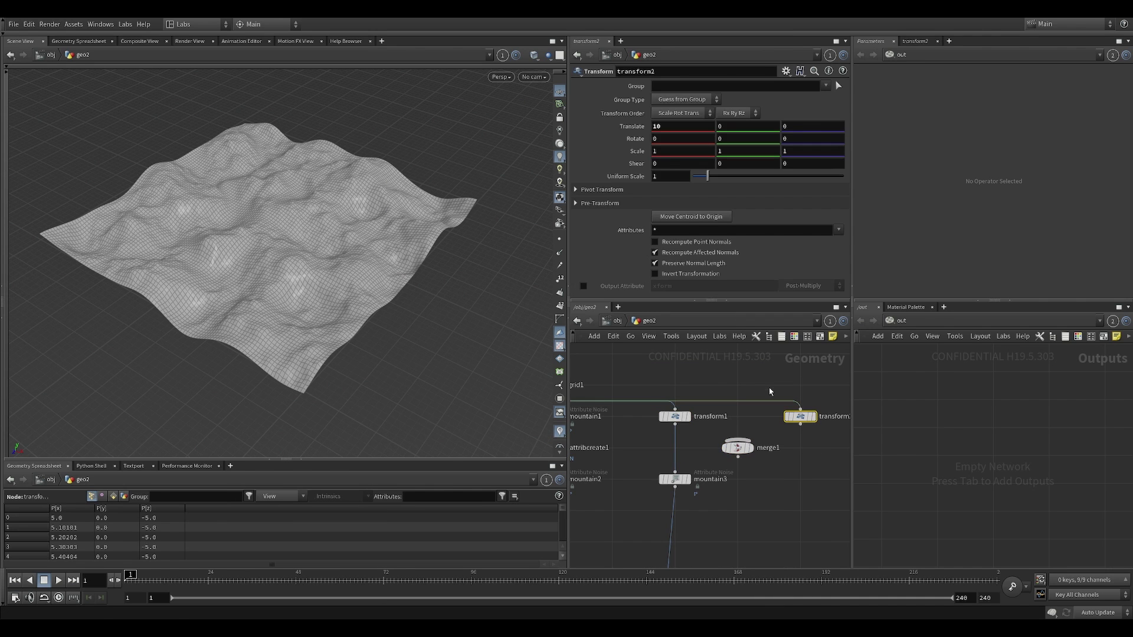
left_click(659, 128)
type("20")
key("Return")
Feed both Transform nodes through merge1 into mountain3 and display merge1
left_click_drag(675, 423, 731, 440)
left_click_drag(800, 424, 743, 440)
left_click(751, 448)
right_click_drag(434, 248, 225, 266)
middle_click_drag(343, 243, 218, 224)
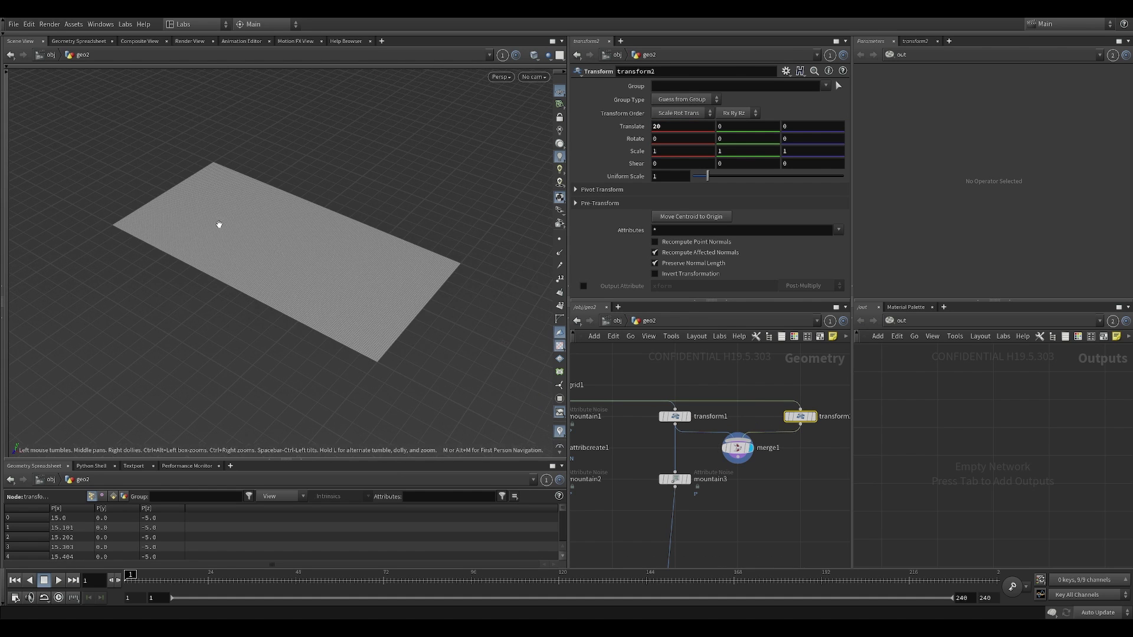
scroll(706, 464, "up", 3)
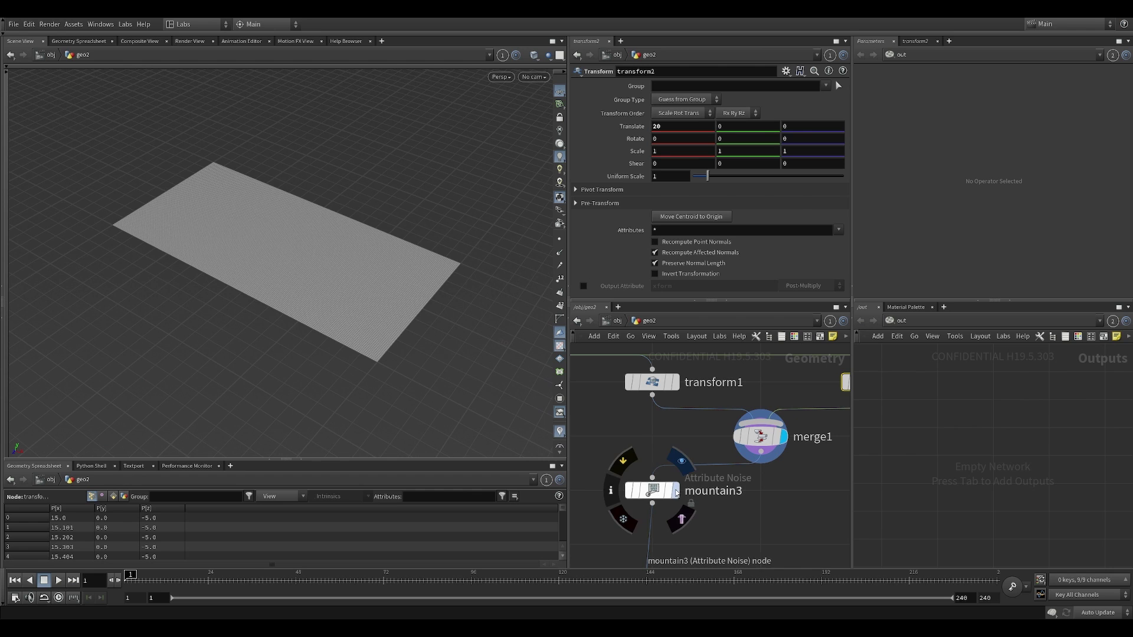
Display mountain3 and then normal2 to compare the merged terrain before and after the delta is applied
middle_click_drag(727, 528, 740, 485)
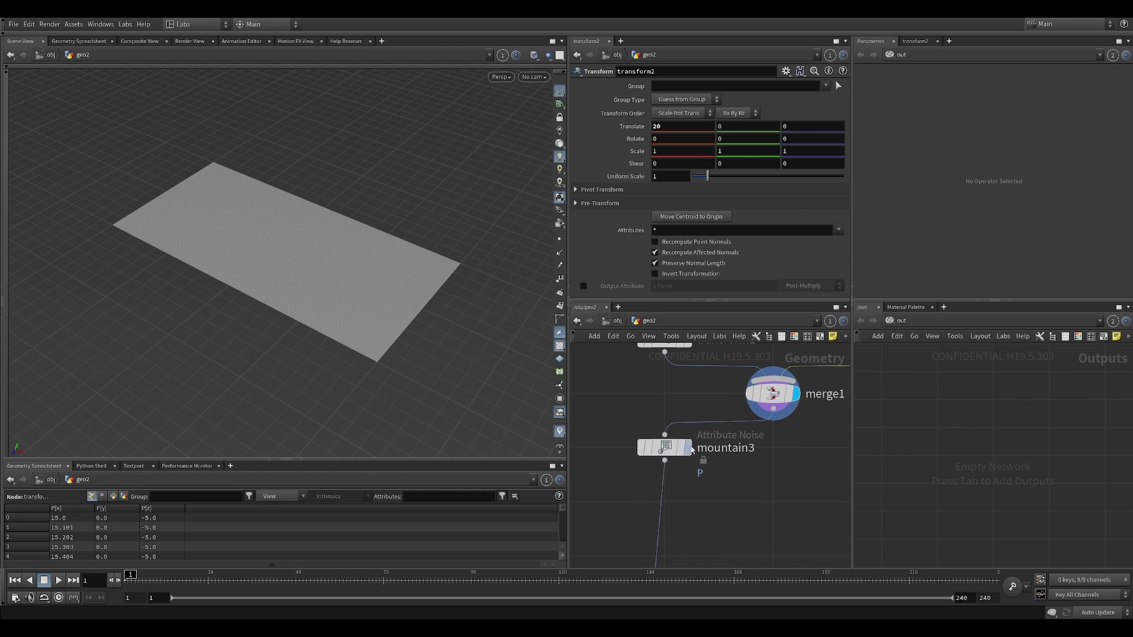
left_click(688, 449)
middle_click_drag(685, 549, 694, 492)
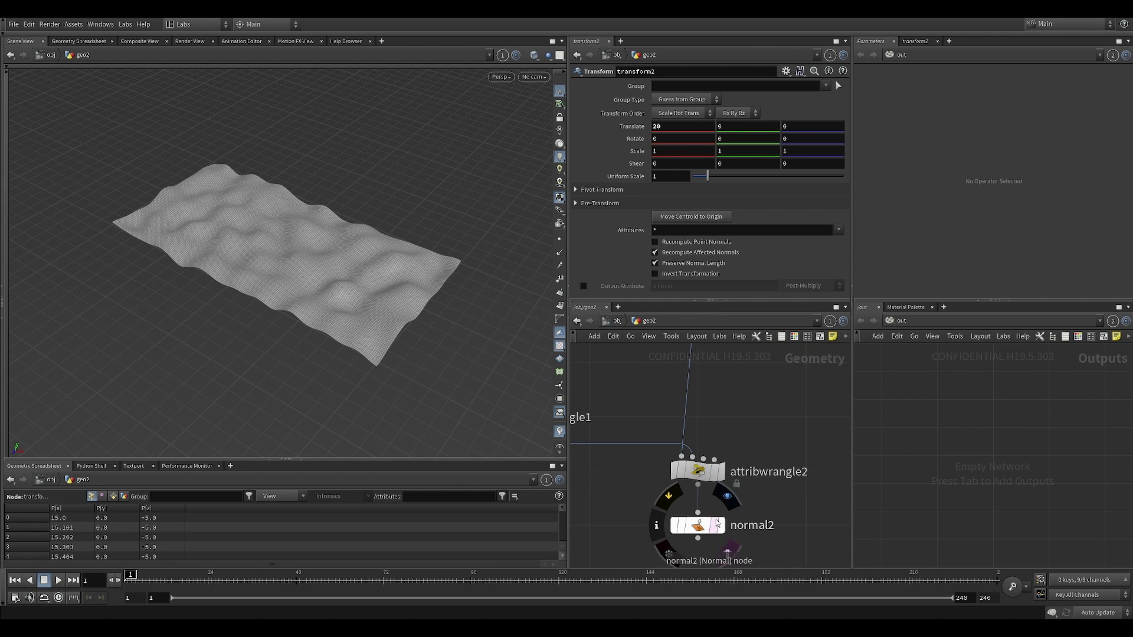
left_click(719, 525)
left_click_drag(368, 271, 435, 289)
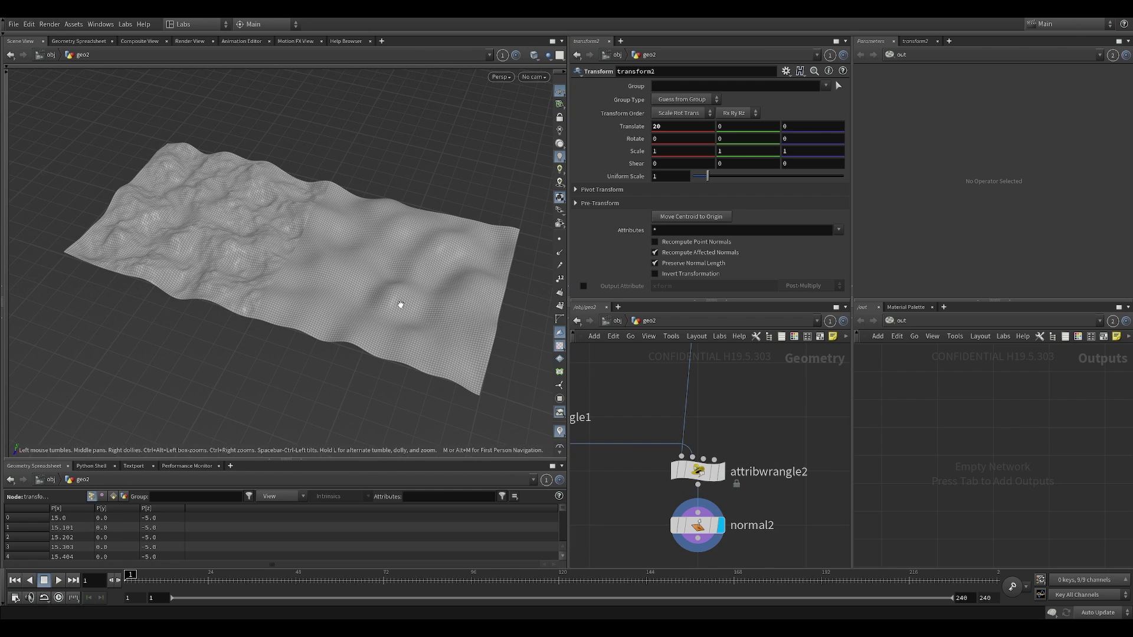
left_click_drag(345, 328, 431, 260)
scroll(331, 227, "up", 3)
scroll(331, 227, "down", 3)
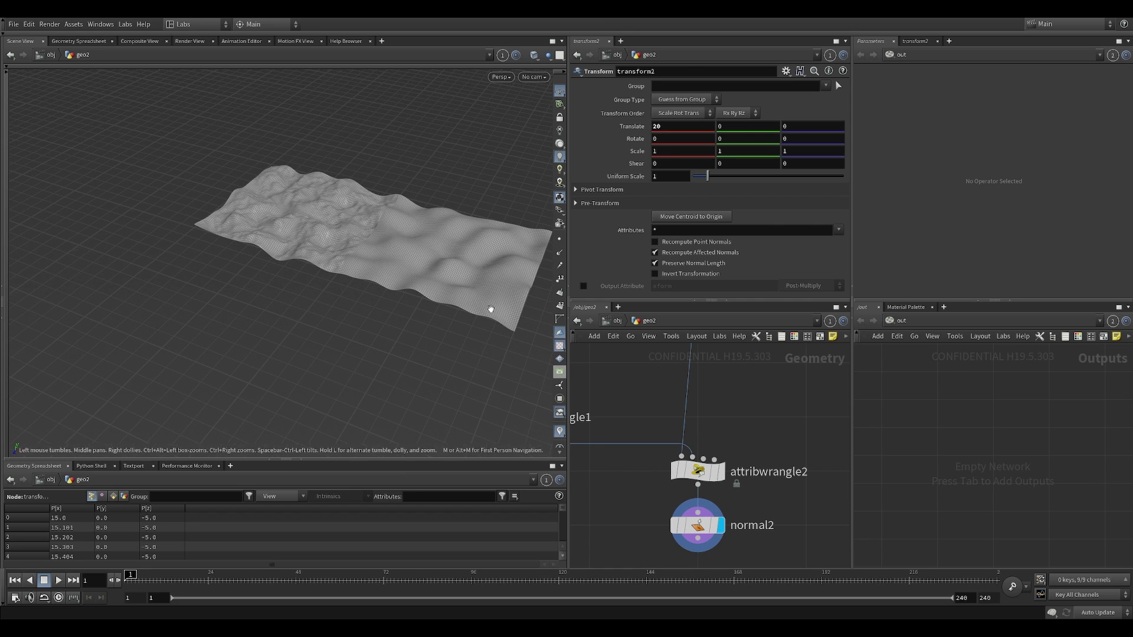
Examine attribwrangle2's delta expression, then select and display attribwrangle1 to review the source delta
left_click(705, 472)
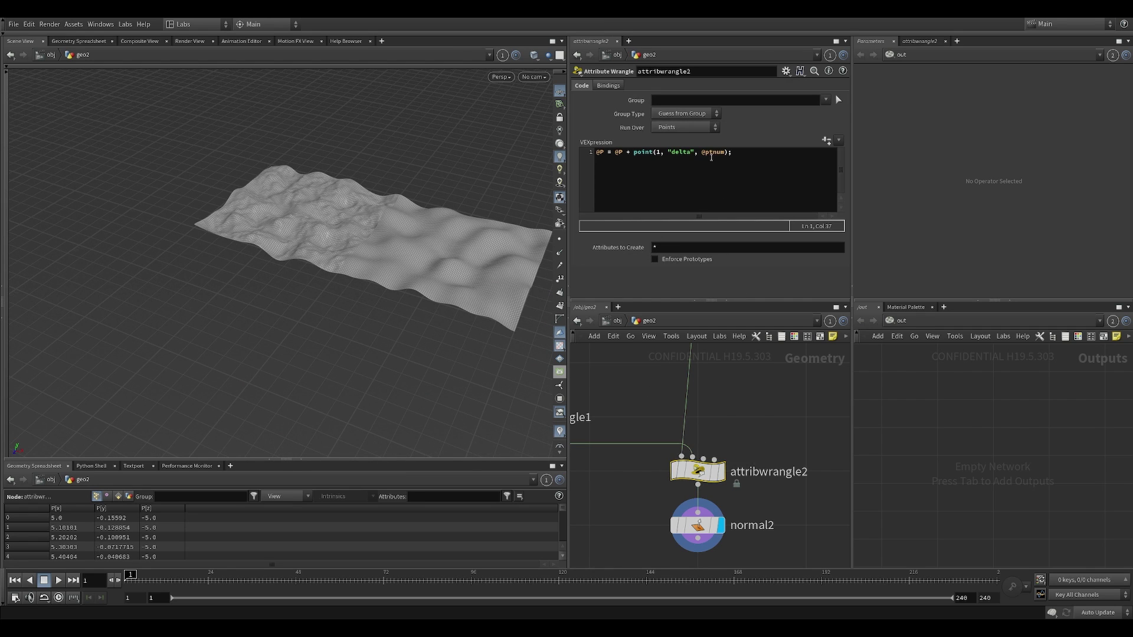
scroll(391, 245, "up", 3)
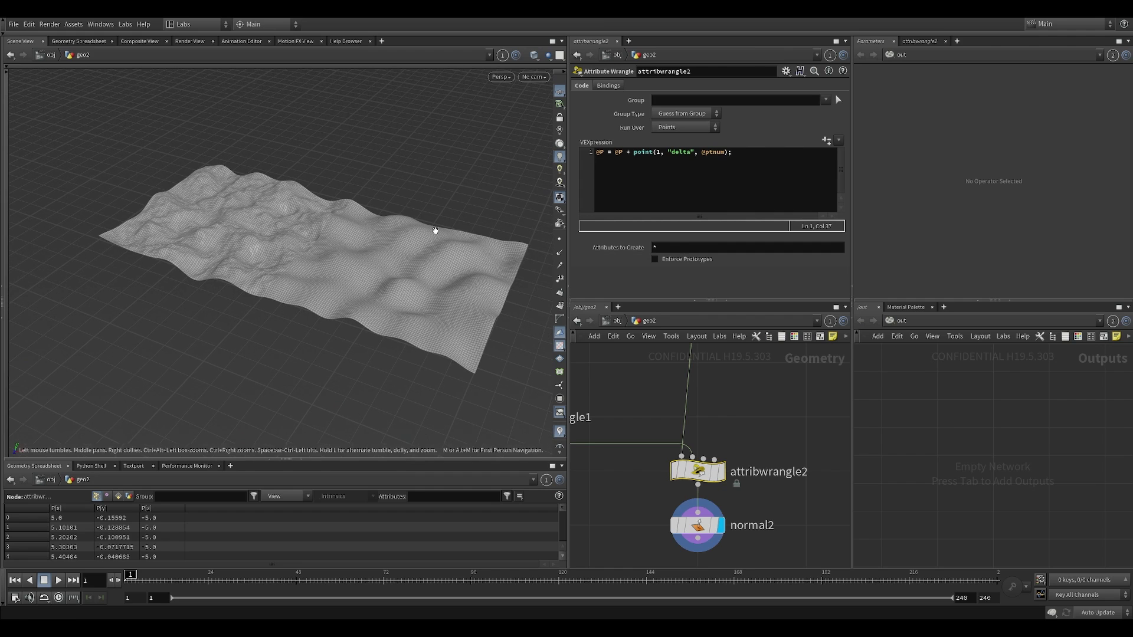
middle_click_drag(662, 405, 767, 419)
scroll(767, 419, "down", 2)
left_click(643, 430)
left_click(661, 409)
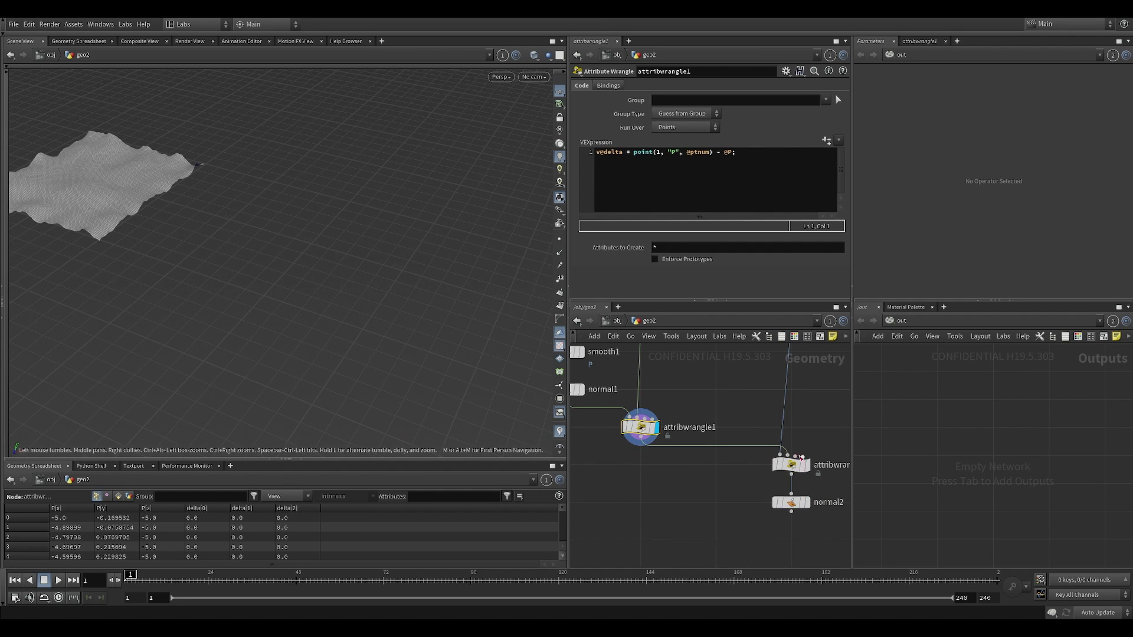
Select and display attribwrangle2 and examine its detailed and smooth terrain halves
left_click(811, 446)
left_click(792, 464)
middle_click_drag(695, 405, 677, 440)
left_click_drag(243, 231, 307, 277)
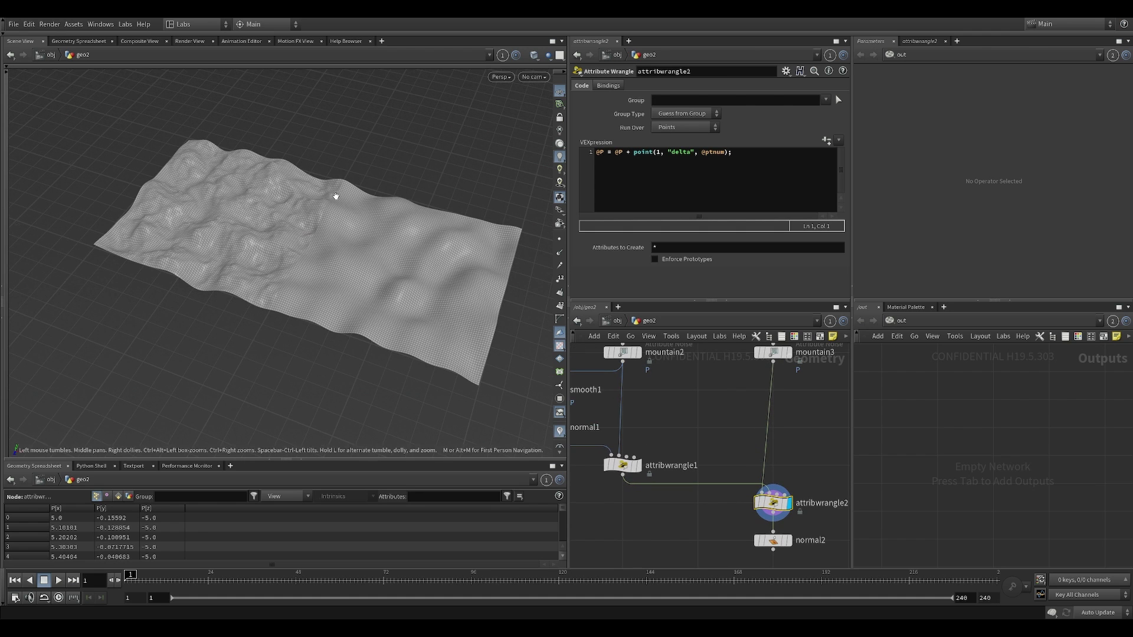
scroll(315, 177, "up", 3)
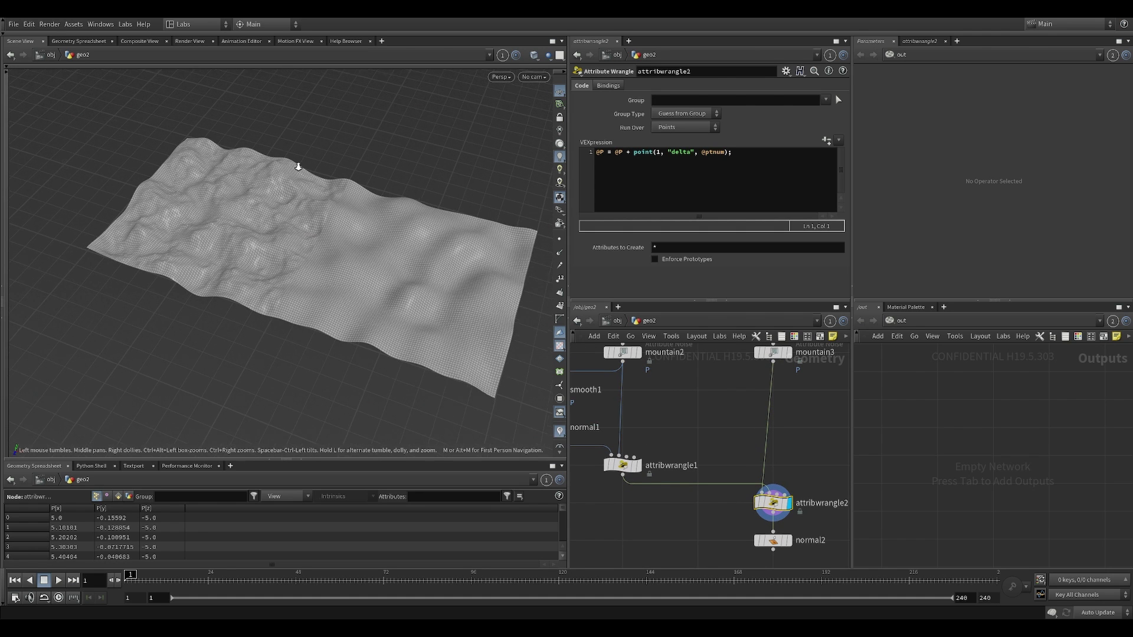
left_click_drag(291, 383, 283, 352)
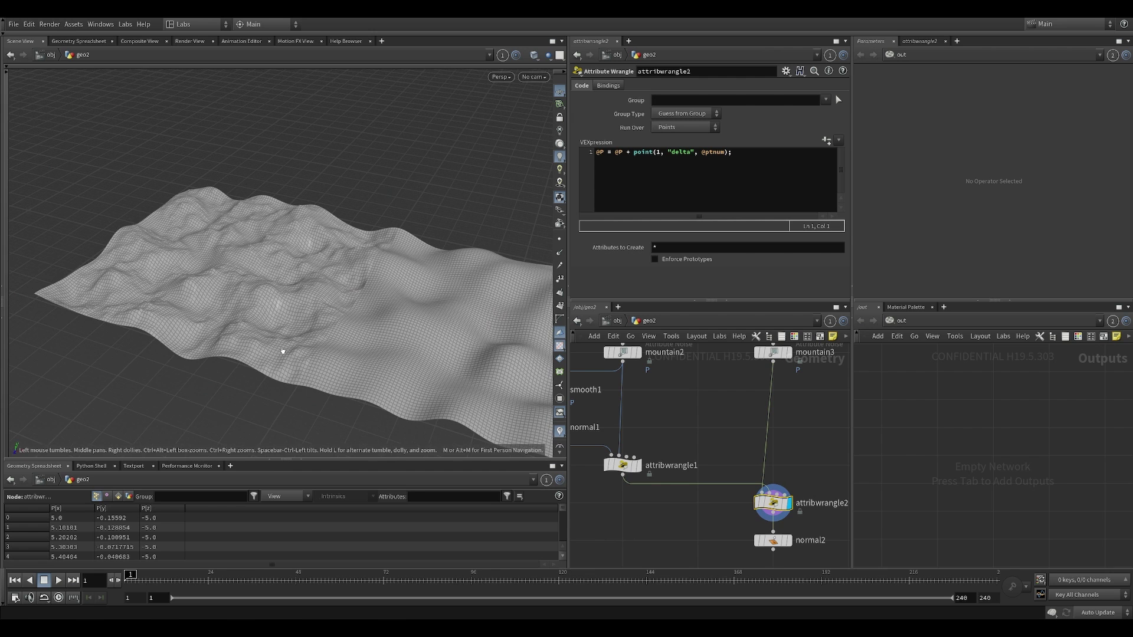
Display attribwrangle1 briefly, return to attribwrangle2's output, and compare the source patch with the wider merged terrain
middle_click_drag(661, 413, 746, 401)
left_click(722, 453)
middle_click_drag(754, 440, 727, 415)
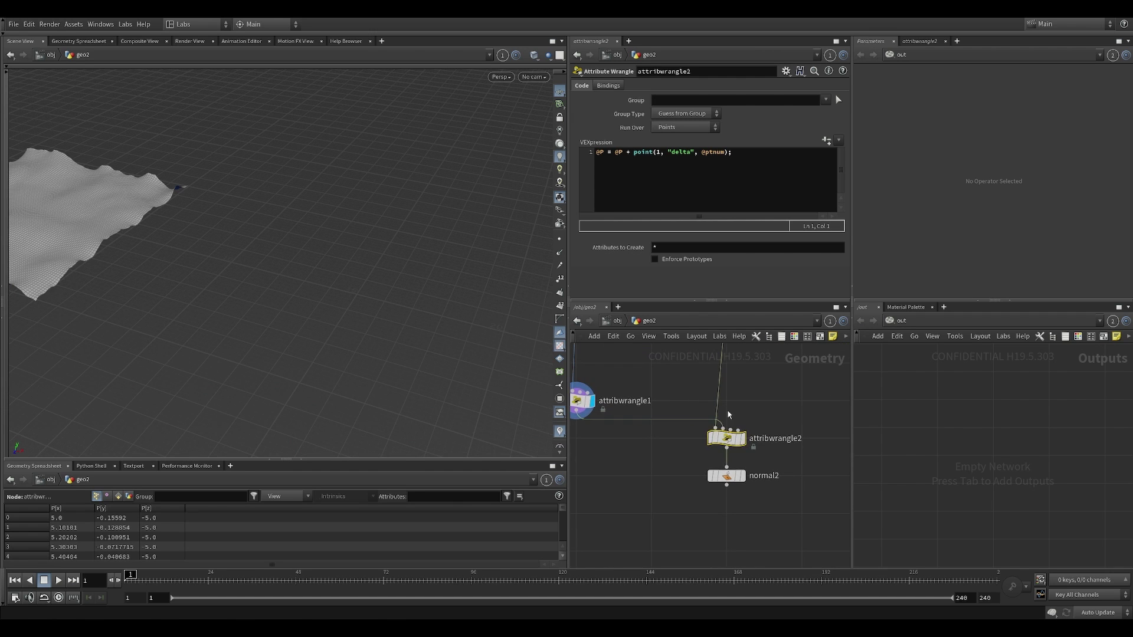
left_click(742, 442)
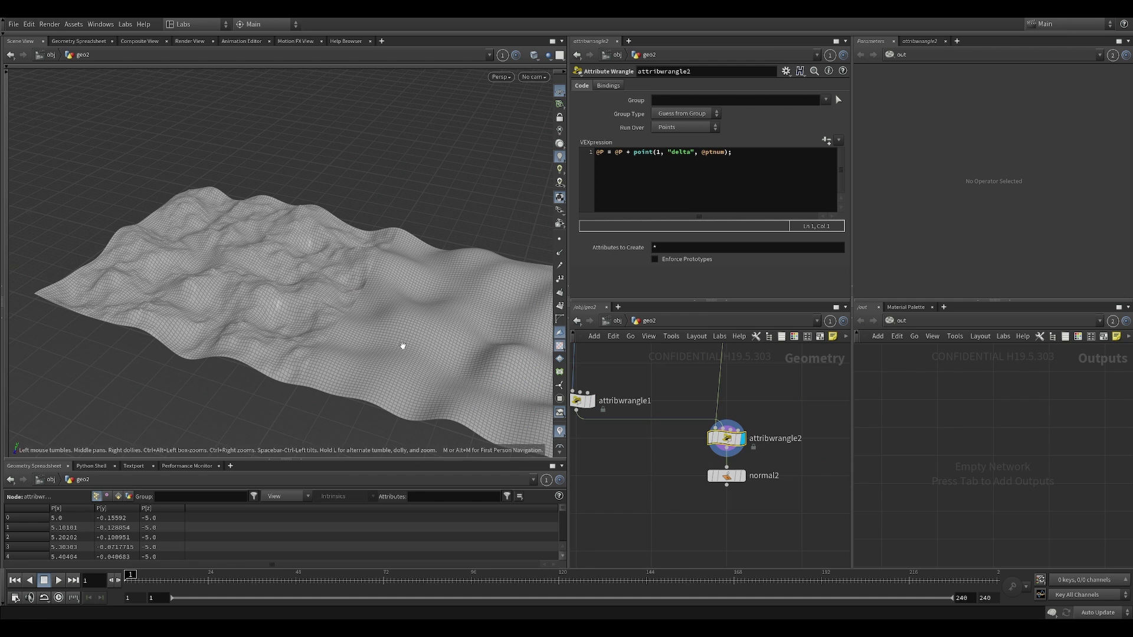
middle_click_drag(436, 345, 333, 251)
right_click_drag(444, 250, 280, 266)
left_click_drag(348, 240, 337, 286)
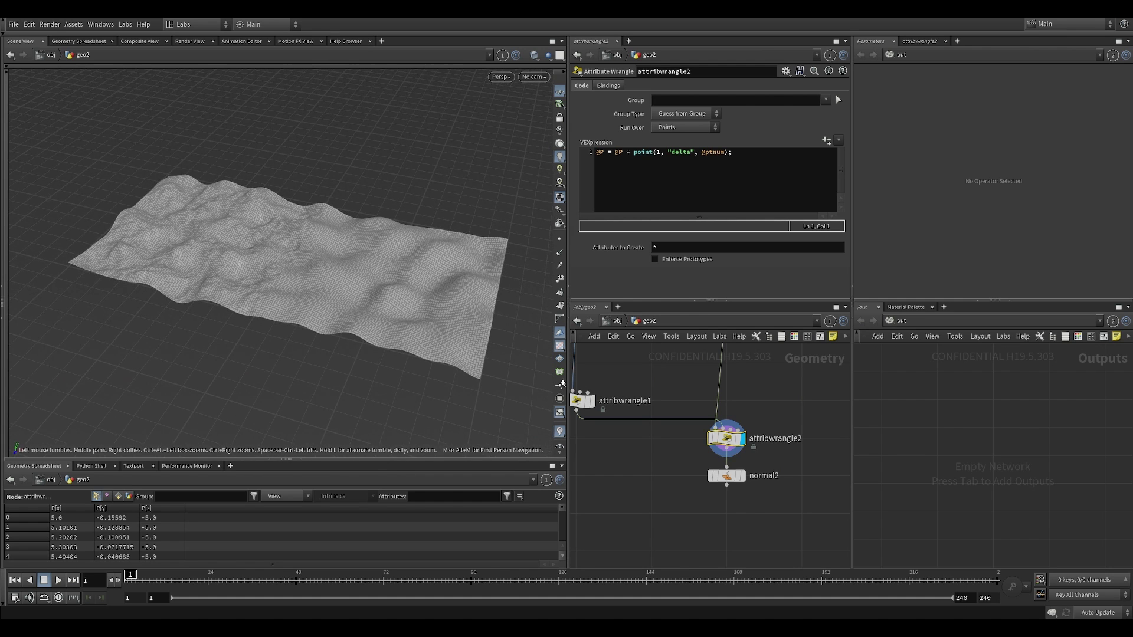
Move mountain3 further down to leave room beneath merge1, and bypass merge1
scroll(694, 391, "down", 5)
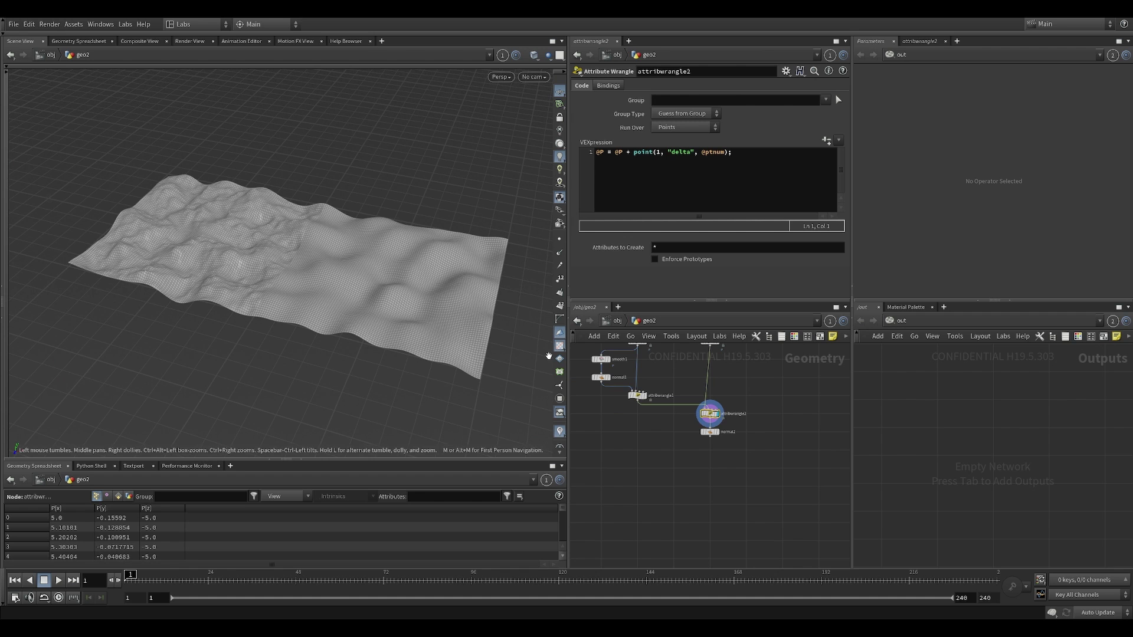
middle_click_drag(688, 387, 693, 423)
mouse_move(378, 348)
left_mouse_down()
mouse_move(404, 392)
mouse_move(397, 350)
left_mouse_up()
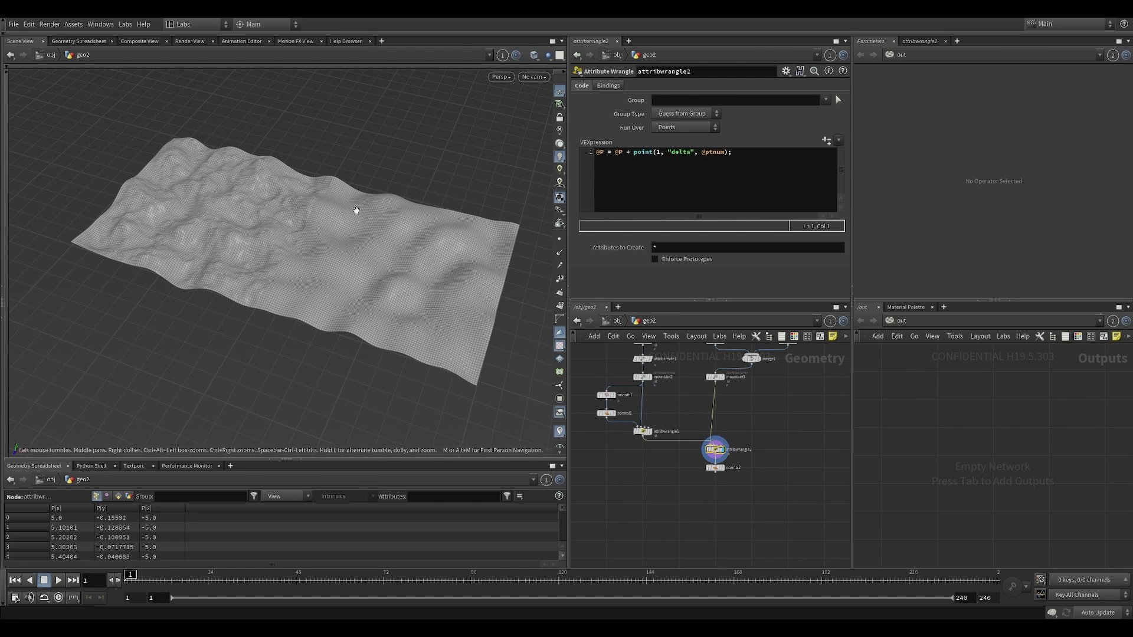
scroll(682, 474, "up", 3)
left_click_drag(685, 438, 684, 512)
mouse_move(757, 407)
mouse_move(757, 407)
left_mouse_down()
mouse_move(760, 480)
mouse_move(745, 418)
mouse_move(757, 418)
left_mouse_up()
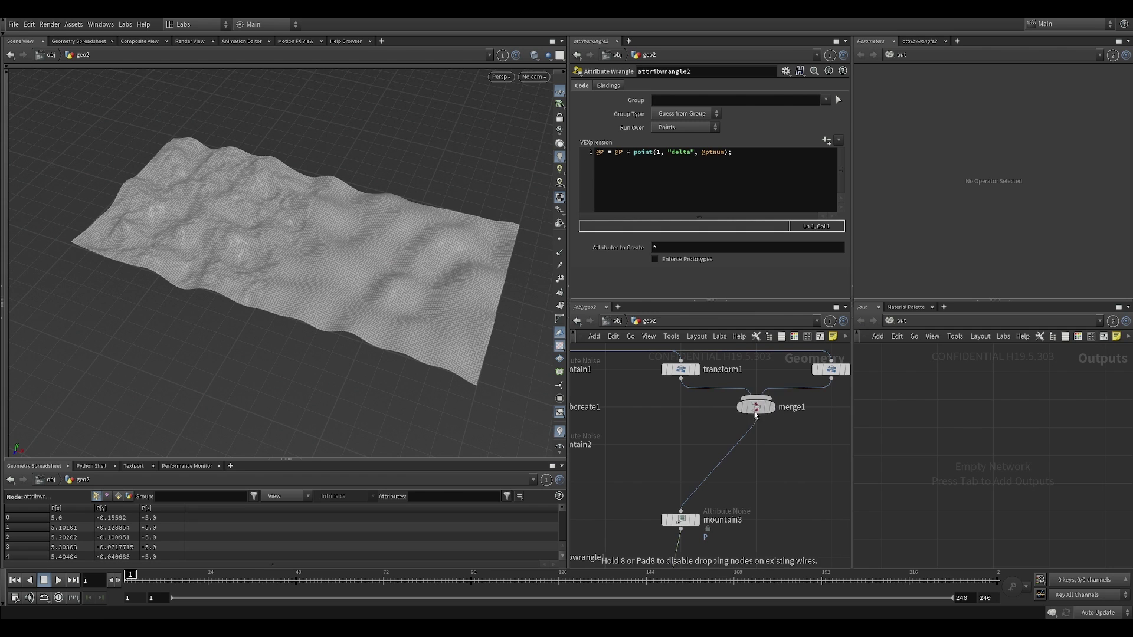
left_click(740, 406)
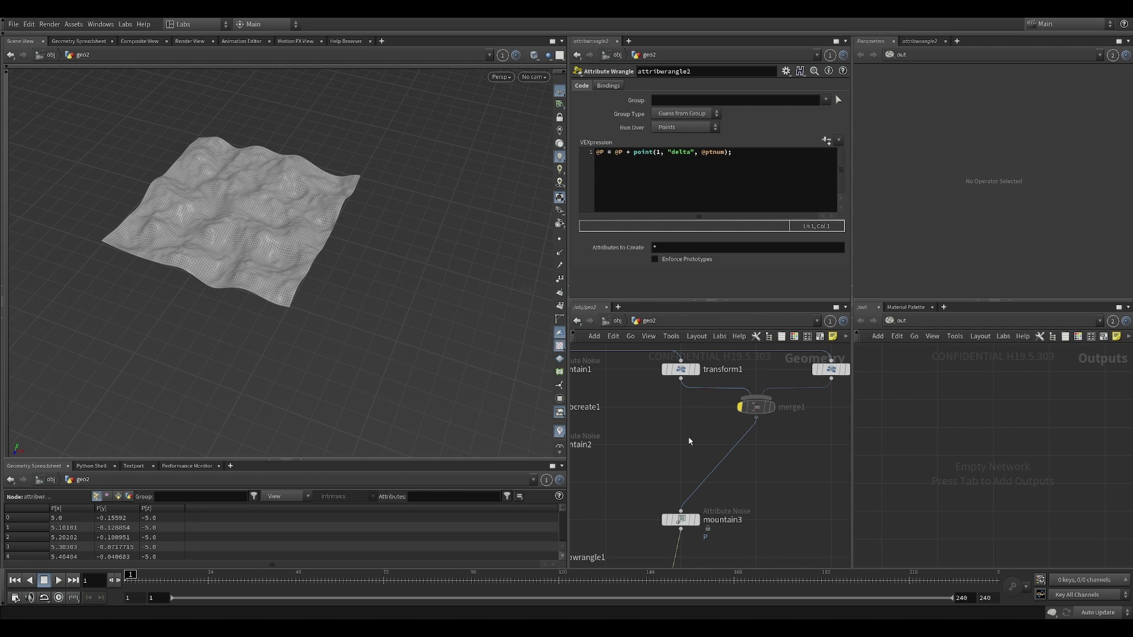
Insert a Sort node between merge1 and mountain3 and display it
key("Tab")
type("sor")
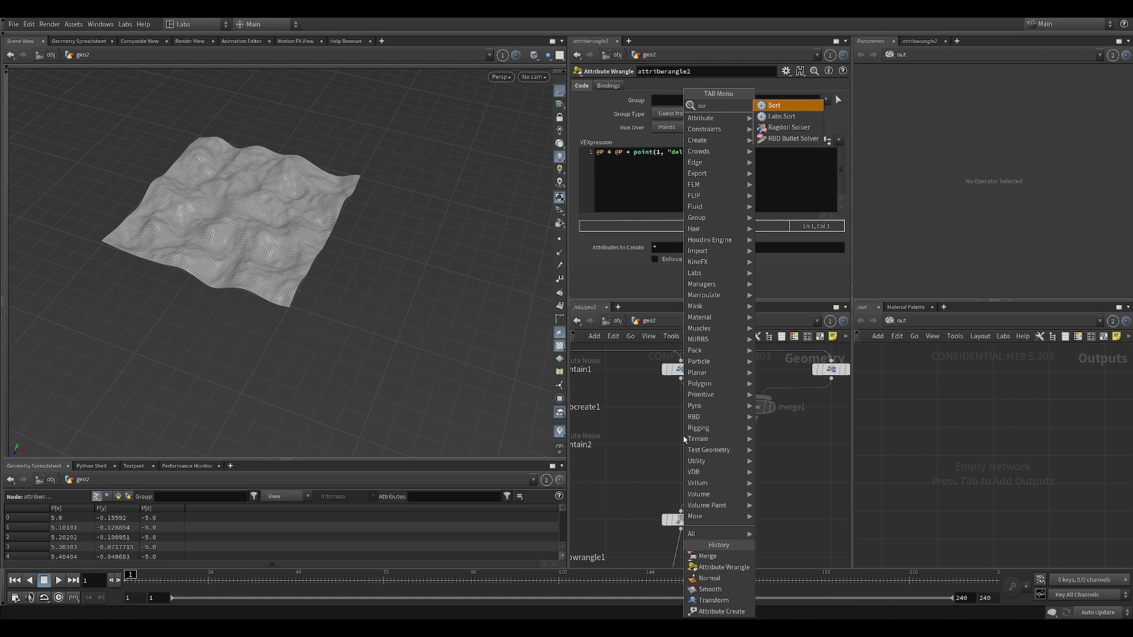
key("Return")
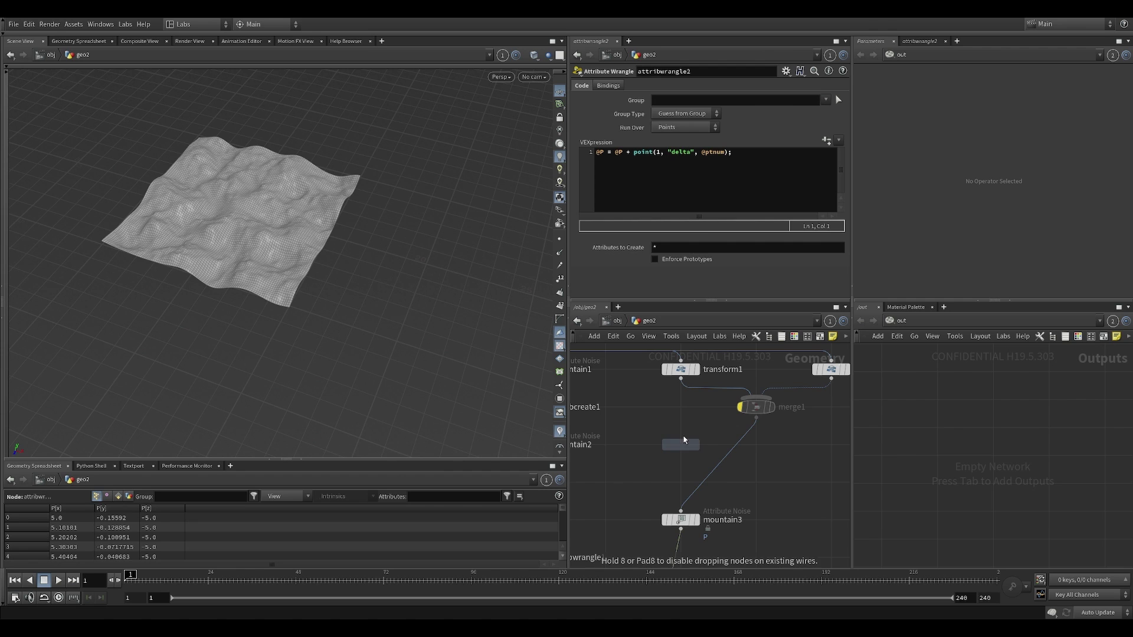
left_click(682, 443)
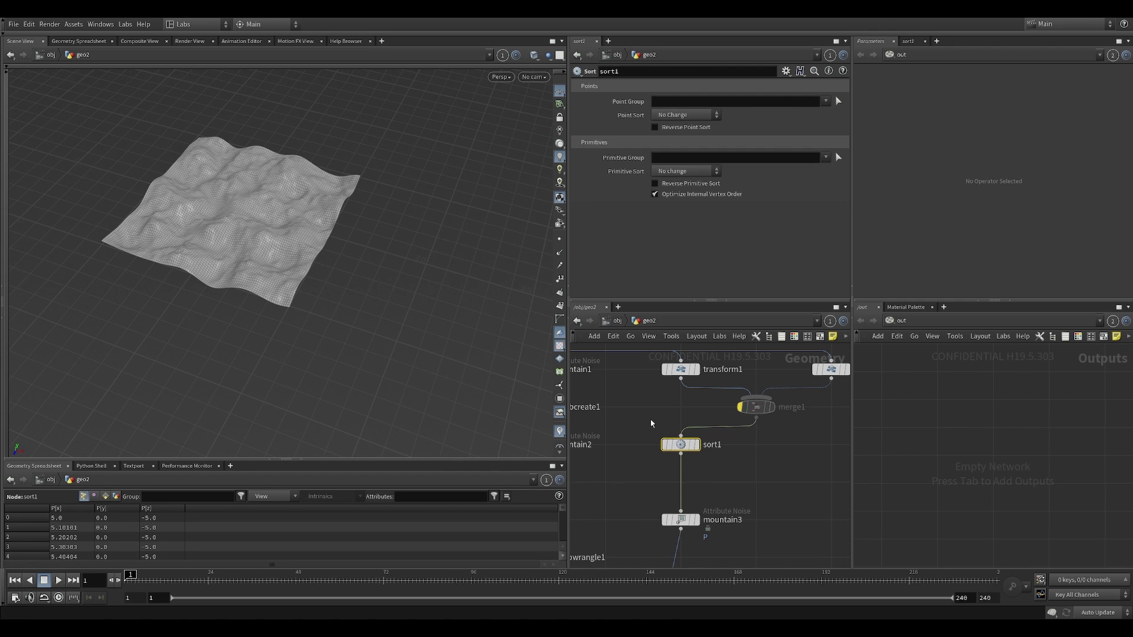
left_click(696, 444)
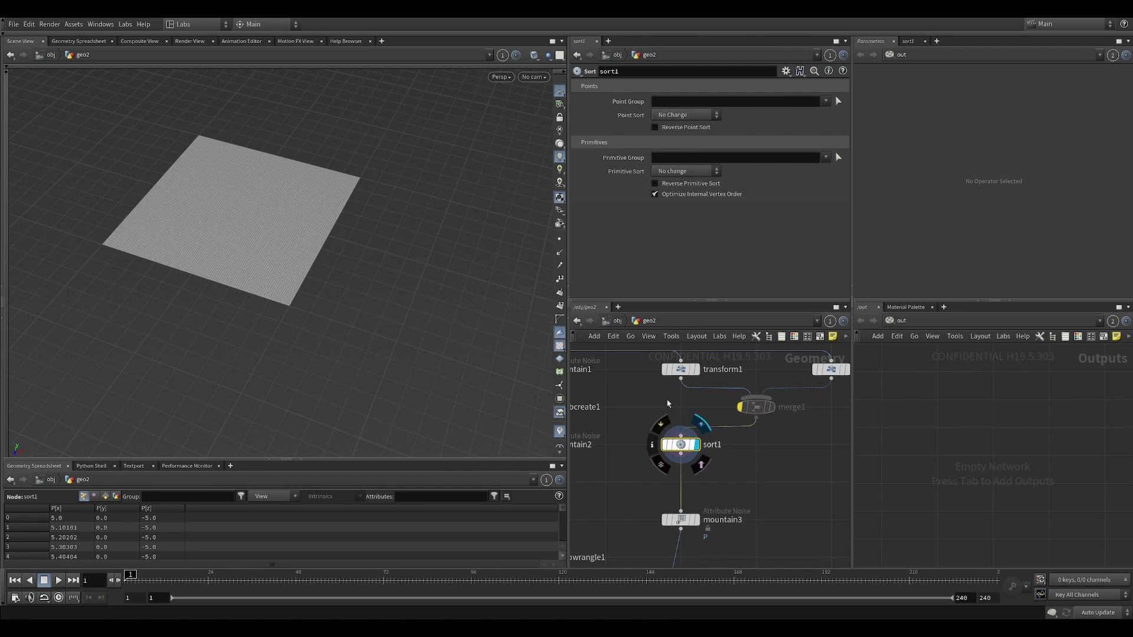
Set sort1's Point Sort to Random, temporarily showing point numbers to check the ordering
left_click(560, 279)
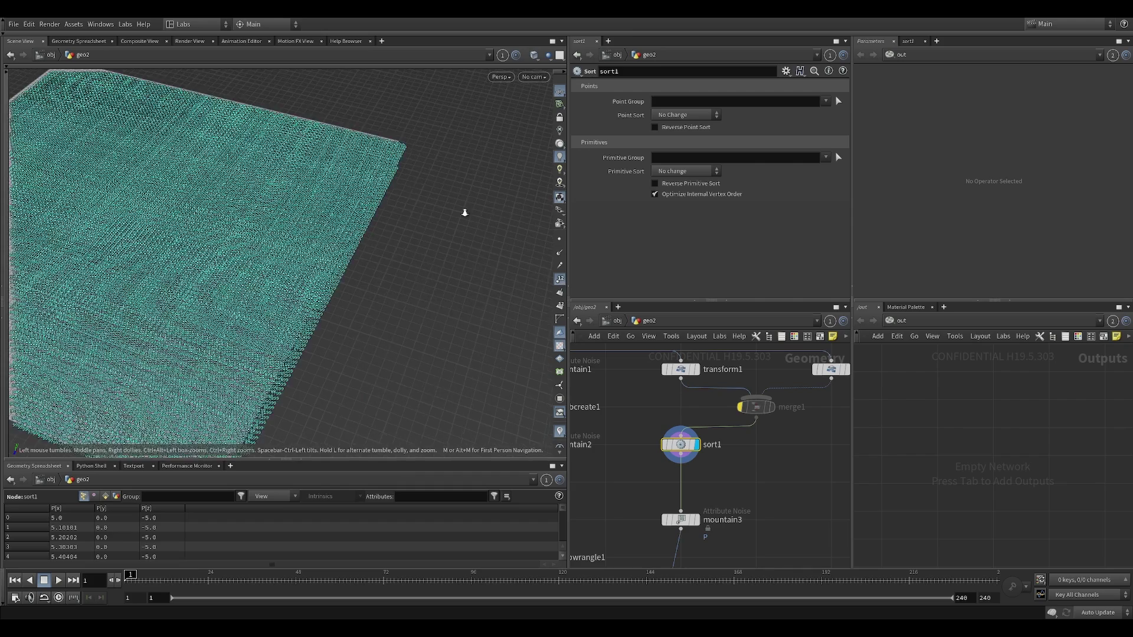
scroll(462, 210, "up", 5)
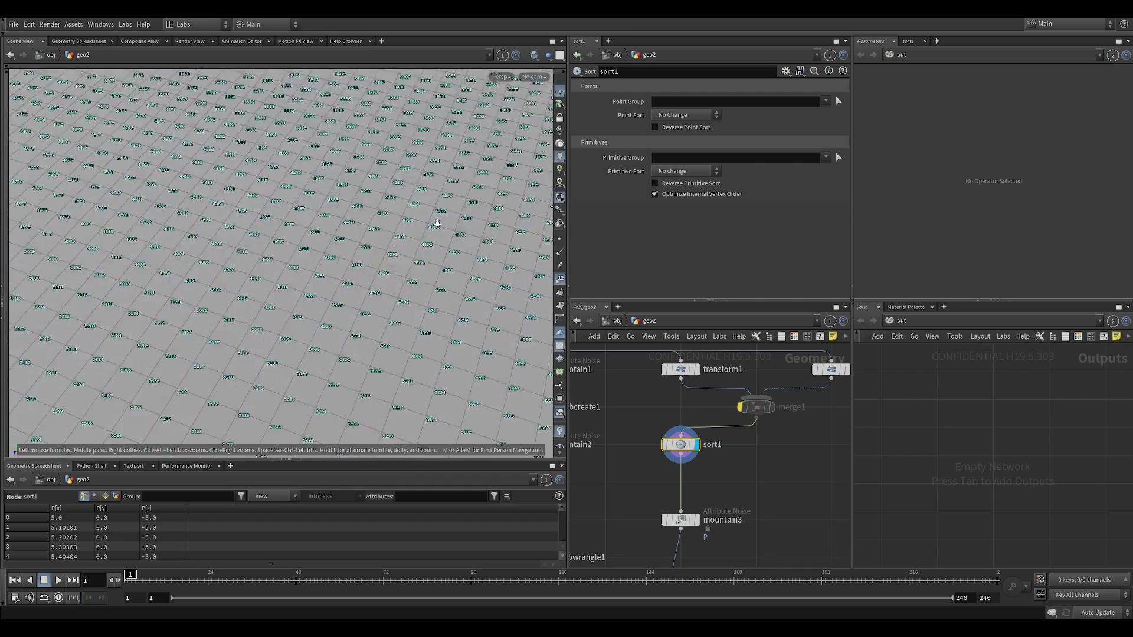
left_click(683, 117)
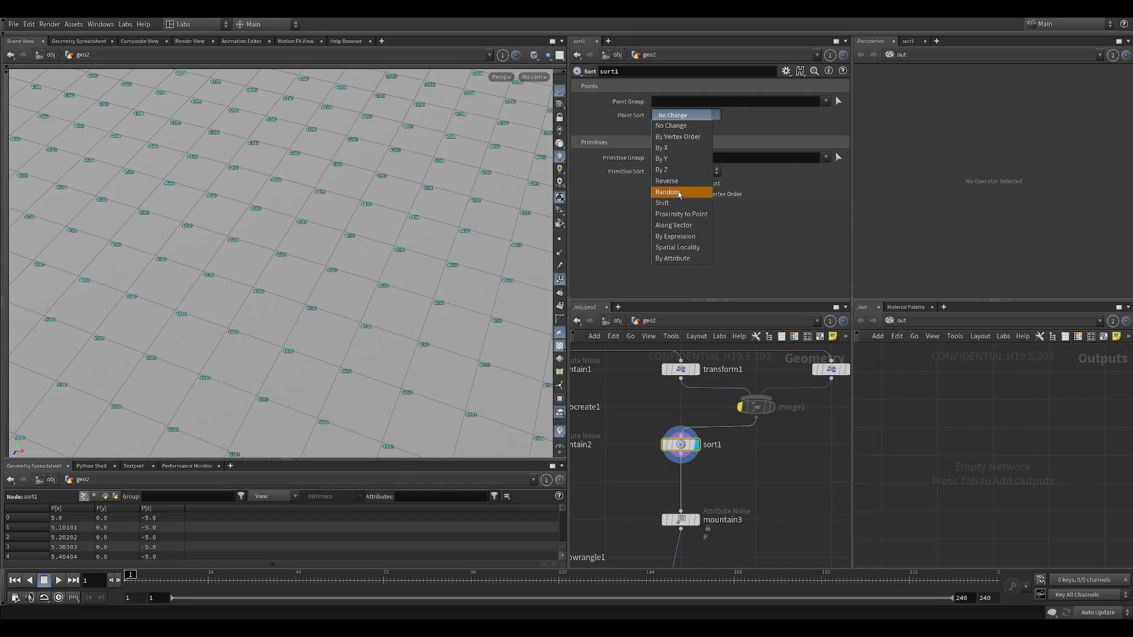
left_click(667, 192)
scroll(153, 283, "down", 5)
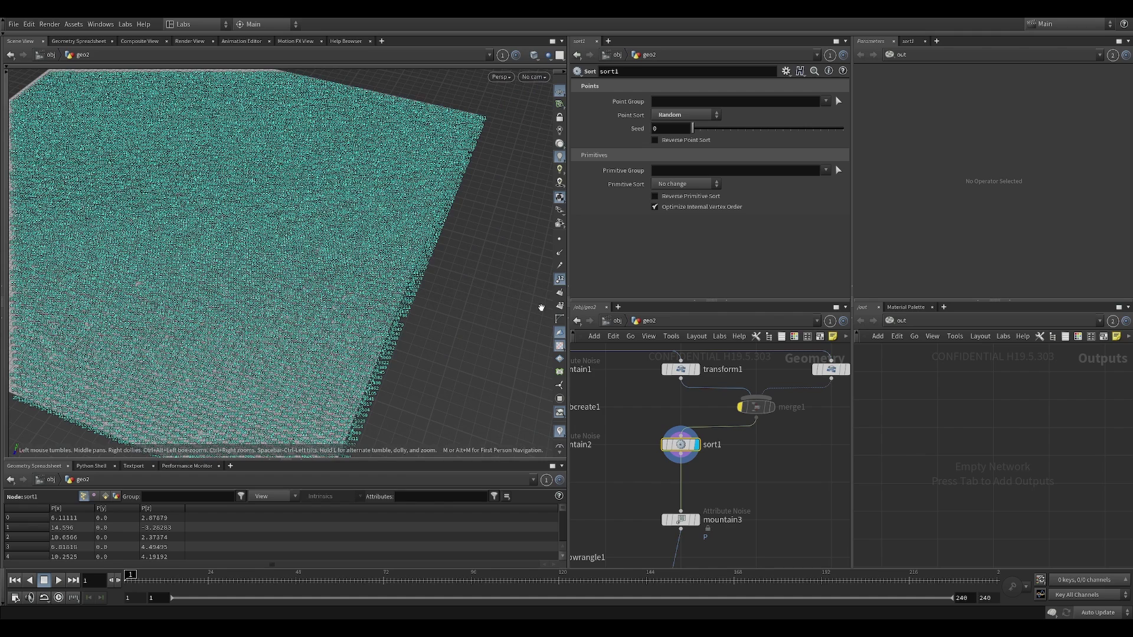
left_click(560, 279)
scroll(276, 278, "down", 4)
Display normal2 and toggle sort1's bypass on and off to compare the terrain with and without random point order
middle_click_drag(276, 278, 463, 293)
middle_click_drag(741, 485, 759, 360)
left_click(713, 508)
left_click_drag(399, 235, 389, 214)
middle_click_drag(598, 434, 629, 435)
scroll(628, 435, "down", 1)
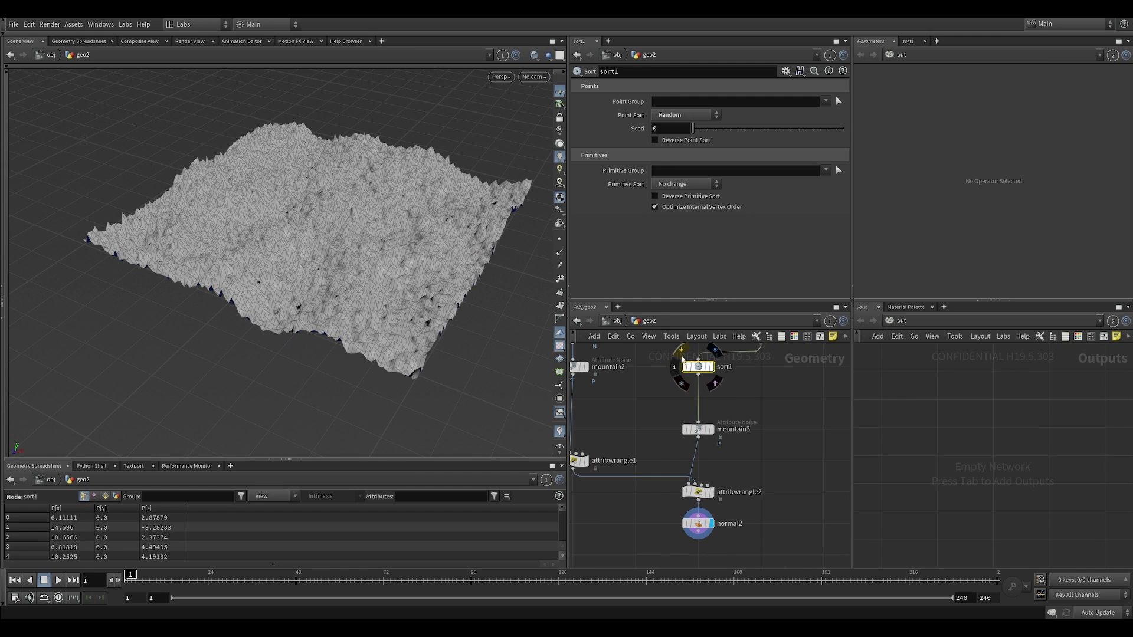
left_click(683, 358)
left_click(682, 355)
left_click_drag(460, 236, 471, 284, "alt")
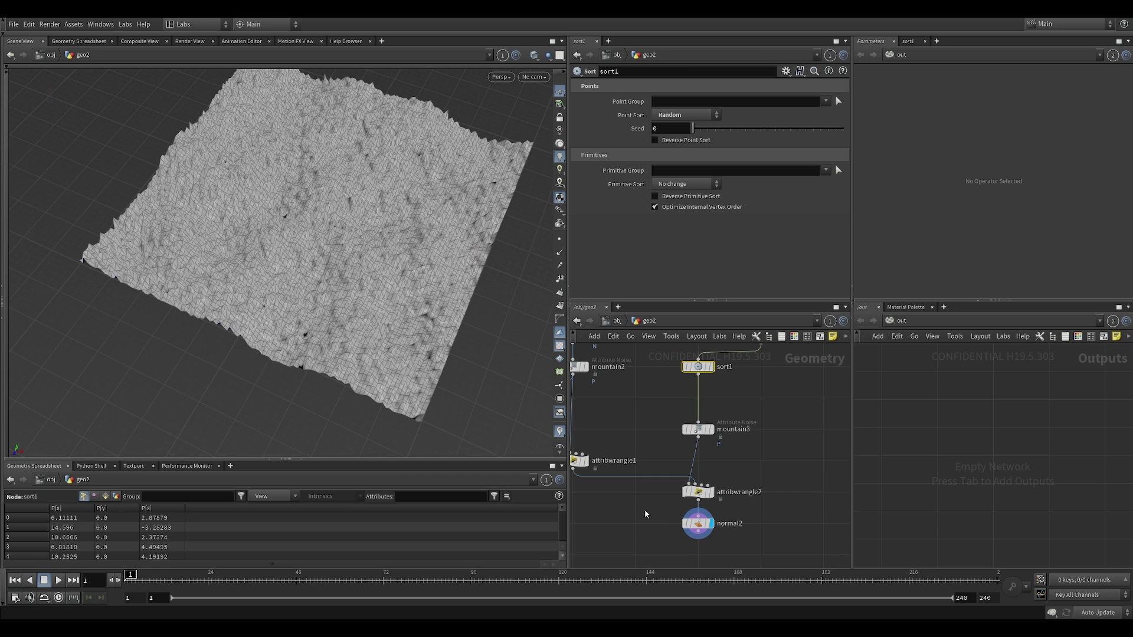
Select attribwrangle2 and examine how its point-number lookup affects the terrain with randomly sorted points
left_click_drag(656, 494, 749, 482)
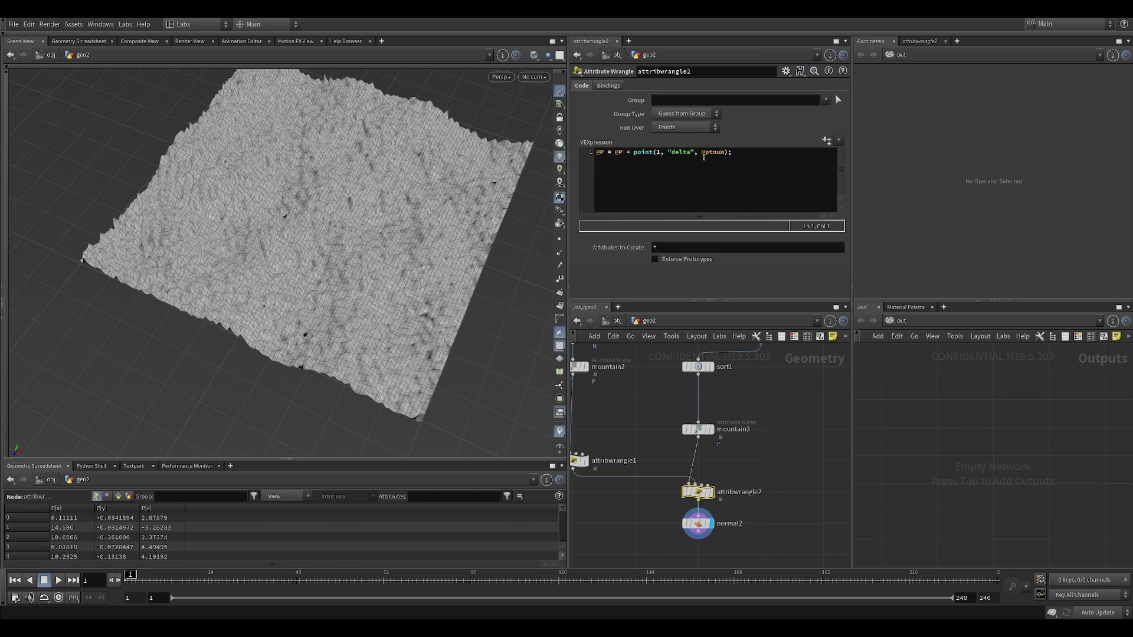
left_click_drag(377, 266, 336, 206, "alt")
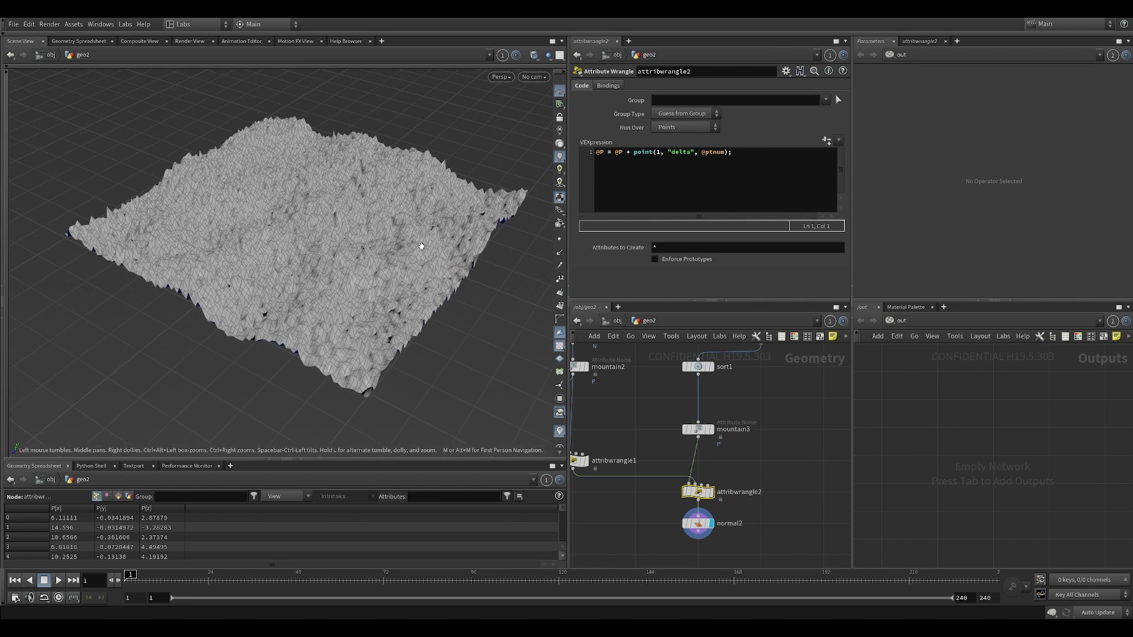
middle_click_drag(630, 462, 704, 436)
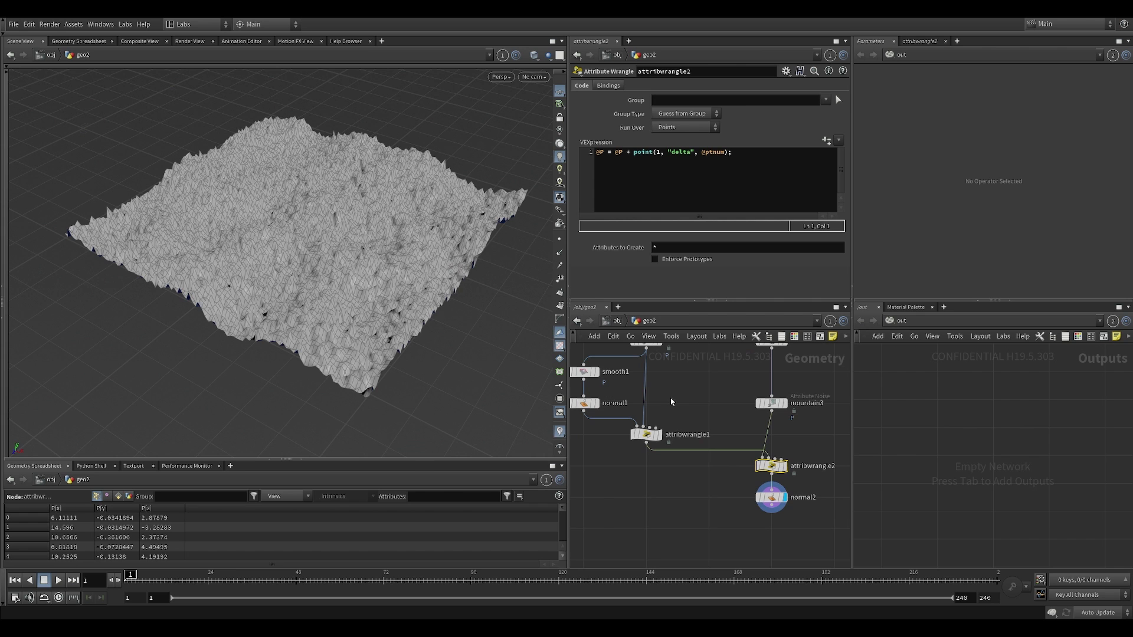
left_click_drag(362, 248, 379, 240, "alt")
middle_click_drag(718, 414, 705, 429)
left_click_drag(434, 312, 417, 324, "alt")
scroll(696, 419, "down", 2)
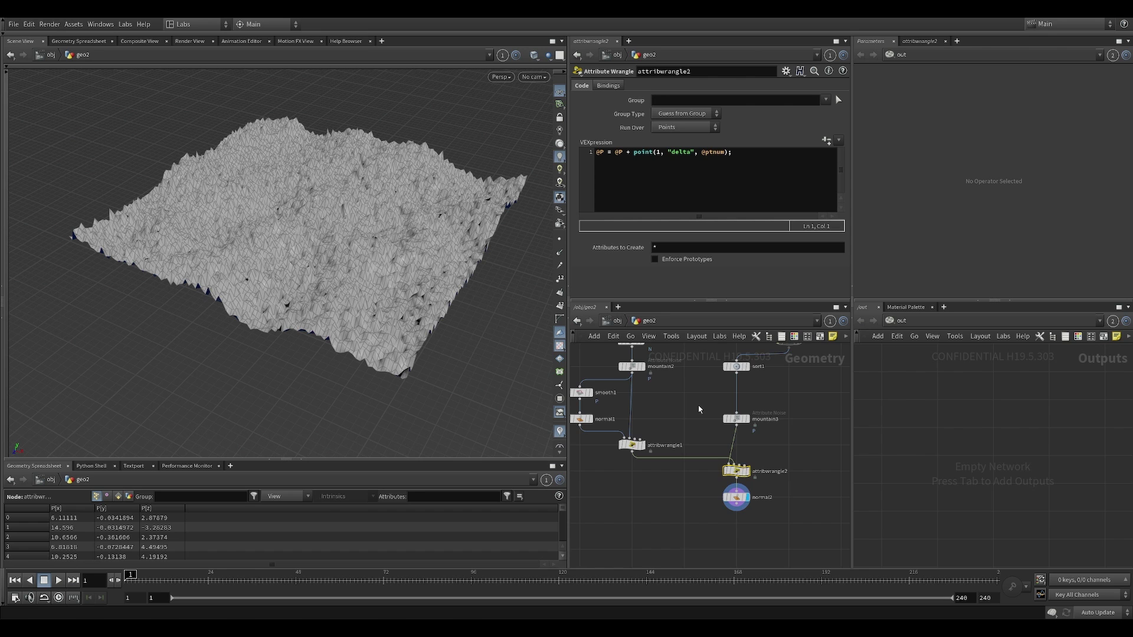
middle_click_drag(698, 406, 697, 423)
scroll(696, 423, "down", 2)
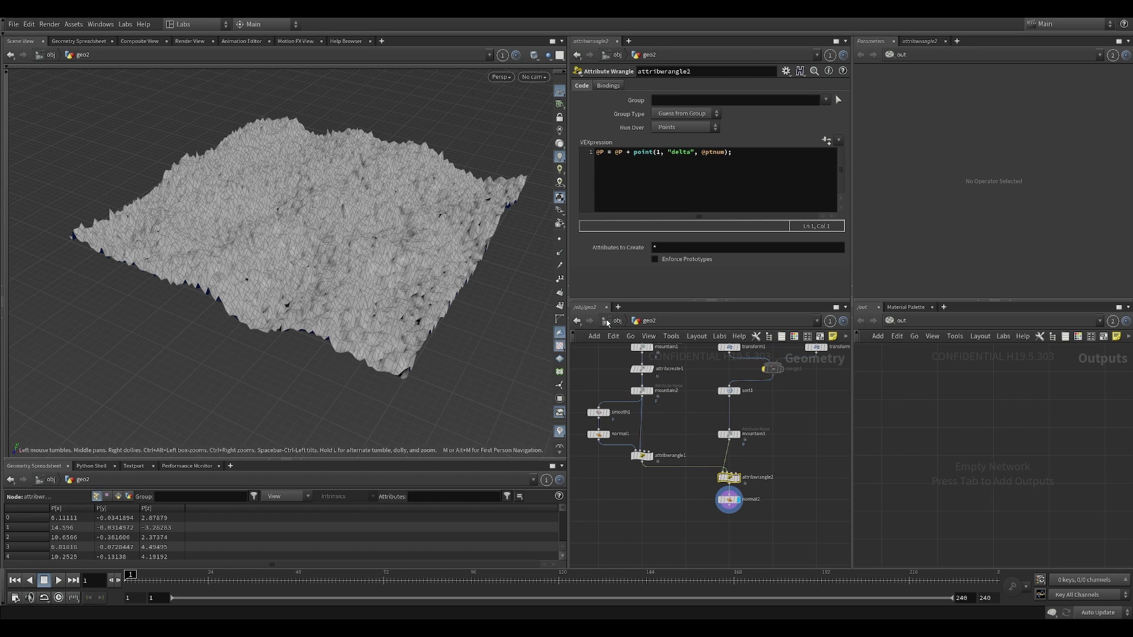
Return to the object level, hide geo2, and open geo1's network at its SOURCE node
left_click(616, 321)
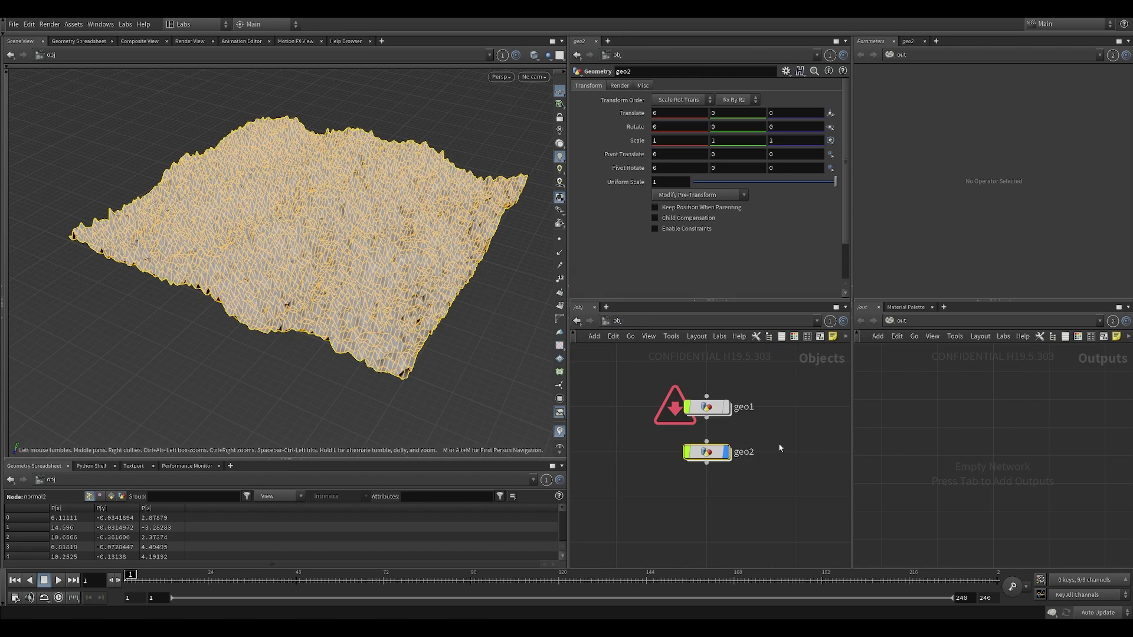
left_click(726, 451)
middle_click_drag(726, 452, 714, 483)
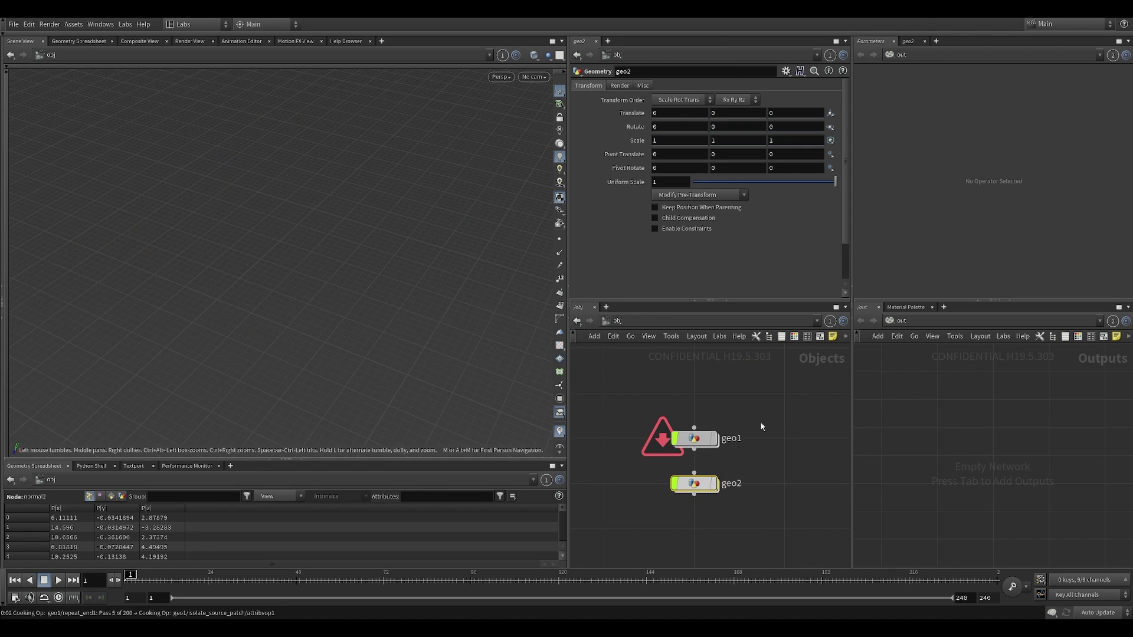
double_click(695, 438)
mouse_move(715, 399)
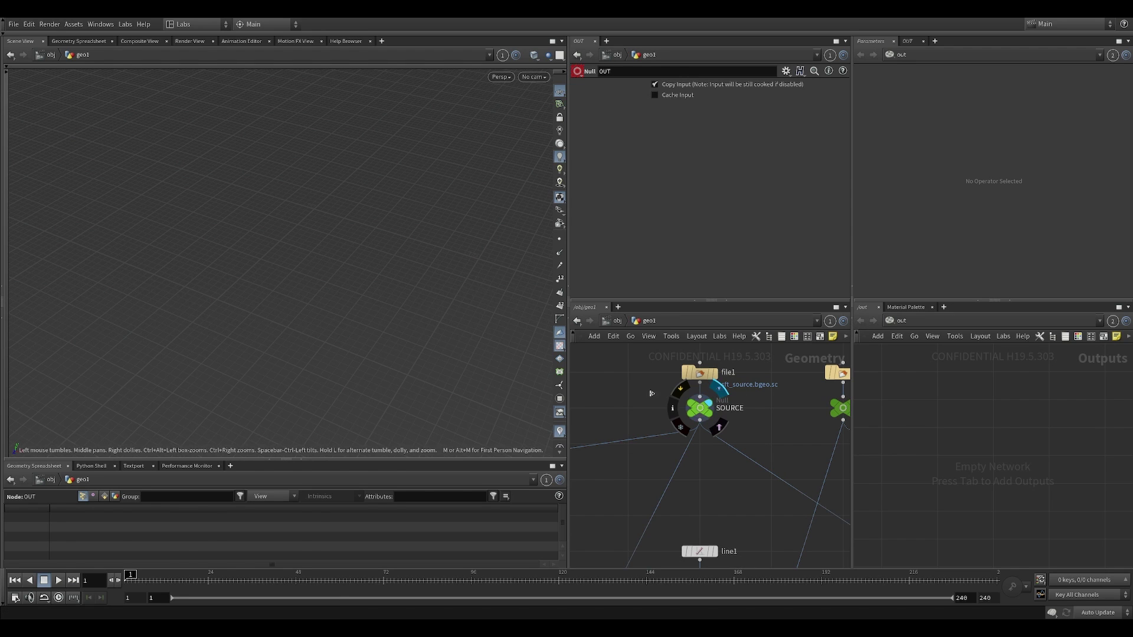
Display the SOURCE node with the secondary panes collapsed and inspect the source terrain strip from several distances
left_click(856, 329)
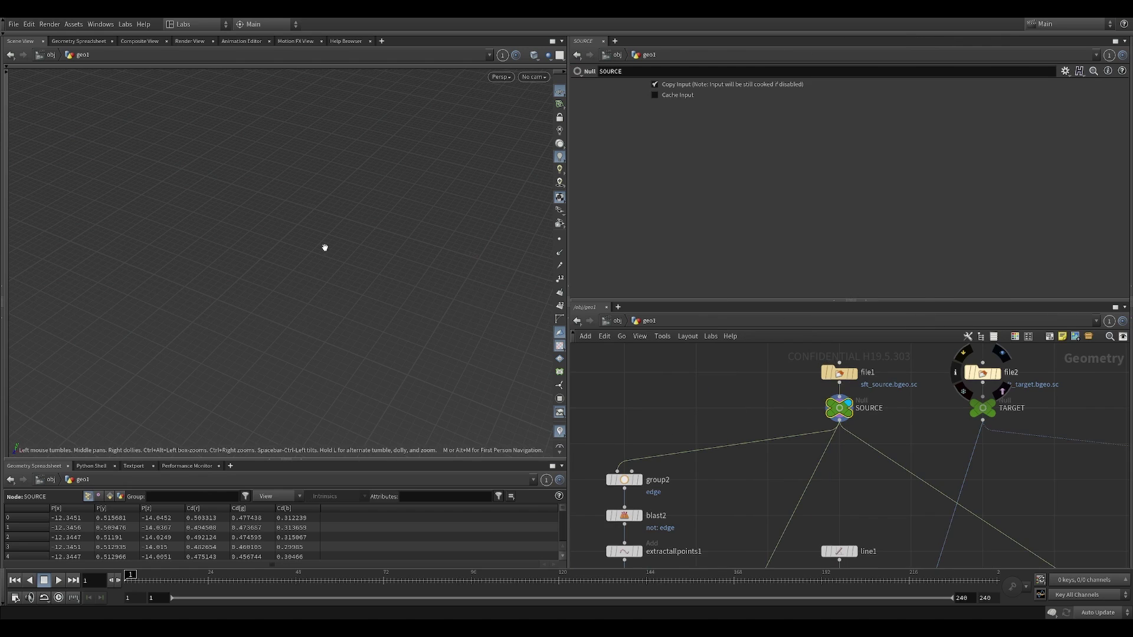
key("g")
left_click_drag(343, 283, 337, 258)
right_click_drag(336, 258, 445, 192)
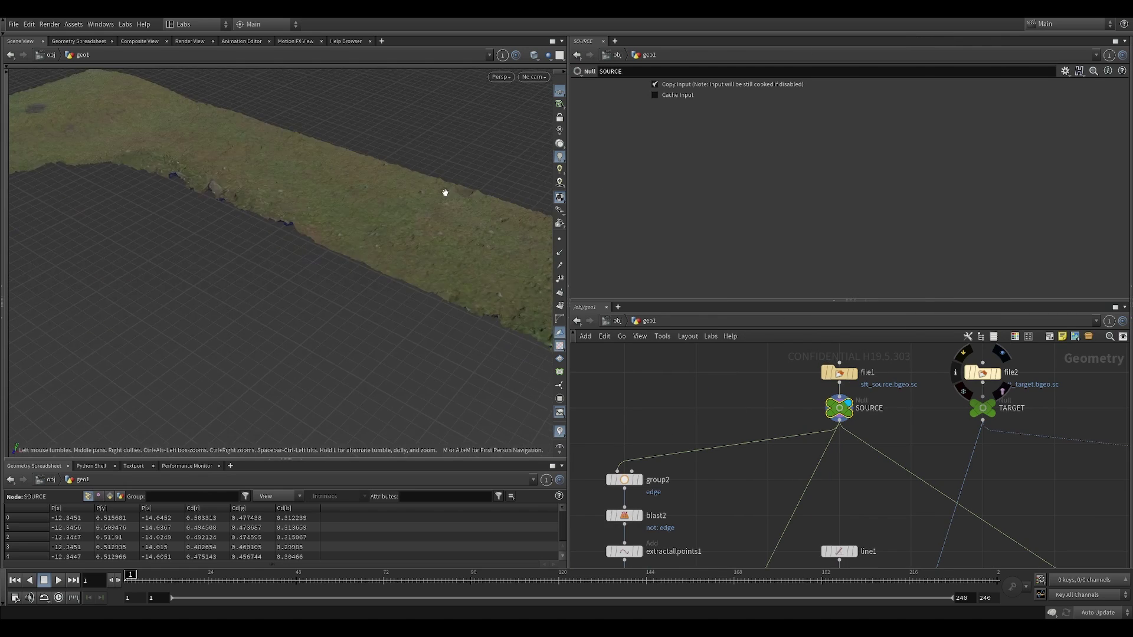
left_click_drag(444, 192, 352, 179)
right_click_drag(352, 179, 380, 234)
left_click_drag(379, 235, 410, 238)
right_click_drag(410, 238, 189, 330)
Select and display the TARGET node and inspect the untextured target terrain from above
left_click(1003, 388)
left_click_drag(943, 400, 1013, 420)
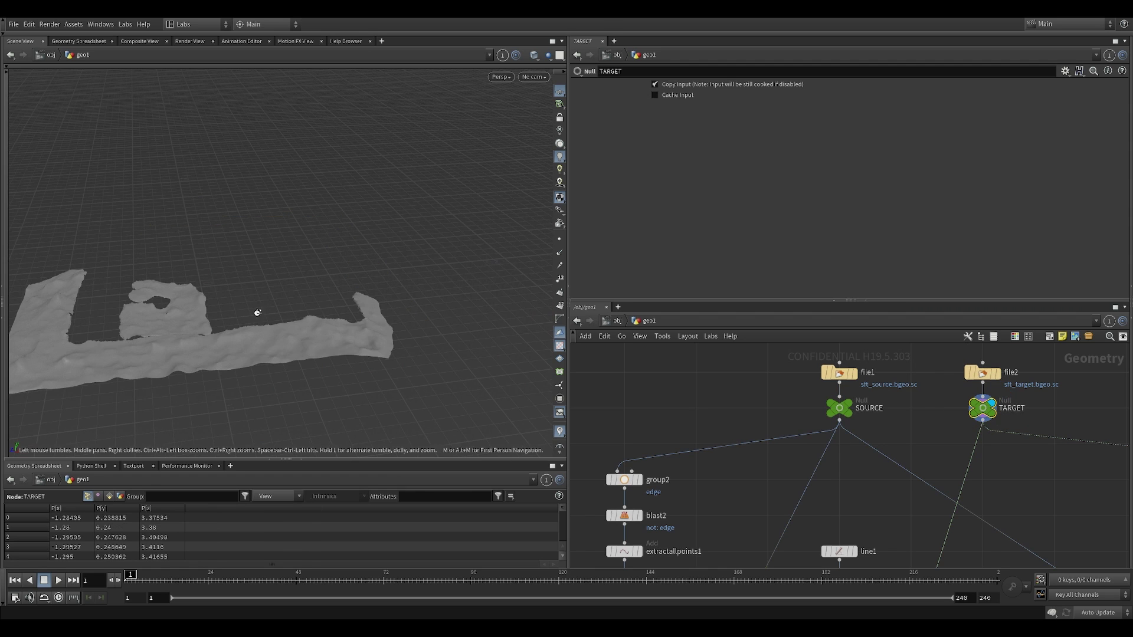
left_click_drag(235, 324, 358, 283)
right_click_drag(358, 283, 371, 286)
left_click_drag(371, 286, 398, 298)
right_click_drag(397, 298, 293, 305)
left_click_drag(293, 305, 367, 354)
scroll(835, 453, "up", 2)
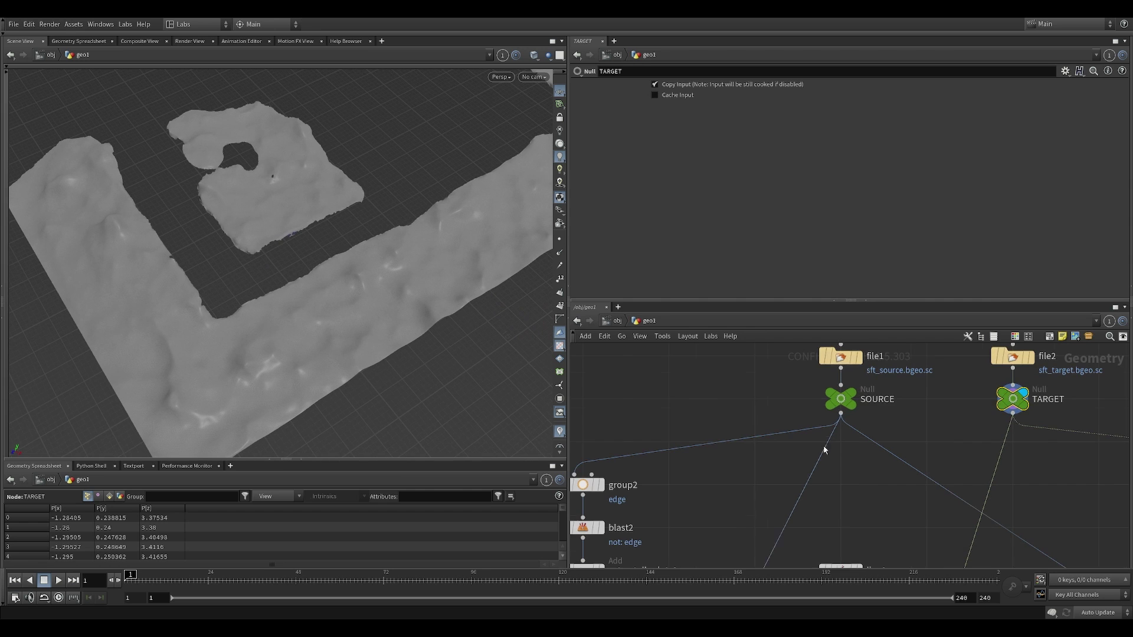
Display the SOURCE node again, frame its geometry, and examine the surface detail up close and its overall shape
left_click(865, 377)
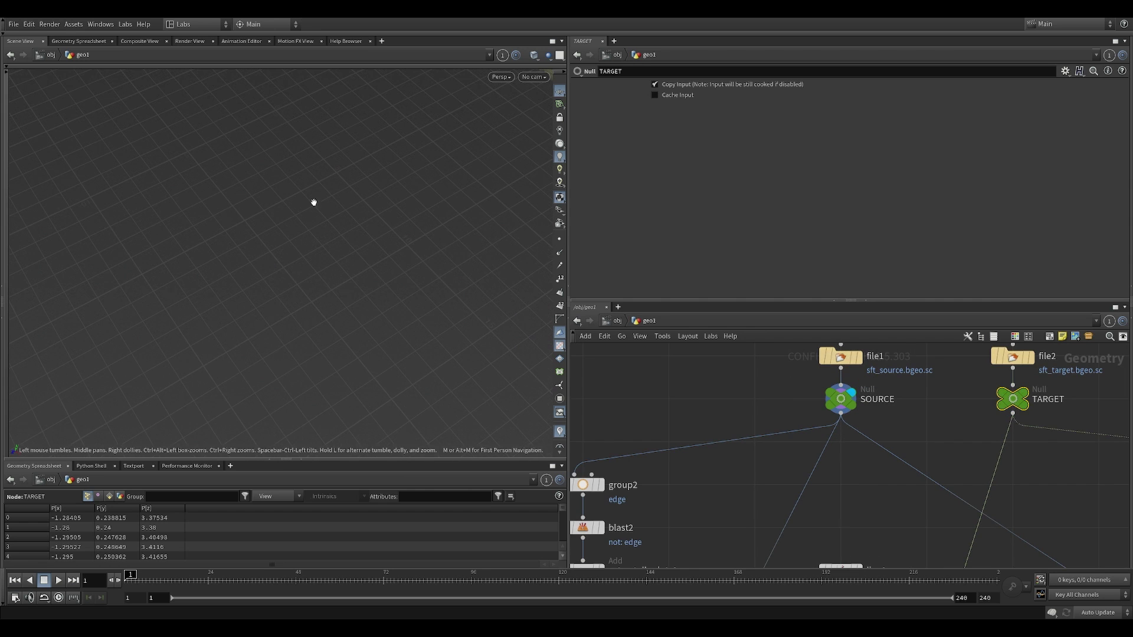
key("f")
scroll(506, 169, "up", 4)
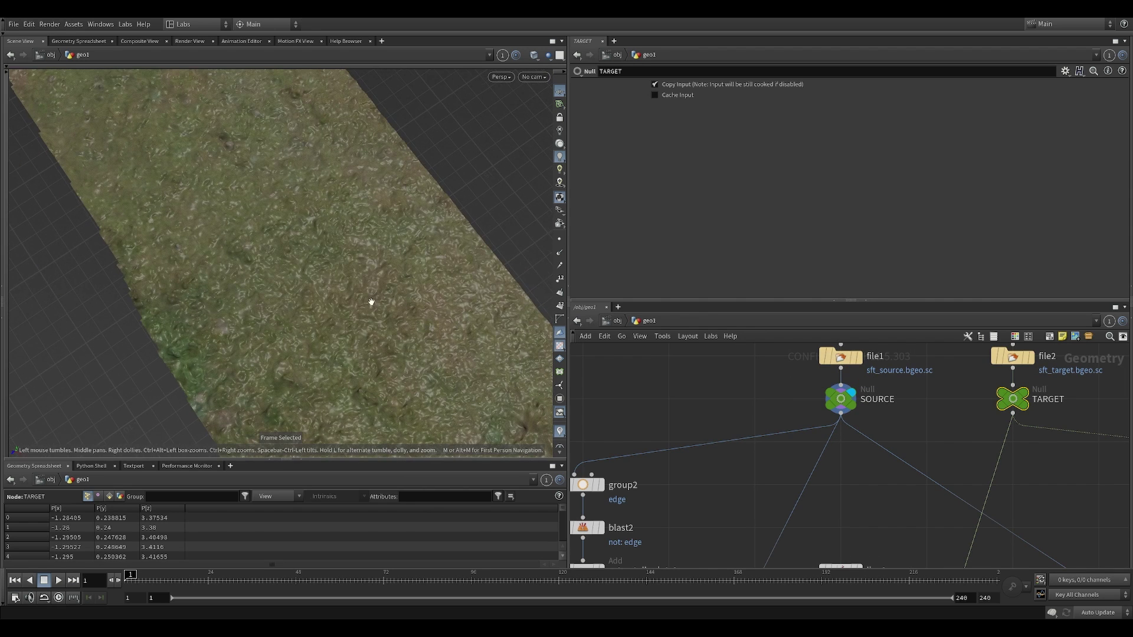
scroll(397, 276, "up", 2)
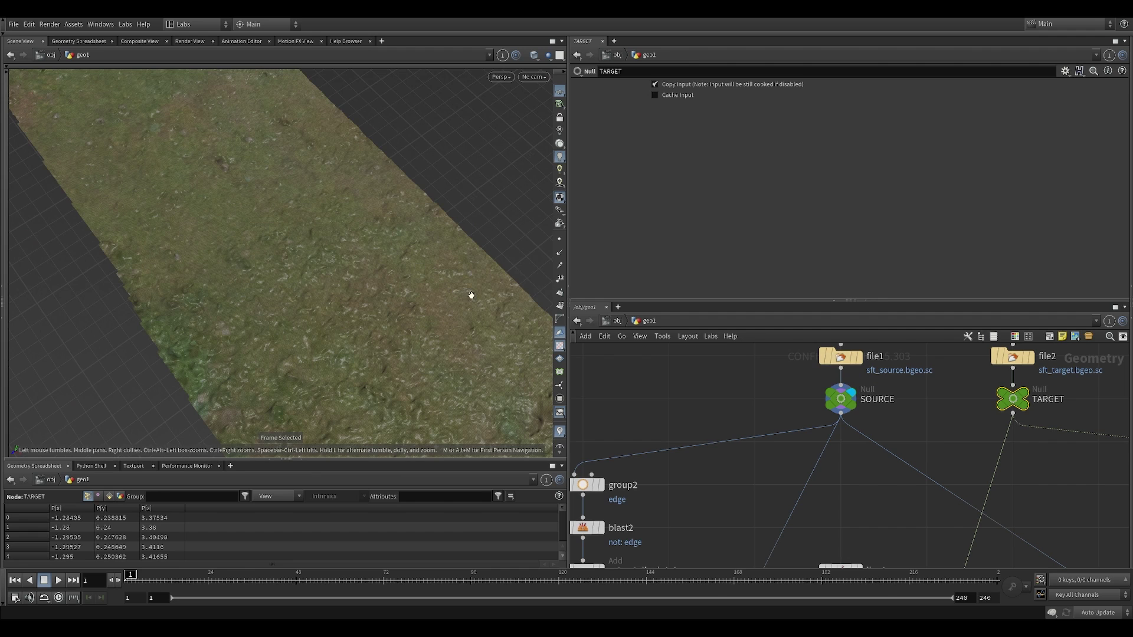
middle_click_drag(473, 295, 432, 260)
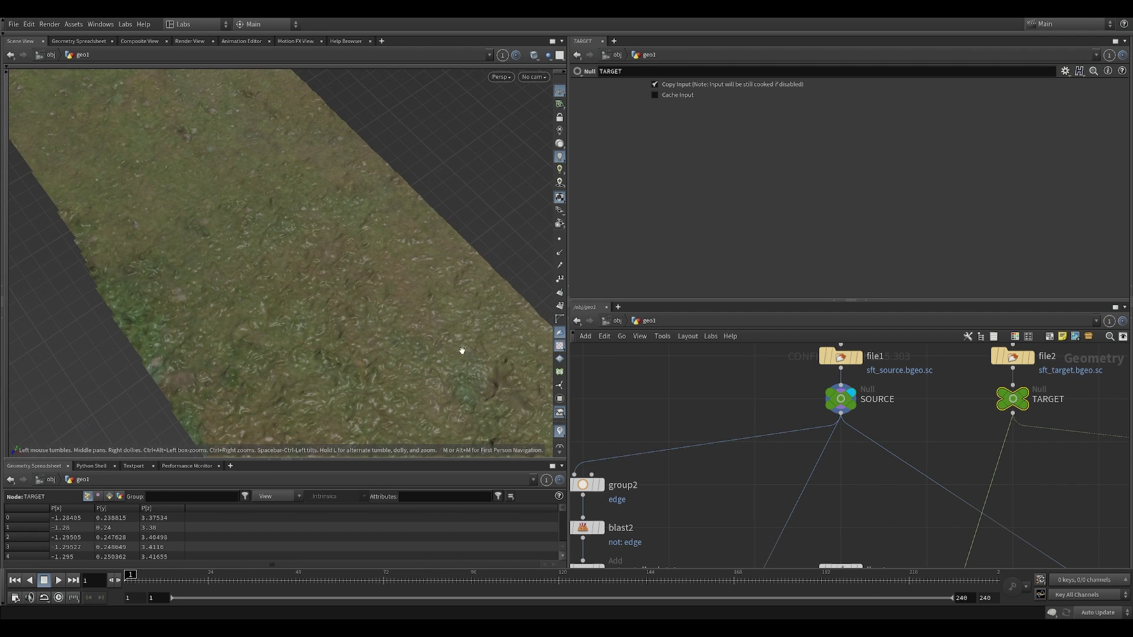
middle_click_drag(306, 256, 366, 267)
right_click_drag(390, 278, 218, 306)
left_click_drag(359, 283, 362, 268)
right_click_drag(364, 268, 354, 330)
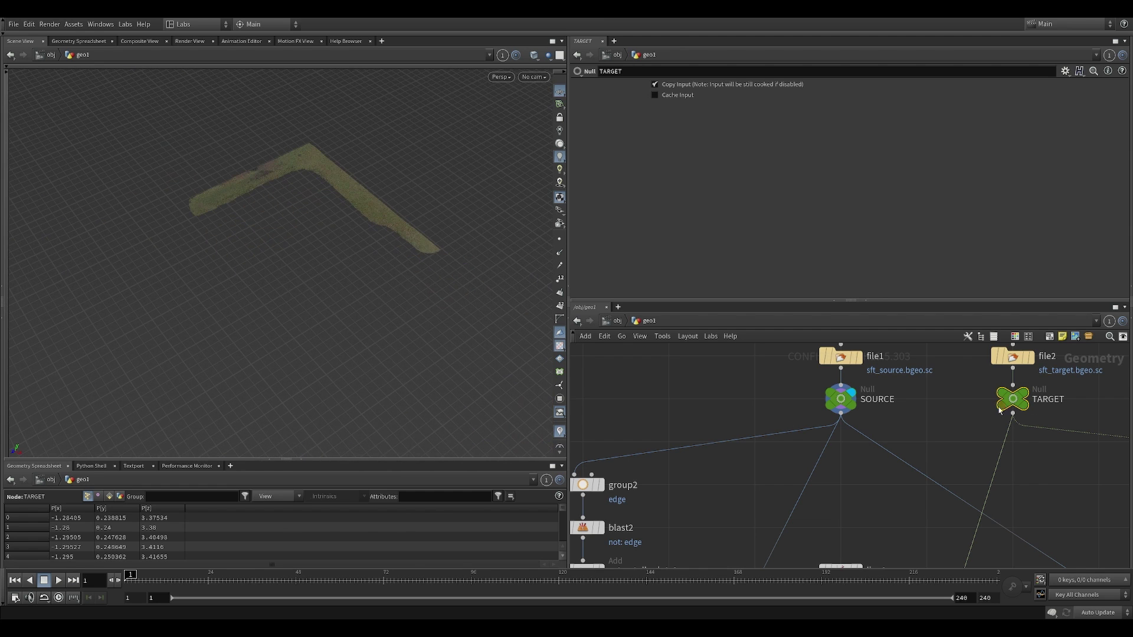
Switch the display back to TARGET and examine the full extent of its smoother terrain
left_click(1033, 378)
right_click_drag(404, 297, 438, 177)
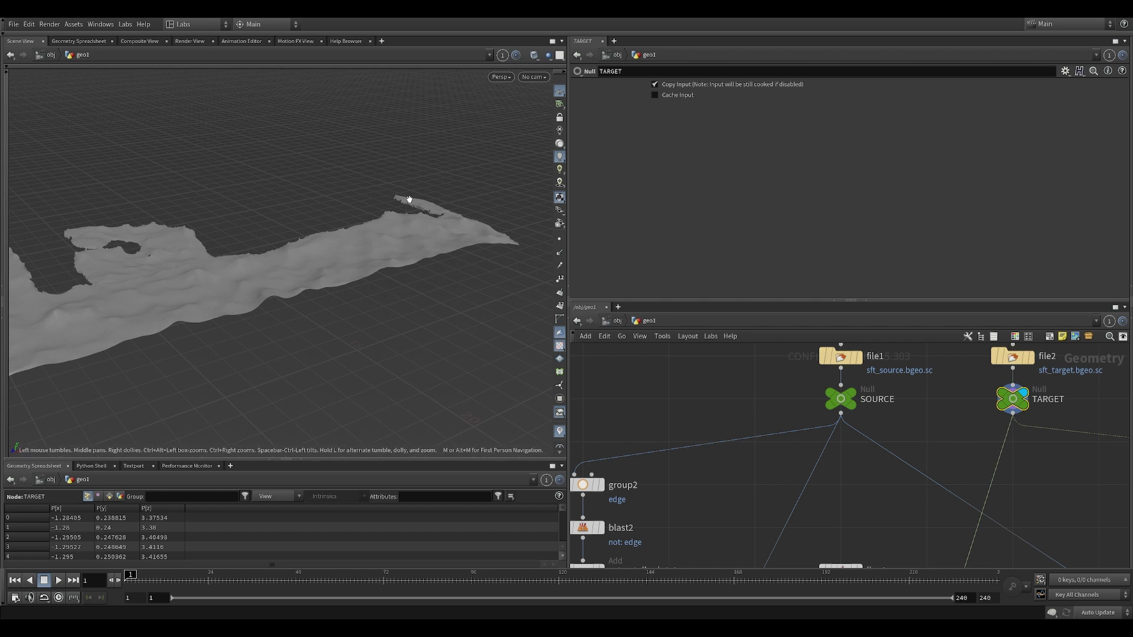
mouse_move(430, 233)
middle_mouse_down()
mouse_move(466, 248)
mouse_move(448, 242)
middle_mouse_up()
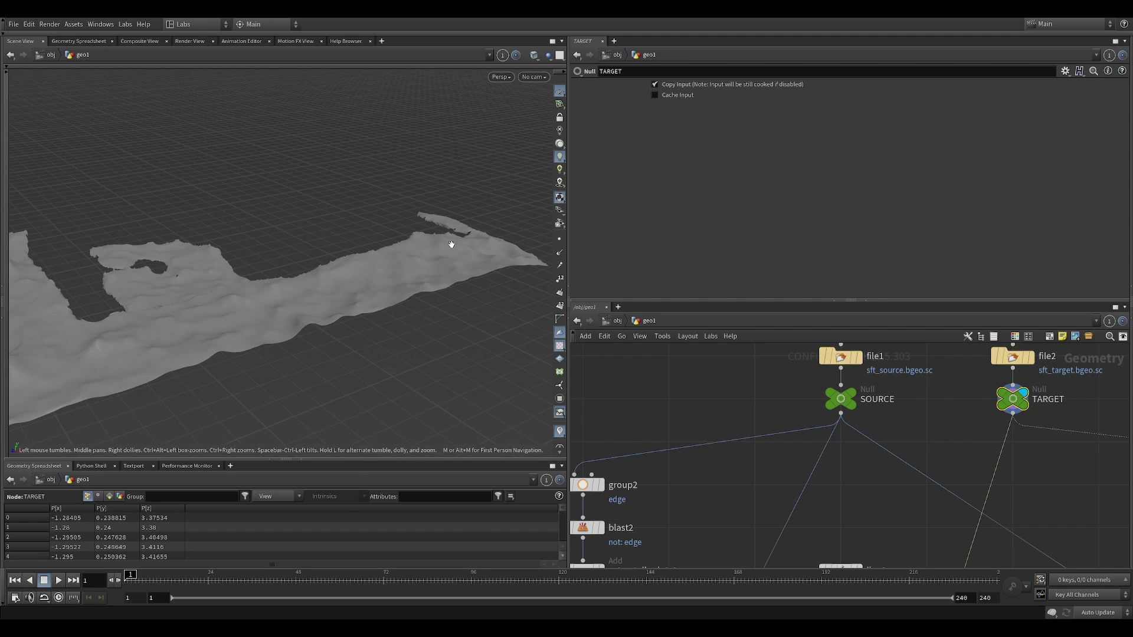
mouse_move(458, 263)
left_mouse_down()
mouse_move(463, 307)
mouse_move(464, 262)
left_mouse_up()
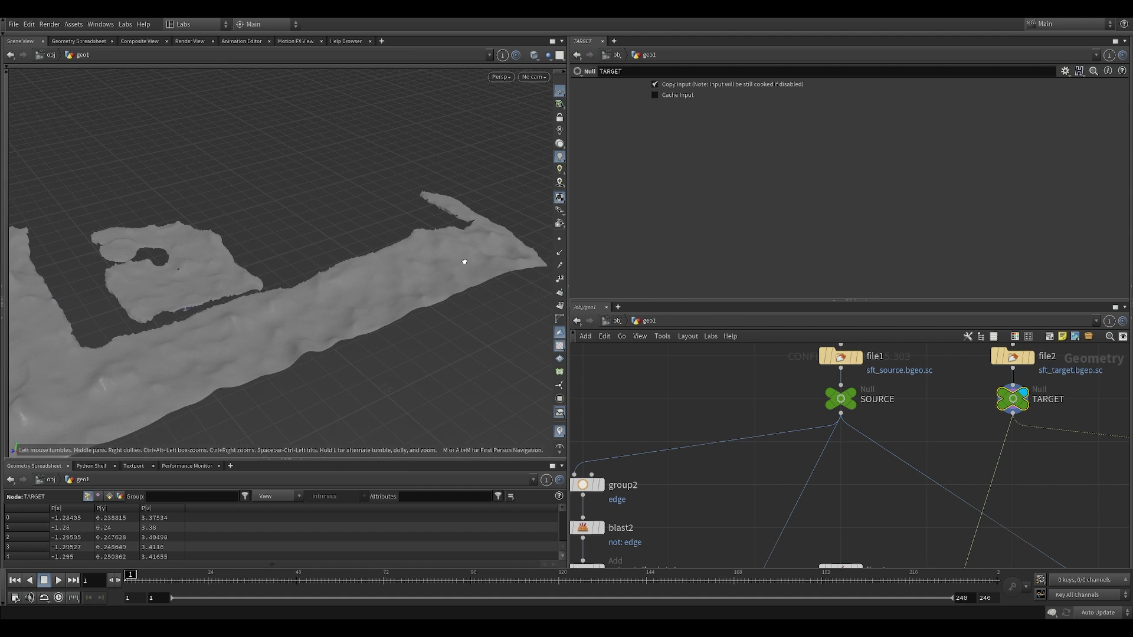
right_click_drag(443, 290, 497, 201)
right_click_drag(458, 255, 265, 340)
right_click_drag(400, 278, 366, 278)
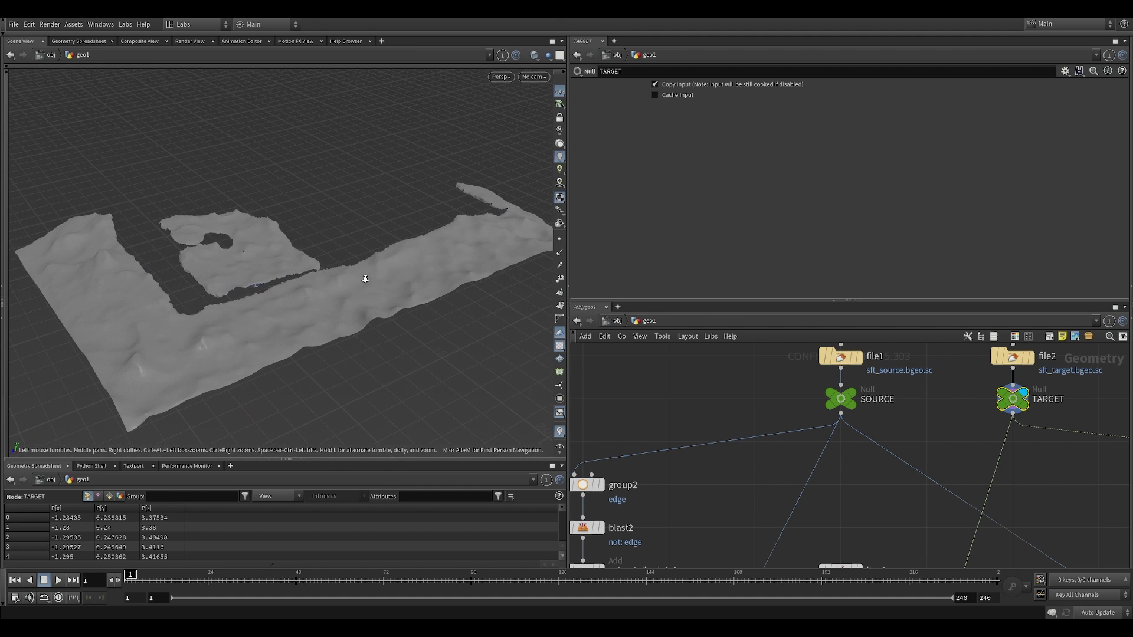
middle_click_drag(431, 269, 408, 271)
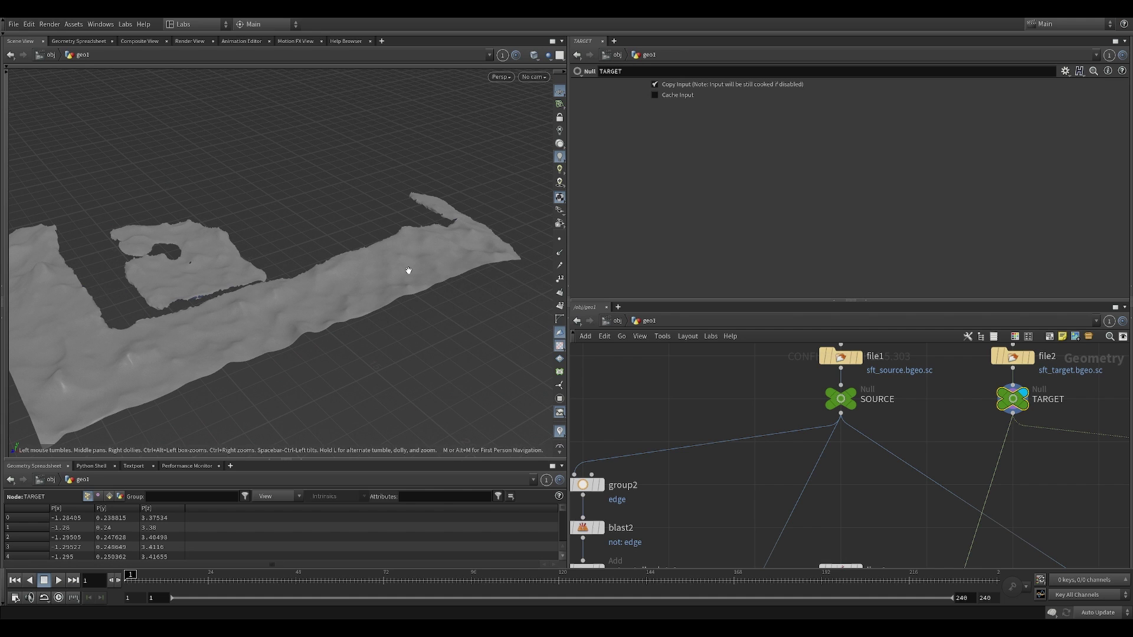
Select and display scatter2 below TARGET and examine its settings and the points scattered over the target terrain
scroll(721, 425, "down", 5)
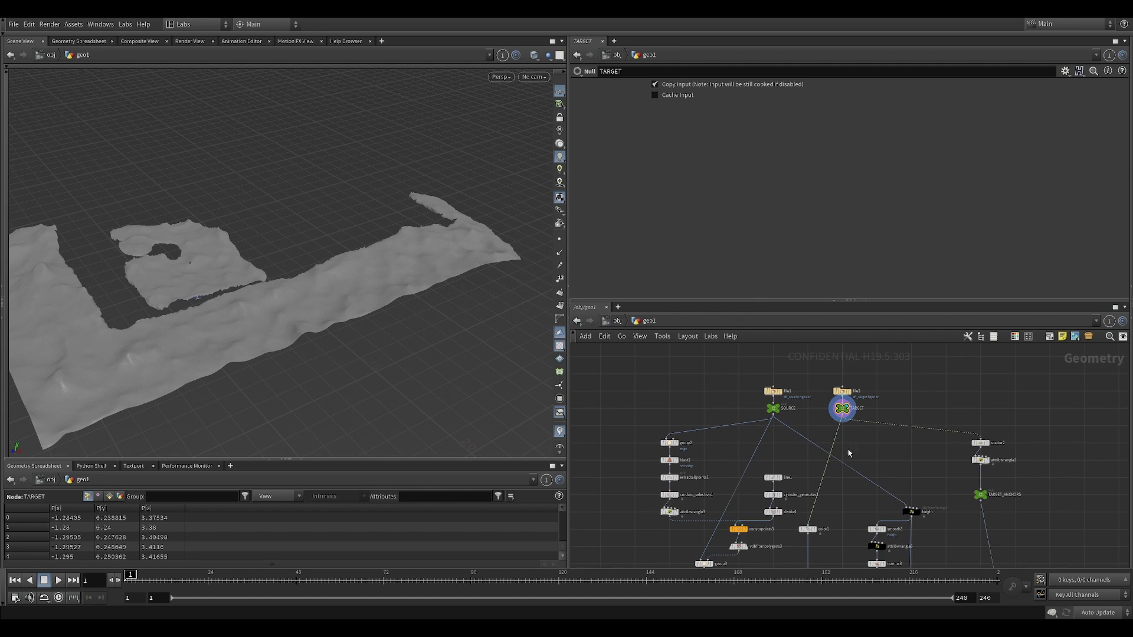
middle_click_drag(849, 453, 702, 407)
scroll(791, 423, "up", 5)
middle_click_drag(746, 484, 769, 468)
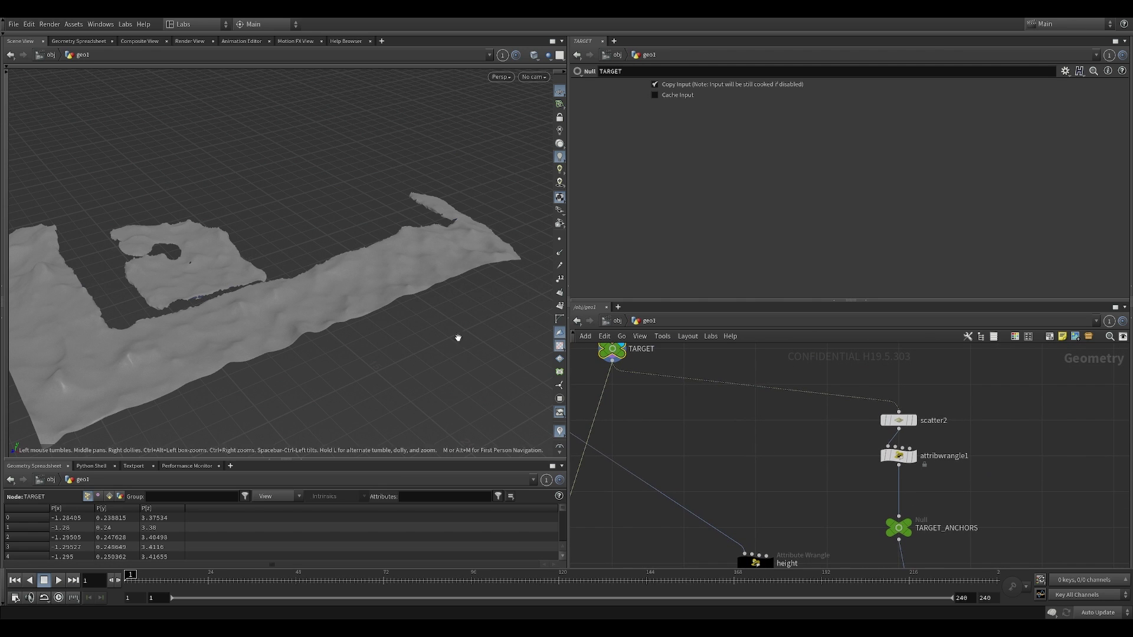
scroll(526, 367, "down", 3)
left_click(898, 420)
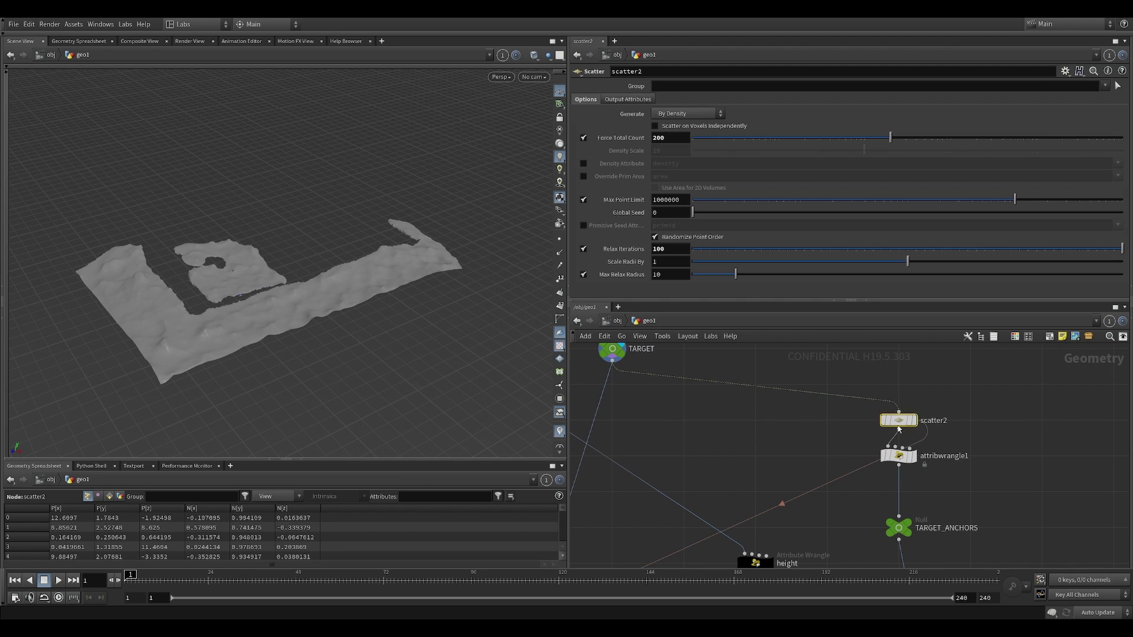
left_click(913, 420)
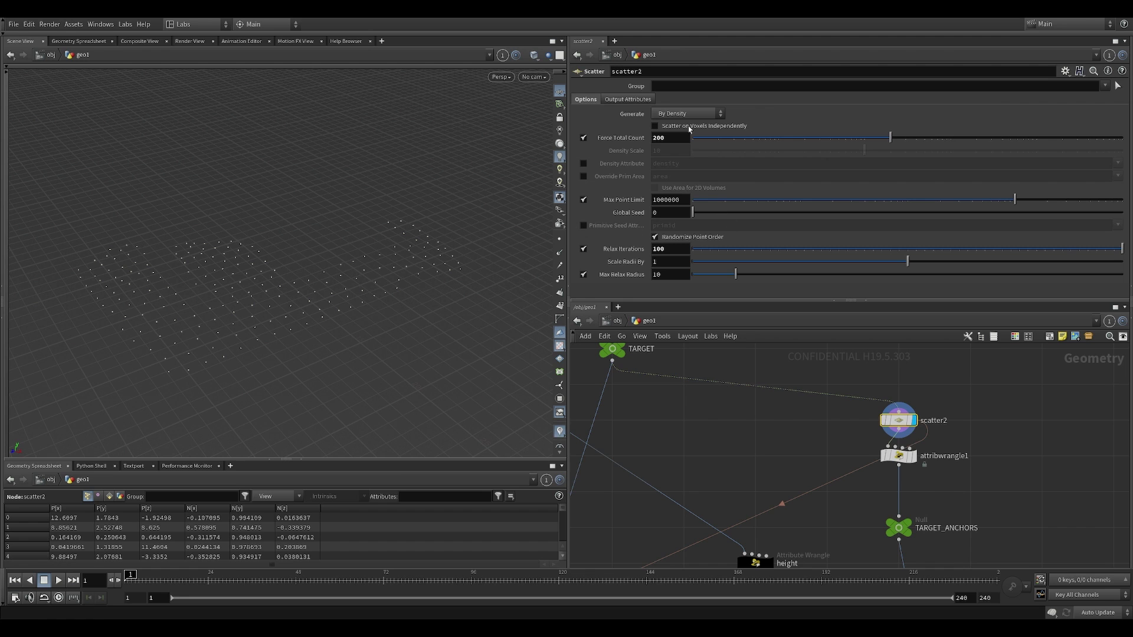
left_click_drag(303, 294, 341, 286)
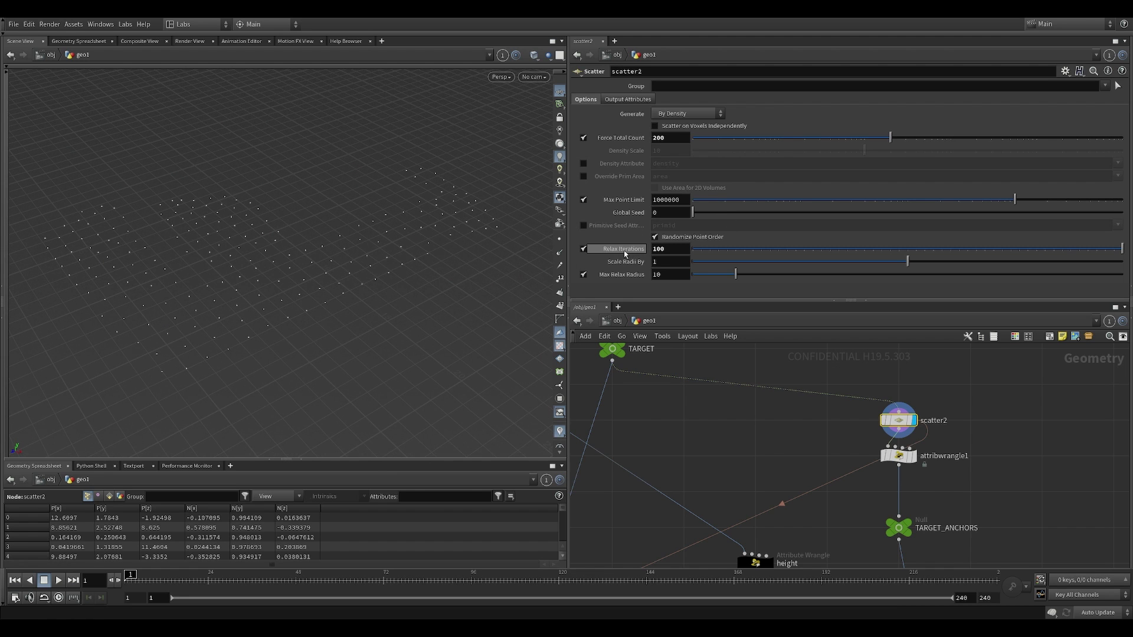
left_click_drag(305, 302, 364, 313)
left_click_drag(376, 263, 411, 261)
Review attribwrangle1's normal expression and display its result, and select and display the TARGET_ANCHORS null
left_click(898, 455)
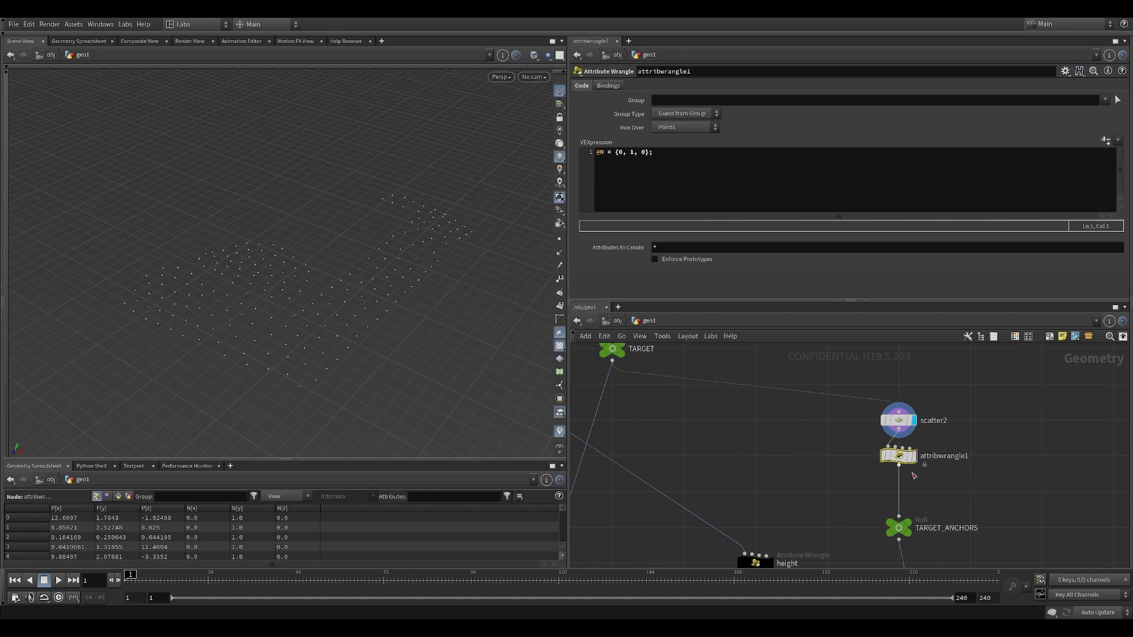
middle_click_drag(856, 485, 807, 453)
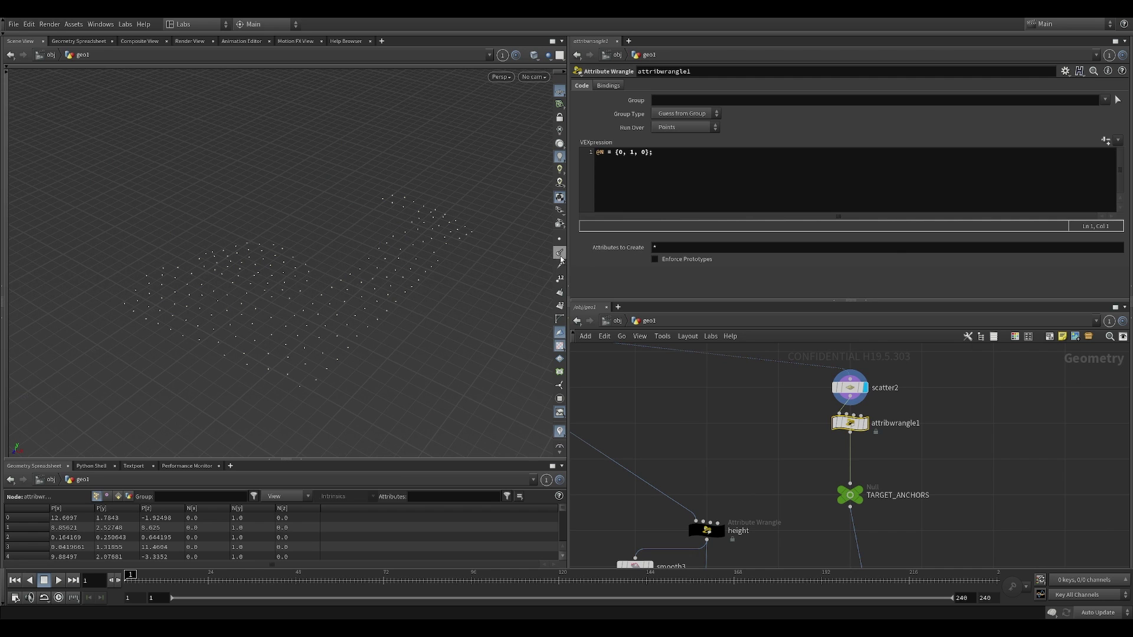
left_click(865, 423)
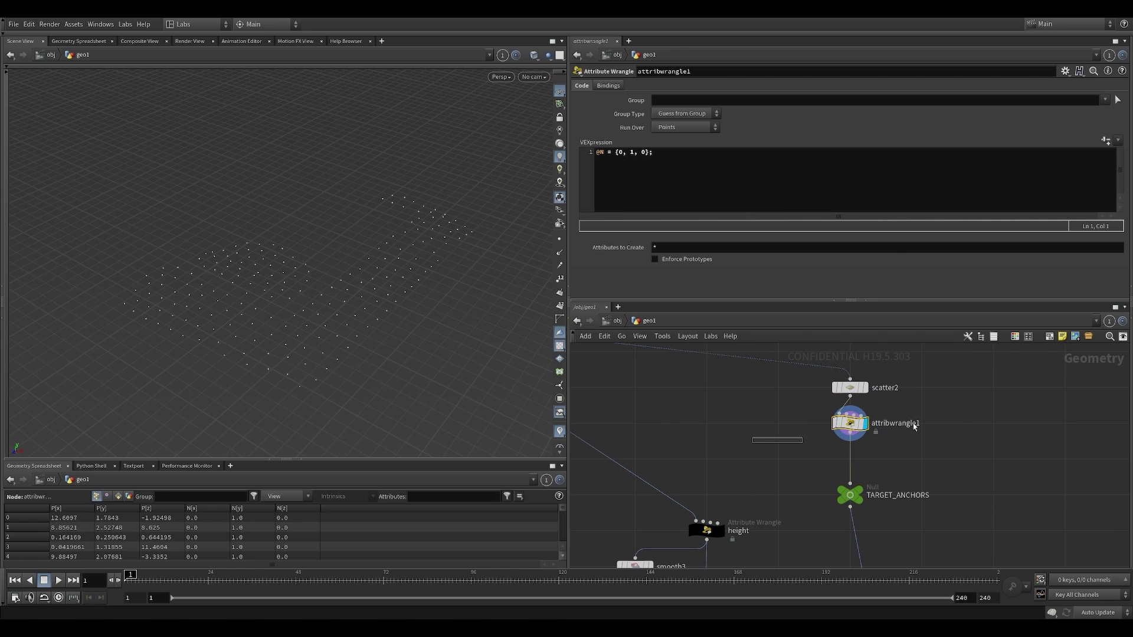
left_click(849, 494)
left_click(859, 493)
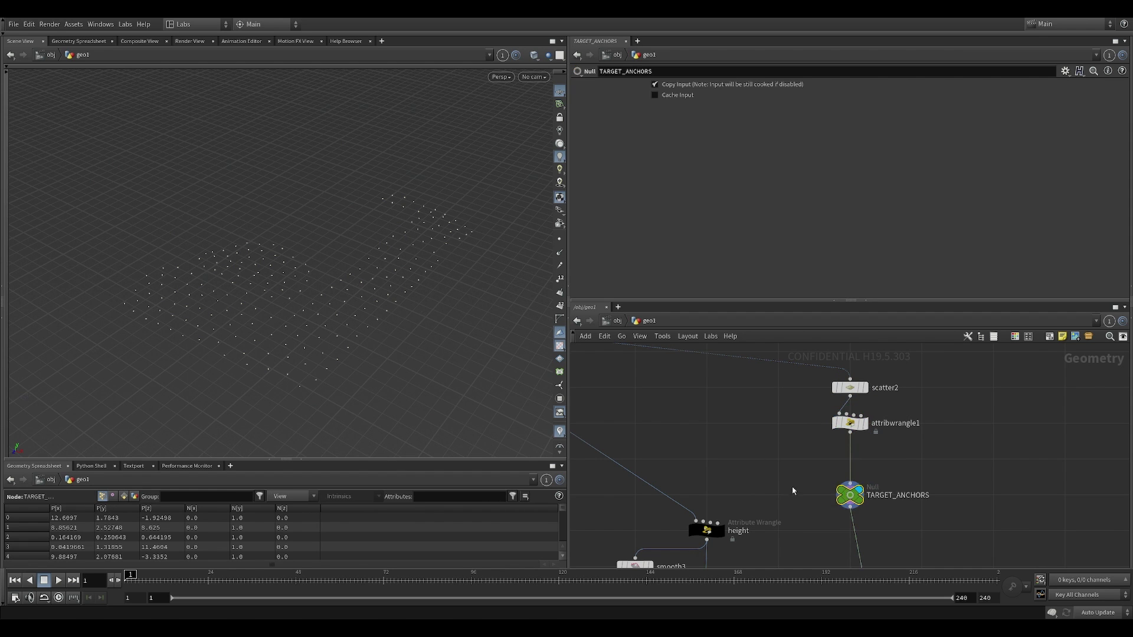
key("h")
Display the SOURCE node again and examine the corner of the source terrain from above
middle_click_drag(776, 410, 891, 404)
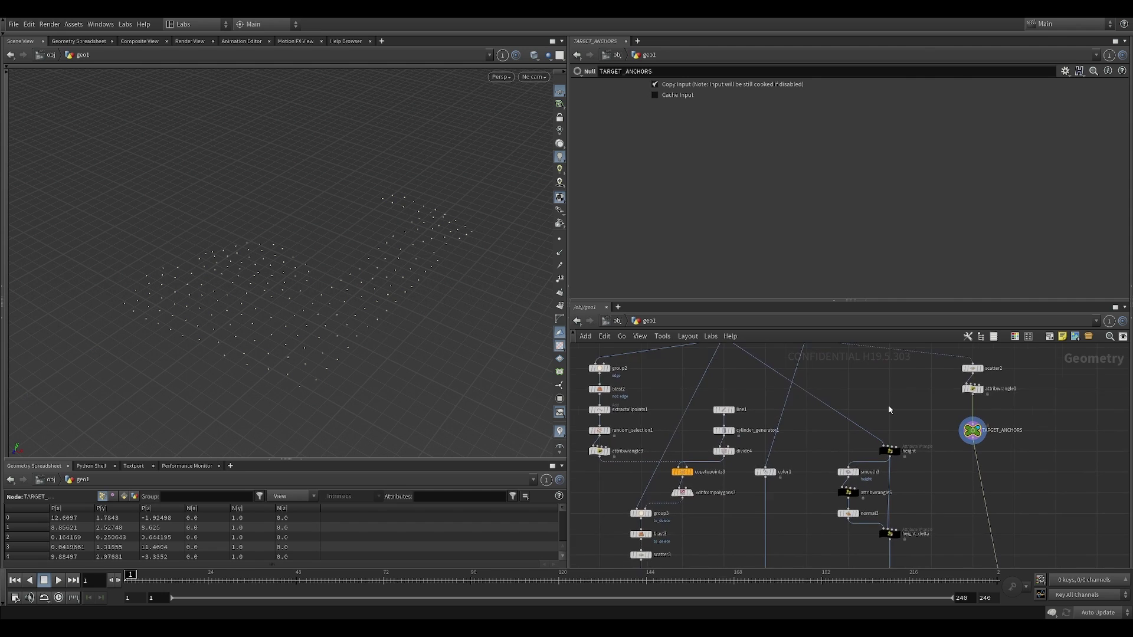
scroll(890, 410, "down", 1)
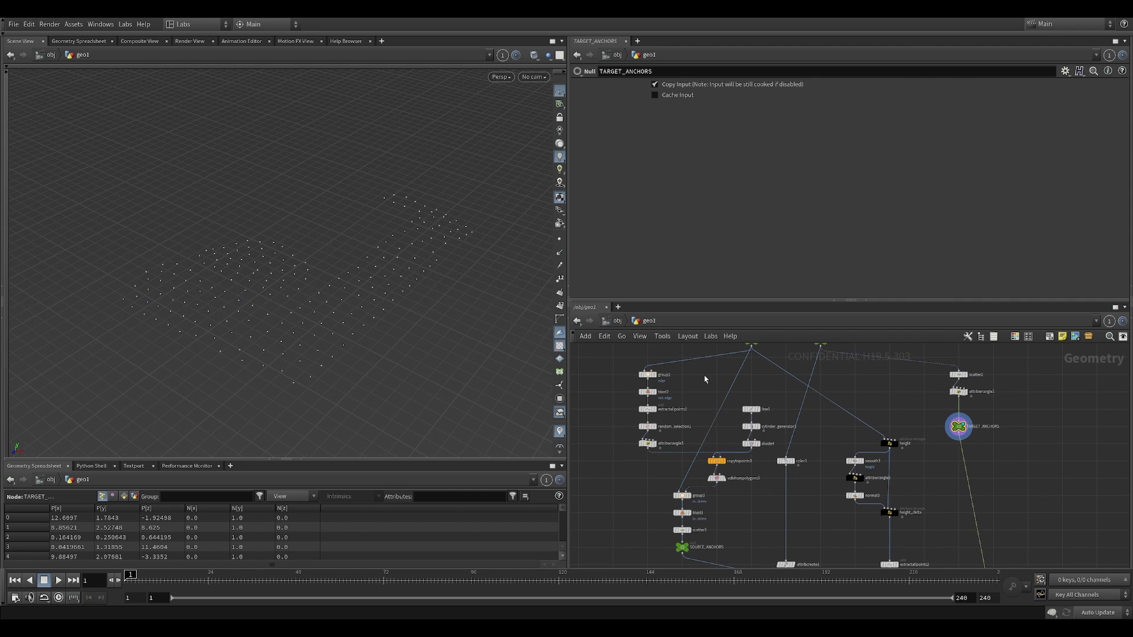
middle_click_drag(706, 378, 730, 418)
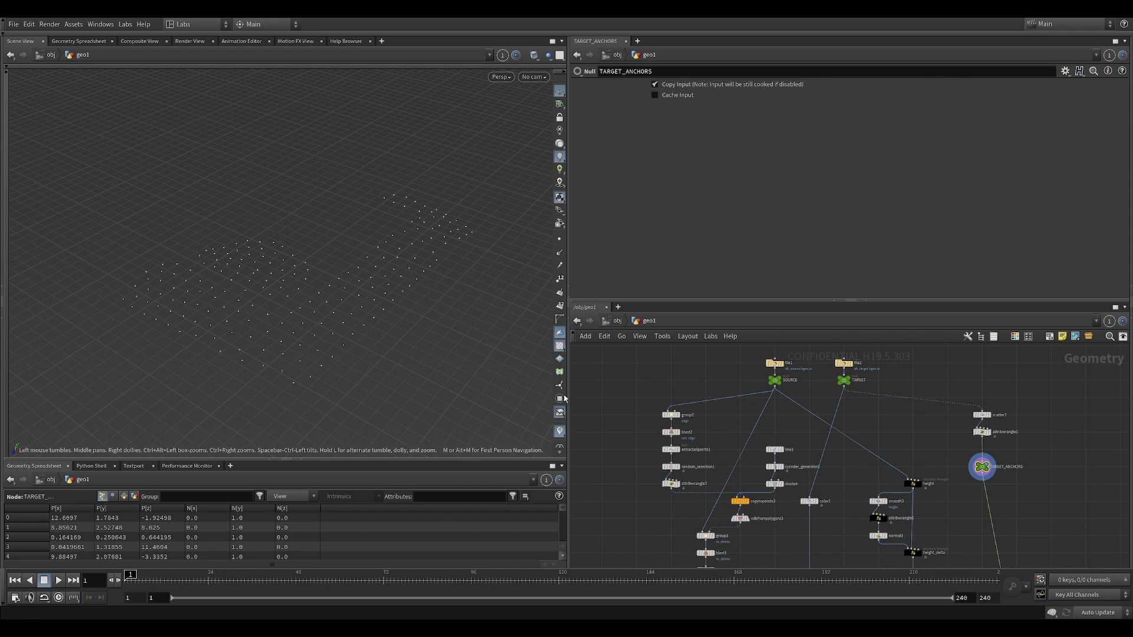
middle_click_drag(786, 541, 798, 513)
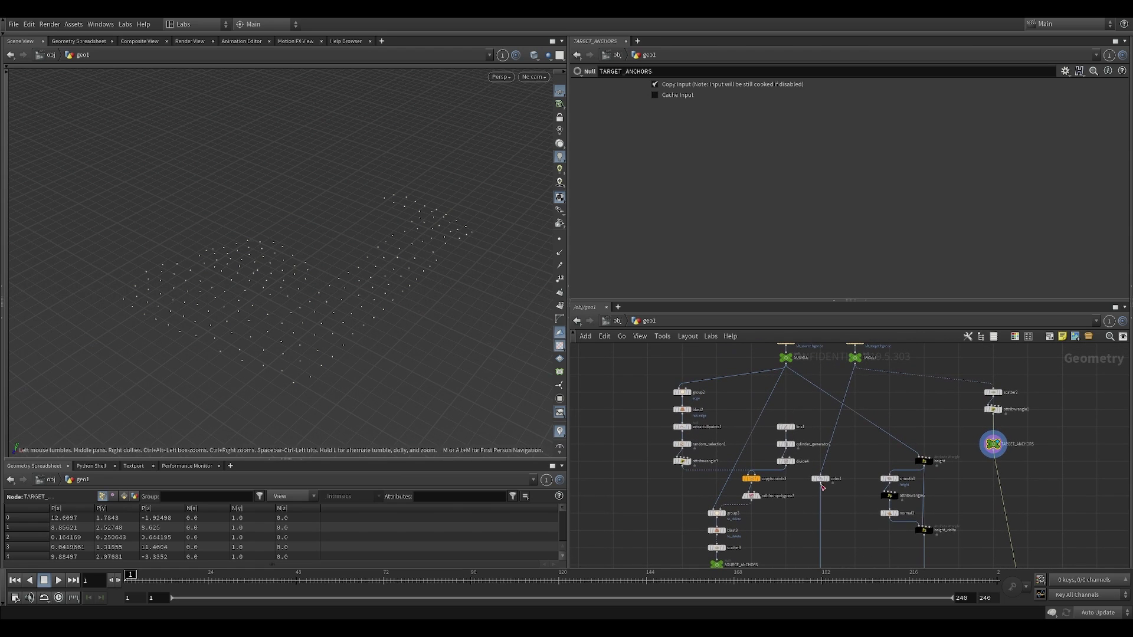
scroll(823, 488, "up", 2)
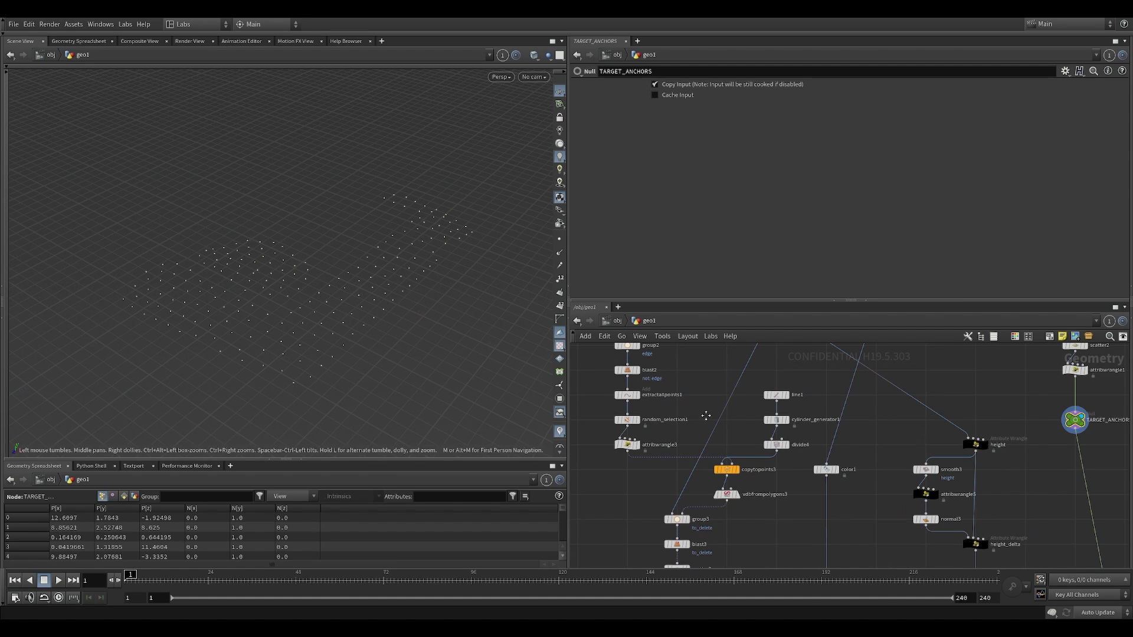
middle_click_drag(706, 416, 738, 496)
left_click(819, 376)
left_click_drag(188, 243, 425, 233)
scroll(440, 207, "up", 4)
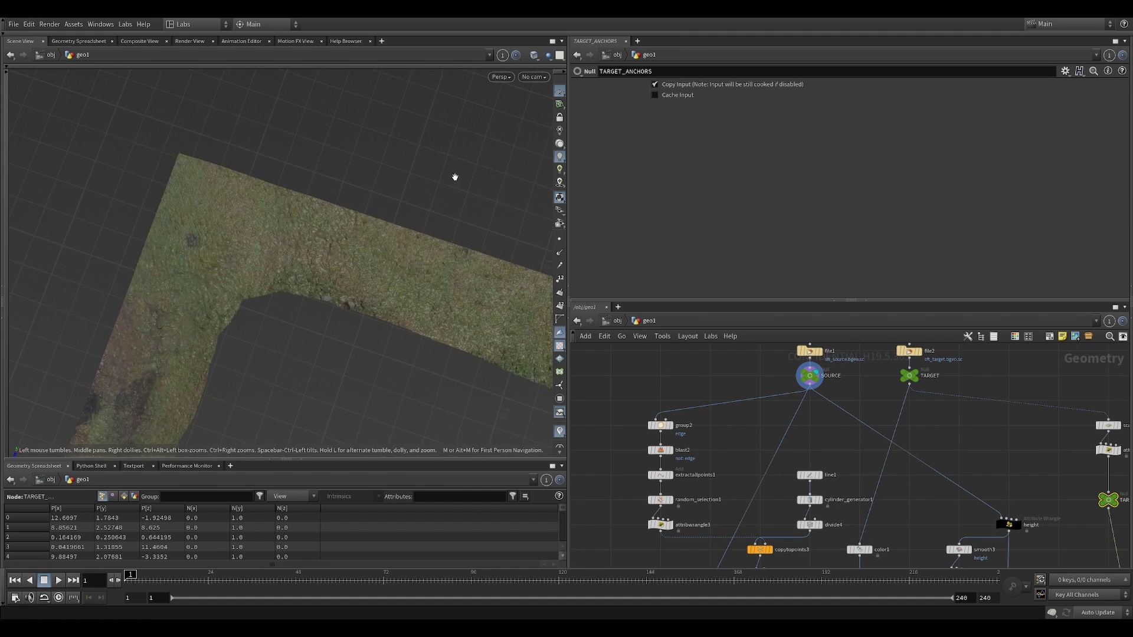
scroll(332, 192, "up", 5)
middle_click_drag(310, 284, 464, 255)
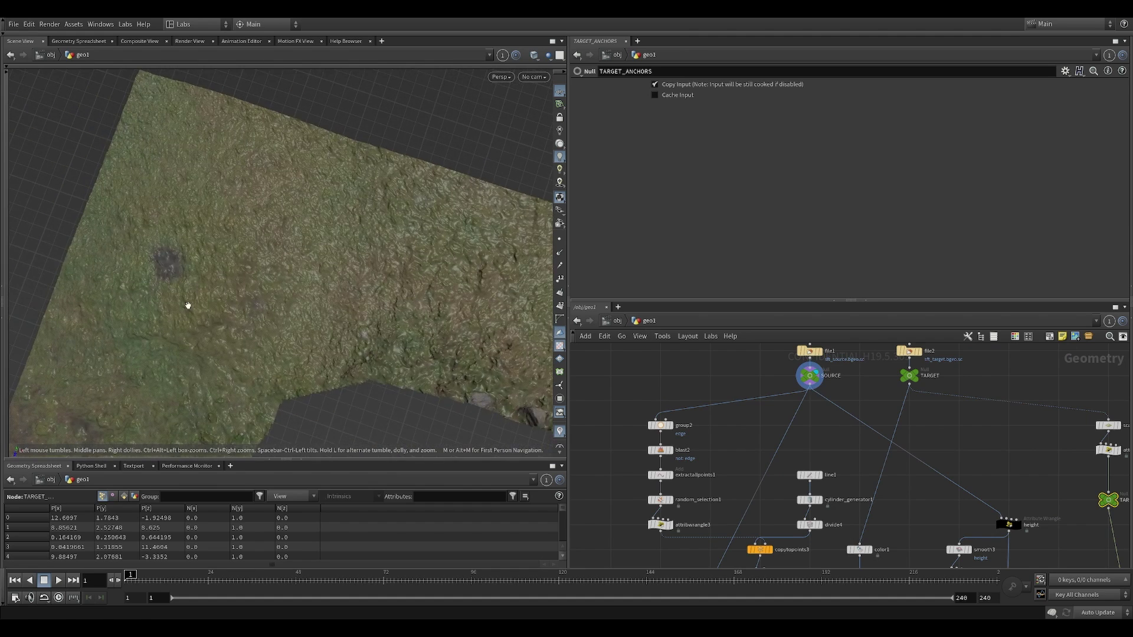
middle_click_drag(188, 305, 367, 237)
scroll(270, 265, "down", 3)
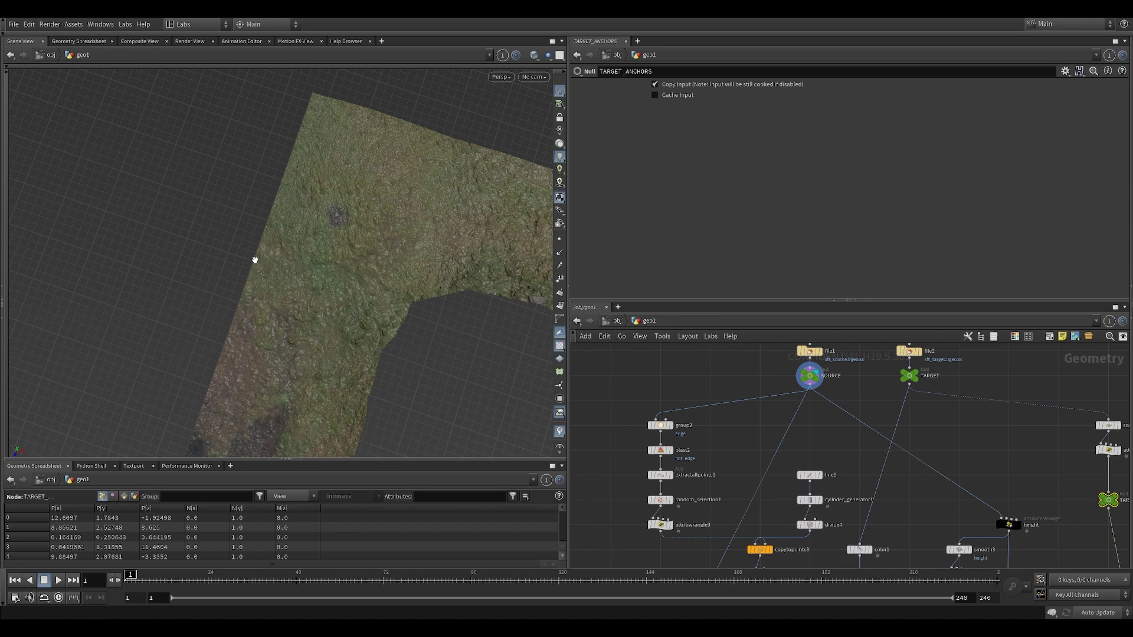
Examine the dark patches and the irregular inner edge along the source terrain's narrow arm
right_click_drag(310, 233, 177, 242)
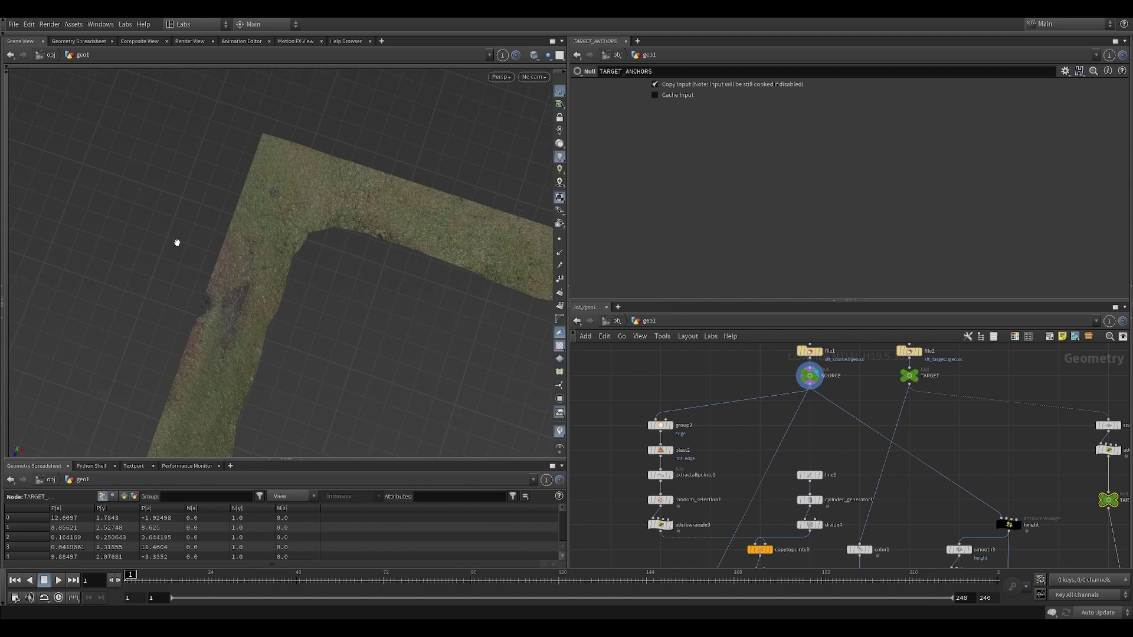
left_click_drag(267, 257, 253, 223)
middle_click_drag(298, 332, 311, 266)
middle_click_drag(889, 508, 886, 381)
middle_click_drag(288, 232, 263, 316)
right_click_drag(263, 316, 504, 112)
left_click_drag(317, 237, 337, 277)
left_click_drag(354, 212, 328, 253)
left_click_drag(366, 341, 412, 362)
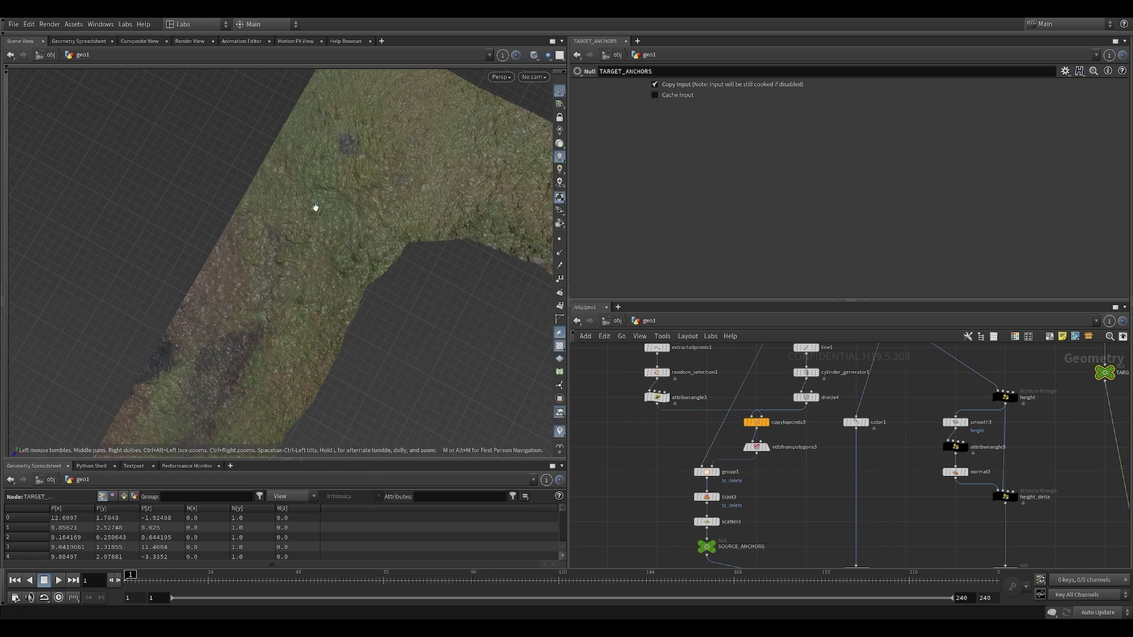
middle_click_drag(303, 384, 374, 218)
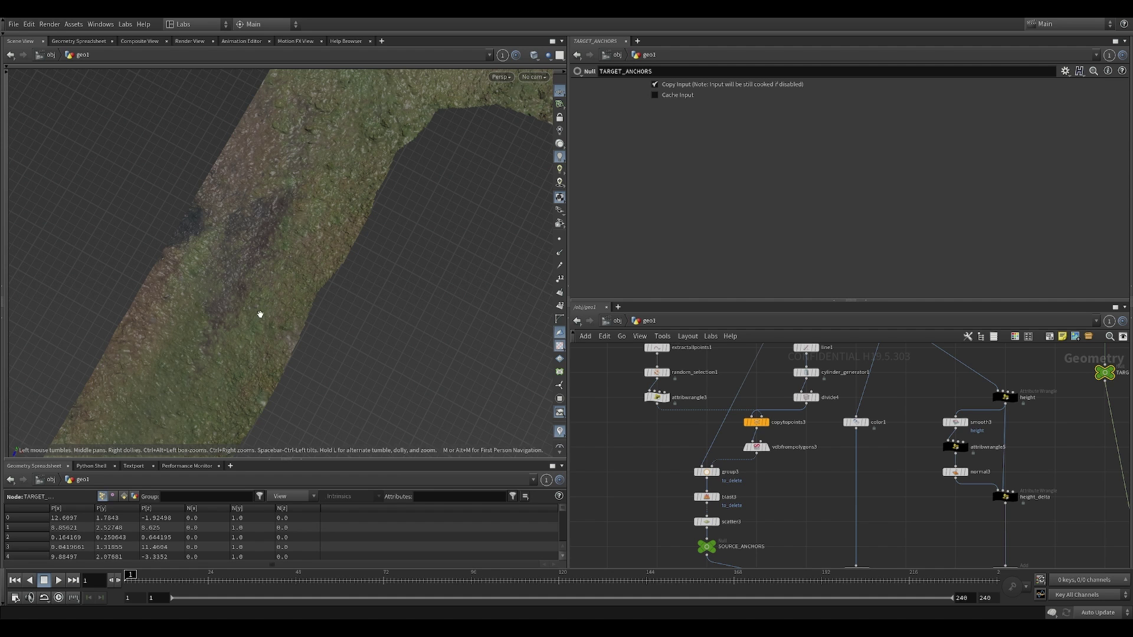
middle_click_drag(359, 295, 305, 268)
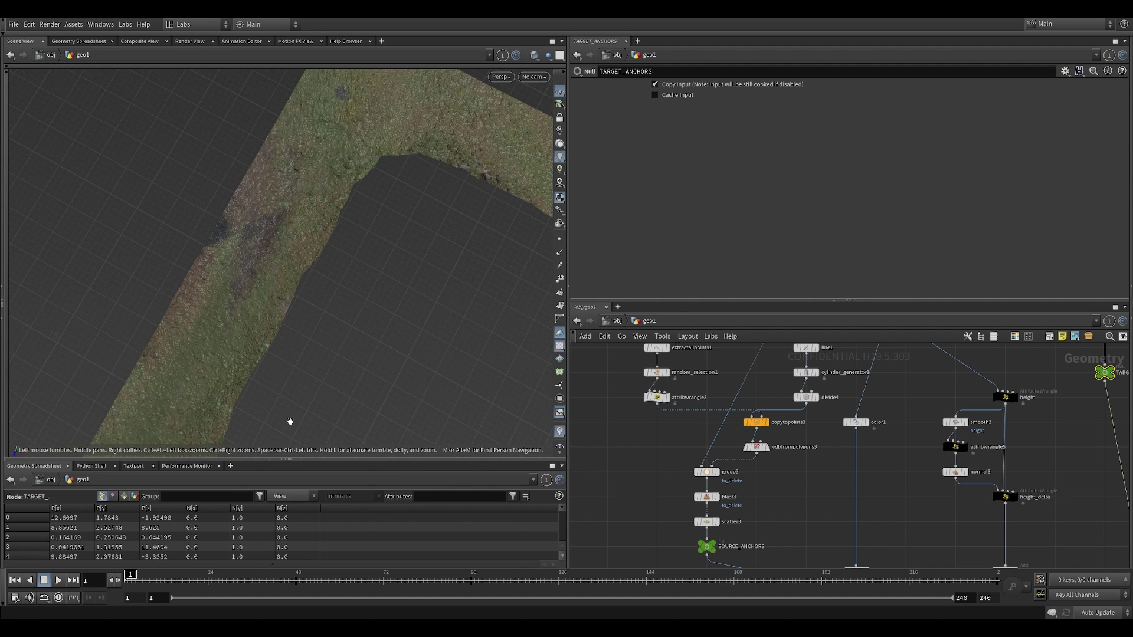
Display line1, and select and display cylinder_generator1 to view the cylinder built from the line
middle_click_drag(717, 383, 715, 427)
left_click_drag(436, 331, 350, 223)
middle_click_drag(770, 402, 776, 439)
scroll(713, 378, "up", 1)
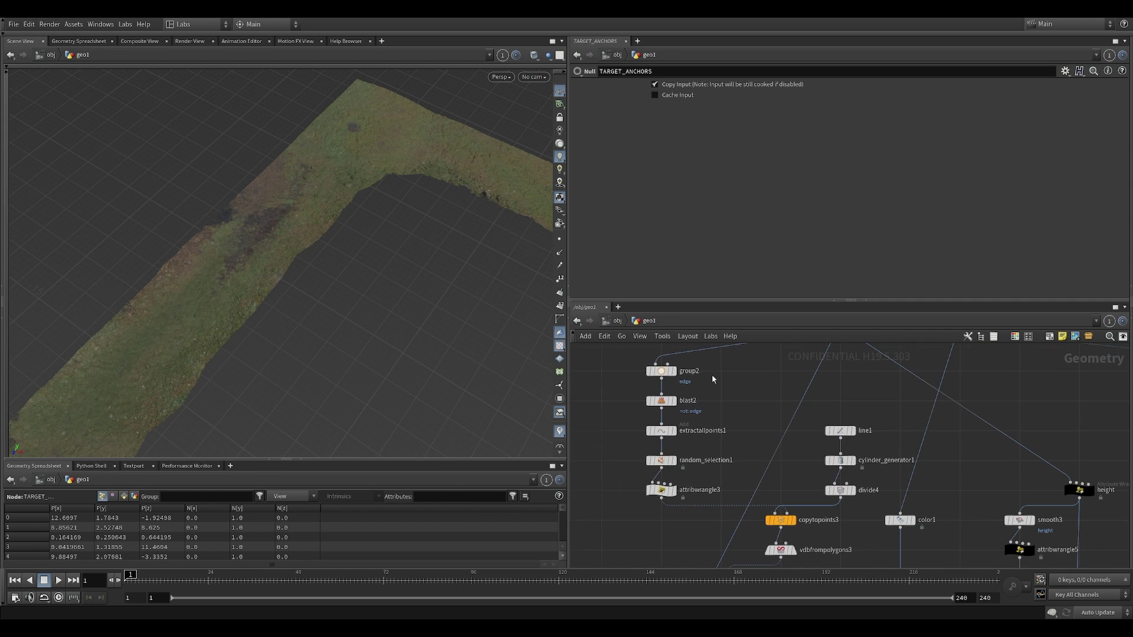
mouse_move(858, 421)
left_click_drag(542, 318, 401, 283)
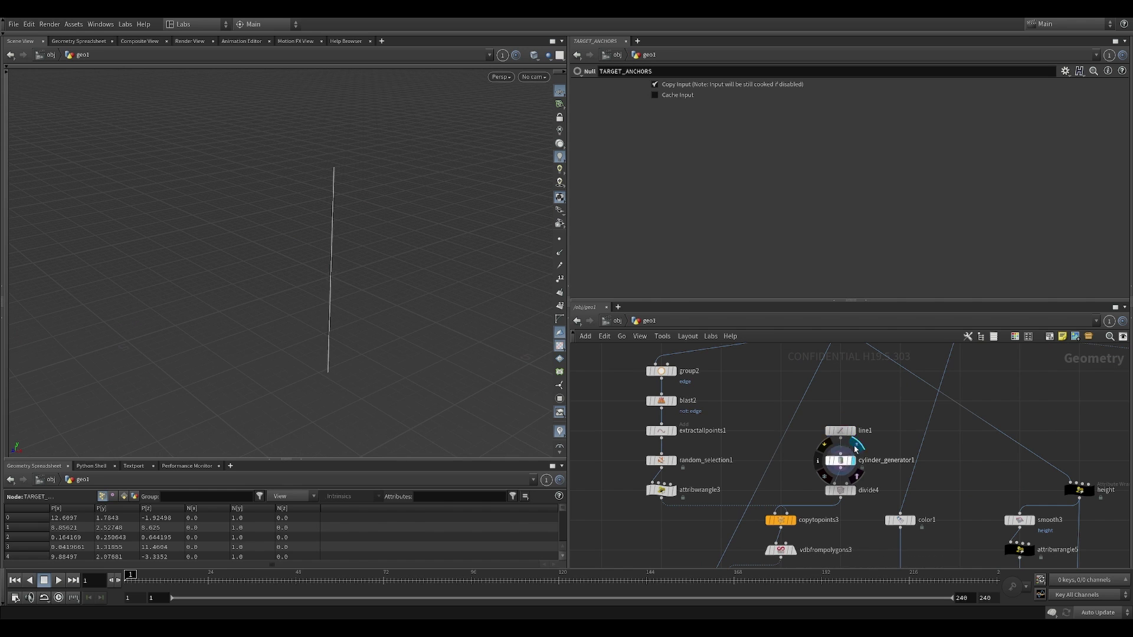
left_click(852, 461)
left_click(840, 461)
left_click_drag(394, 136, 405, 283)
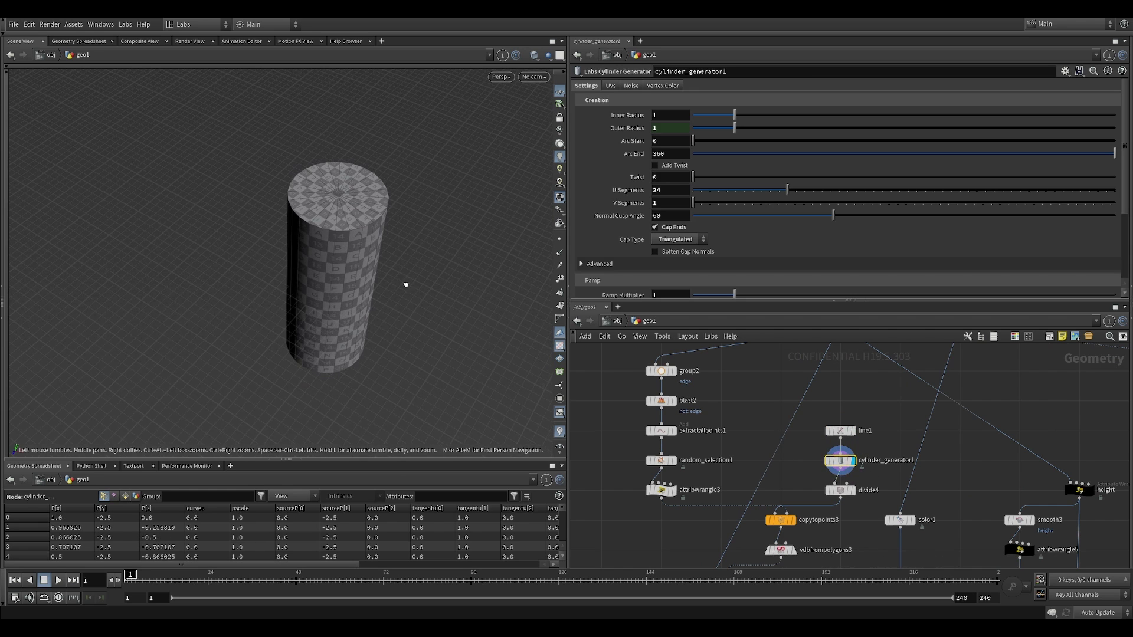
Review cylinder_generator1's settings and reveal the expression that drives its Outer Radius
scroll(731, 231, "down", 5)
scroll(731, 230, "up", 5)
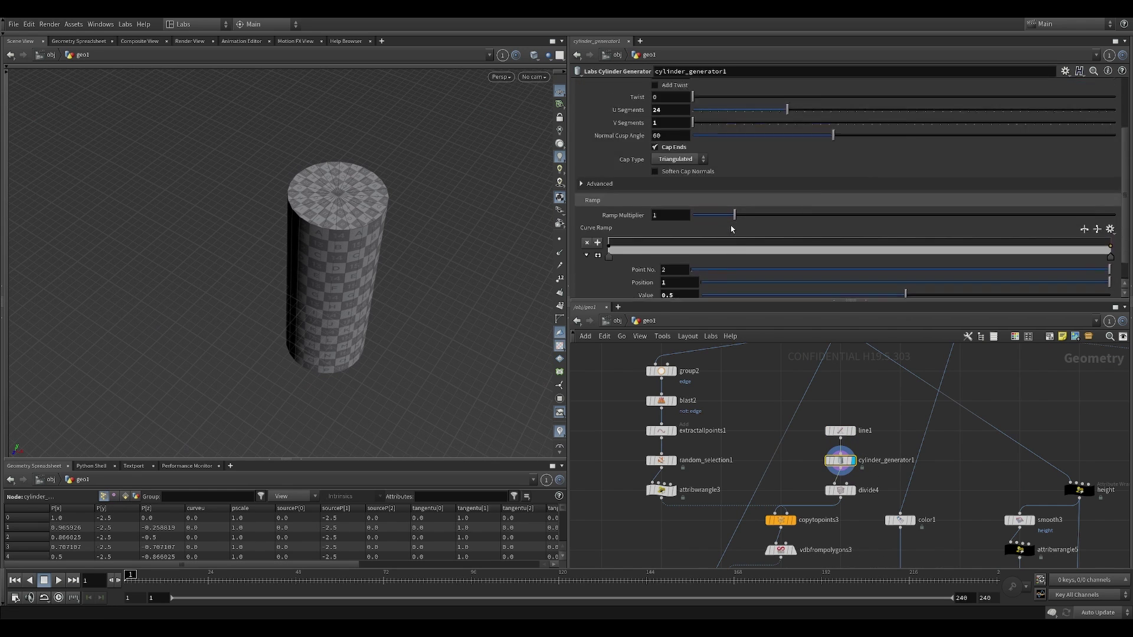
left_click(640, 131)
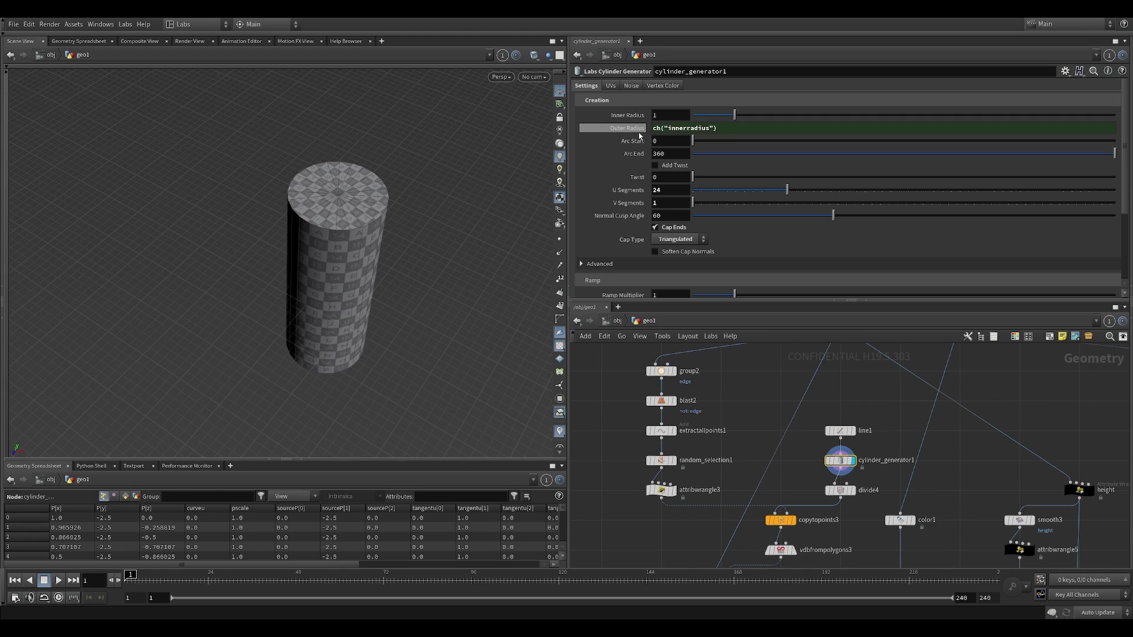
Switch the Outer Radius field of cylinder_generator1 from its expression to the evaluated value and inspect the capped cylinder
left_click(640, 131)
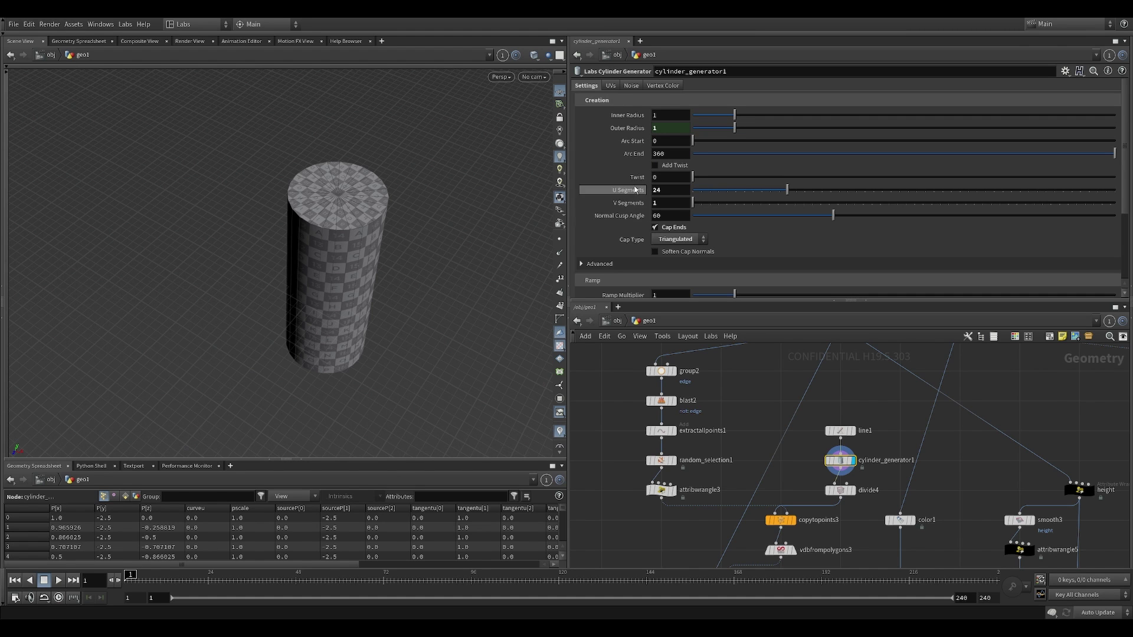
left_click_drag(349, 280, 349, 238)
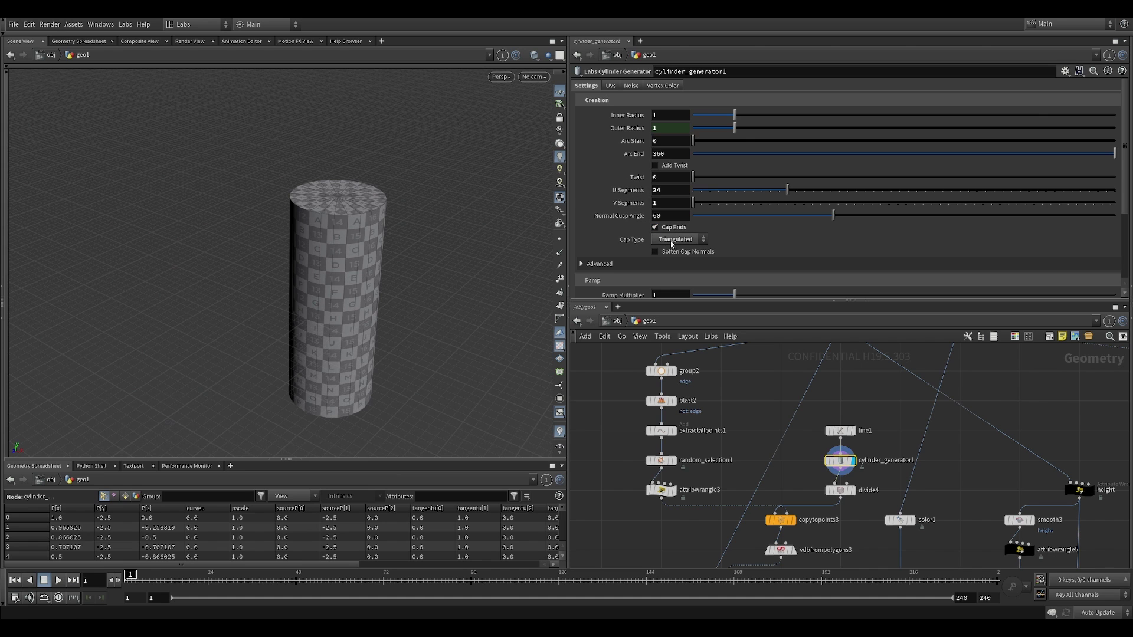
Show the divide4 node's result with its parameters and examine the divided cylinder up close
middle_click_drag(801, 477, 789, 431)
mouse_move(826, 448)
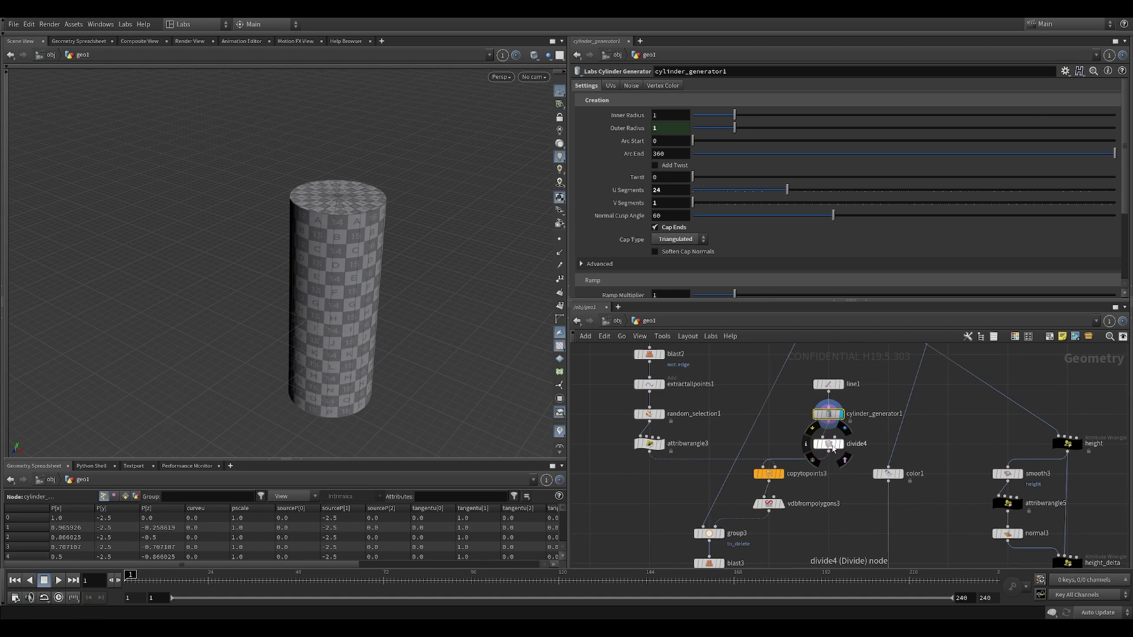
left_click(845, 429)
scroll(385, 262, "up", 4)
left_click_drag(858, 458, 796, 437)
middle_click_drag(794, 437, 796, 459)
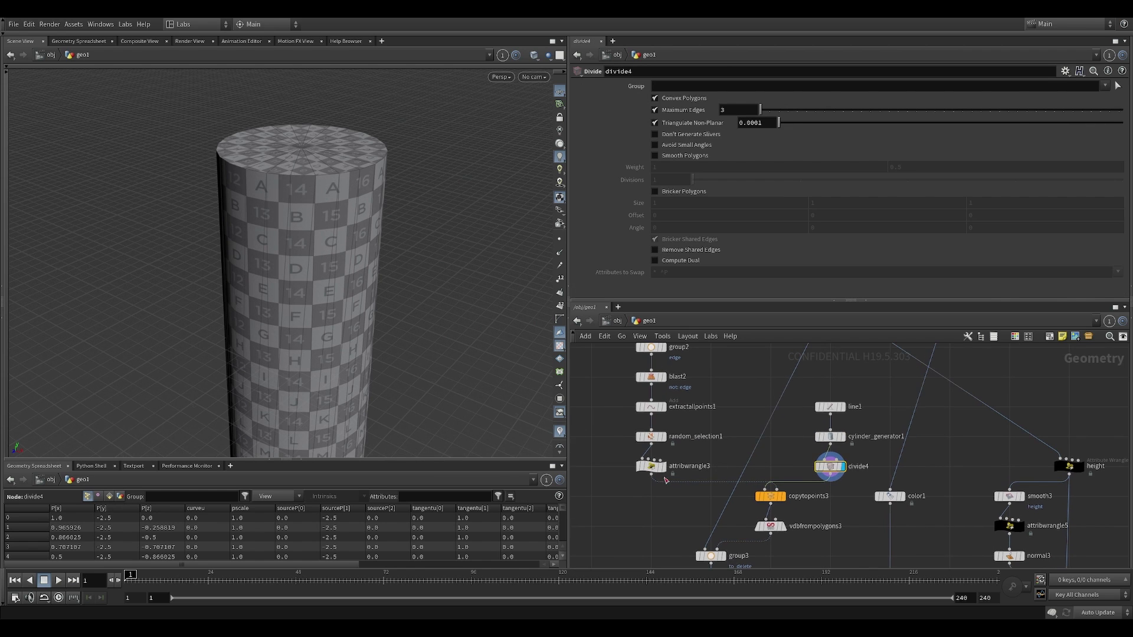
Display the group2 node with its parameters and examine the edge point group along the terrain strip's border
scroll(346, 299, "down", 5)
middle_click_drag(722, 418, 729, 490)
left_click(677, 415)
left_click(677, 393)
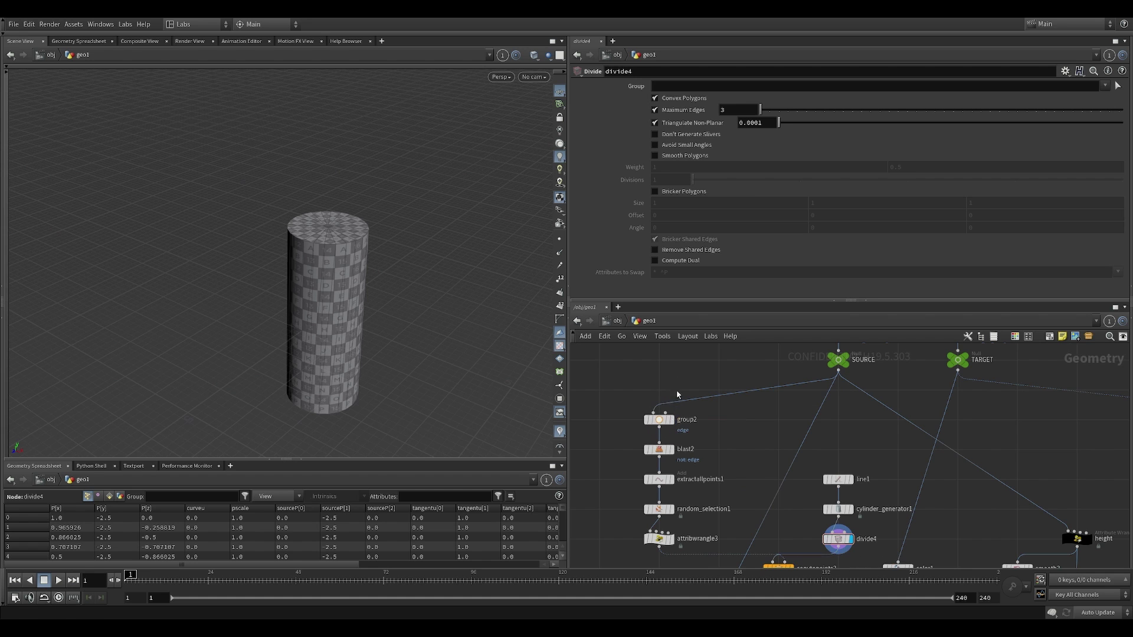
left_click(674, 420)
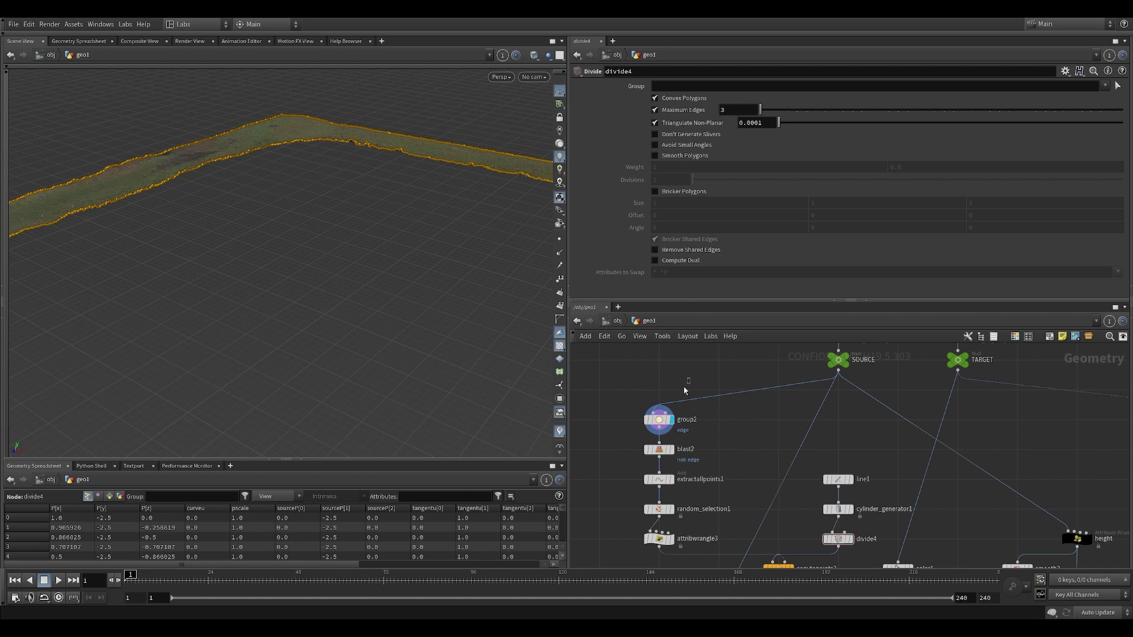
left_click_drag(684, 390, 656, 421)
scroll(349, 161, "down", 4)
left_click_drag(349, 162, 183, 223)
scroll(182, 222, "up", 5)
right_click_drag(251, 174, 111, 291)
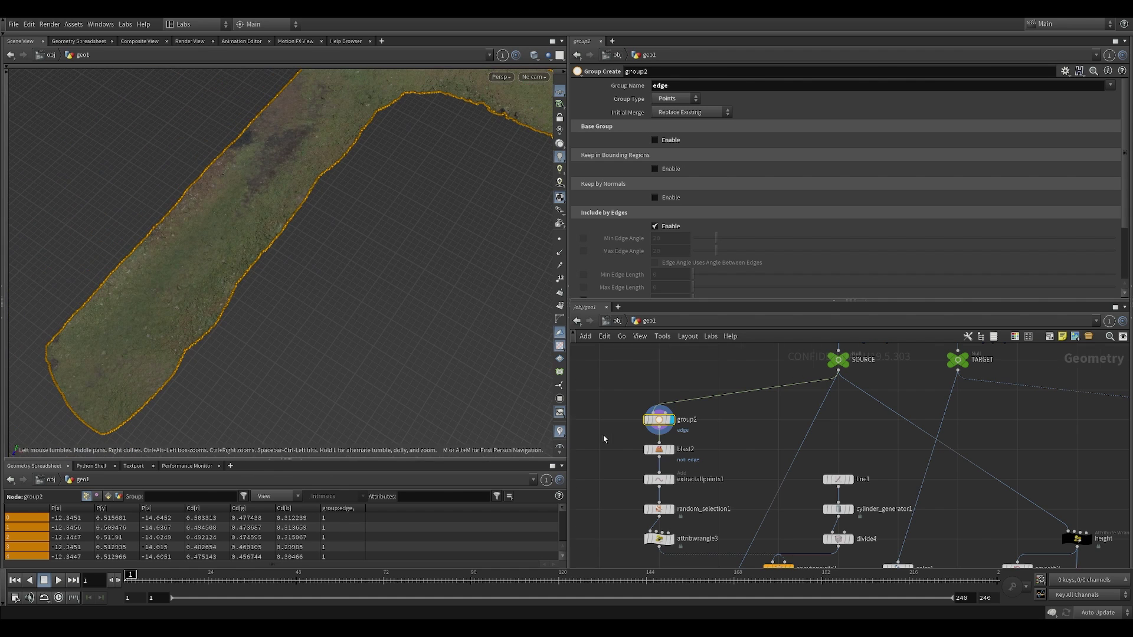
Display the blast2 node with its parameters and examine the geometry kept from the edge group
scroll(605, 439, "up", 3)
left_click(696, 458)
left_click(717, 458)
left_click_drag(744, 465, 745, 467)
right_click_drag(272, 313, 338, 261)
right_click_drag(223, 291, 301, 260)
right_click_drag(194, 256, 408, 168)
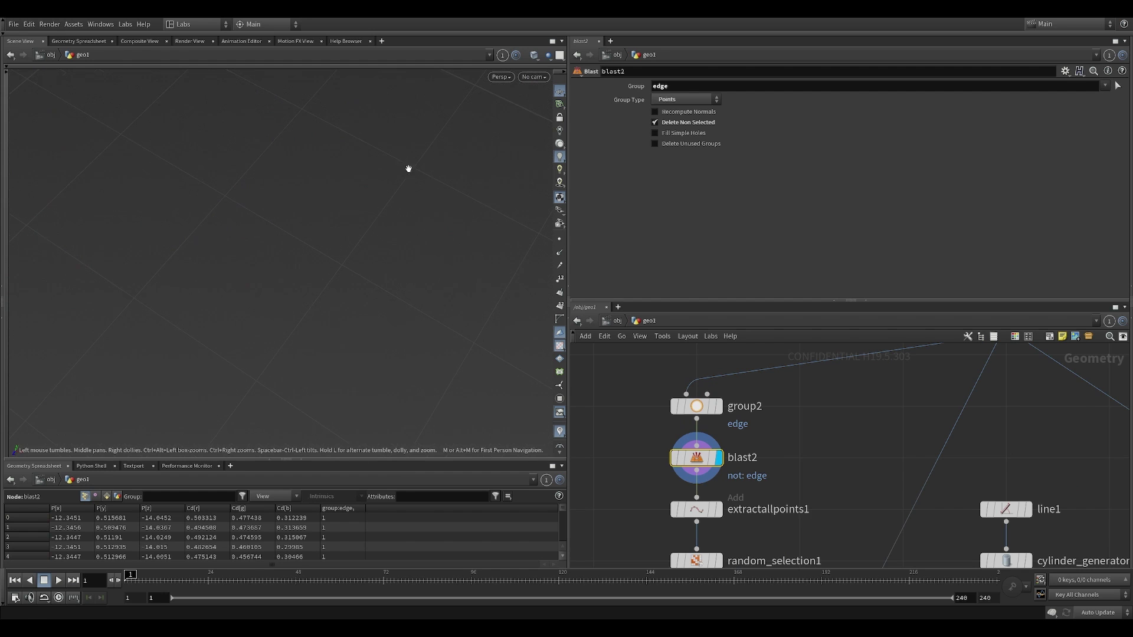
left_click_drag(307, 327, 429, 336)
Display the extractallpoints1 node with its parameters to view the border as bare points
middle_click_drag(806, 468, 808, 411)
left_click_drag(624, 437, 761, 472)
left_click(719, 453)
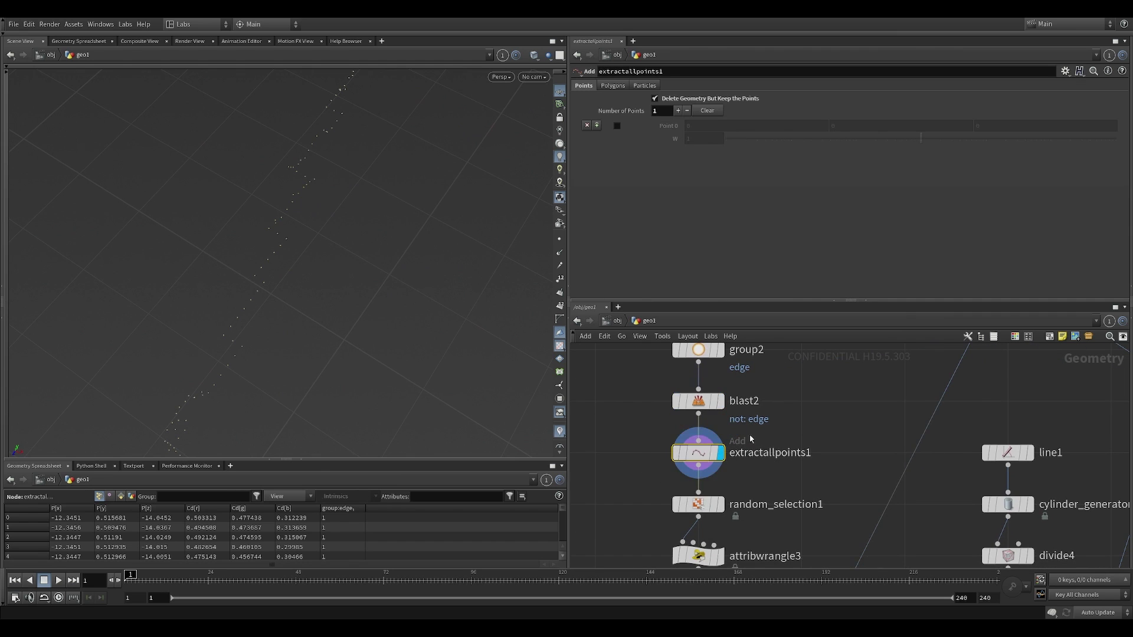
Open the random_selection1 parameters and display the node's thinned border points
middle_click_drag(719, 452, 710, 359)
left_click_drag(635, 412, 702, 428)
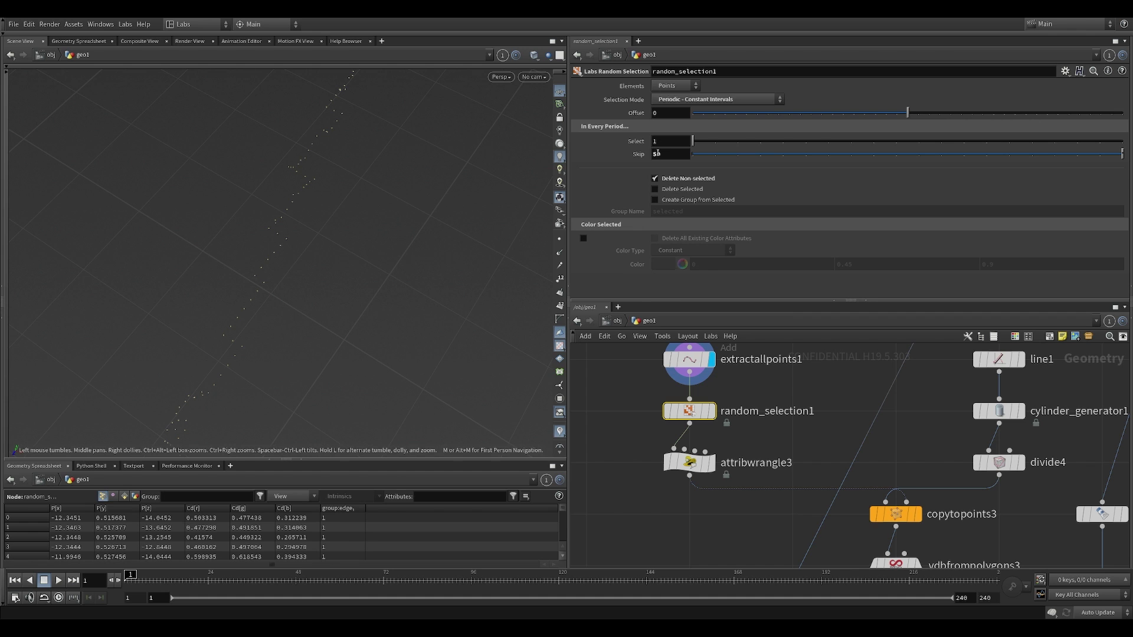
left_click(711, 411)
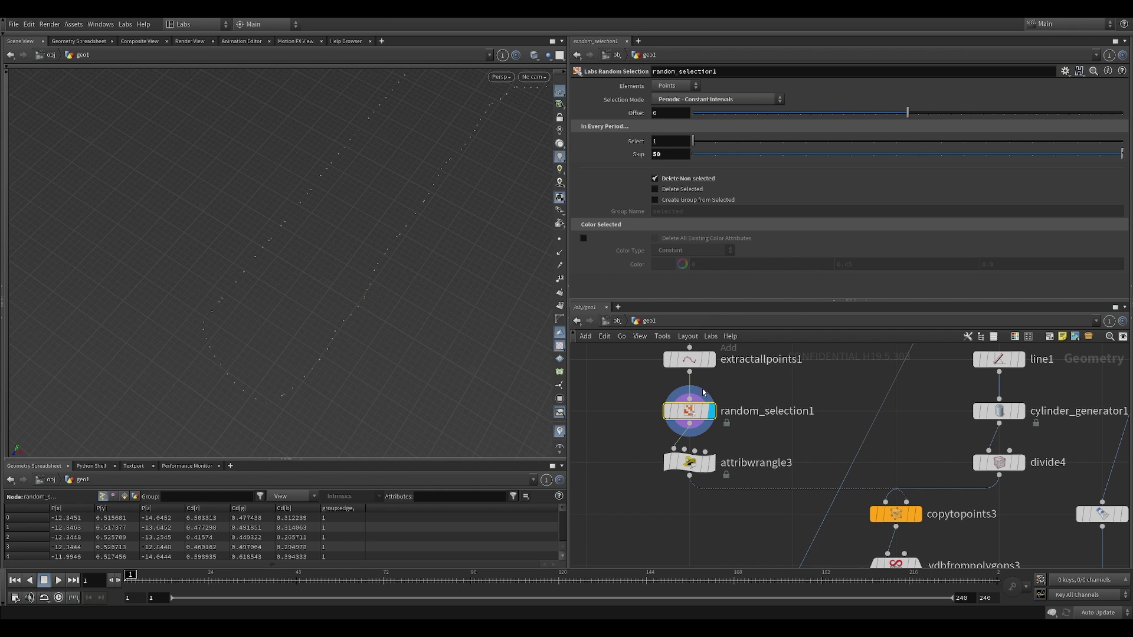
Bypass random_selection1 and re-enable it to compare the border points with and without the reduction
left_click(663, 387)
left_click(662, 388)
left_click(662, 389)
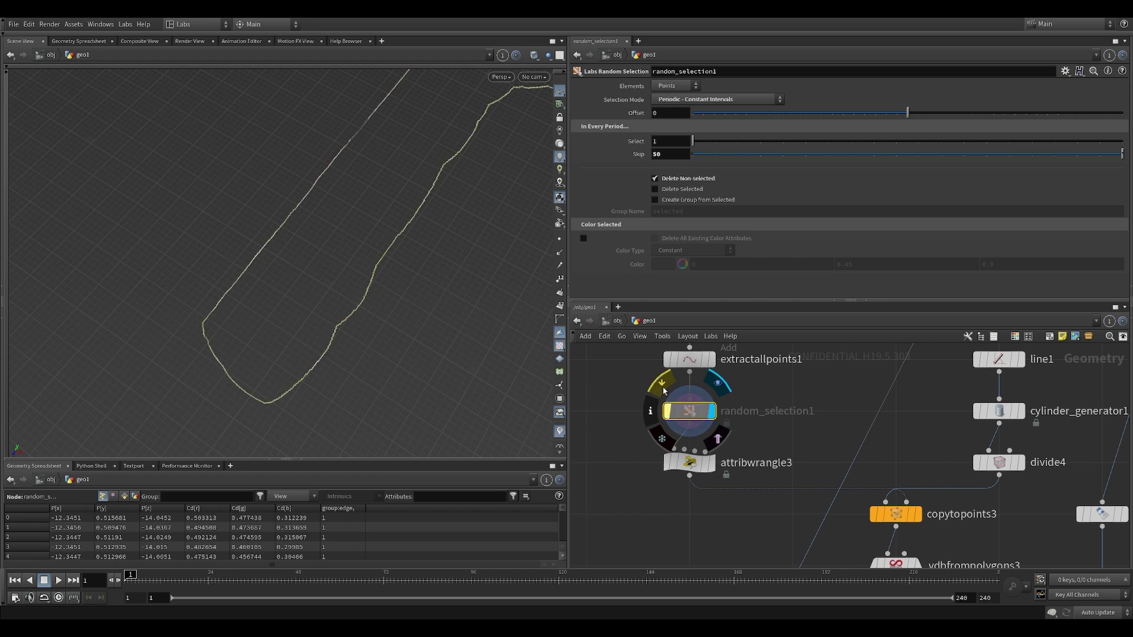
left_click(662, 388)
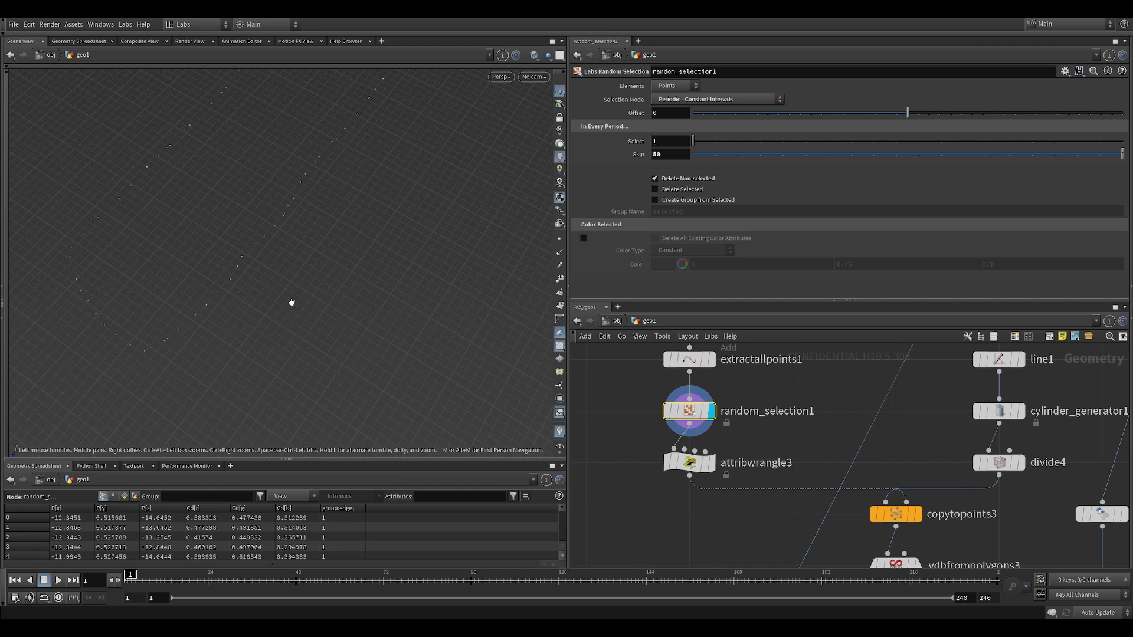
left_click_drag(258, 303, 407, 384)
Display the attribwrangle3 node with its VEX code and inspect the point outline in the viewport
left_click_drag(587, 442, 714, 493)
left_click(713, 463)
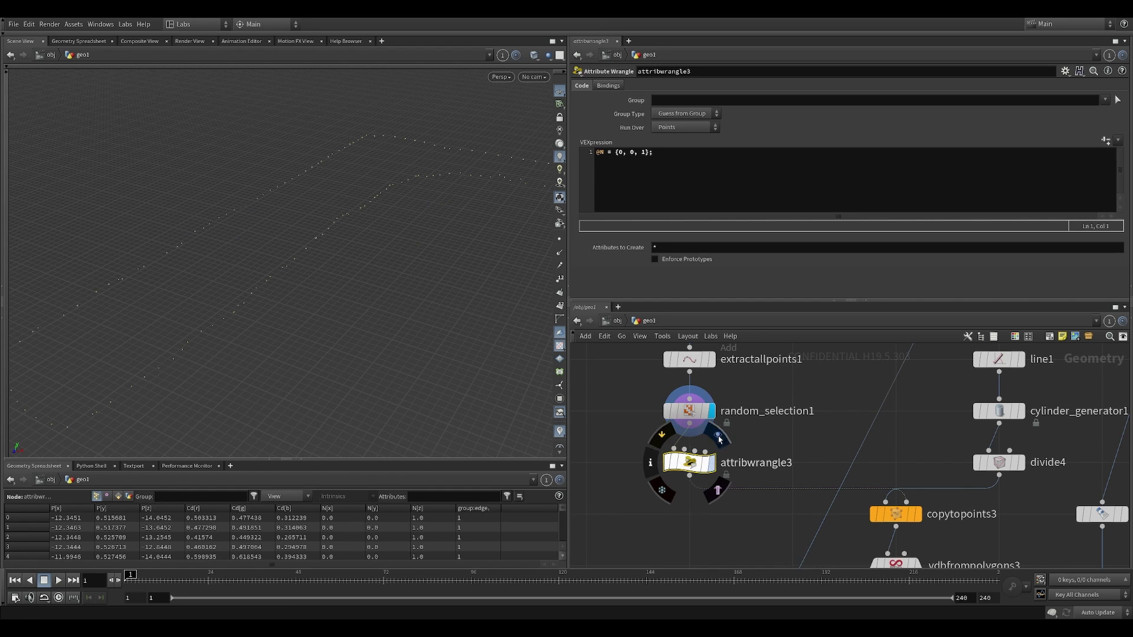
left_click_drag(382, 301, 309, 310)
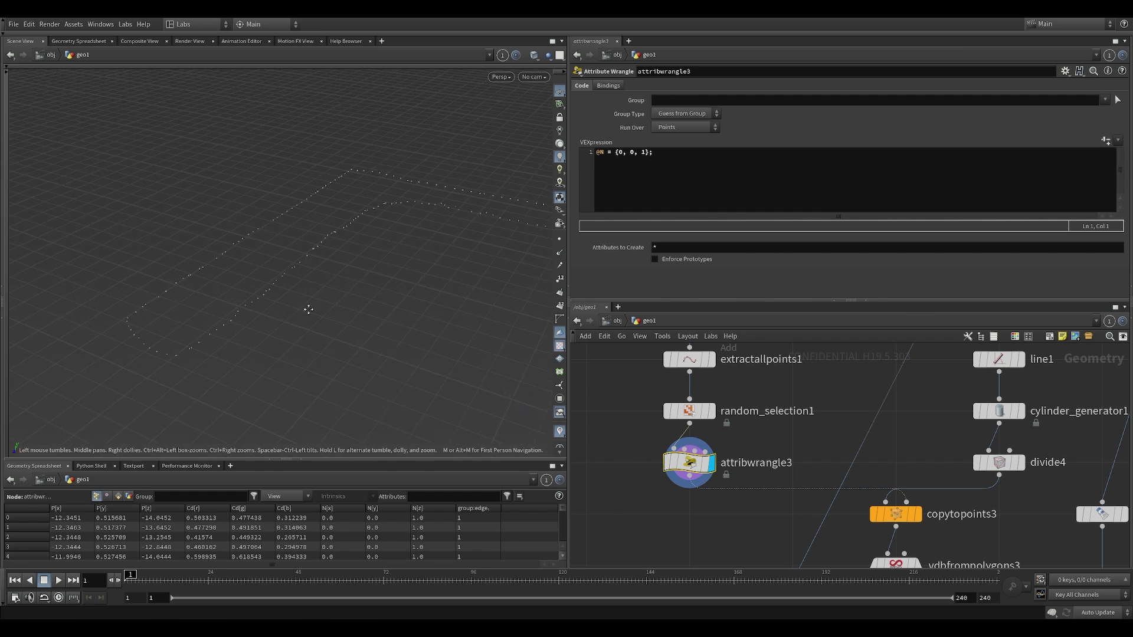
Display the copytopoints3 node and examine the cylinders copied along the terrain border from several angles
middle_click_drag(854, 501, 837, 448)
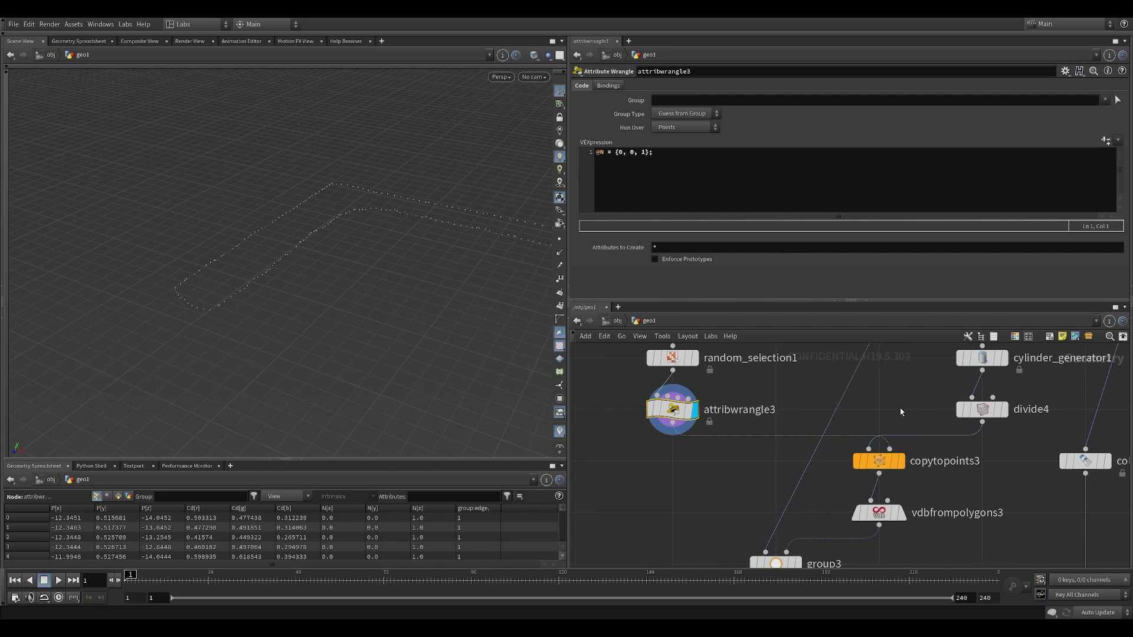
left_click(908, 435)
left_click_drag(412, 210, 375, 236)
right_click_drag(269, 218, 472, 171)
left_click_drag(448, 174, 392, 230)
middle_click_drag(459, 195, 225, 120)
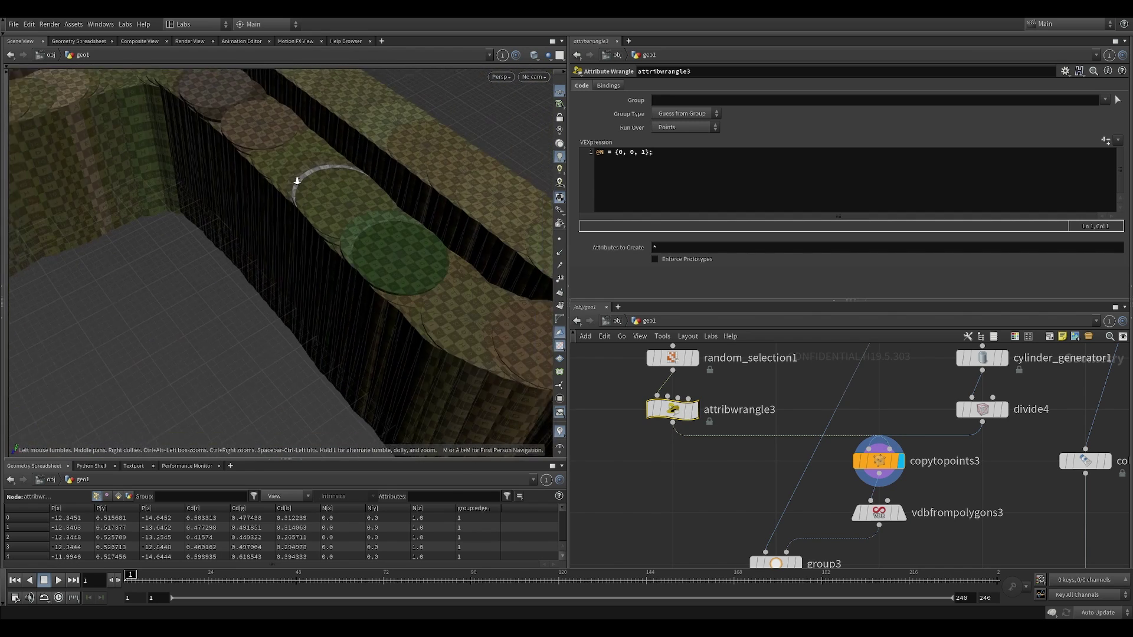
right_click_drag(297, 179, 174, 207)
right_click_drag(275, 225, 195, 237)
middle_click_drag(195, 237, 321, 212)
left_click_drag(321, 213, 351, 187)
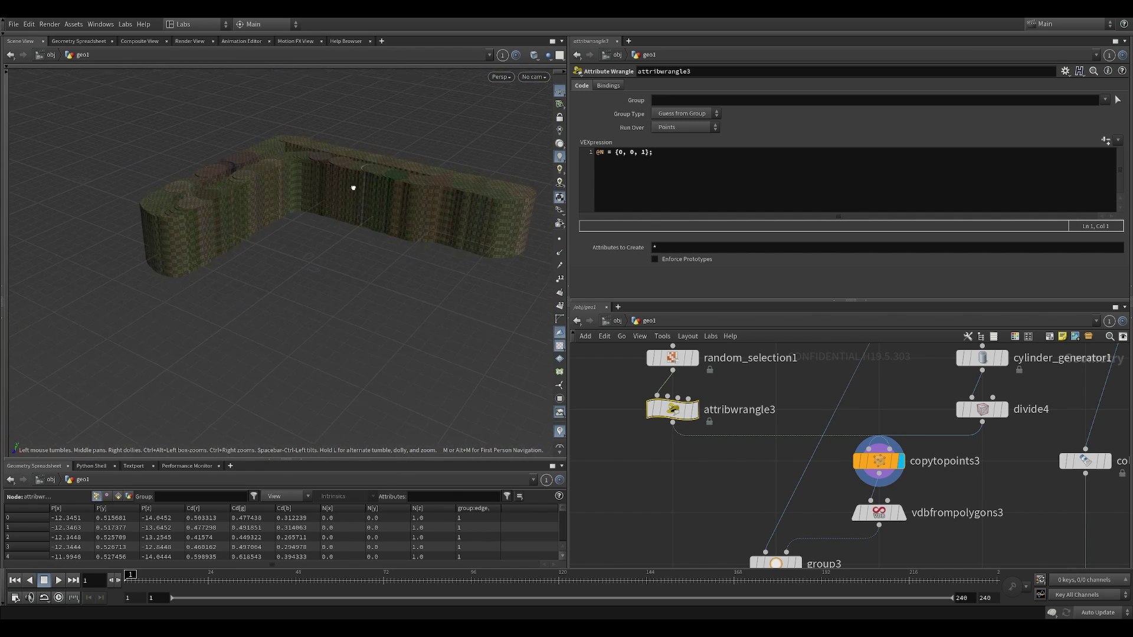
right_click_drag(351, 187, 373, 125)
left_click_drag(139, 236, 116, 233)
right_click_drag(117, 232, 444, 144)
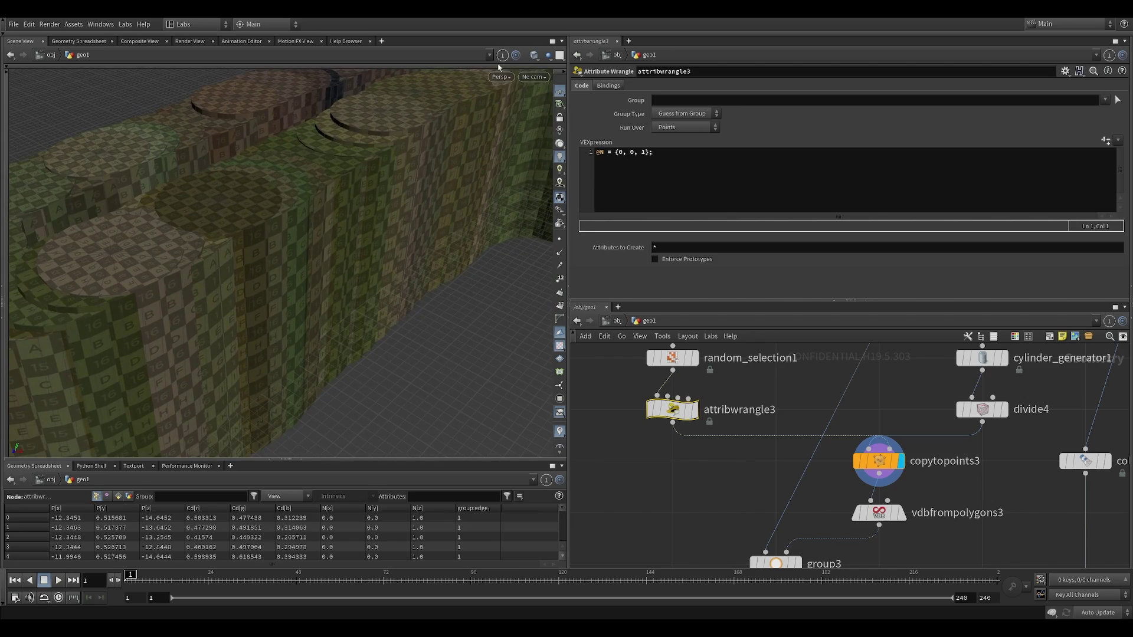
Inspect the copied cylinders in Wireframe Ghost shading, then return the viewport to Smooth Shaded
left_click(534, 55)
left_click(560, 102)
mouse_move(360, 212)
left_mouse_down()
mouse_move(314, 180)
mouse_move(344, 225)
mouse_move(360, 292)
mouse_move(353, 200)
left_mouse_up()
right_click_drag(353, 199, 233, 233)
left_click_drag(233, 234, 379, 258)
left_click_drag(448, 189, 482, 93)
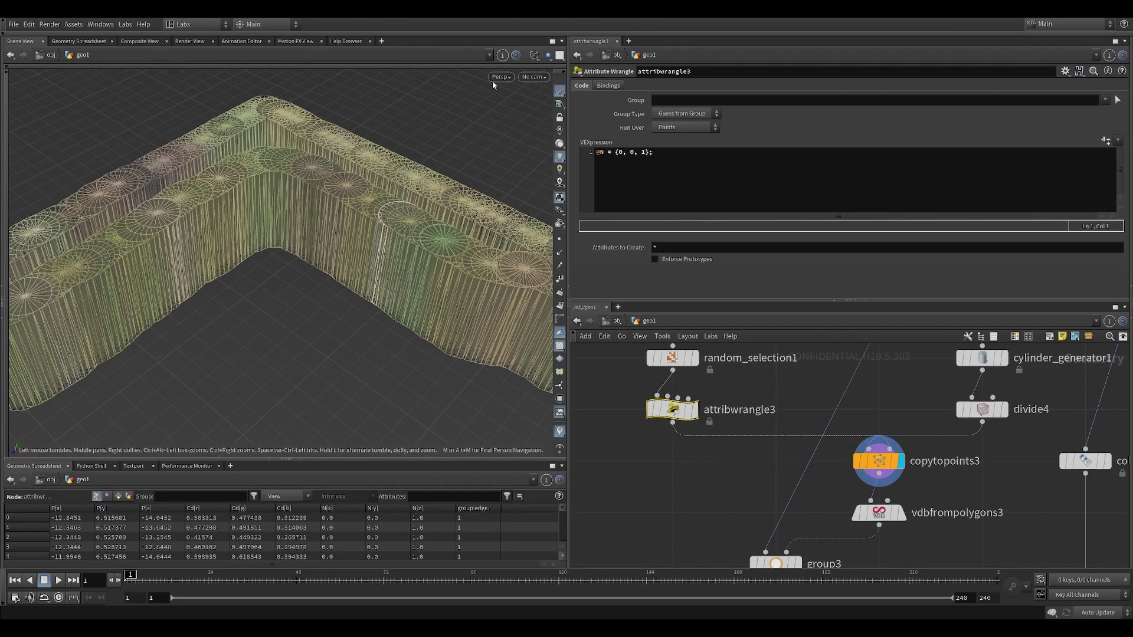
left_click(533, 55)
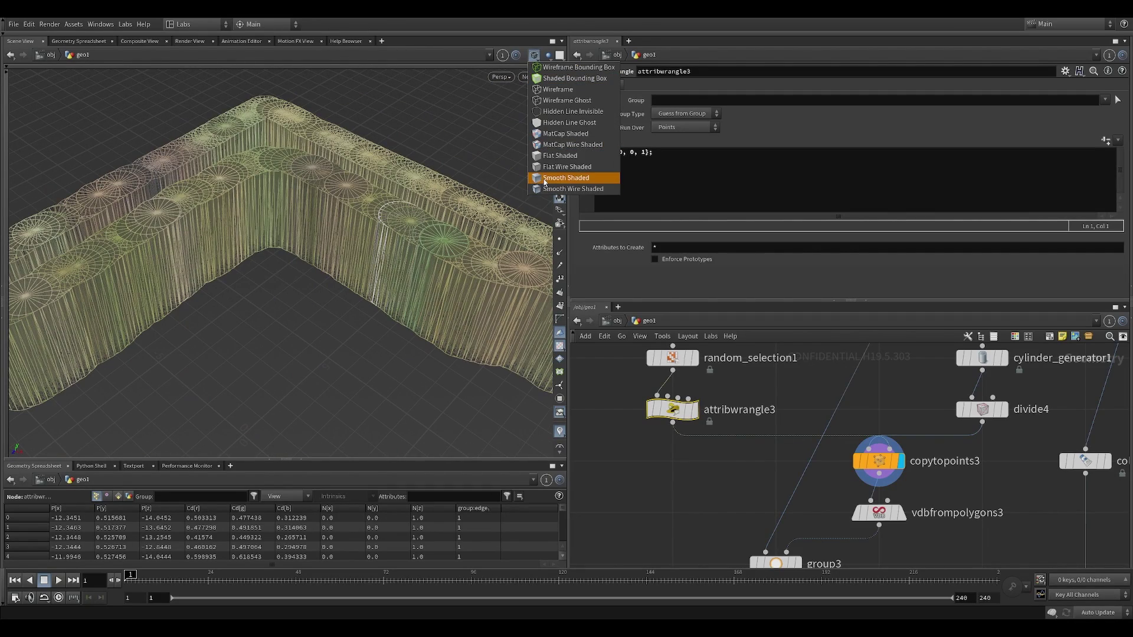
left_click(554, 178)
mouse_move(354, 248)
left_mouse_down()
mouse_move(263, 232)
mouse_move(342, 235)
left_mouse_up()
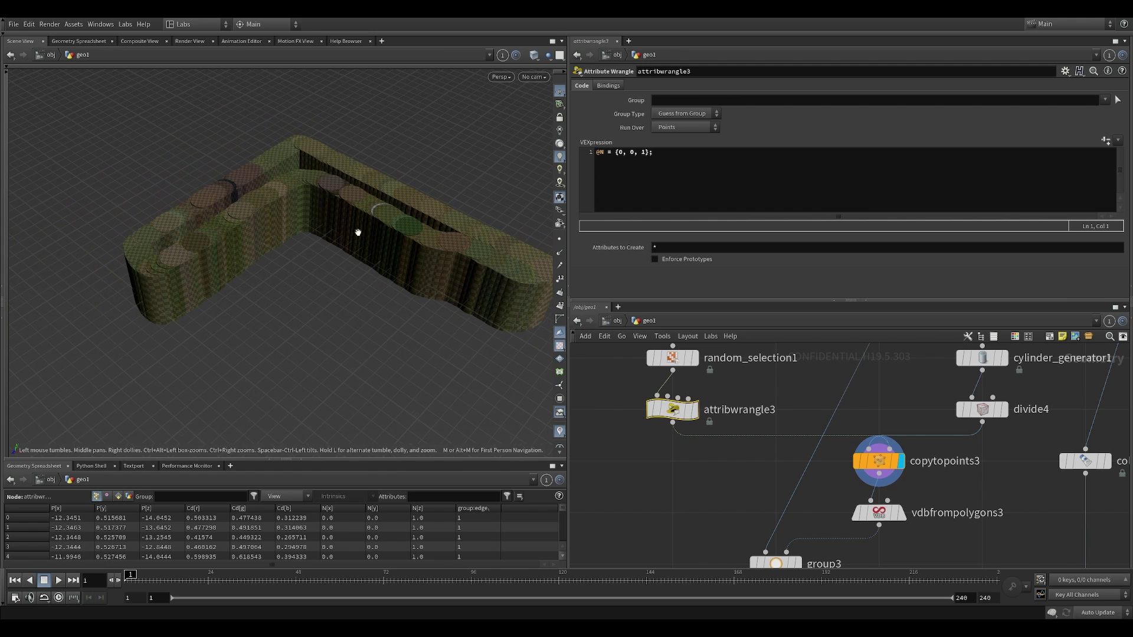
Display the vdbfrompolygons3 node with its parameters and examine the merged VDB volume of the cylinders
middle_click_drag(797, 462, 675, 403)
scroll(747, 427, "up", 3)
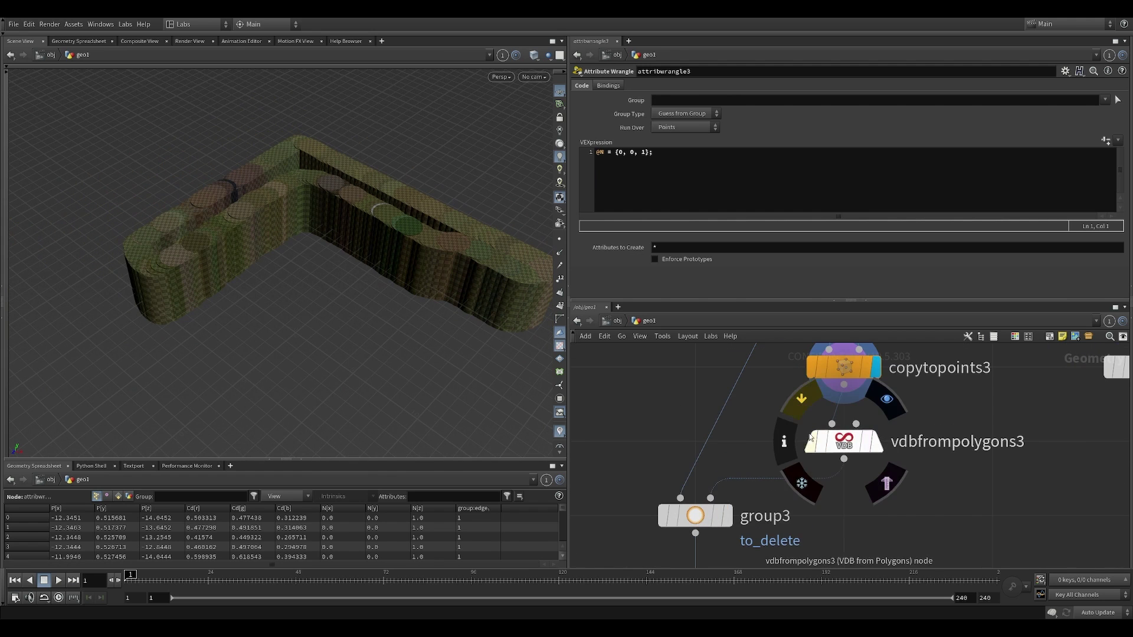
left_click_drag(747, 428, 920, 466)
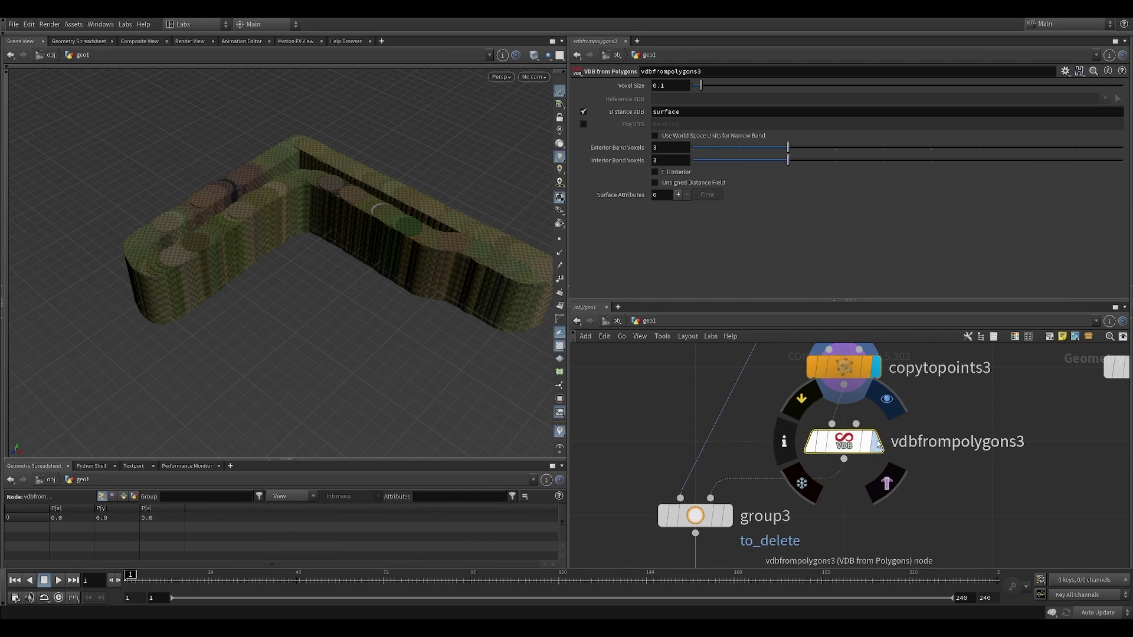
left_click(901, 409)
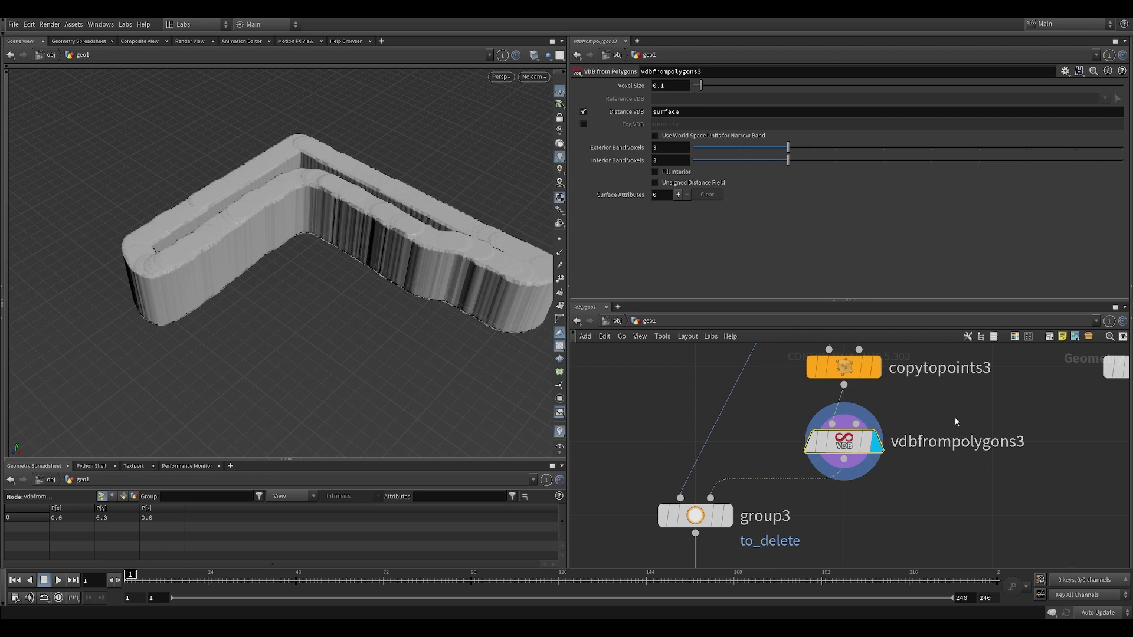
scroll(394, 130, "up", 5)
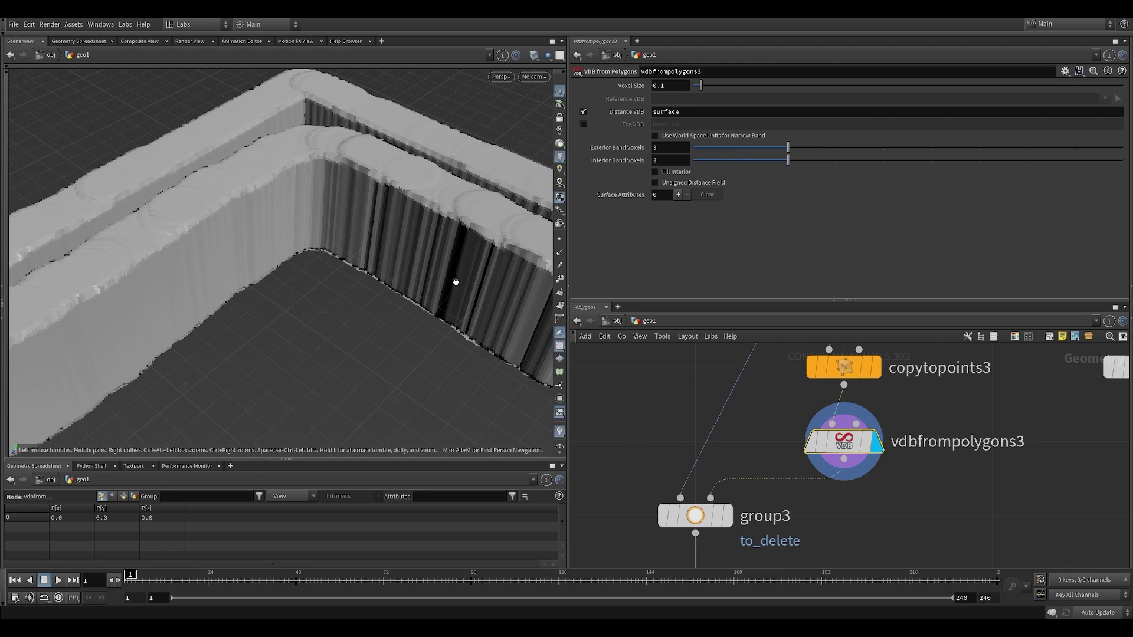
scroll(780, 438, "down", 3)
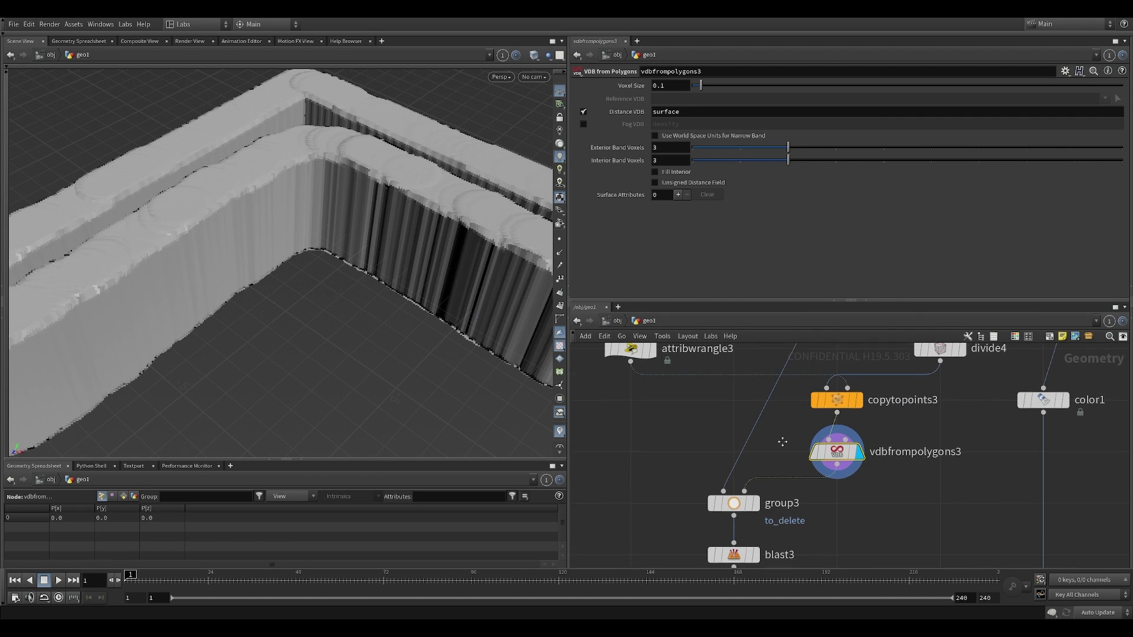
middle_click_drag(761, 444, 761, 472)
scroll(428, 220, "down", 4)
left_click_drag(428, 220, 345, 223)
Display the group3 node with its bounding volume settings and examine the to_delete points along the terrain strip
middle_click_drag(704, 458, 705, 375)
left_click_drag(643, 400, 761, 466)
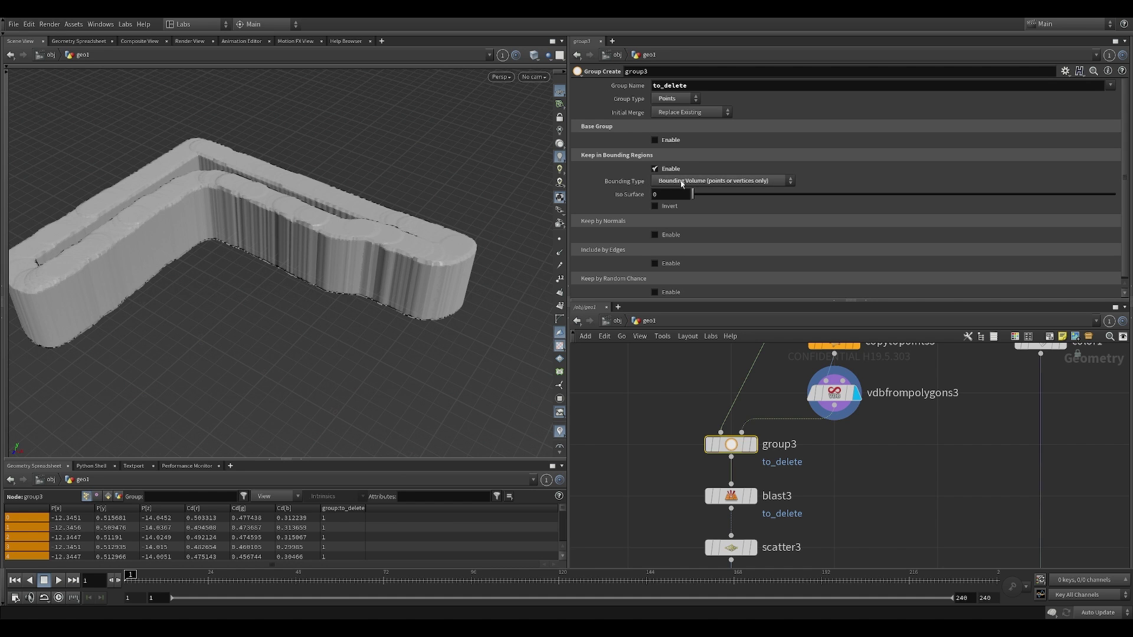
left_click_drag(140, 217, 477, 311)
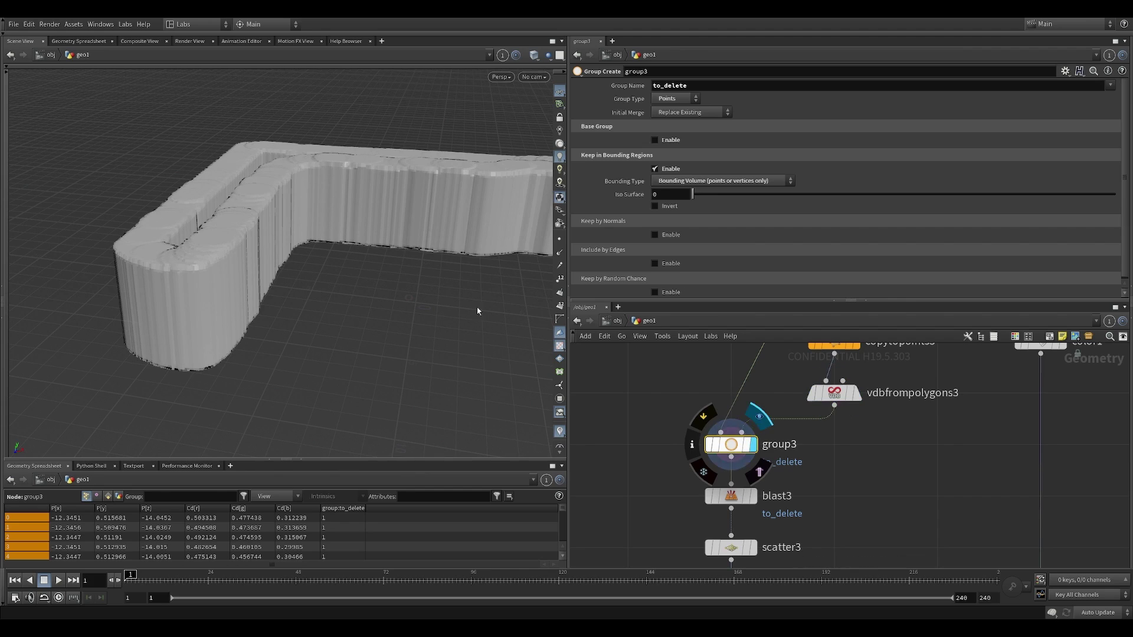
left_click_drag(309, 209, 313, 268)
scroll(299, 253, "up", 5)
right_click_drag(277, 335, 179, 339)
left_click_drag(422, 330, 374, 261)
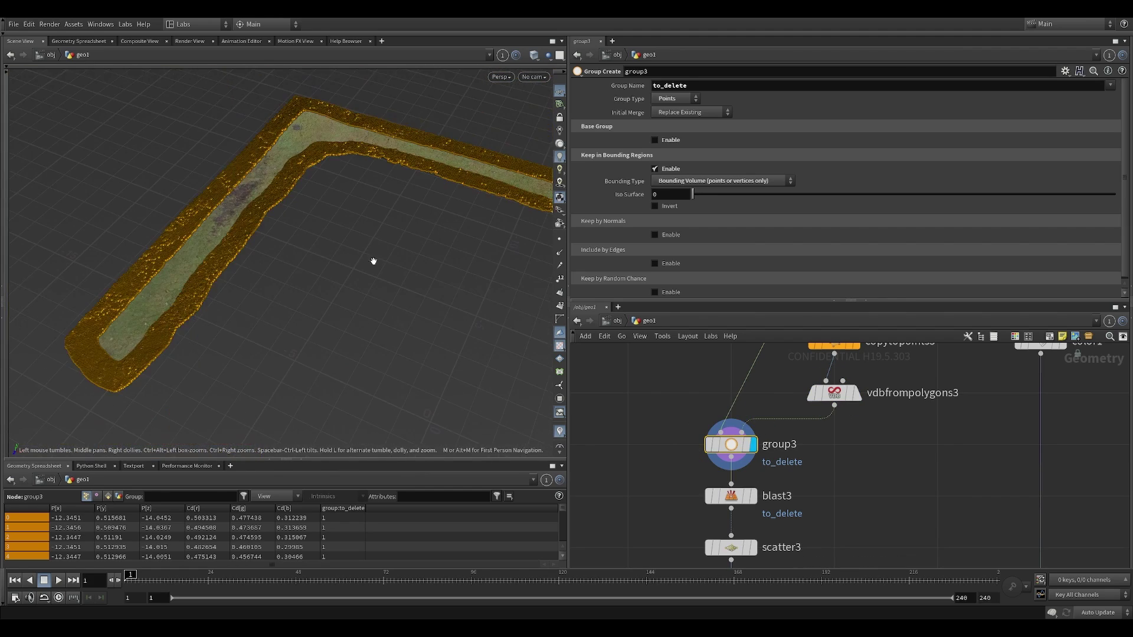
middle_click_drag(386, 252, 252, 251)
right_click_drag(252, 250, 218, 277)
Display the blast3 node with its parameters to view the terrain strip without the to_delete points
mouse_move(758, 494)
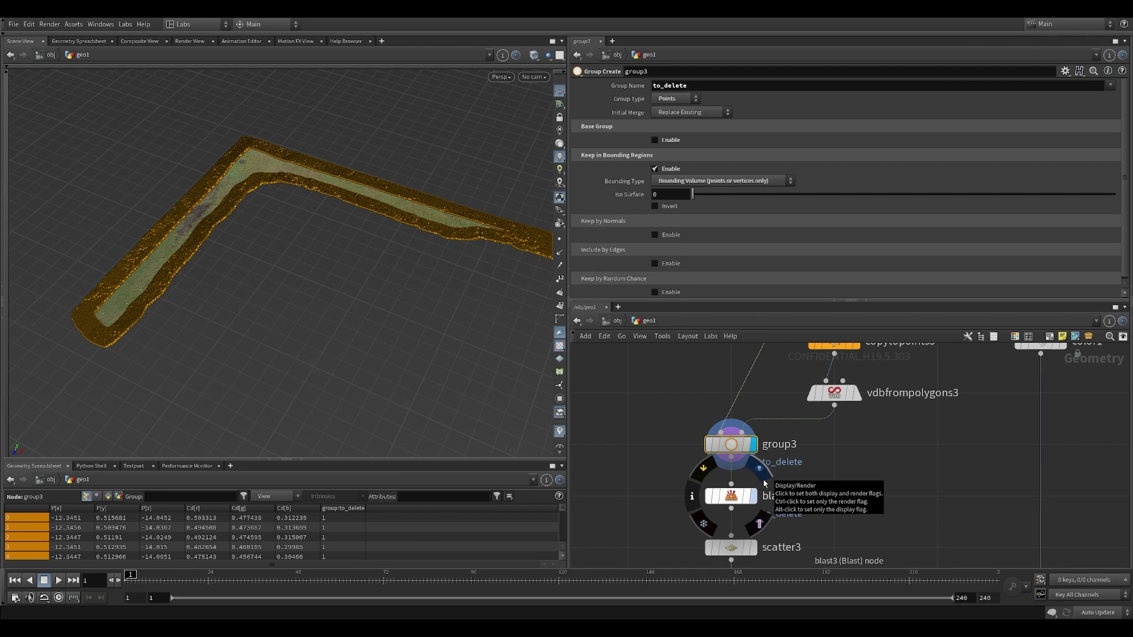
left_click(767, 480)
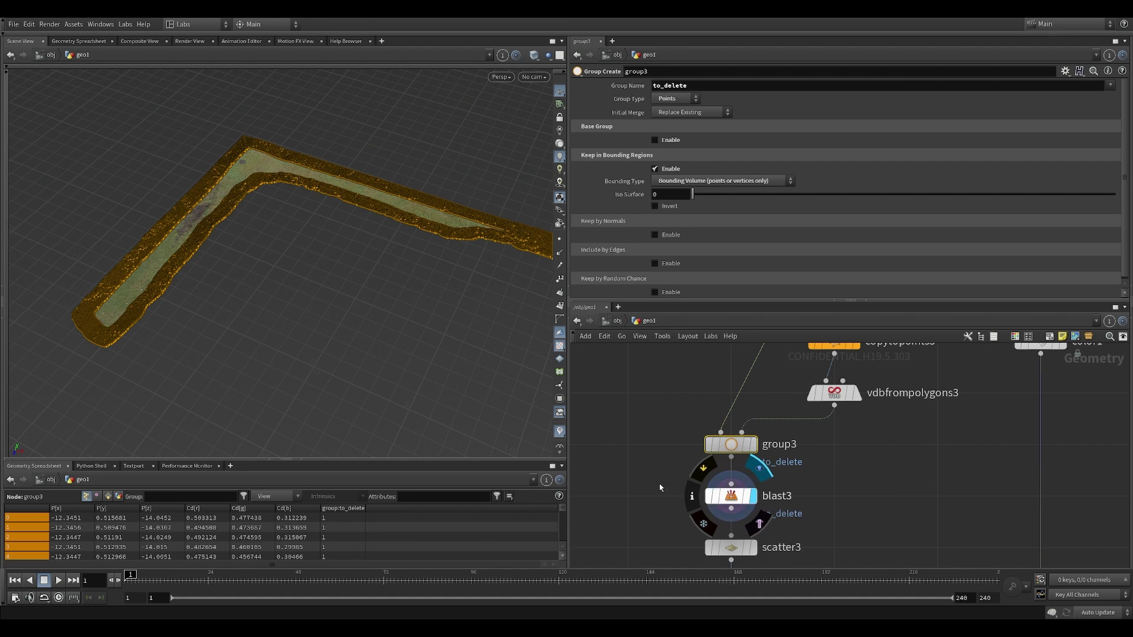
left_click(731, 495)
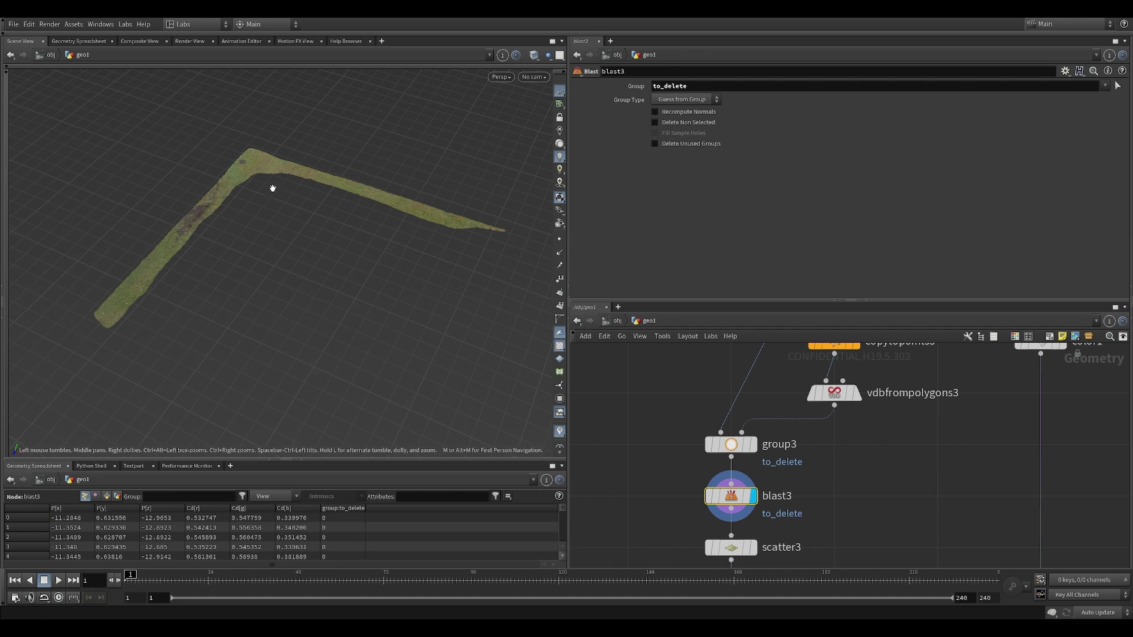
Display the scatter3 node with its parameters and examine the points scattered over the trimmed source strip
middle_click_drag(666, 501, 662, 436)
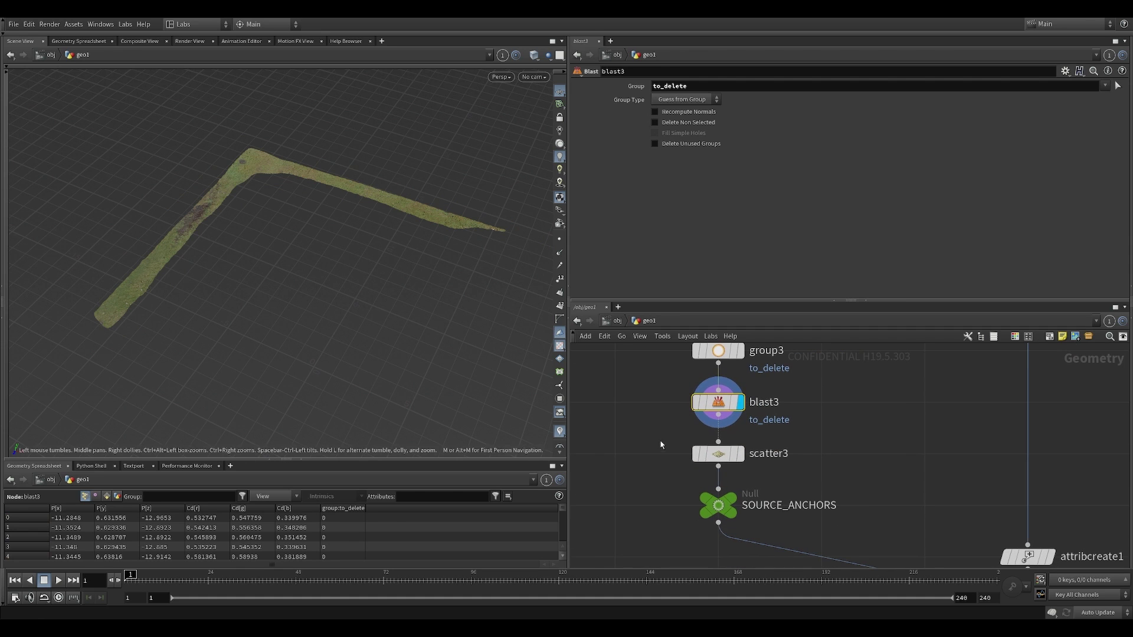
left_click(737, 456)
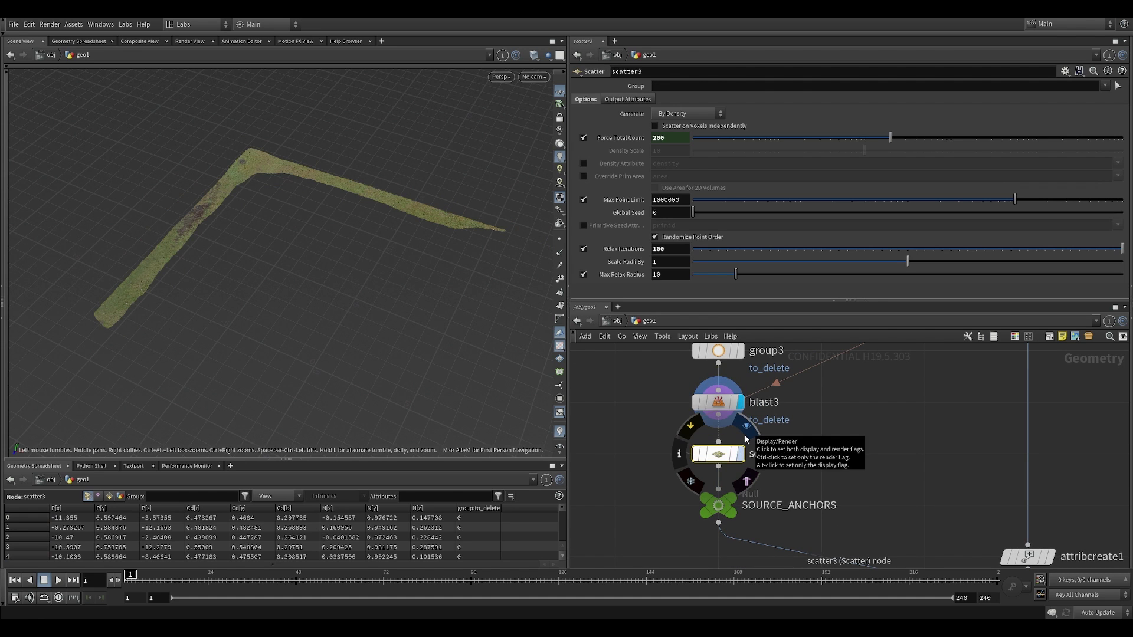
left_click(747, 439)
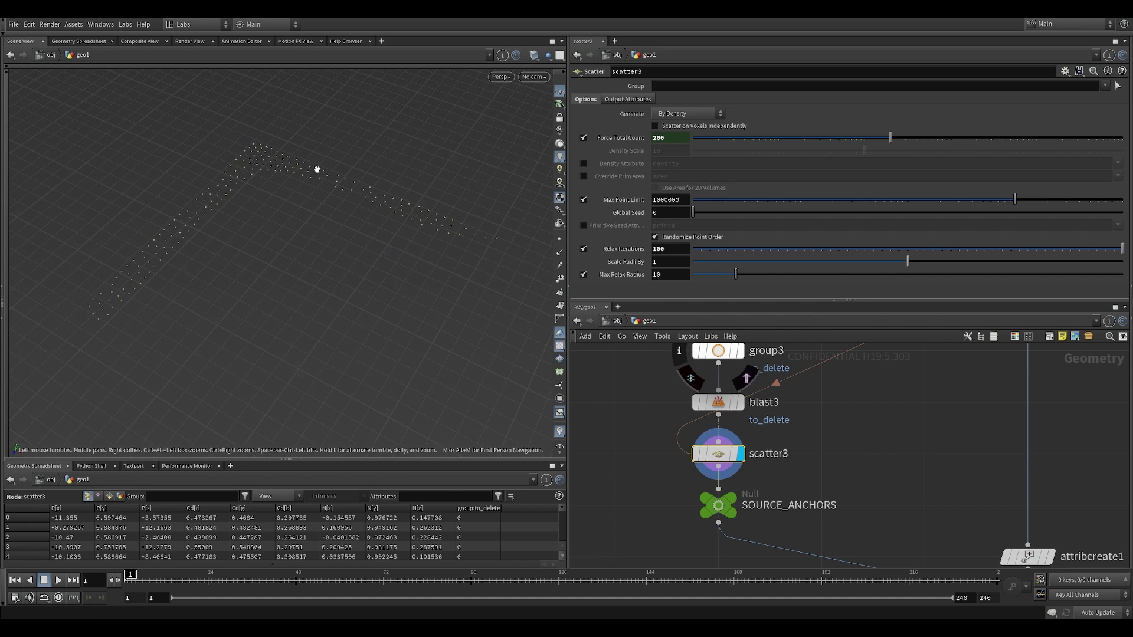
scroll(879, 460, "down", 4)
scroll(824, 480, "up", 3)
Display the SOURCE_ANCHORS null and the TARGET_ANCHORS null in turn to compare the two sets of anchor points
left_click(797, 463)
scroll(796, 477, "down", 5)
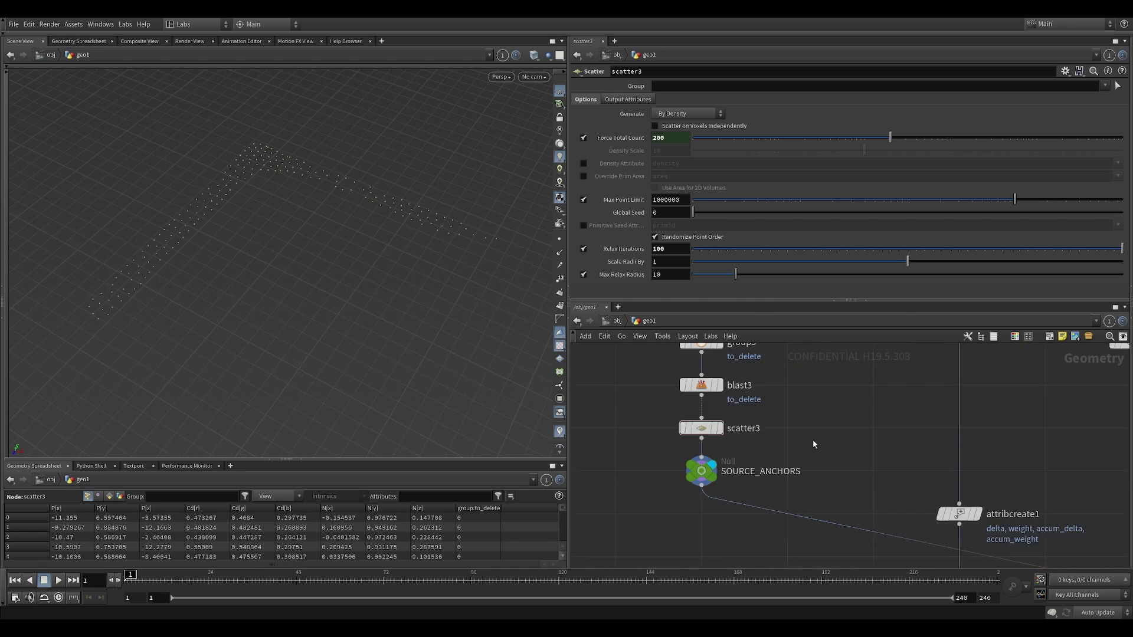
scroll(803, 462, "down", 3)
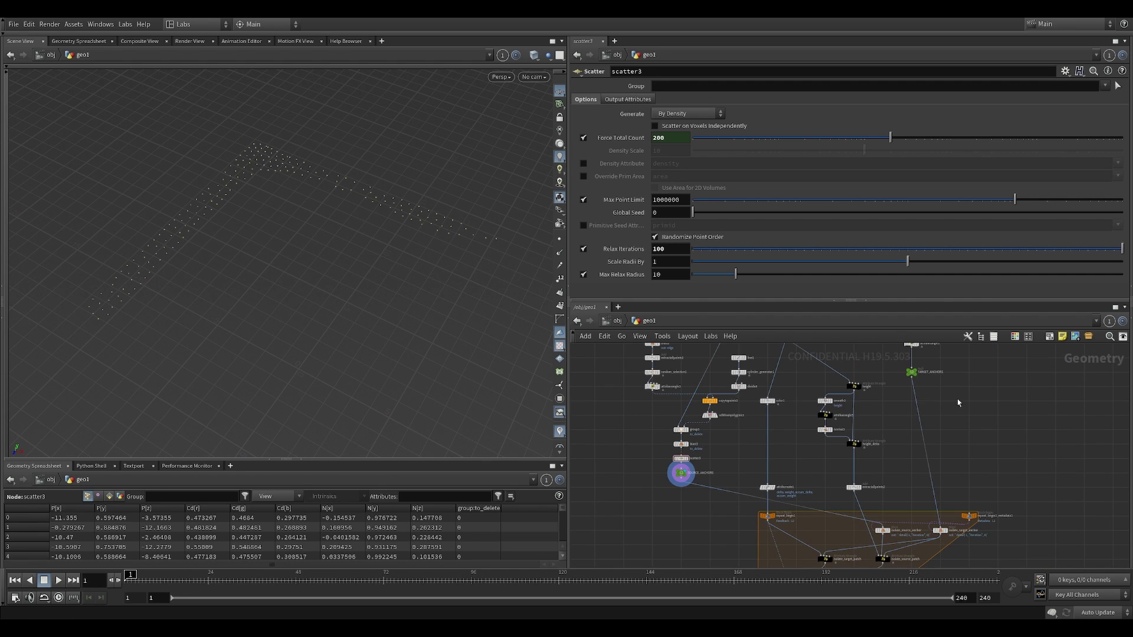
left_click(914, 375)
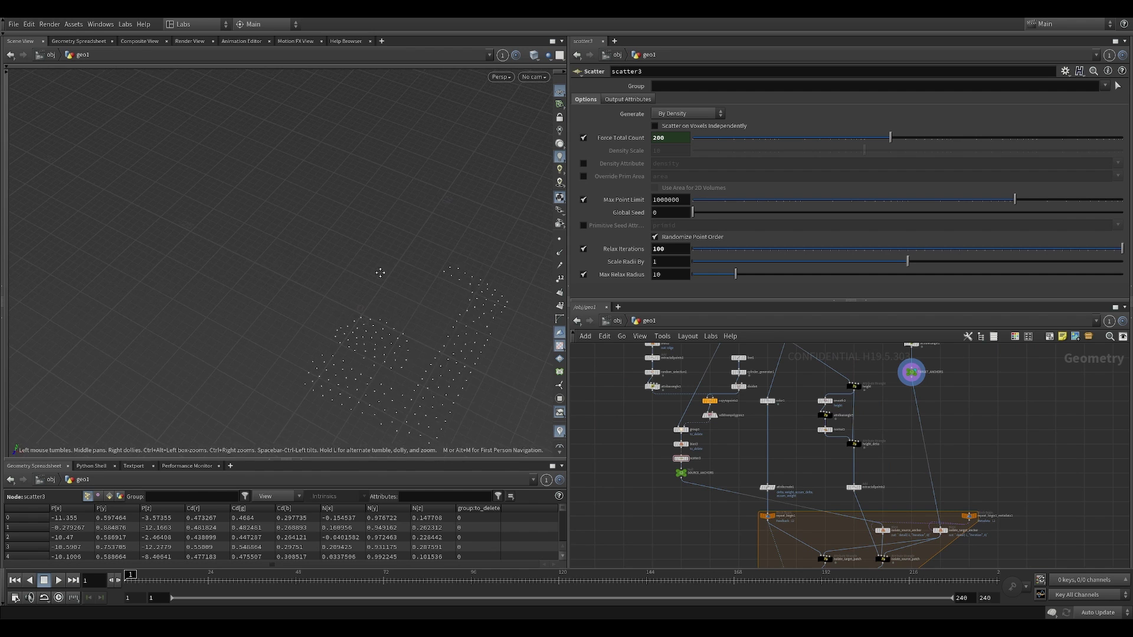
scroll(732, 451, "up", 6)
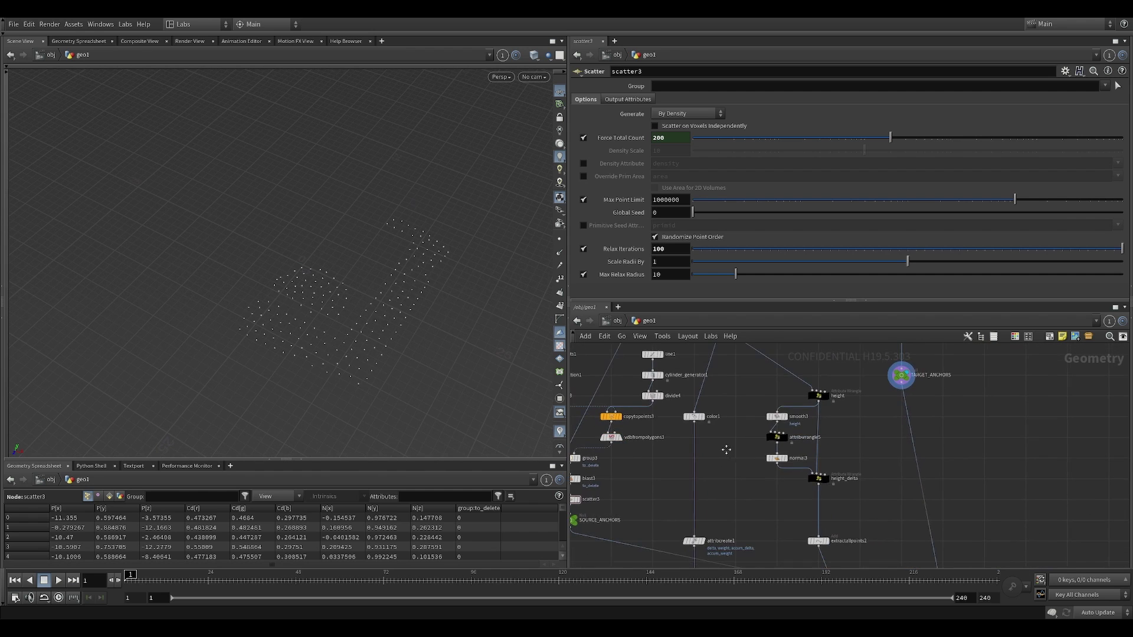
Display the color1 node with its parameters and examine the black target terrain from several angles
scroll(715, 439, "up", 2)
middle_click_drag(740, 399, 765, 406)
mouse_move(725, 417)
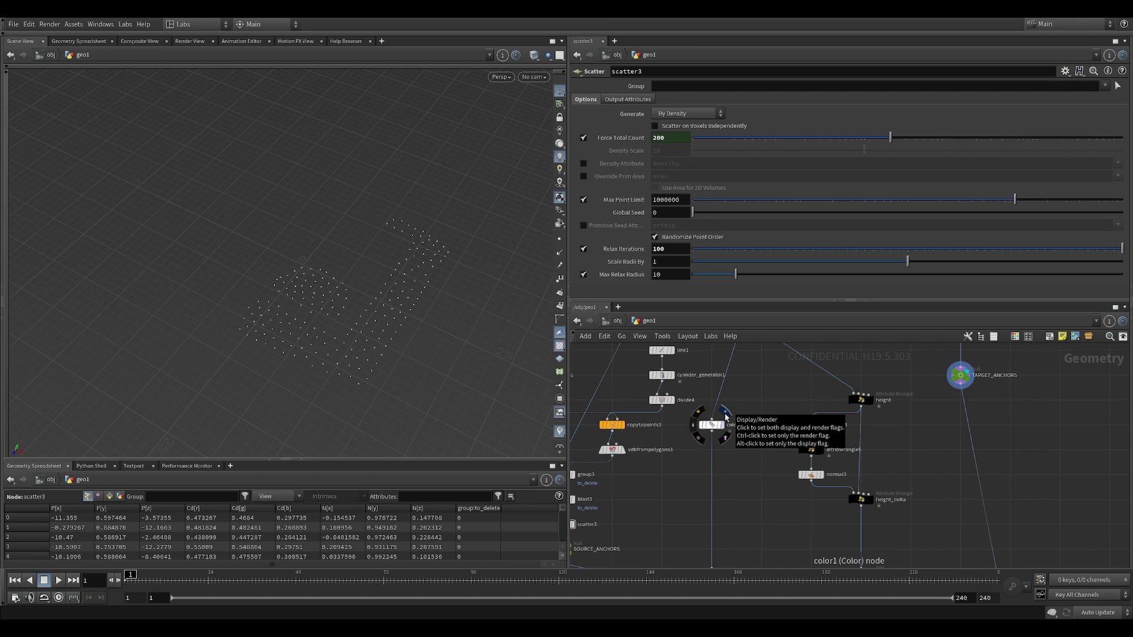
left_click(726, 417)
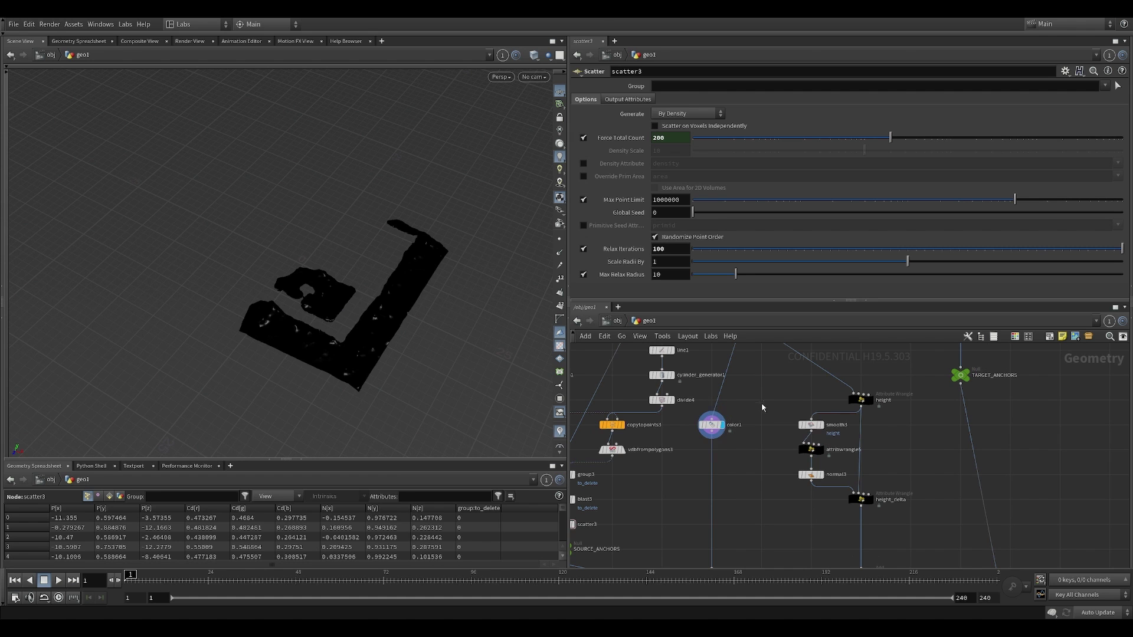
left_click(711, 425)
scroll(508, 220, "up", 3)
scroll(311, 241, "up", 3)
scroll(310, 241, "down", 6)
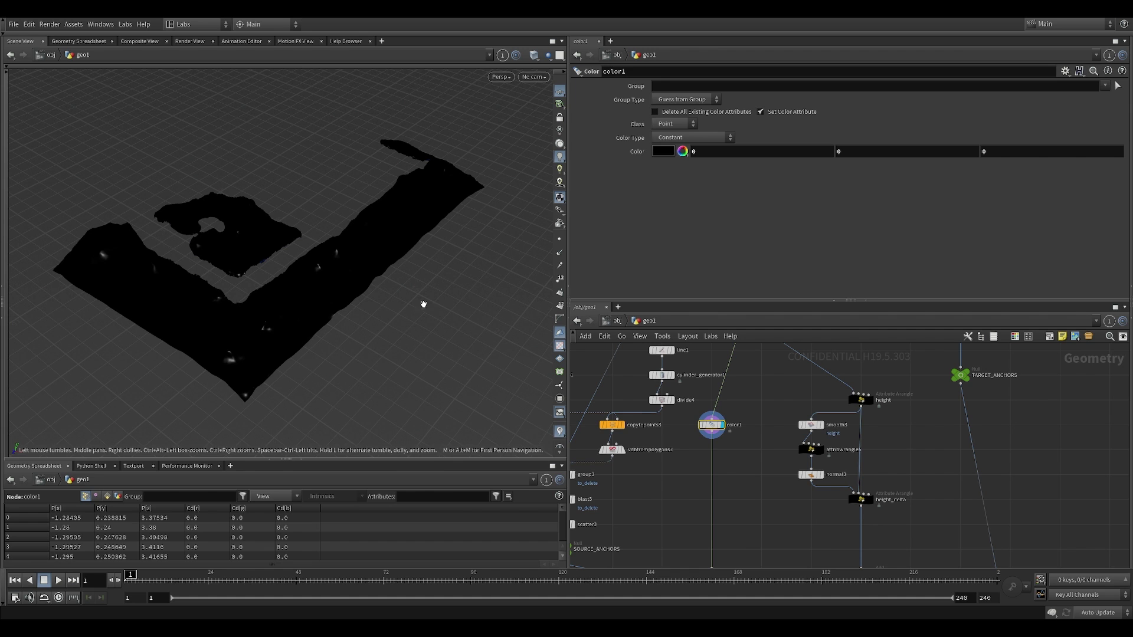
left_click_drag(267, 311, 310, 317)
mouse_move(400, 265)
left_mouse_down()
mouse_move(386, 312)
mouse_move(394, 261)
left_mouse_up()
Display the SOURCE null at the top of the network to view the original source terrain
scroll(767, 398, "down", 2)
middle_click_drag(768, 398, 791, 435)
scroll(840, 425, "up", 2)
scroll(791, 435, "down", 4)
left_click(740, 387)
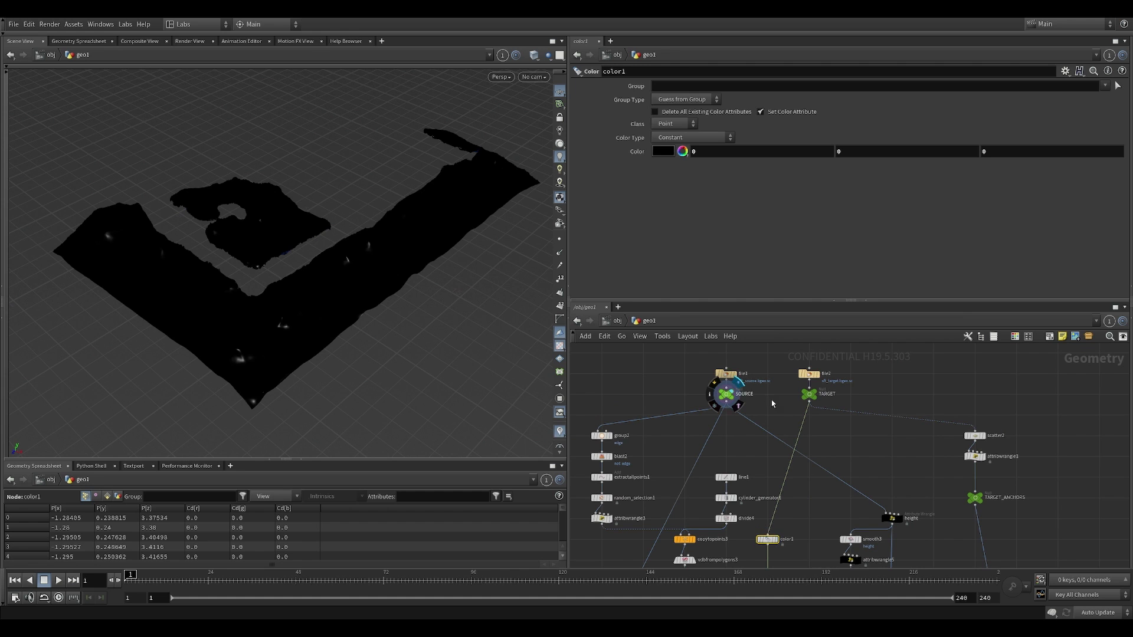
left_click_drag(776, 404, 691, 387)
scroll(799, 413, "up", 3)
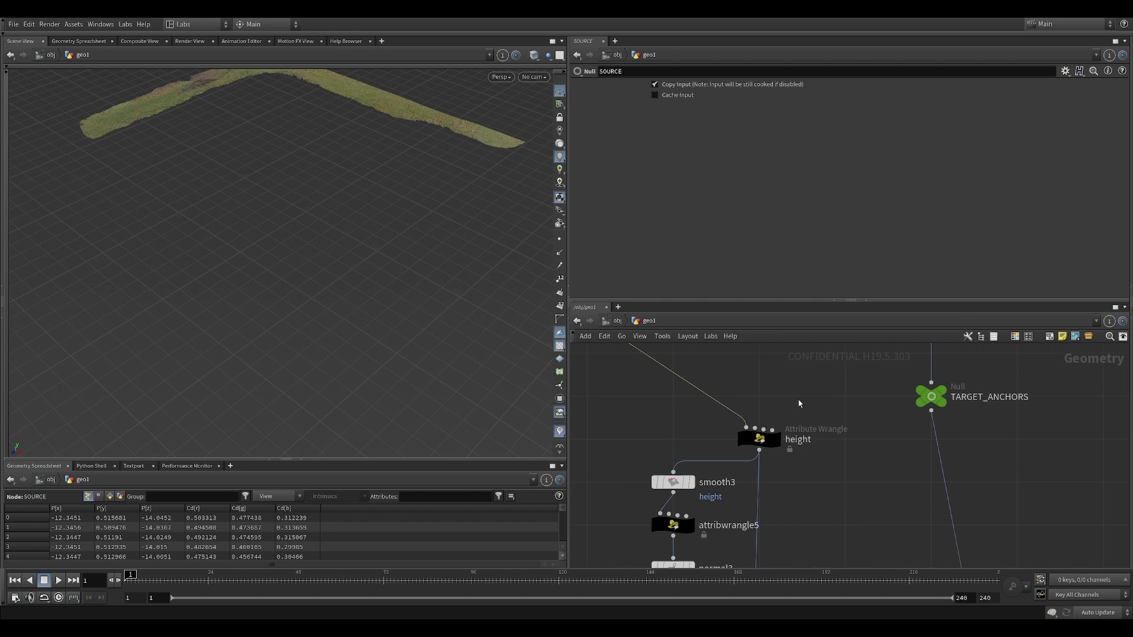
Display the height wrangle with its VEX code and examine the source terrain's surface relief up close
left_click(759, 437)
left_click(775, 437)
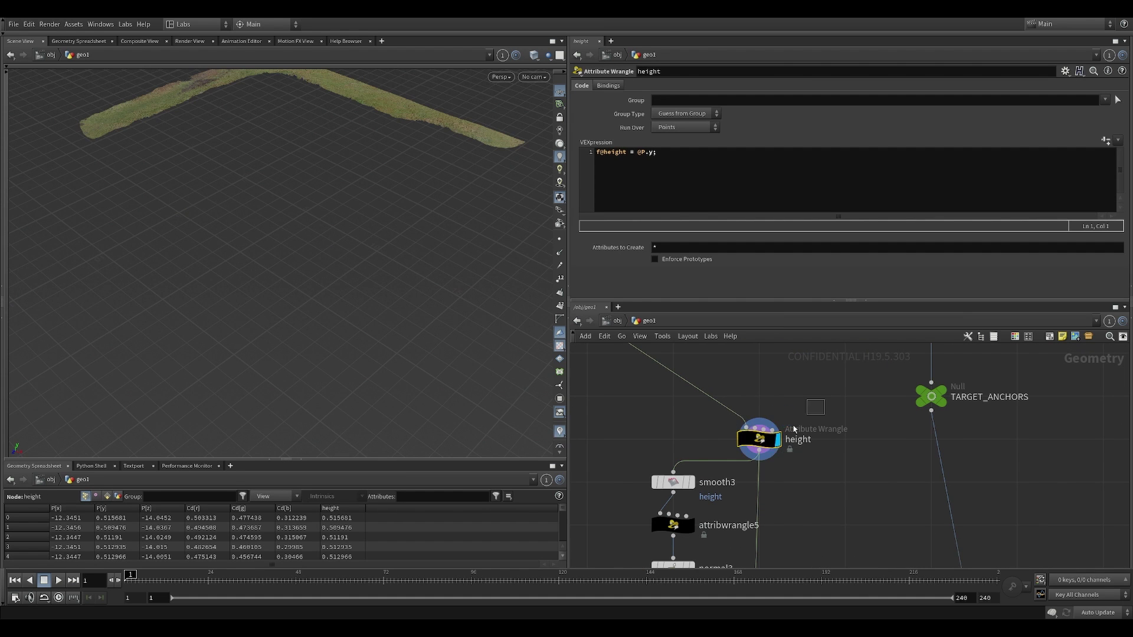
middle_click_drag(308, 230, 296, 315)
right_click_drag(295, 156, 446, 127)
middle_click_drag(410, 160, 272, 197)
right_click_drag(272, 197, 488, 165)
left_click_drag(359, 234, 324, 250)
middle_click_drag(415, 203, 342, 241)
left_click_drag(343, 241, 299, 263)
right_click_drag(298, 264, 517, 203)
left_click_drag(391, 288, 358, 258)
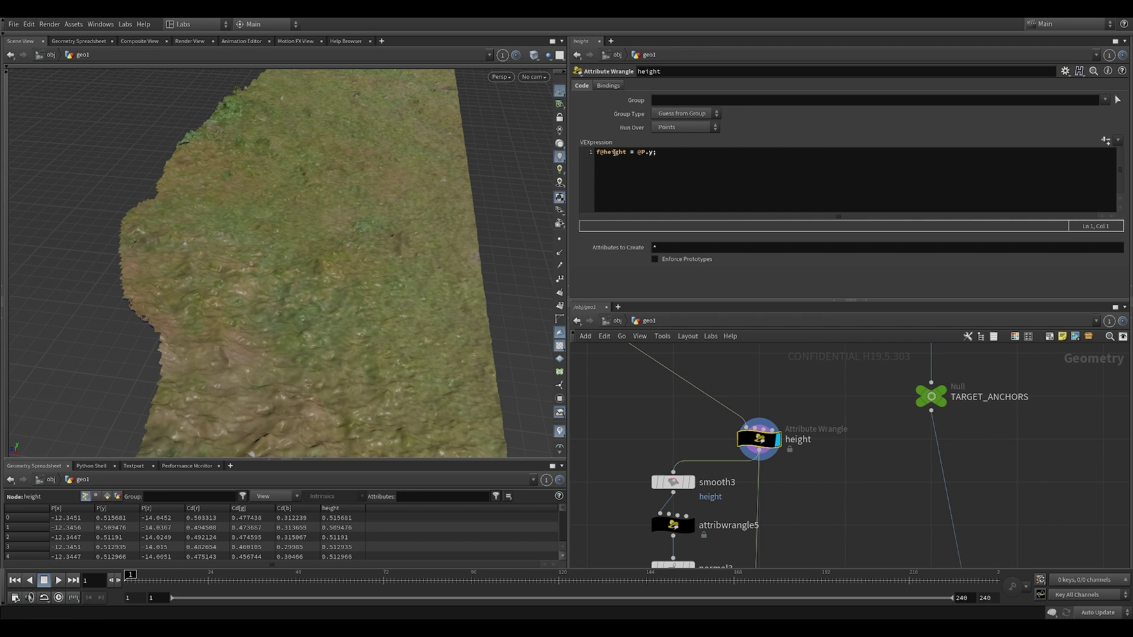
left_click_drag(454, 278, 463, 224)
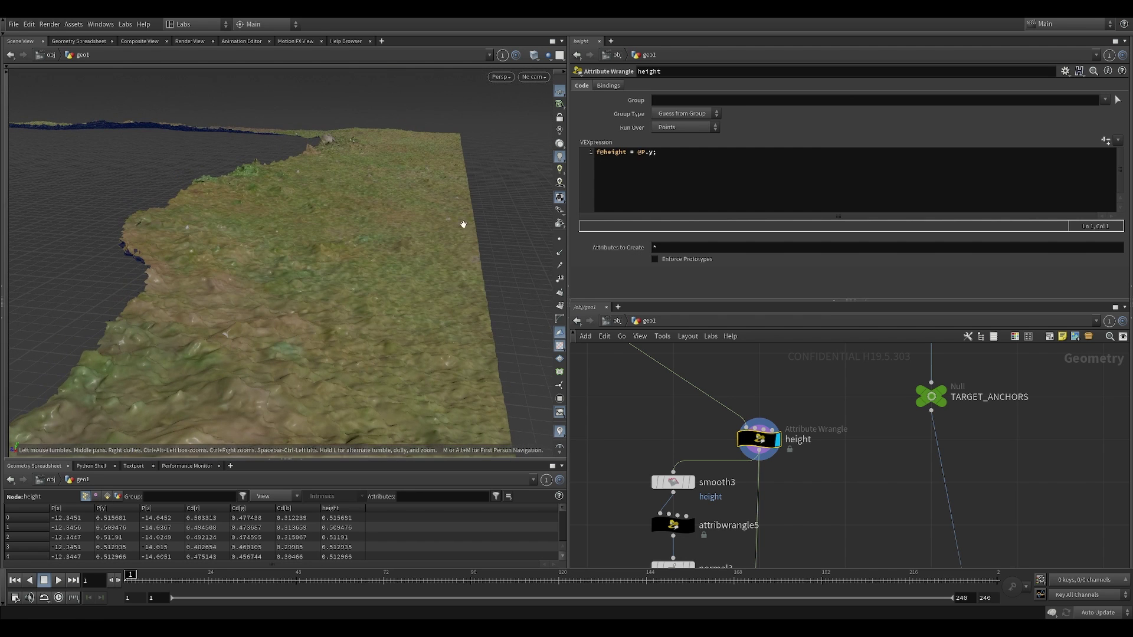
Review the smooth3 node's parameters, then display attribwrangle5 with its VEX code to view the smoothed terrain
middle_click_drag(669, 446, 723, 393)
left_click_drag(680, 392, 761, 440)
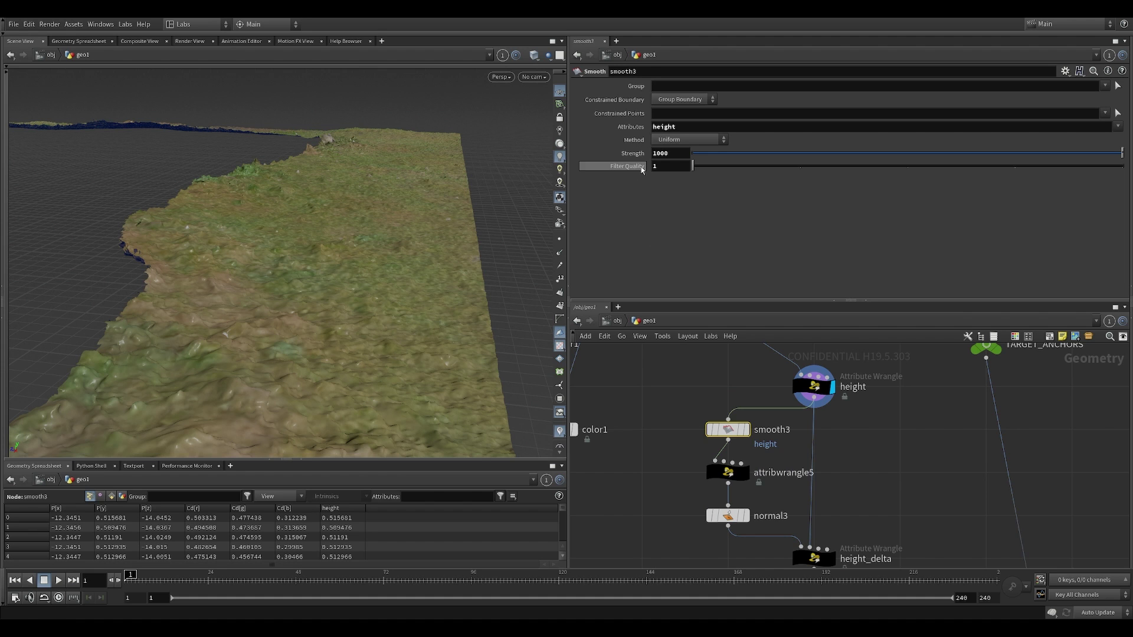
left_click(727, 472)
middle_click_drag(657, 491, 656, 431)
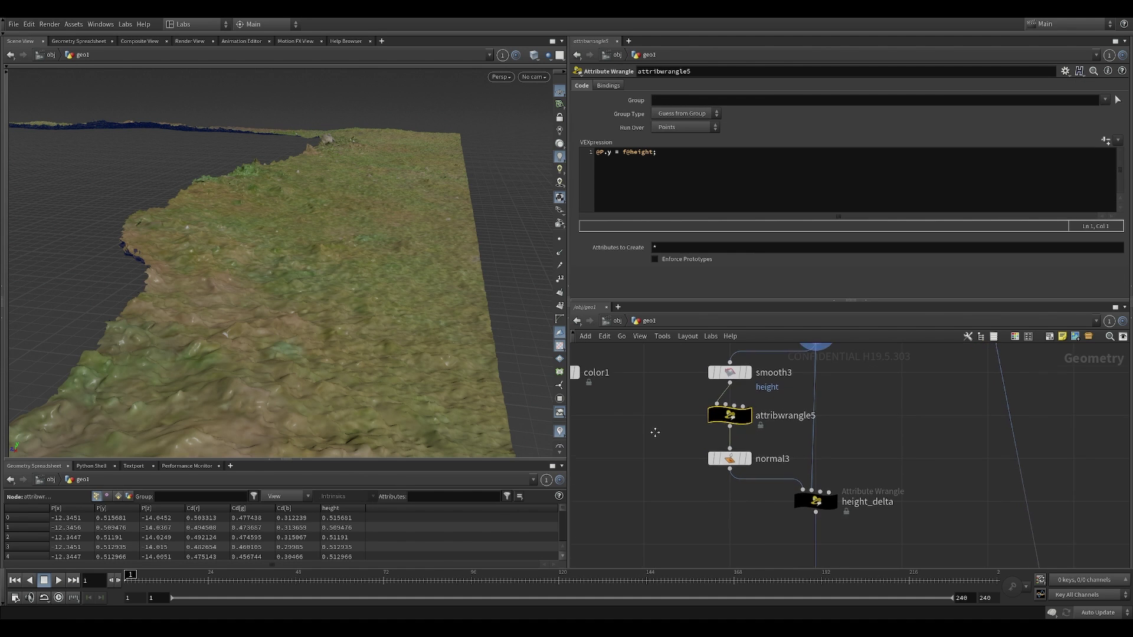
left_click_drag(367, 322, 367, 269)
left_click(745, 401)
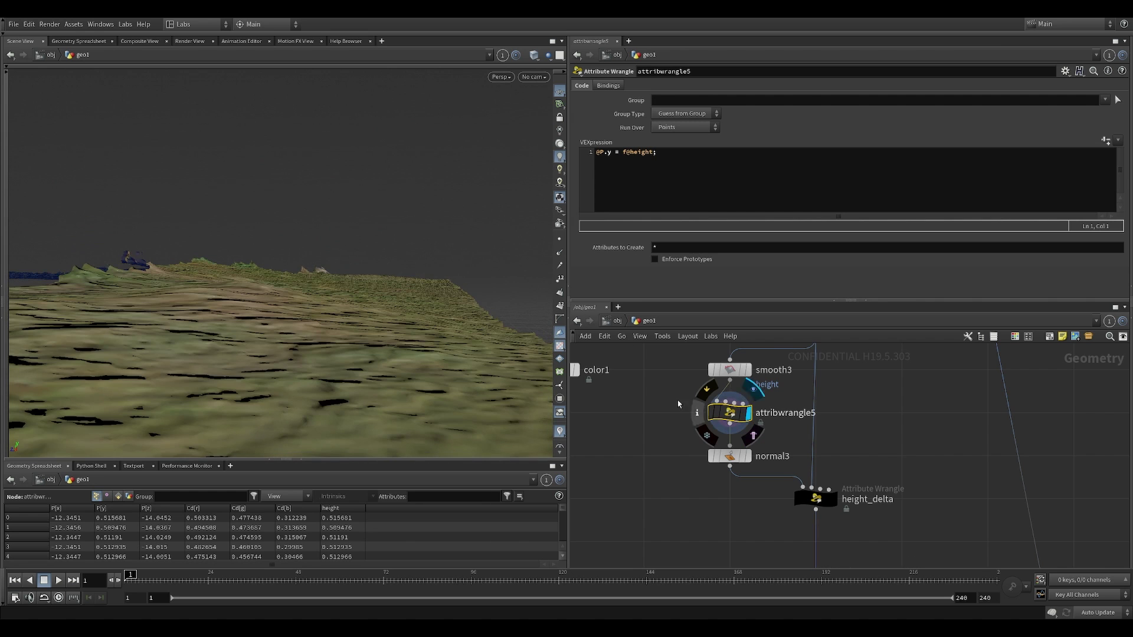
Display the normal3 node with its parameters and examine the smoothed terrain with recomputed normals
left_click(729, 459)
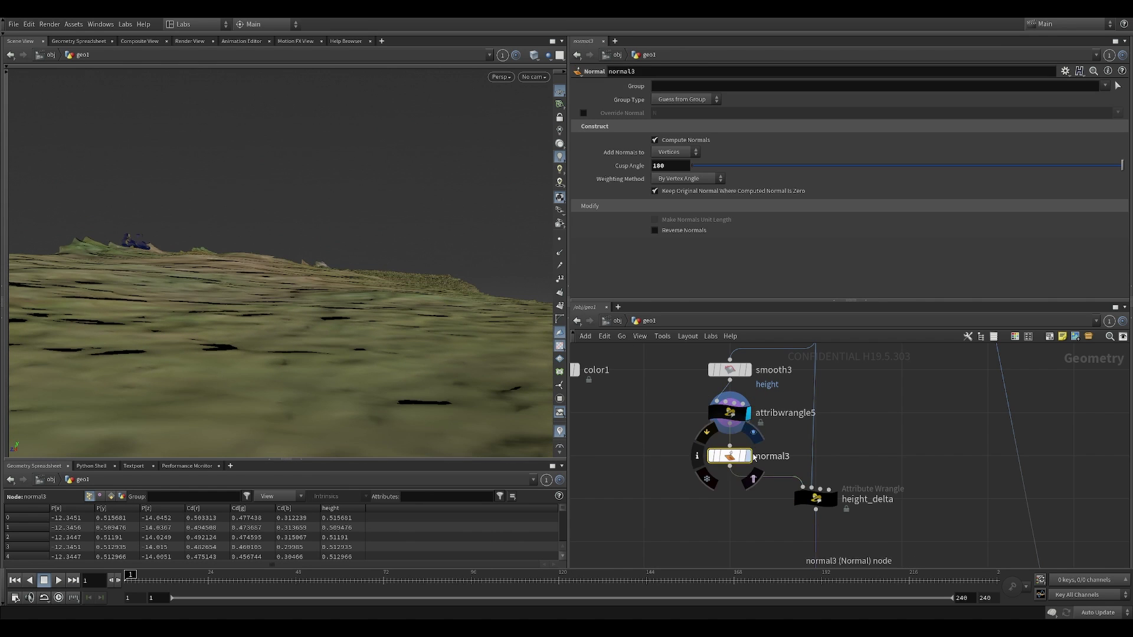
left_click(758, 441)
mouse_move(338, 318)
left_mouse_down()
mouse_move(425, 331)
mouse_move(405, 261)
mouse_move(424, 275)
left_mouse_up()
Open the height_delta wrangle and examine its VEX expression, including the [1] component index and the point() call
left_click(816, 499)
middle_click_drag(878, 471, 829, 445)
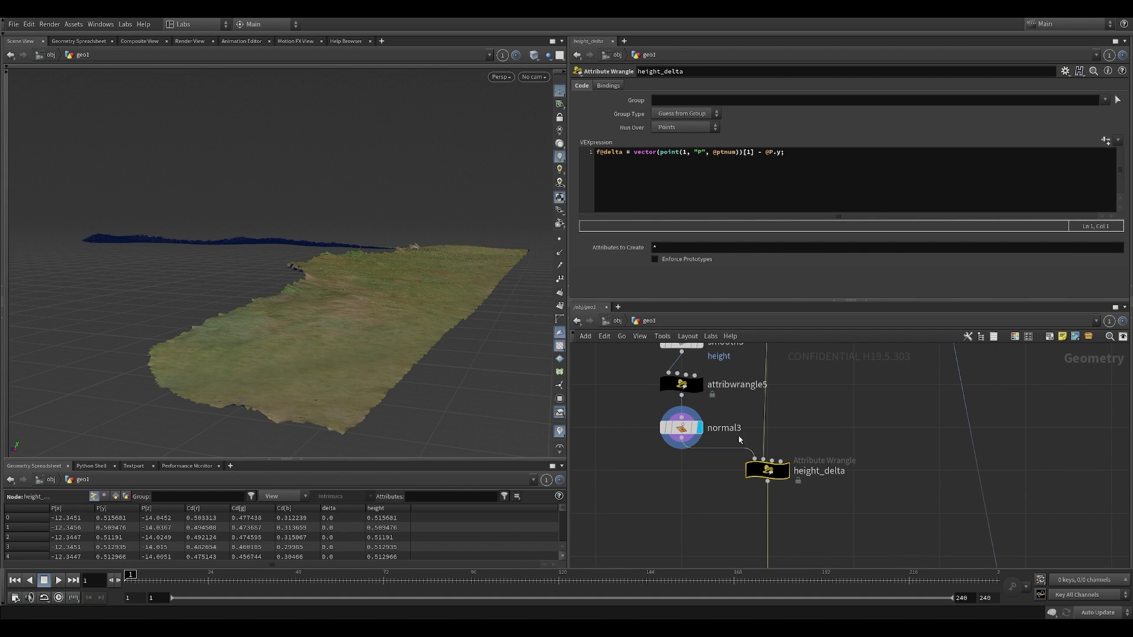
middle_click_drag(745, 499, 734, 527)
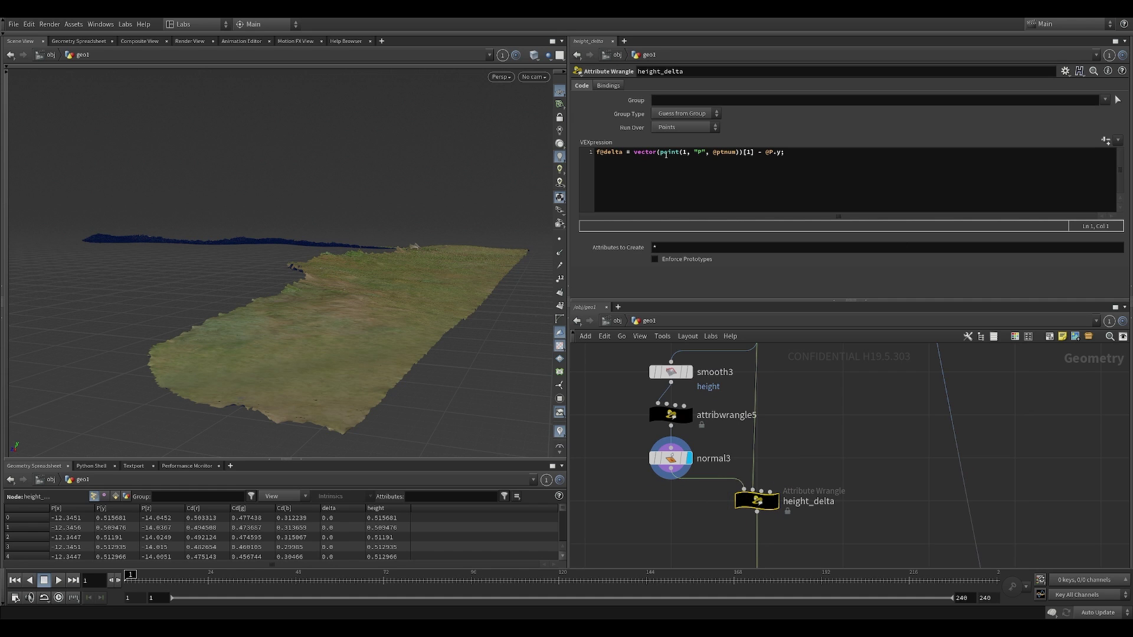
middle_click_drag(805, 397, 784, 409)
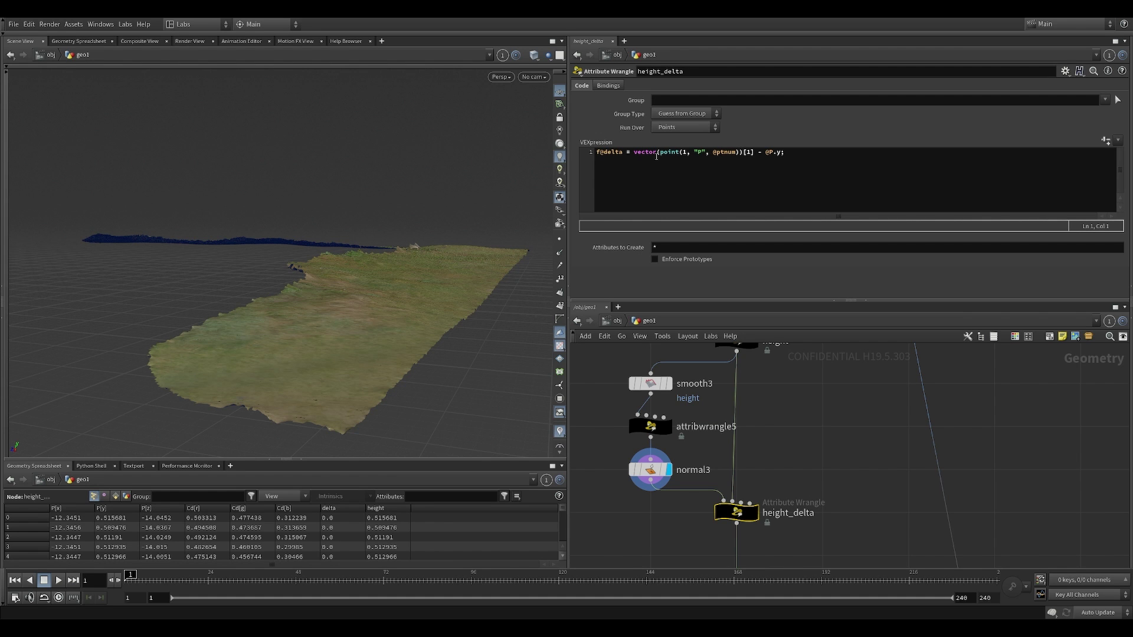
left_click_drag(744, 151, 756, 152)
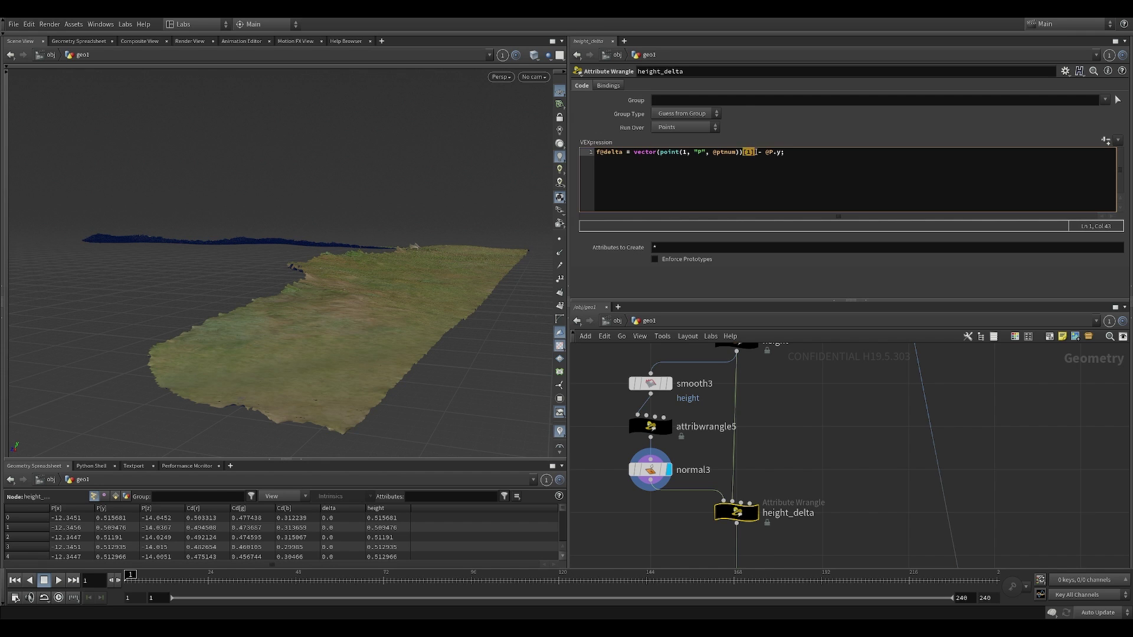
left_click(754, 152)
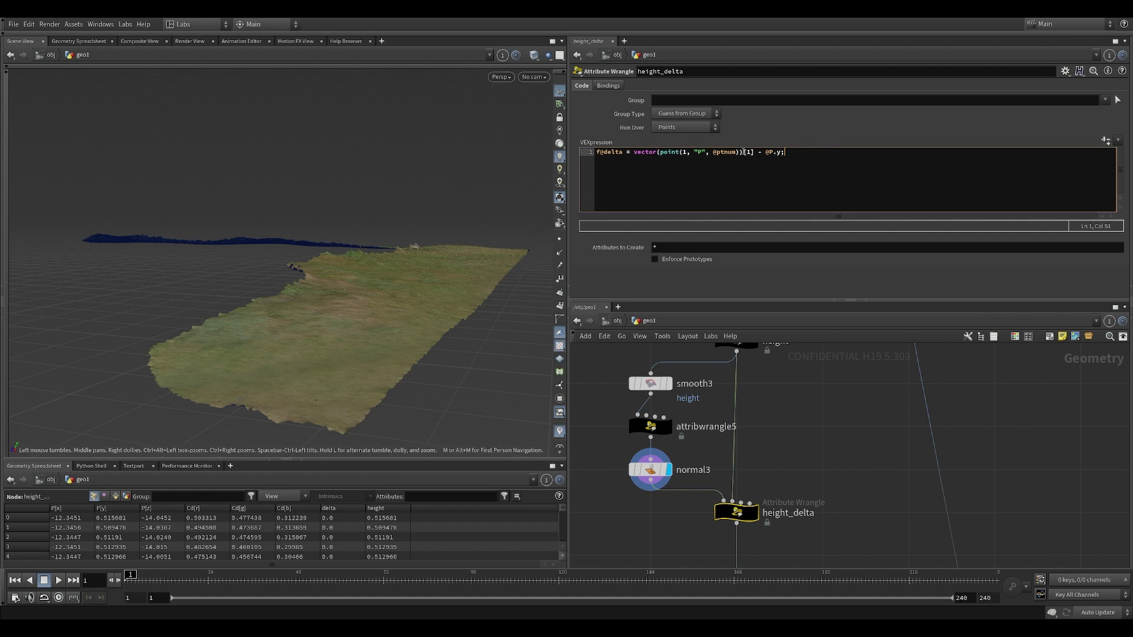
left_click(670, 152)
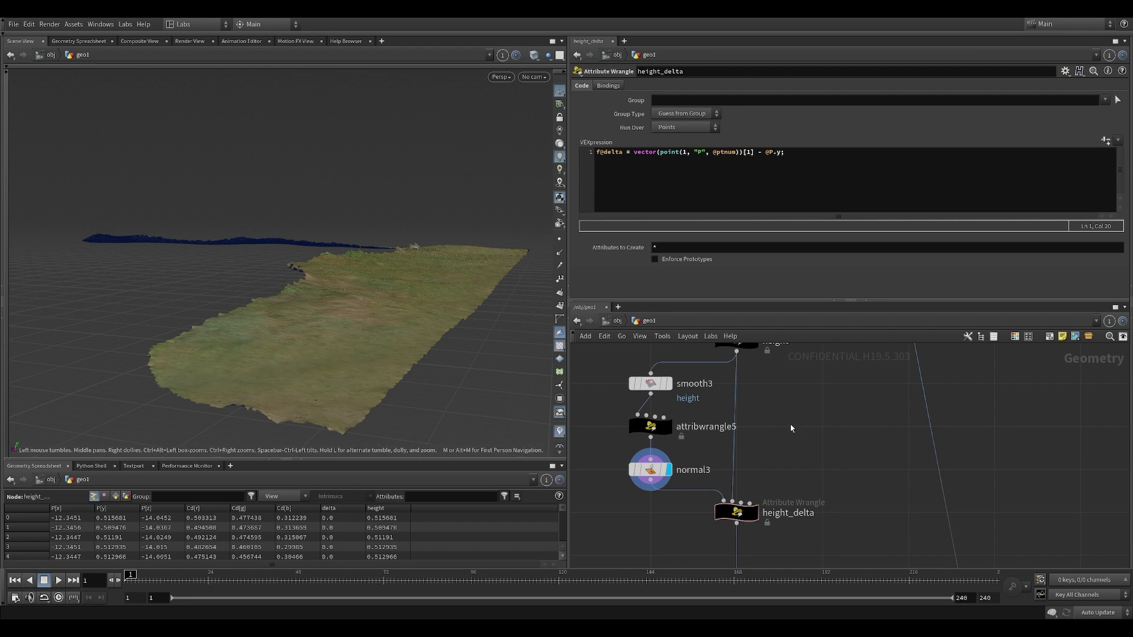
Display the height_delta node and sort the geometry spreadsheet by the delta attribute to examine its values
middle_click_drag(786, 428, 795, 396)
left_click_drag(456, 388, 346, 311)
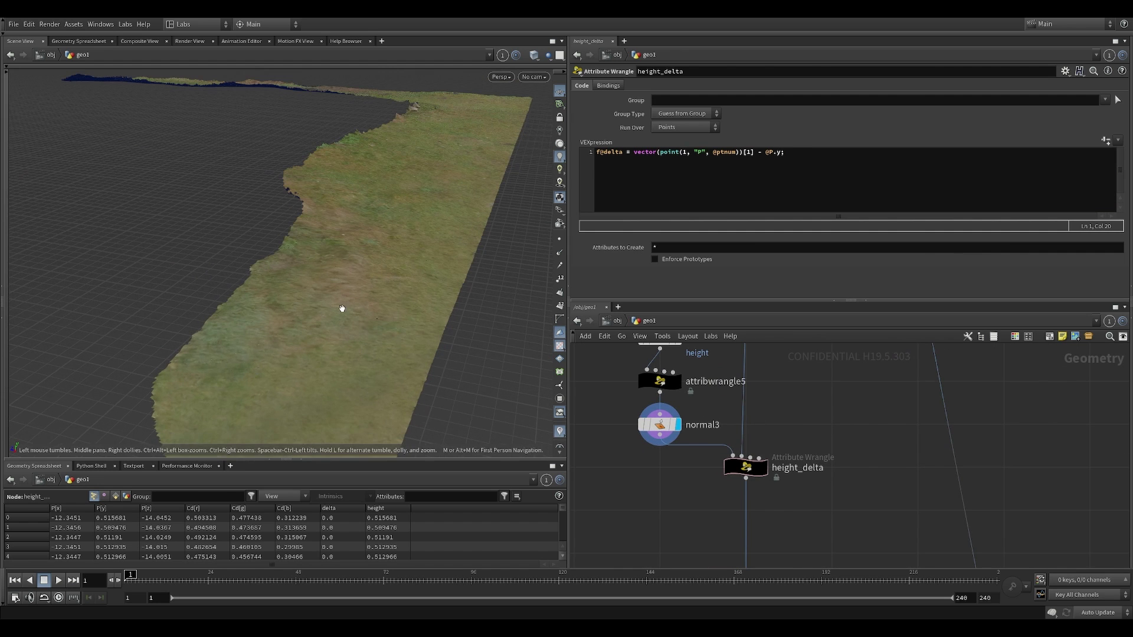
mouse_move(757, 462)
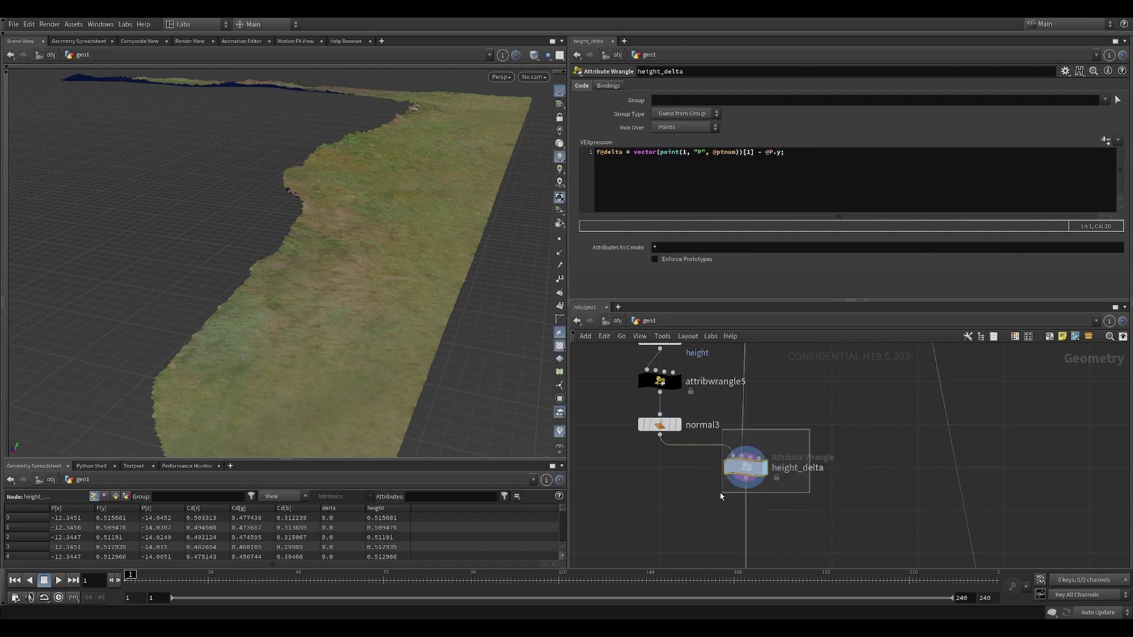
left_click_drag(389, 349, 352, 295)
left_click(342, 511)
left_click(342, 511)
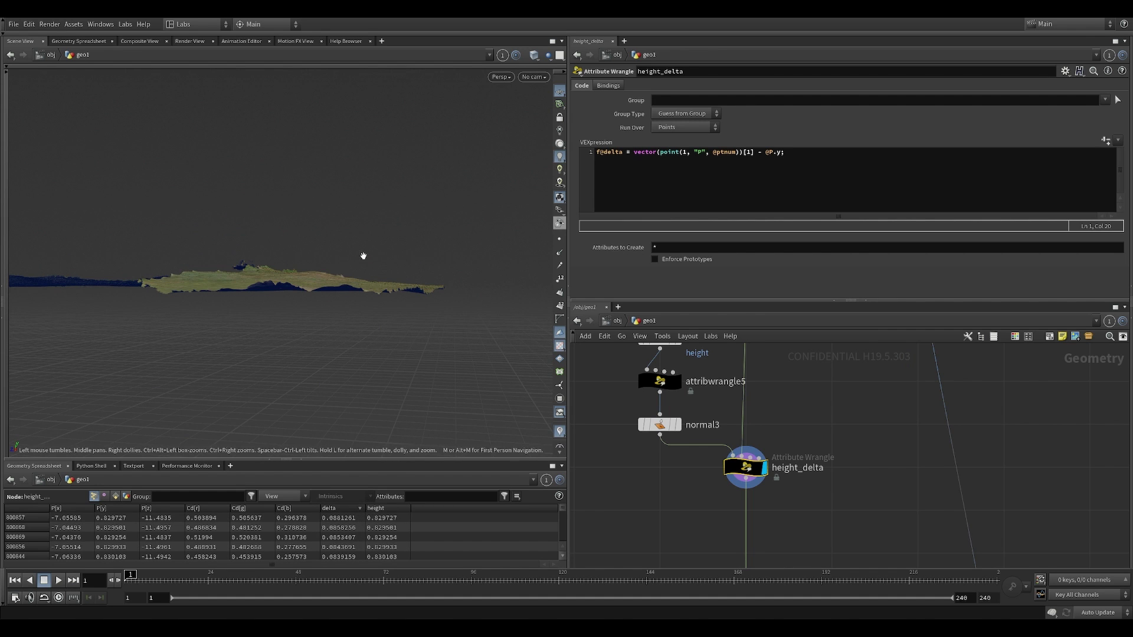
left_click_drag(362, 253, 461, 298)
Open the extractallpoints2 node's parameters and toggle the viewport's point display on and off over the close-up terrain
scroll(850, 479, "down", 4)
middle_click_drag(826, 488, 816, 441)
scroll(816, 444, "up", 3)
left_click(757, 505)
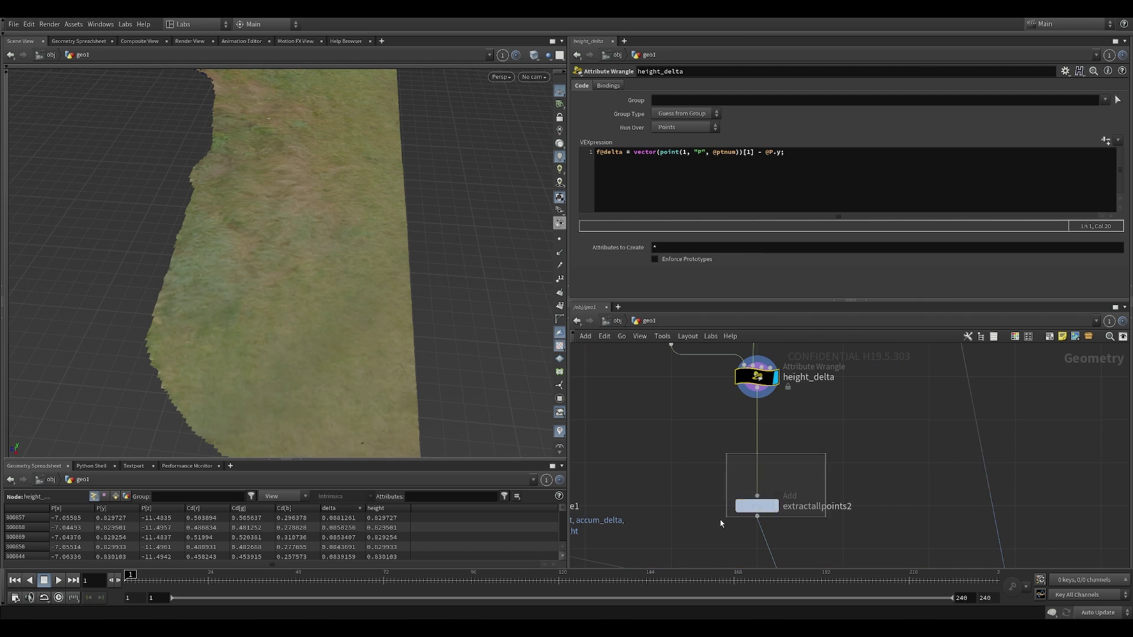
left_click_drag(389, 255, 361, 268)
right_click_drag(361, 268, 533, 197)
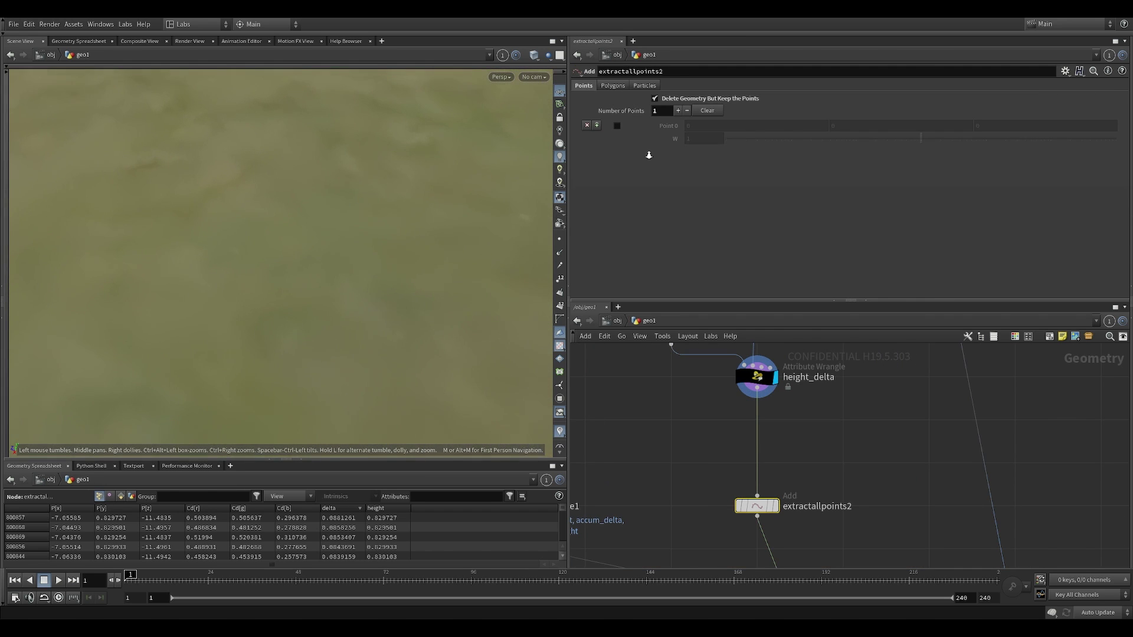
left_click(560, 242)
left_click(559, 242)
right_click_drag(330, 276, 124, 330)
Display the extractallpoints2 node and examine the source terrain as points only, both close up and as a whole
mouse_move(757, 507)
left_click(779, 485)
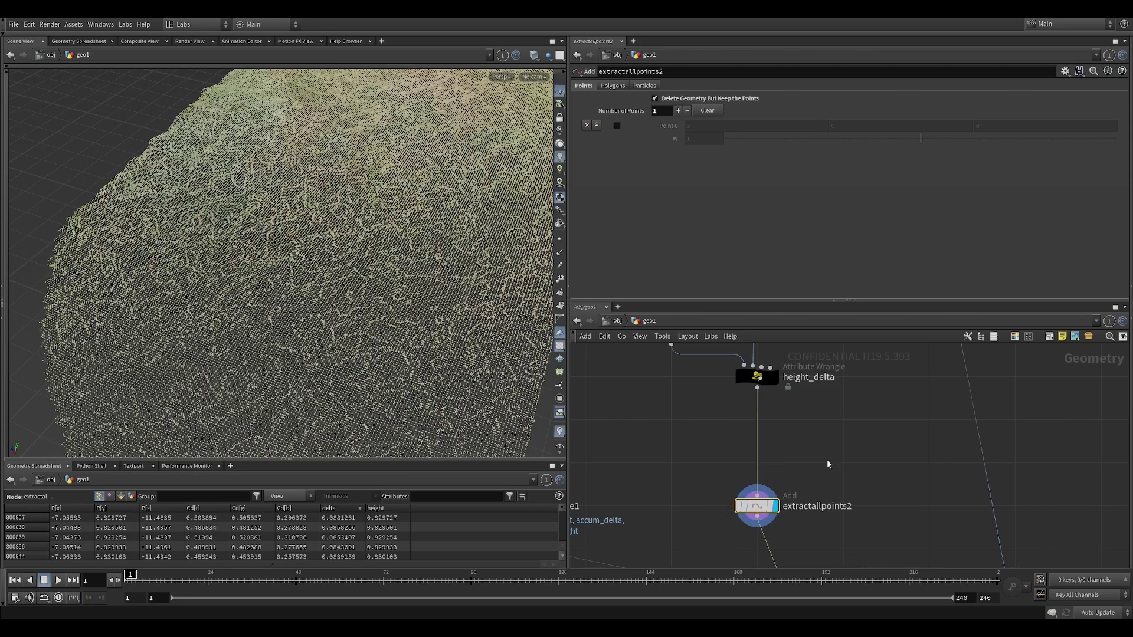
scroll(507, 257, "up", 5)
scroll(336, 320, "down", 5)
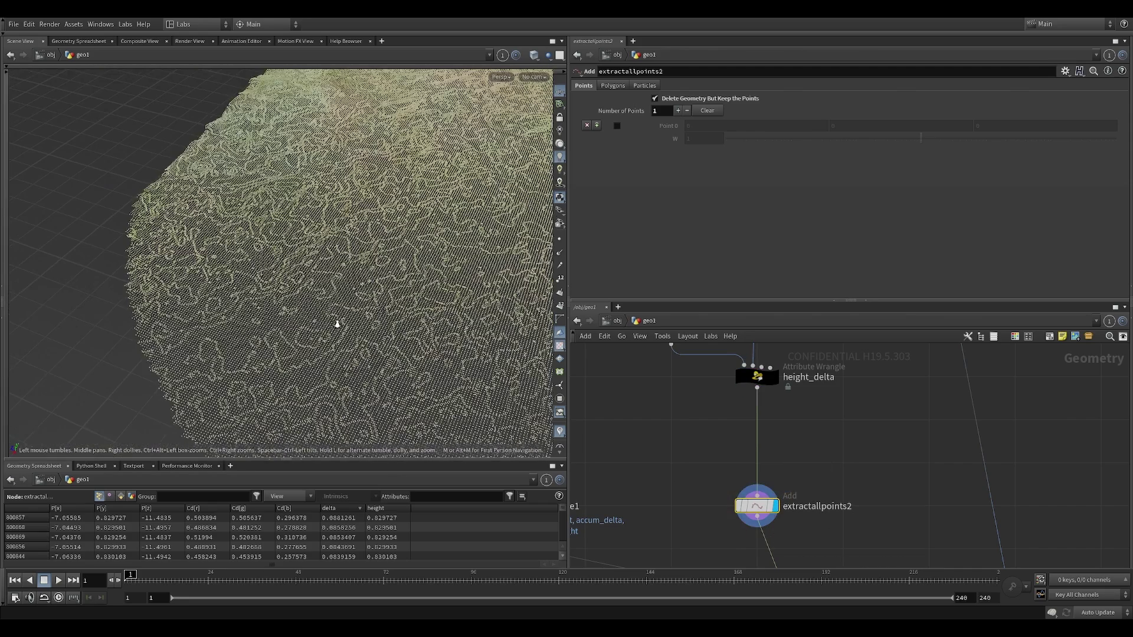
left_click_drag(418, 292, 392, 289)
right_click_drag(392, 288, 227, 337)
left_click_drag(400, 285, 329, 277)
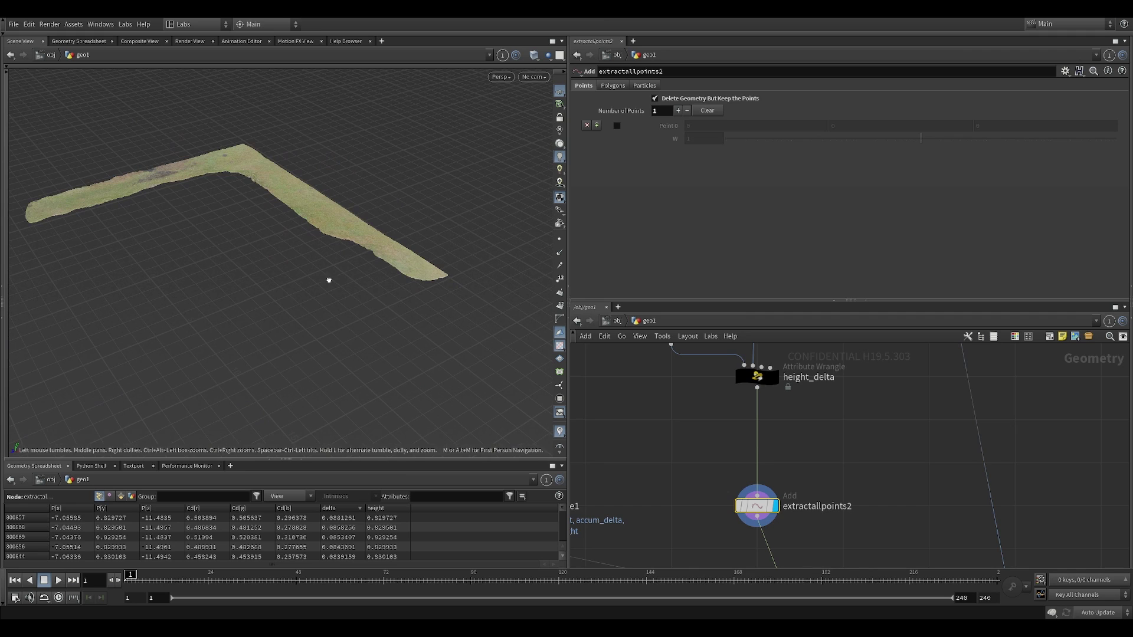
Display the attribcreate1 node below color1 with its attribute settings and examine the black target terrain
scroll(823, 448, "down", 5)
middle_click_drag(754, 457, 801, 435)
scroll(802, 435, "up", 5)
scroll(802, 446, "down", 4)
middle_click_drag(789, 394, 794, 455)
left_click(767, 393)
left_click(767, 500)
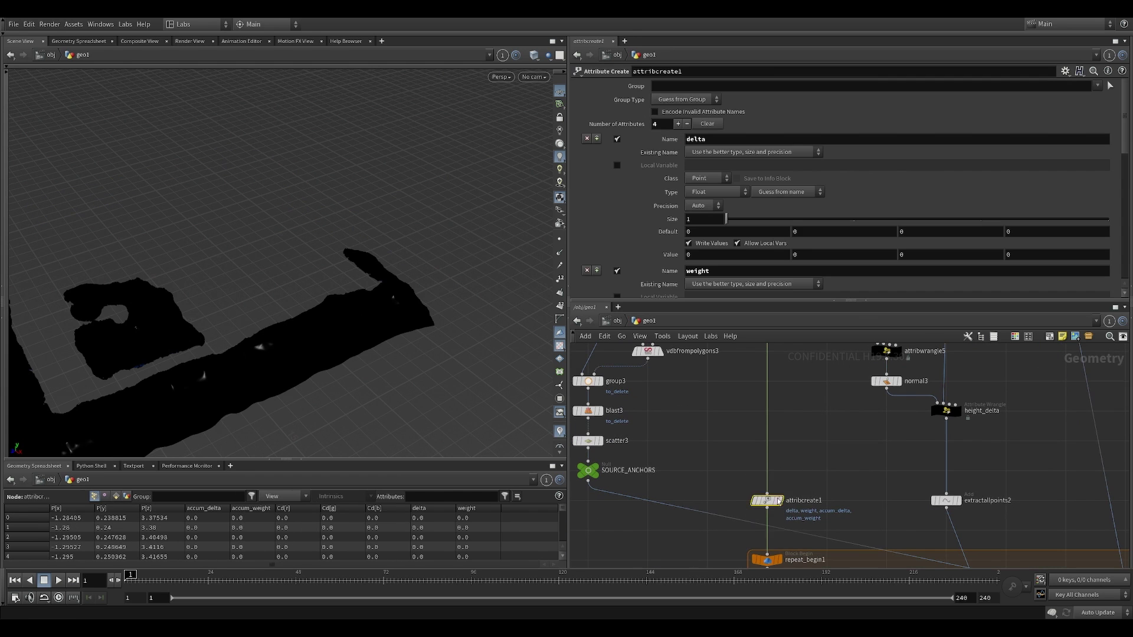
left_click_drag(355, 369, 379, 282)
scroll(1060, 214, "down", 3)
scroll(1060, 213, "up", 3)
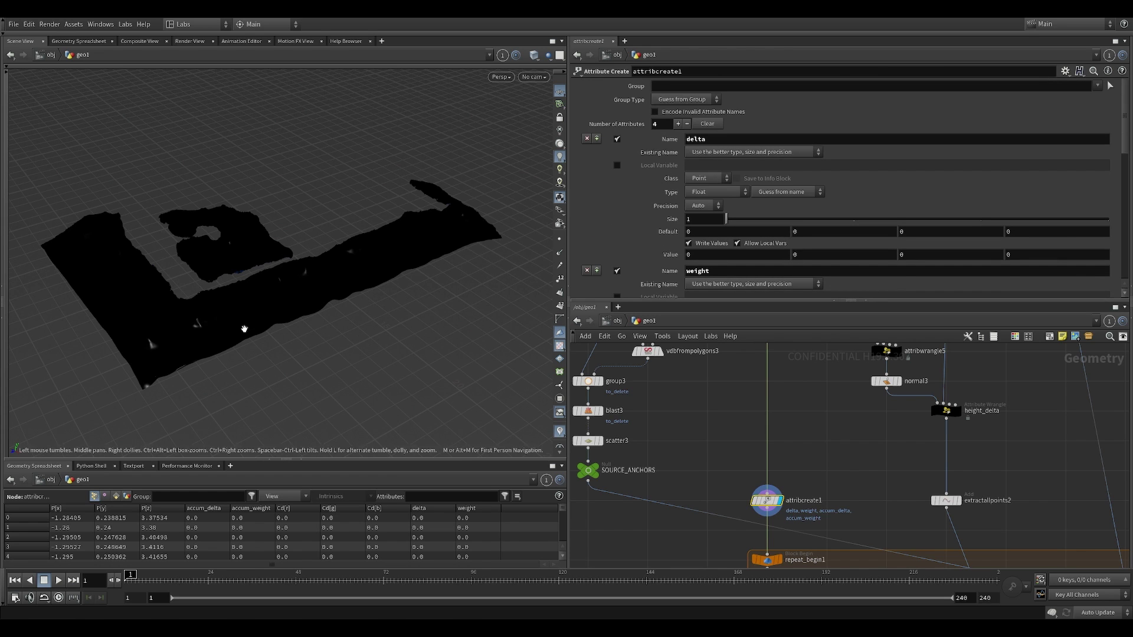
Review attribcreate1's delta, weight, accum_delta and accum_weight settings while examining the black target terrain from several angles
right_click_drag(207, 326, 338, 285)
middle_click_drag(256, 321, 420, 308)
left_click_drag(421, 309, 336, 318)
scroll(846, 448, "down", 5)
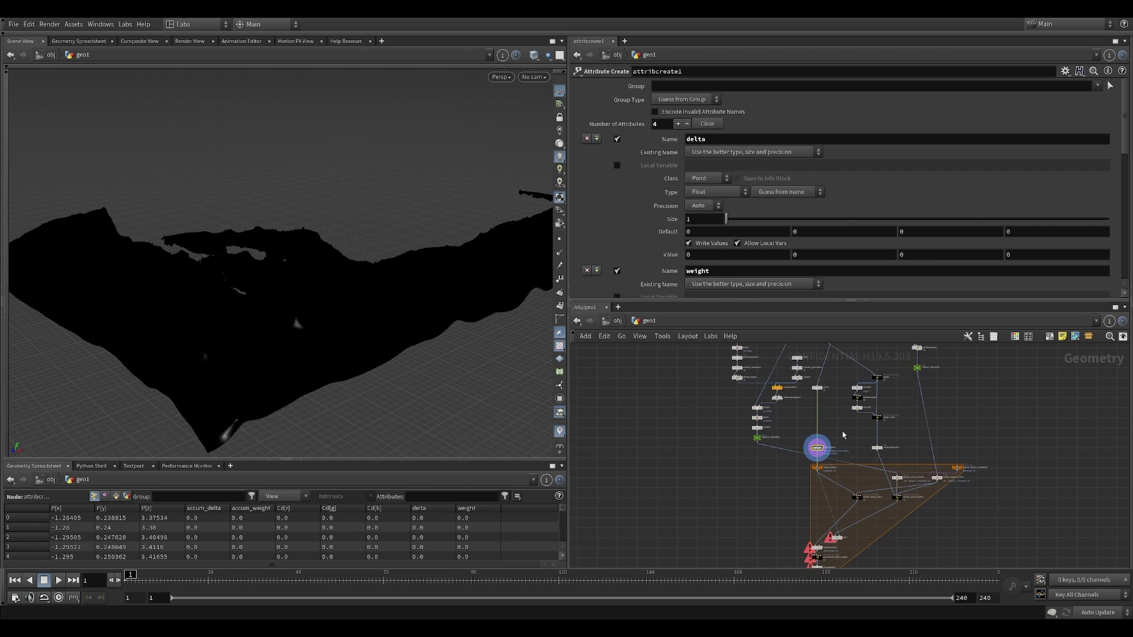
scroll(708, 236, "down", 5)
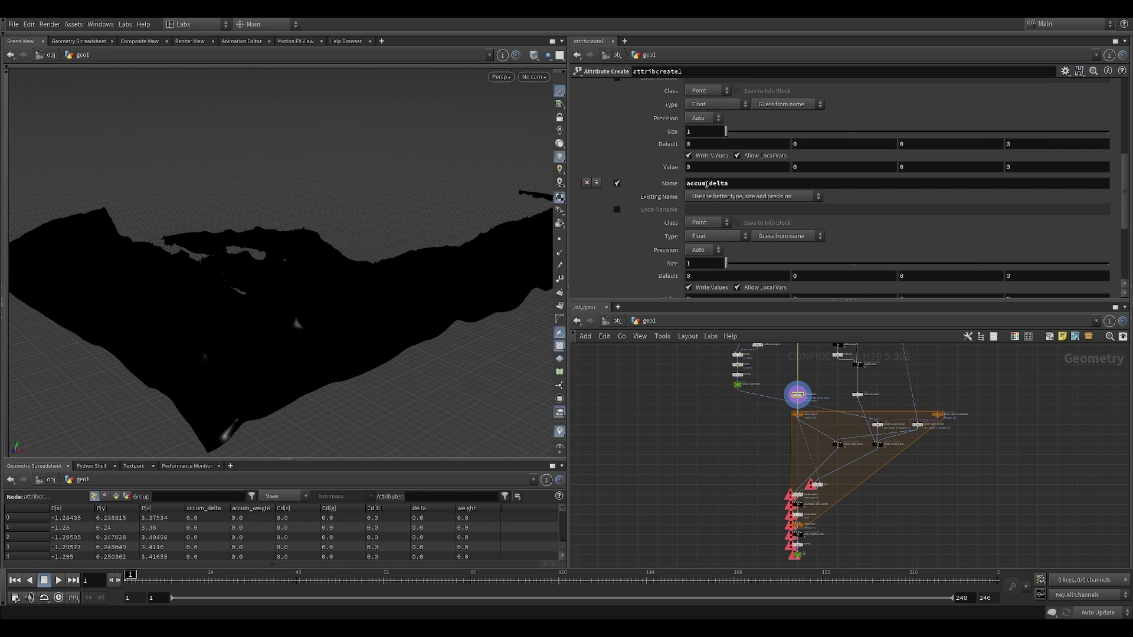
left_click_drag(463, 258, 456, 319)
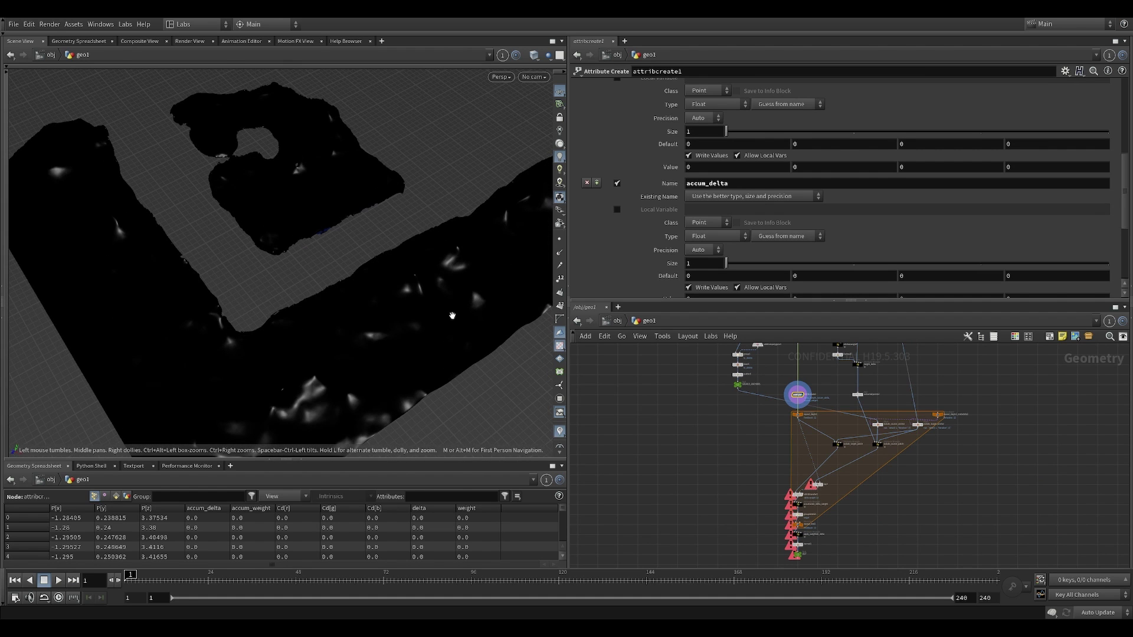
scroll(703, 252, "up", 3)
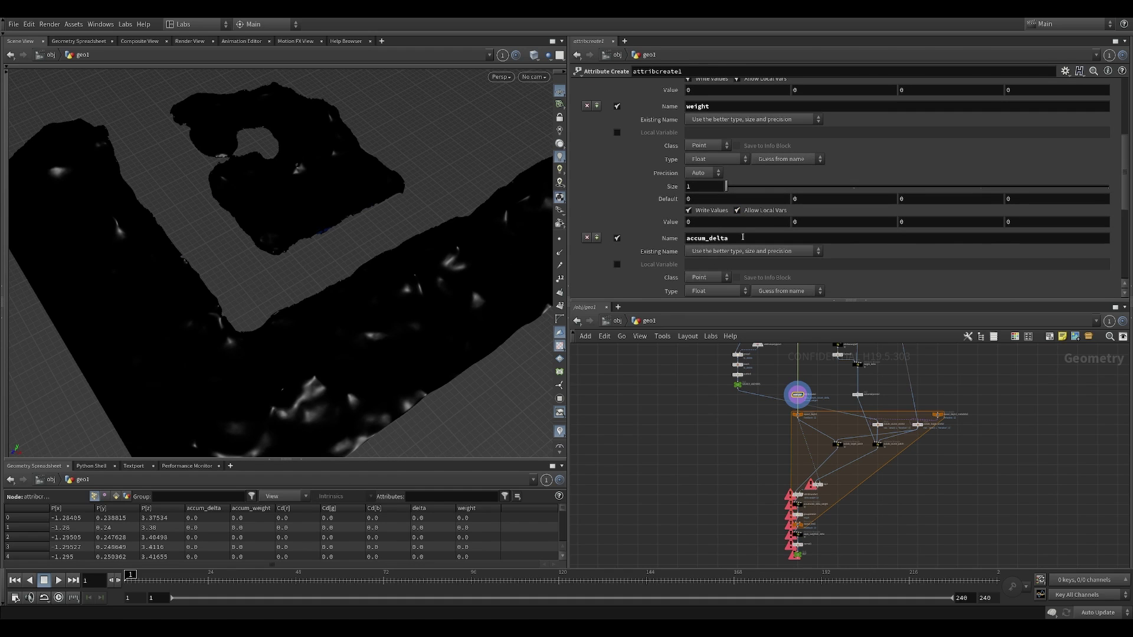
scroll(743, 237, "down", 3)
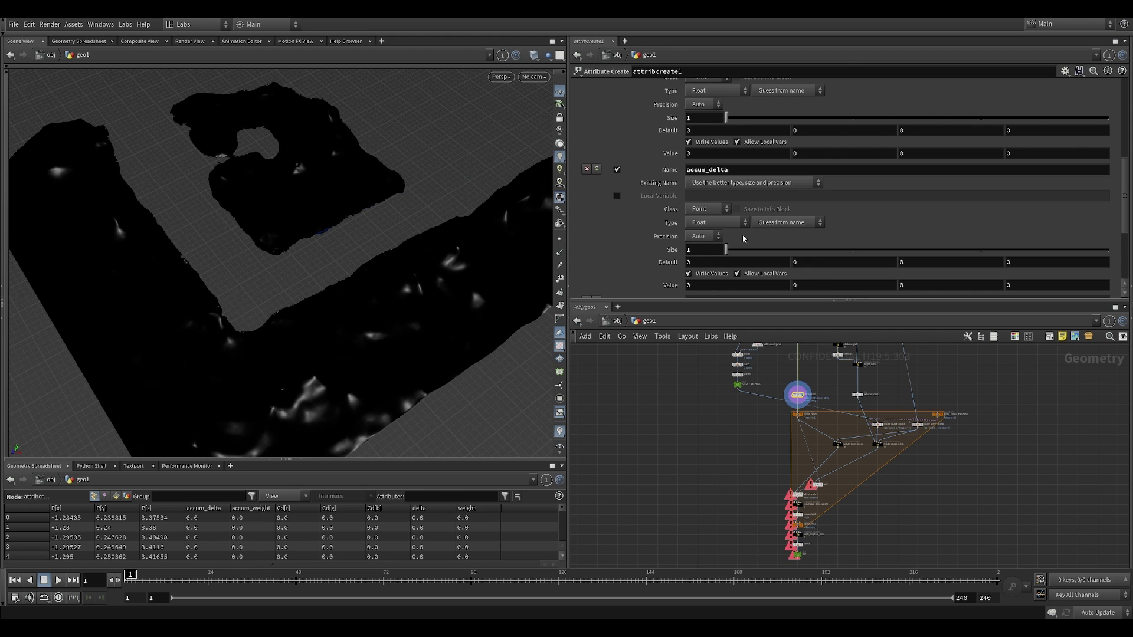
scroll(743, 239, "up", 5)
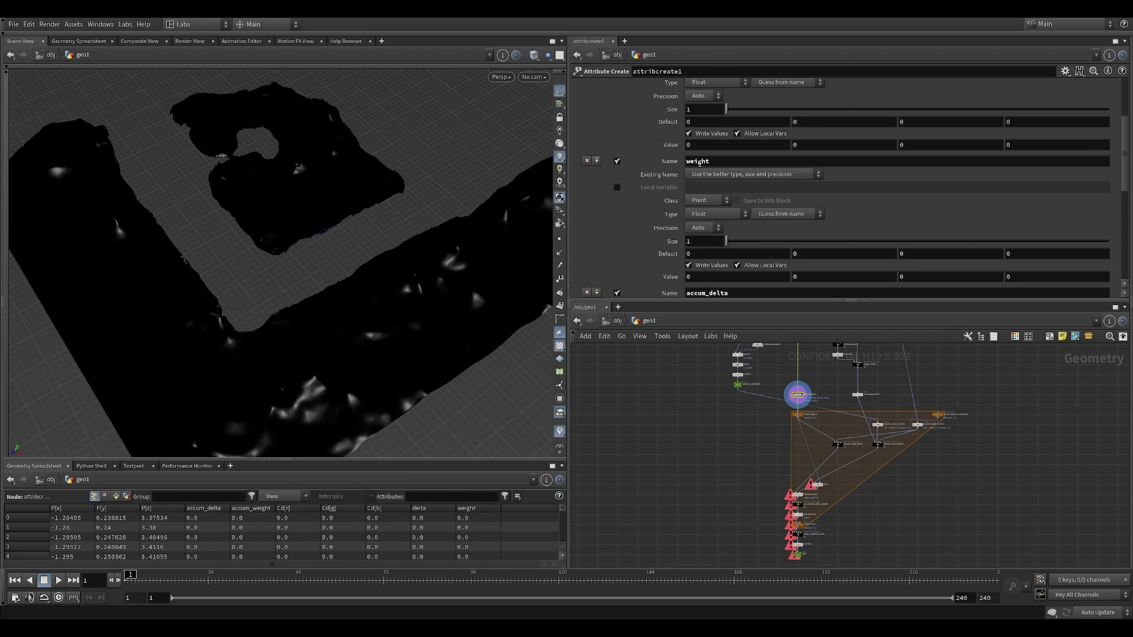
right_click_drag(391, 265, 405, 192)
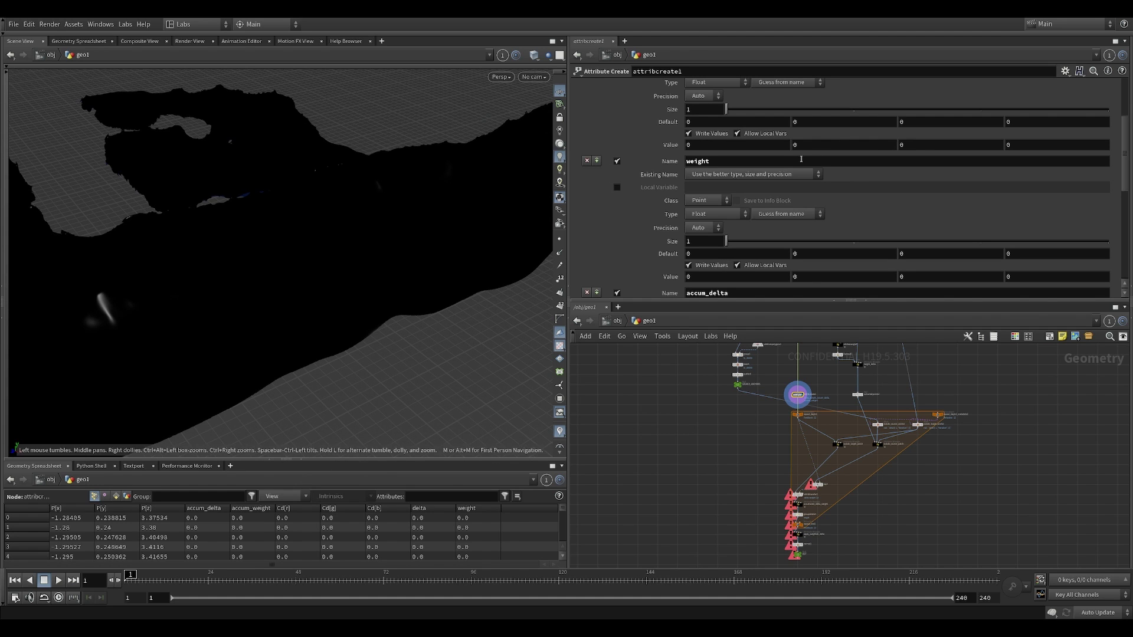
scroll(784, 165, "down", 5)
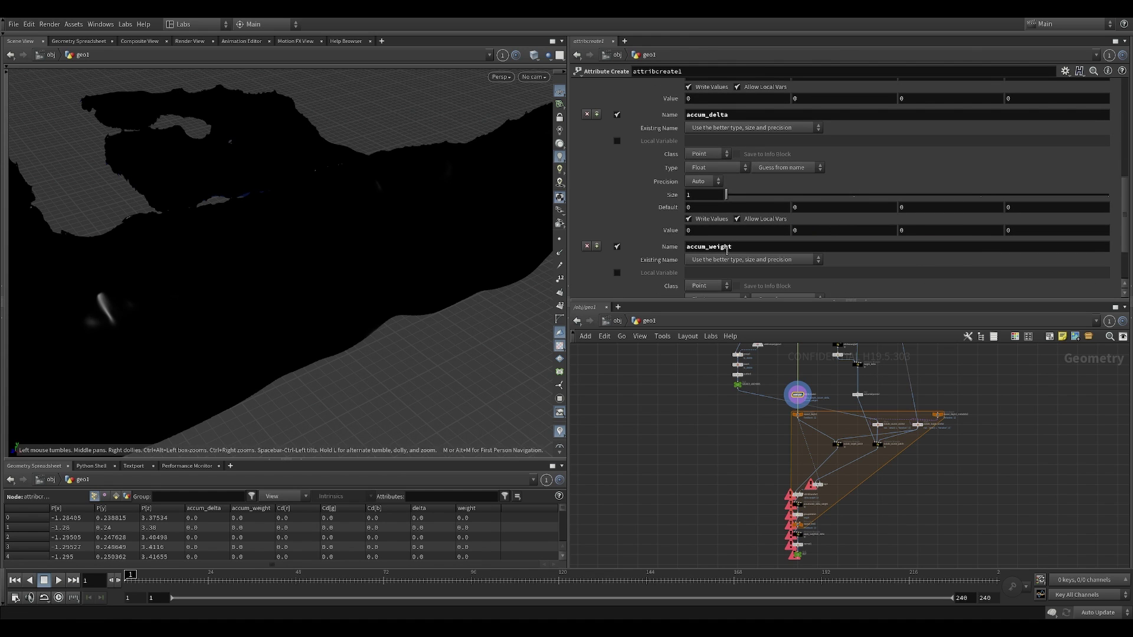
Examine the attribcreate1 node up close in the network and open the parameters of the repeat_begin1 node below it
key("f")
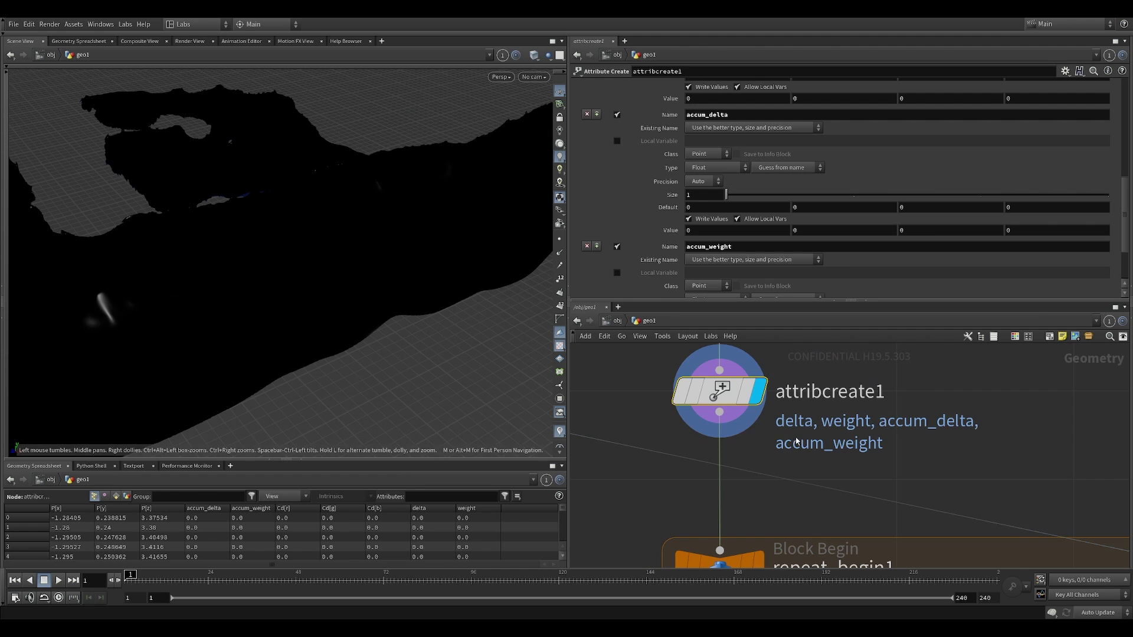
middle_click_drag(914, 454, 890, 422)
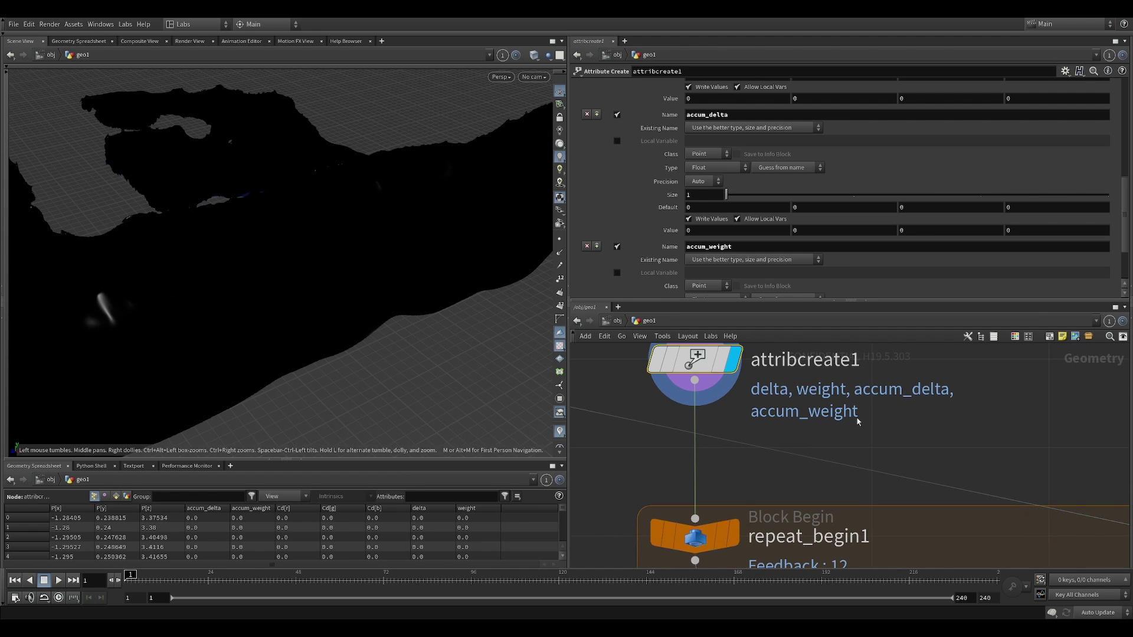
scroll(859, 420, "down", 6)
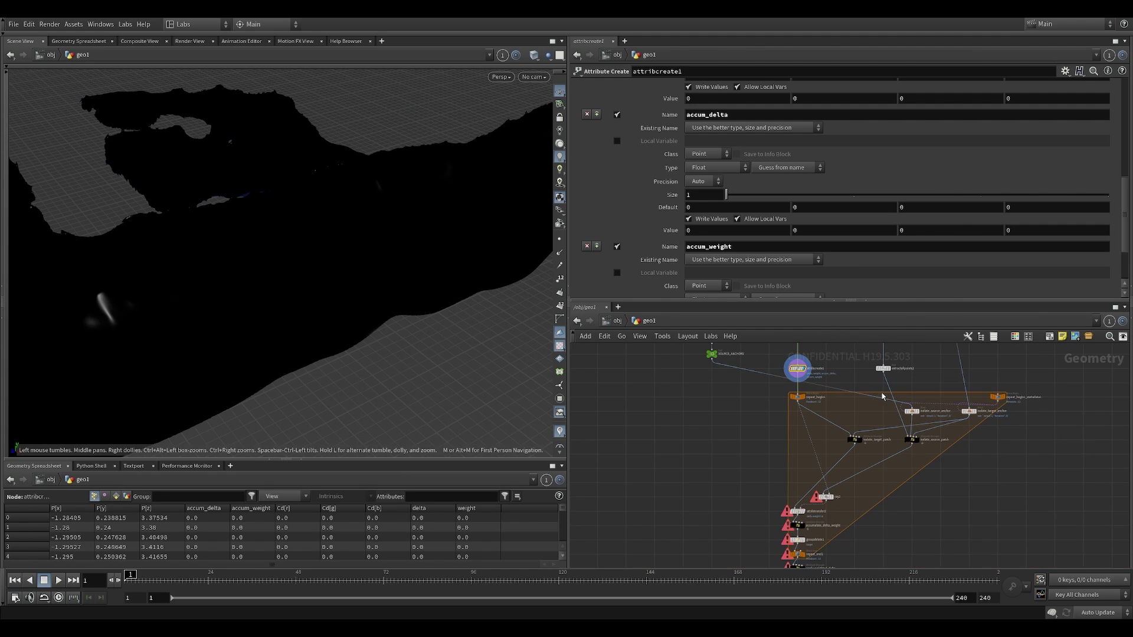
scroll(782, 417, "up", 5)
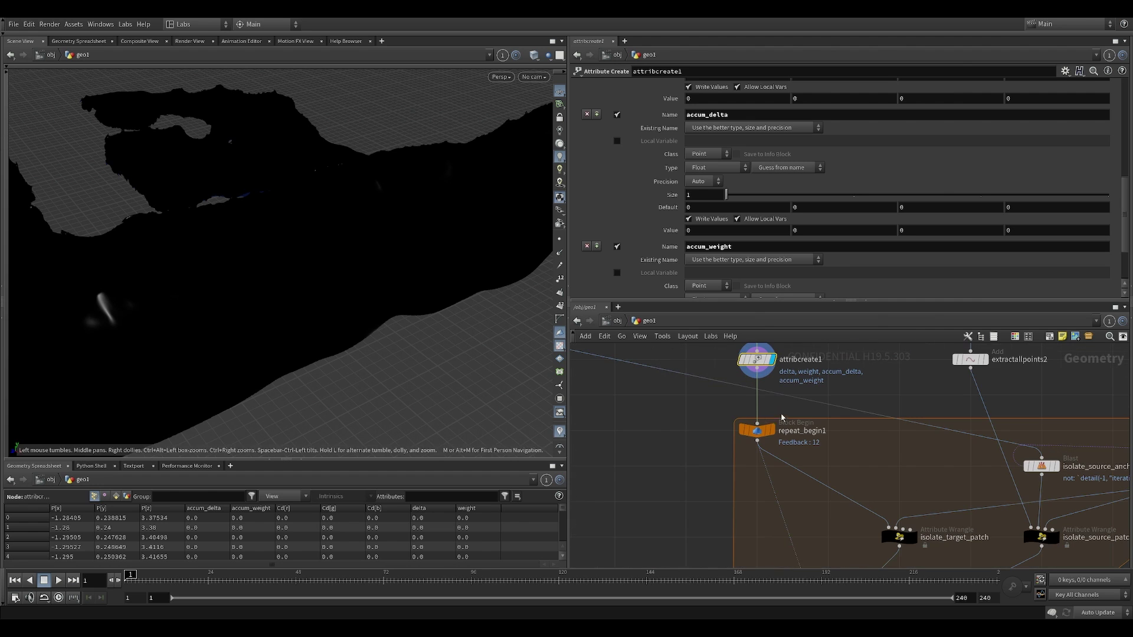
left_click_drag(669, 422, 766, 456)
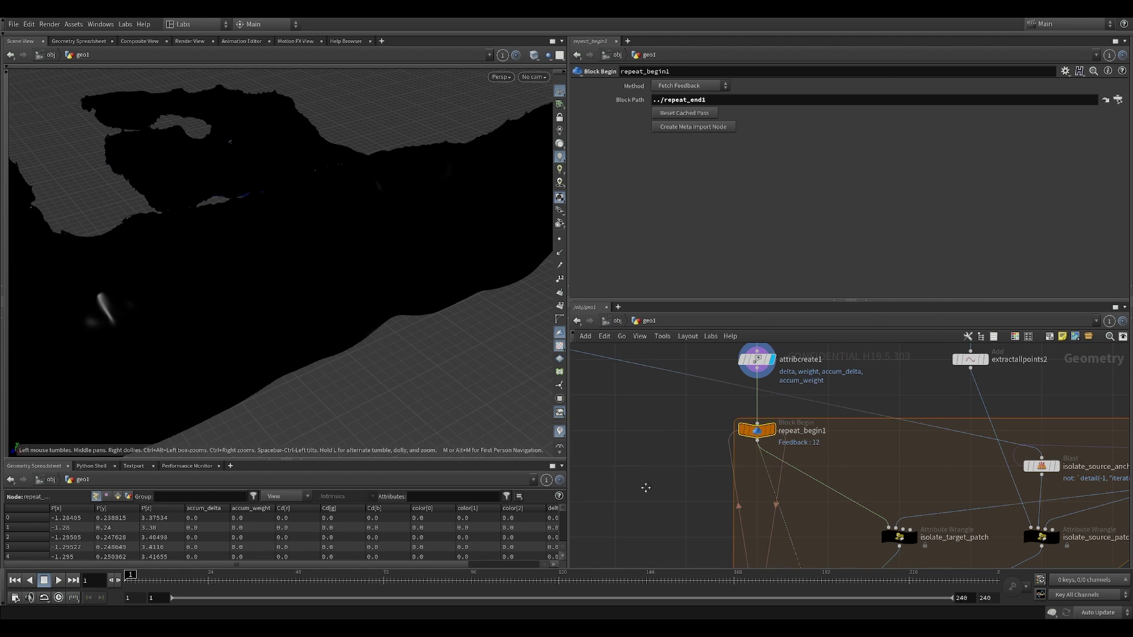
Open the repeat_end1 node's parameters and enable Single Pass, viewing the whole target terrain
scroll(669, 391, "down", 5)
scroll(673, 413, "up", 6)
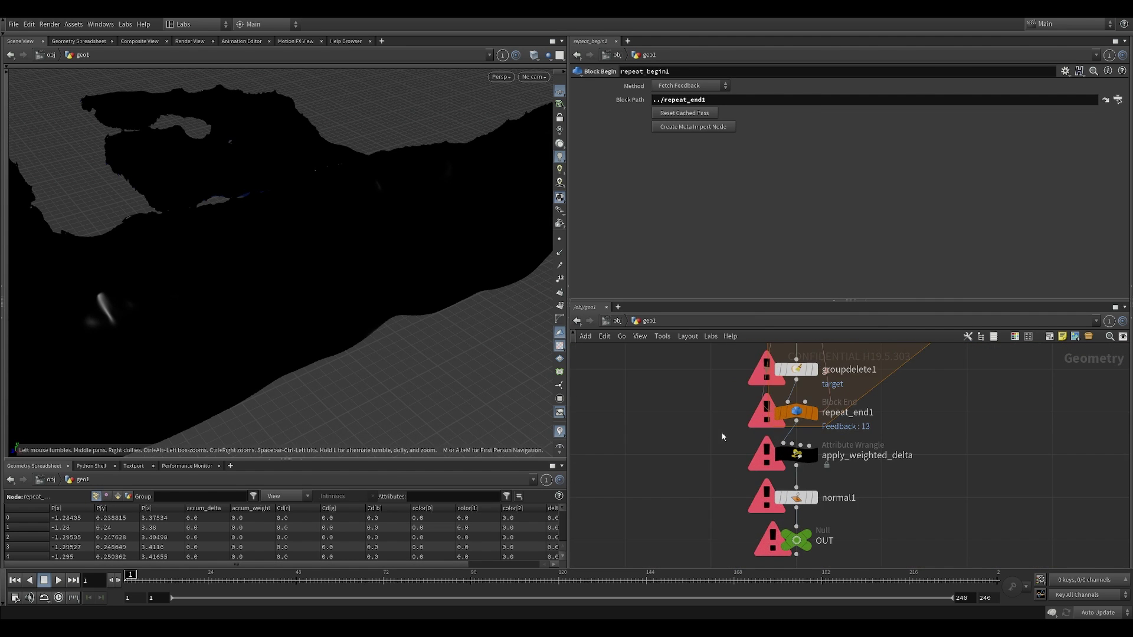
scroll(716, 437, "down", 5)
scroll(702, 457, "up", 5)
left_click_drag(684, 429, 744, 439)
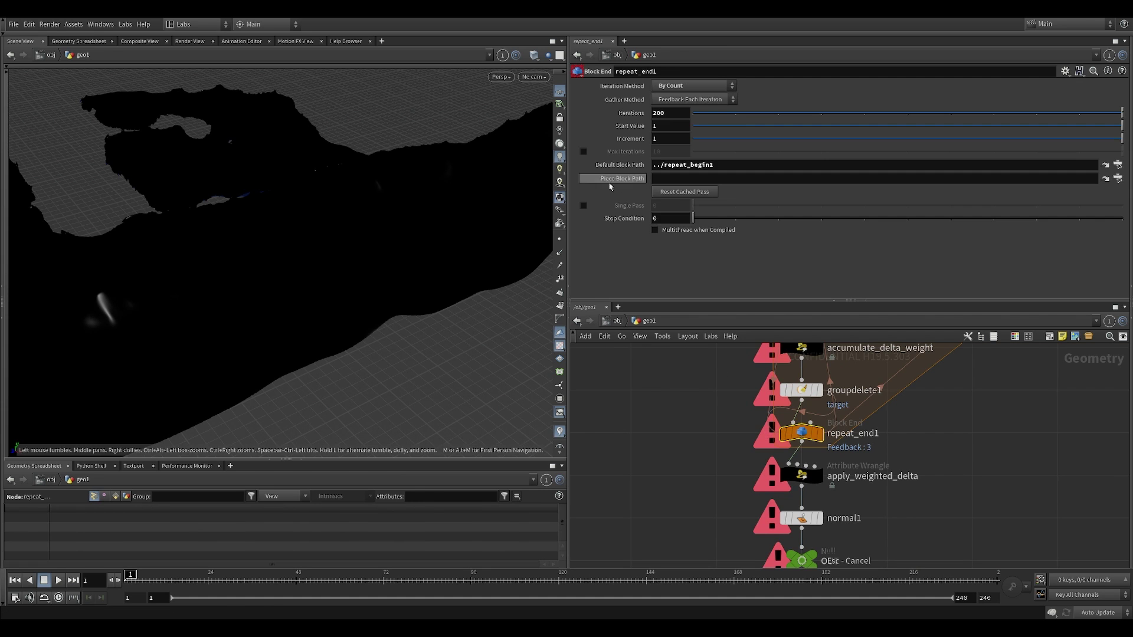
left_click(583, 206)
scroll(706, 458, "down", 4)
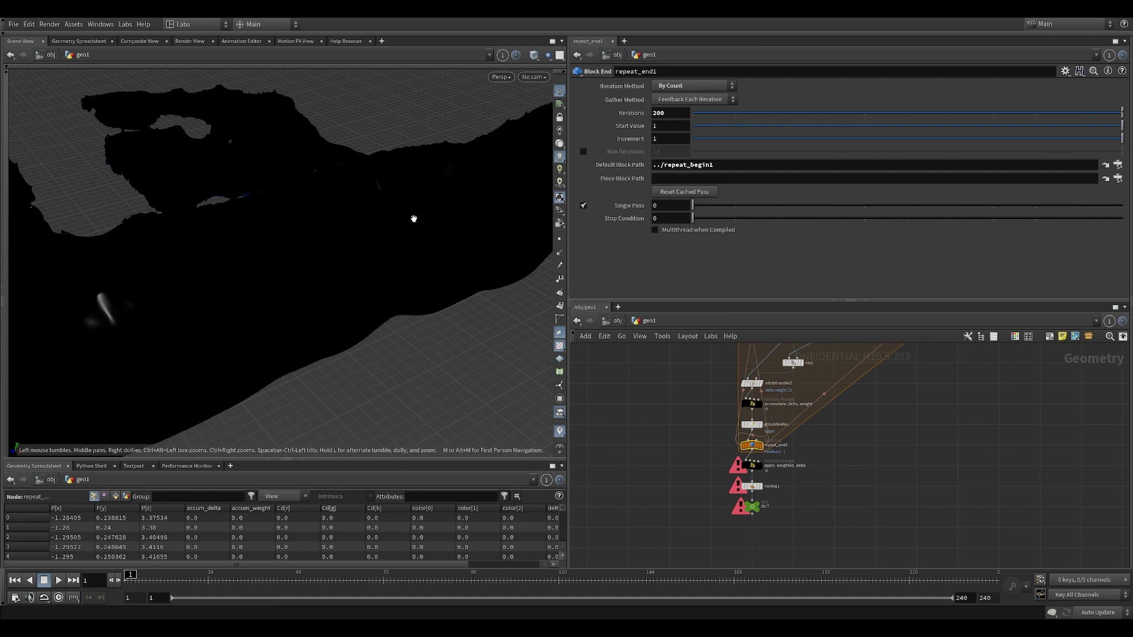
scroll(338, 193, "down", 5)
scroll(339, 194, "down", 3)
left_click_drag(349, 170, 377, 236)
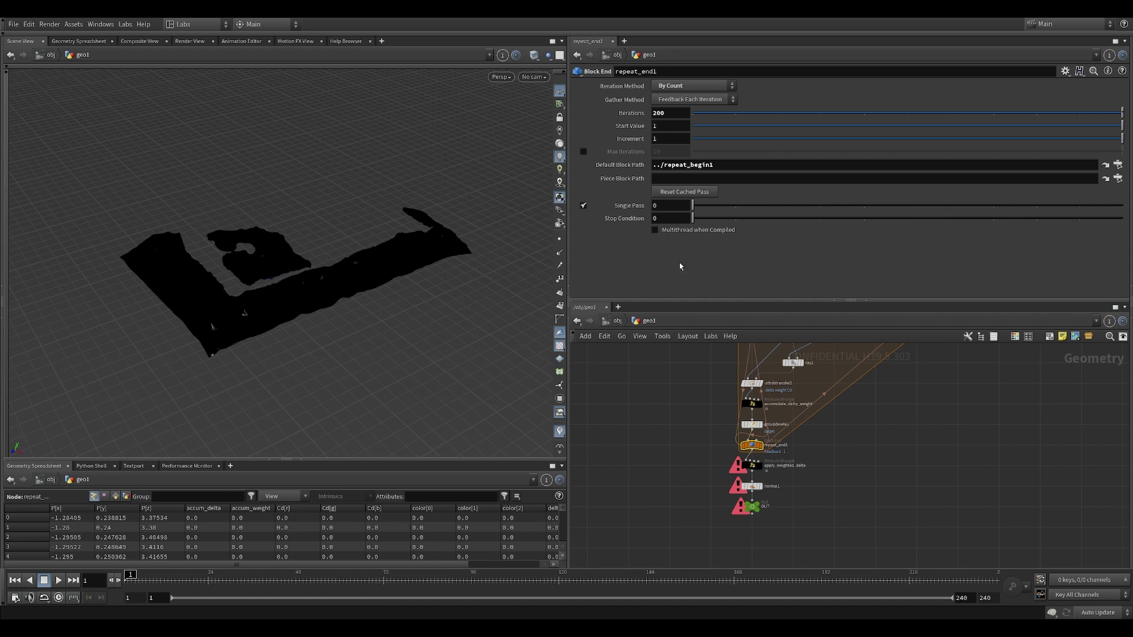
Open the isolate_source_anchor Blast node's parameters and trace its incoming connection from the source anchors
scroll(812, 472, "down", 4)
scroll(830, 406, "up", 6)
scroll(779, 410, "up", 2)
left_click_drag(798, 396, 734, 459)
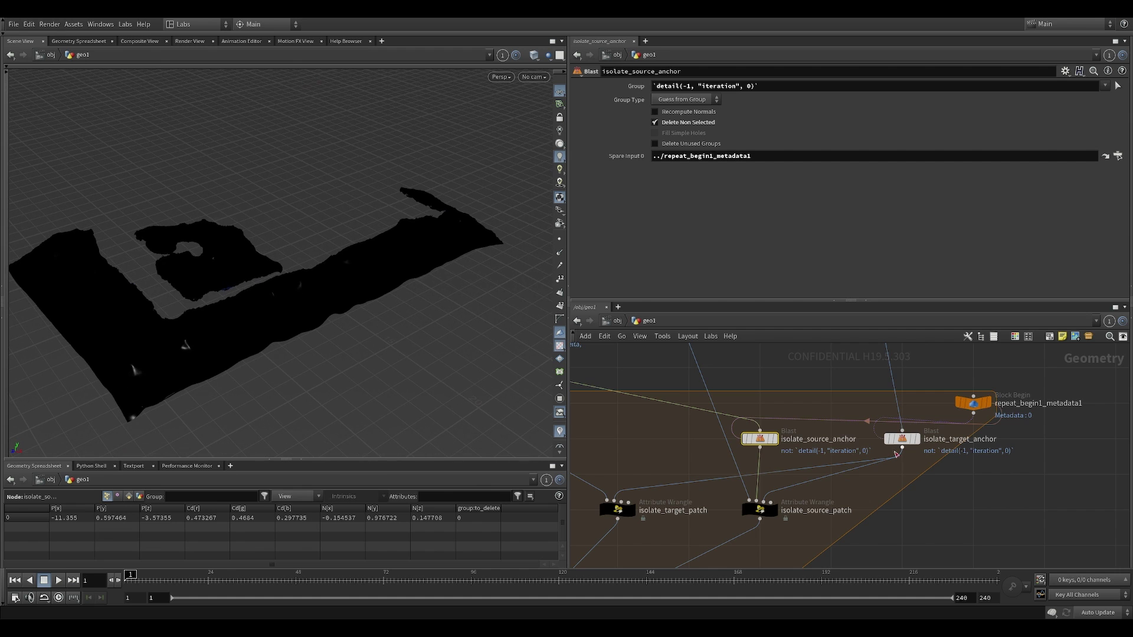
scroll(848, 418, "down", 8)
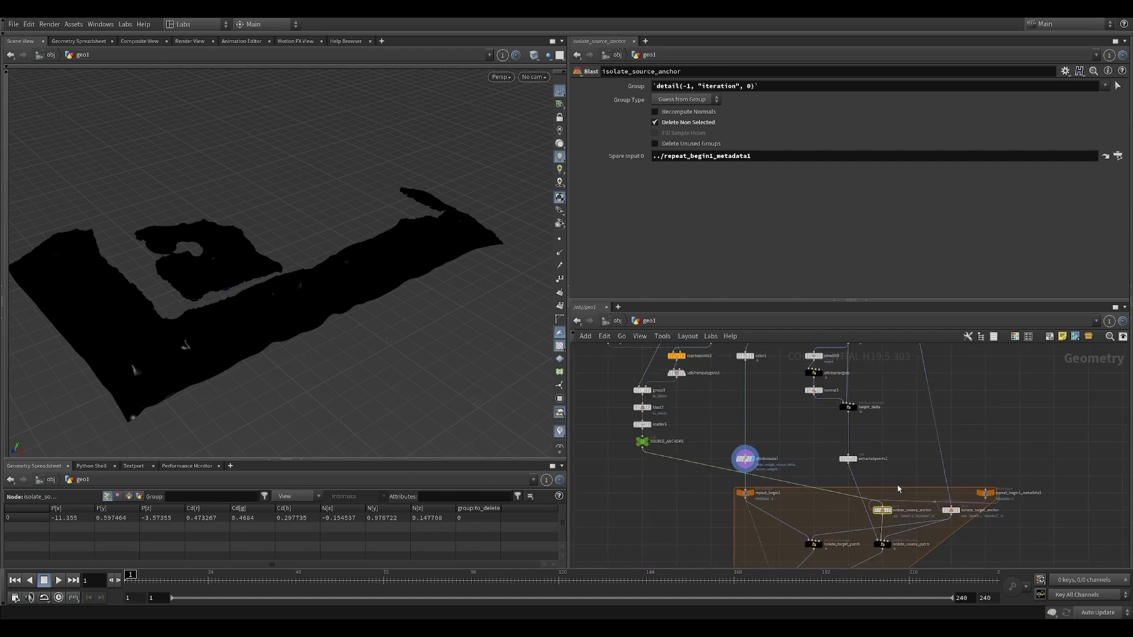
scroll(915, 525, "up", 8)
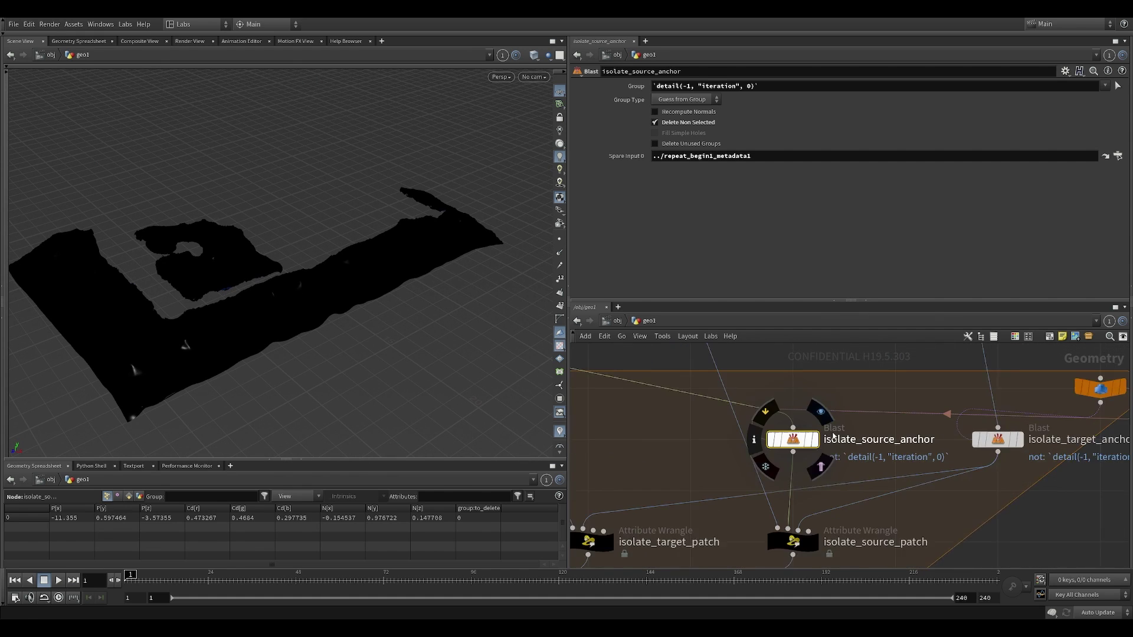
left_click_drag(649, 443, 838, 436)
middle_click_drag(847, 377, 766, 387)
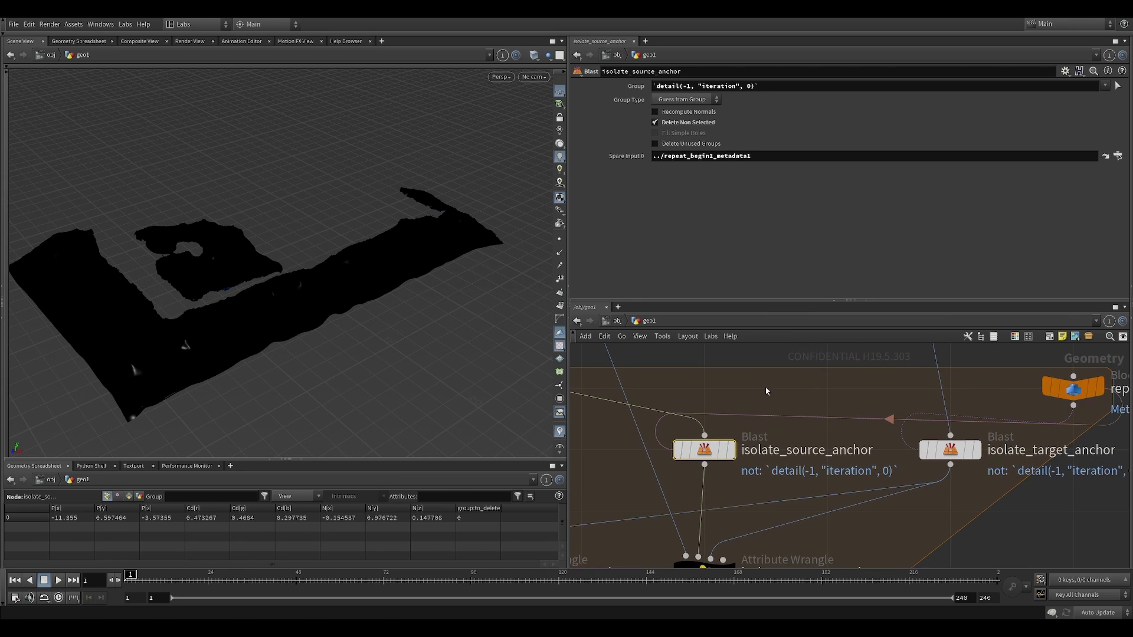
Look up the Add Spare Input option for isolate_source_anchor and examine the repeat_begin1_metadata1 node that its spare input references
left_click(1065, 70)
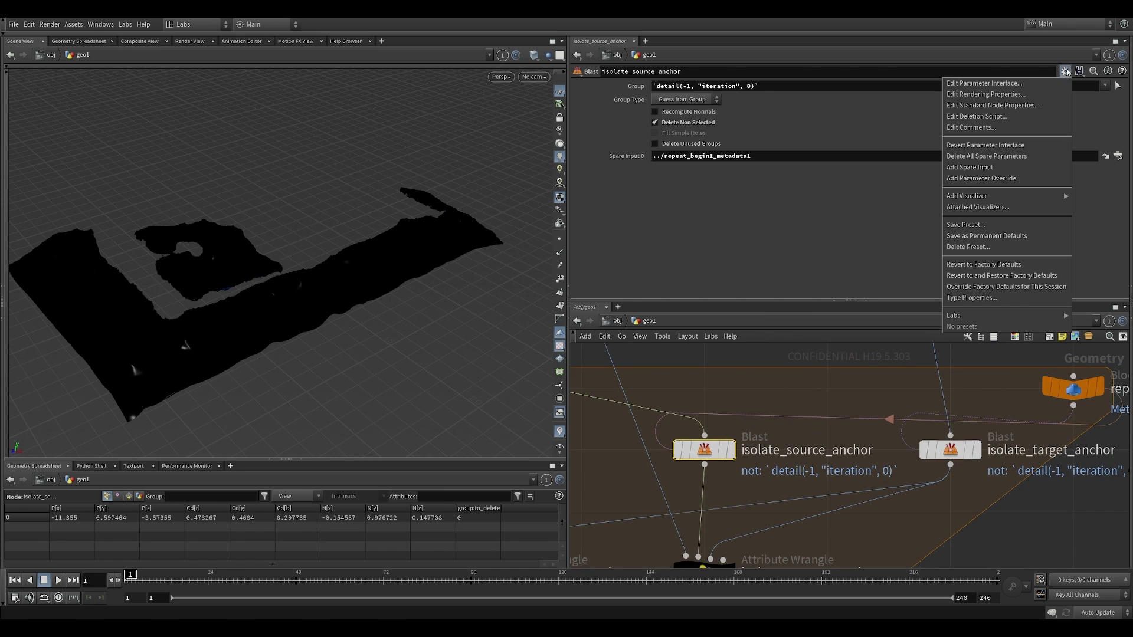
left_click(980, 180)
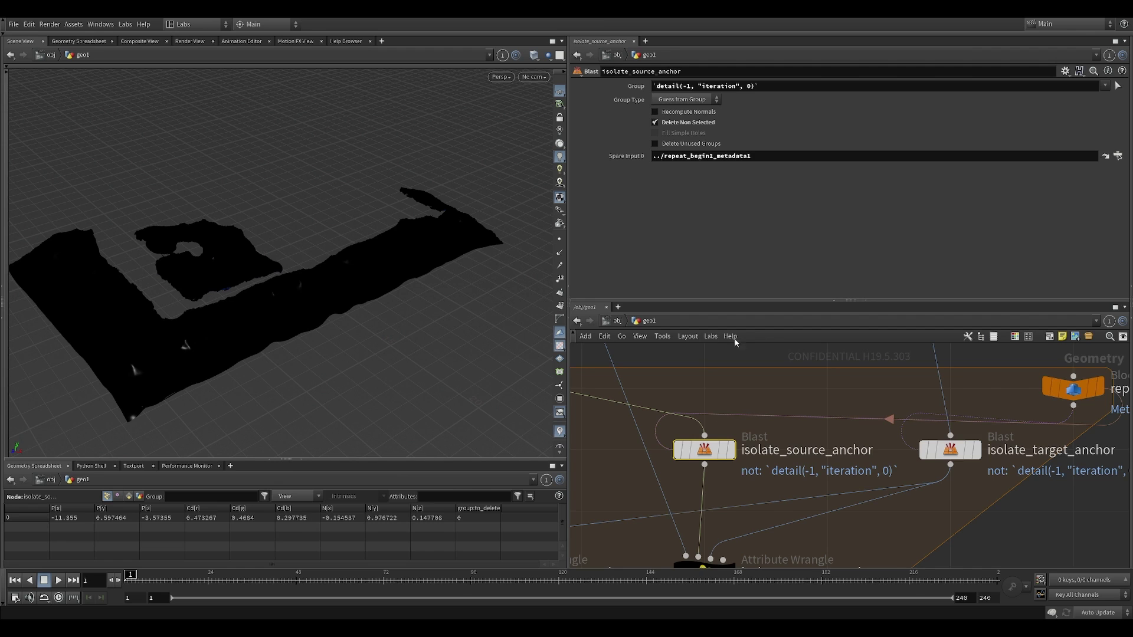
middle_click_drag(981, 392, 891, 430)
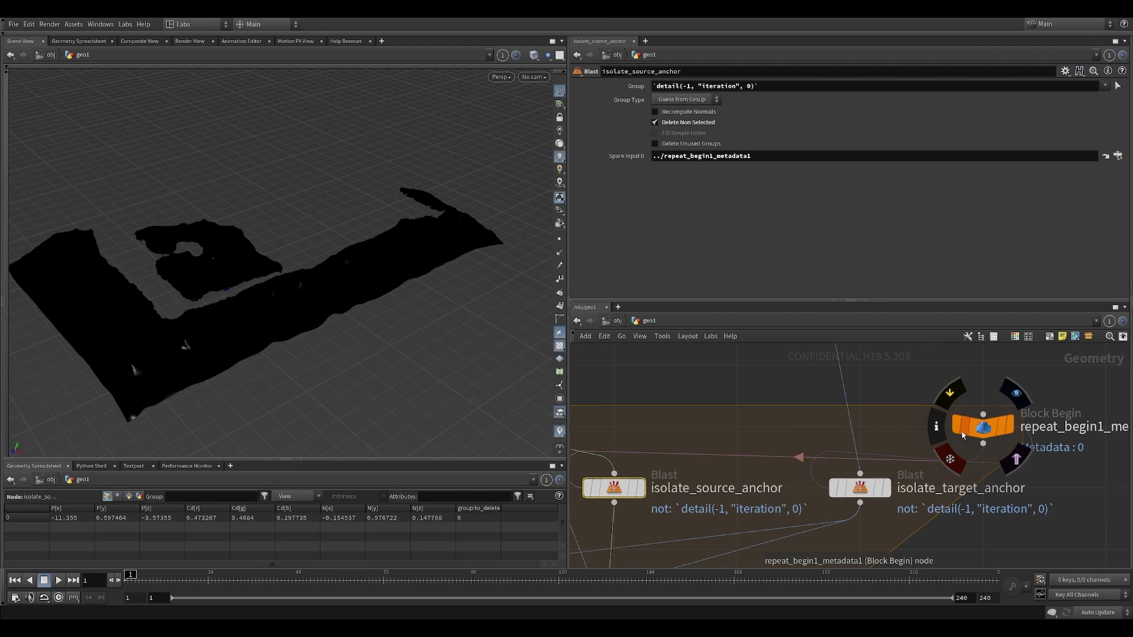
scroll(965, 435, "down", 3)
scroll(972, 439, "up", 2)
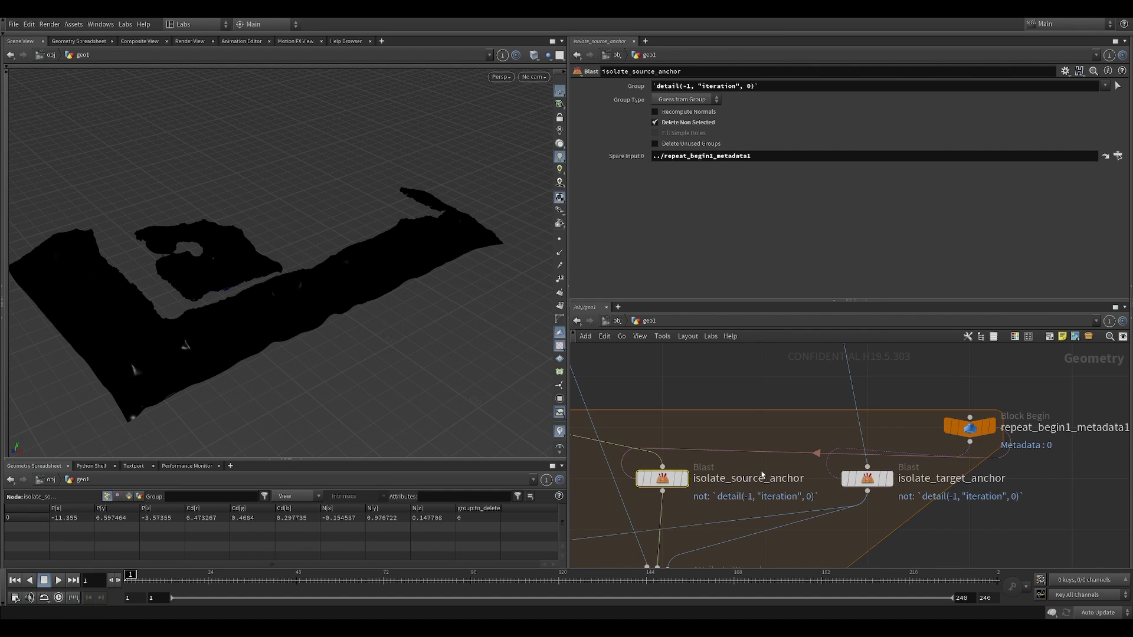
scroll(755, 436, "down", 4)
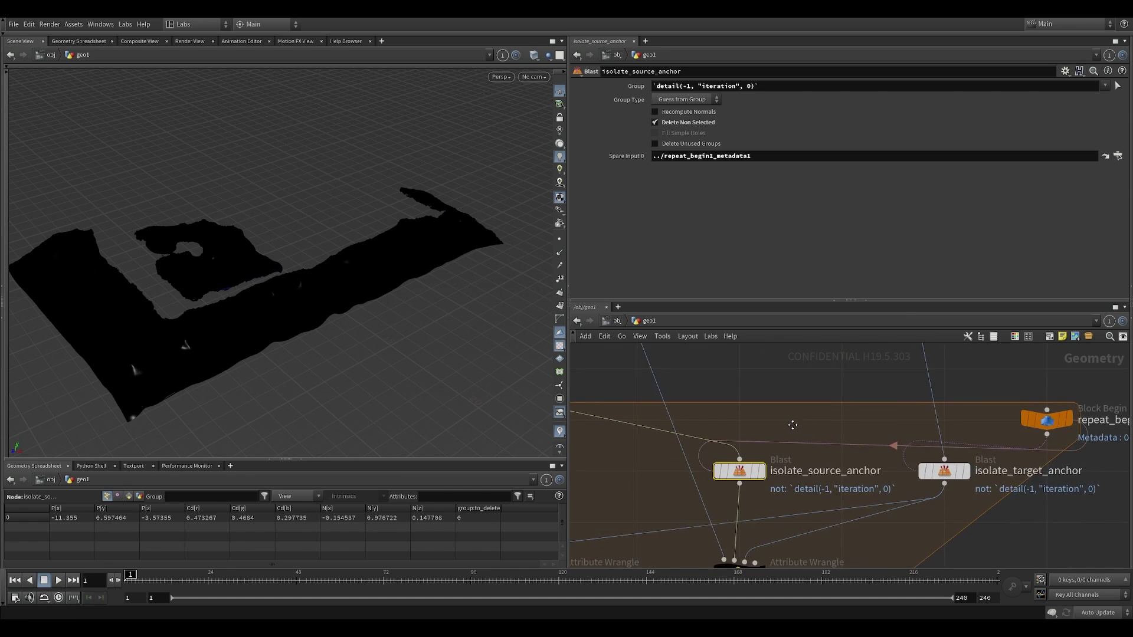
scroll(791, 438, "down", 1)
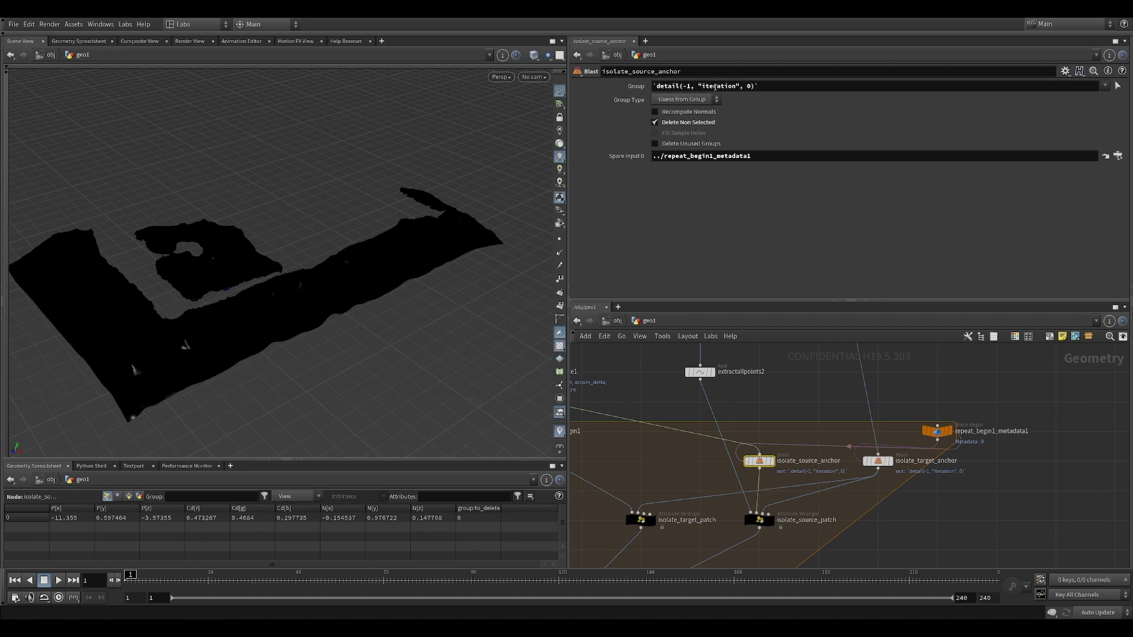
Examine how the metadata, anchor and patch isolation nodes are wired at the start of the repeat loop
middle_click_drag(826, 376, 915, 447)
middle_click_drag(703, 425, 921, 430)
middle_click_drag(761, 423, 617, 394)
scroll(675, 426, "down", 3)
scroll(676, 424, "up", 1)
middle_click_drag(839, 417, 731, 371)
scroll(834, 443, "up", 2)
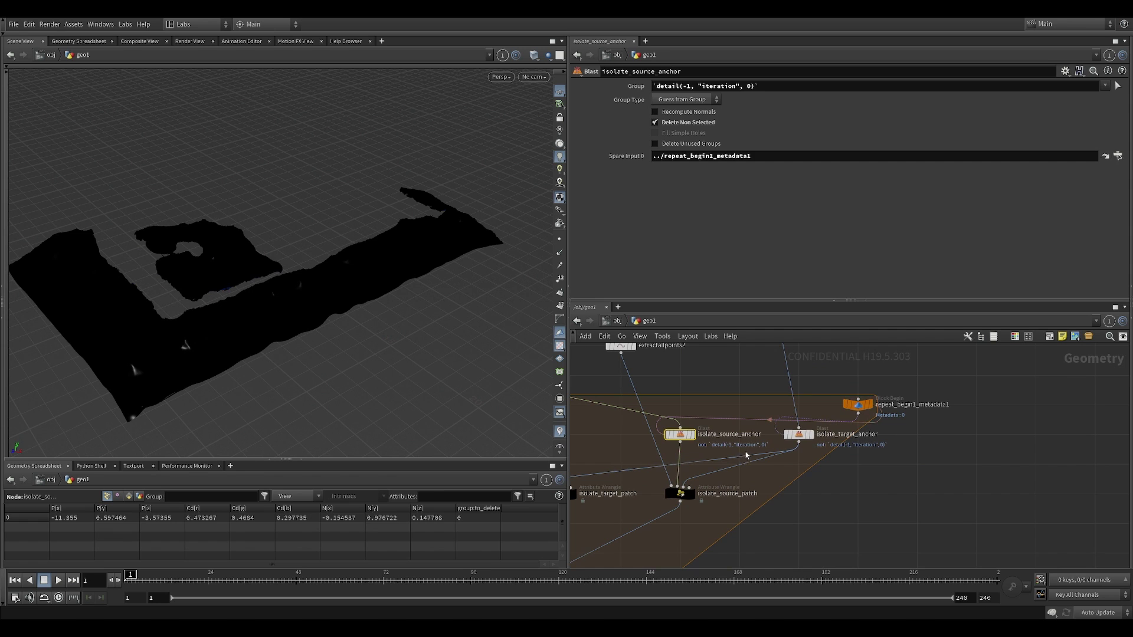
middle_click_drag(729, 370, 789, 384)
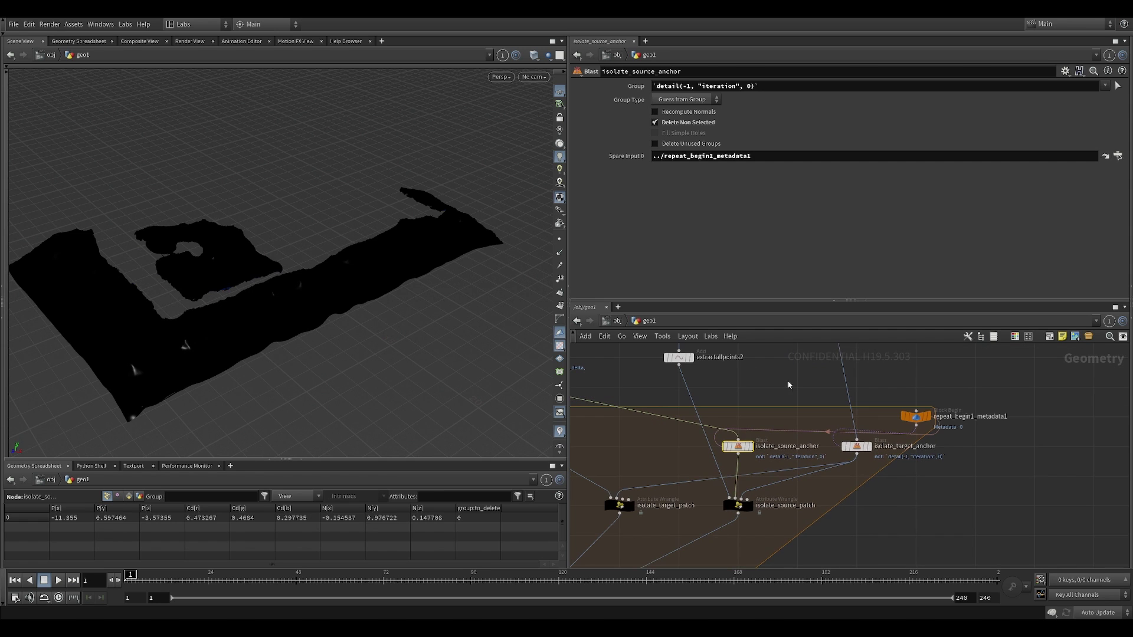
Open isolate_target_anchor's parameters and display the isolated source anchor point, followed by the isolated target anchor point
left_click(857, 446)
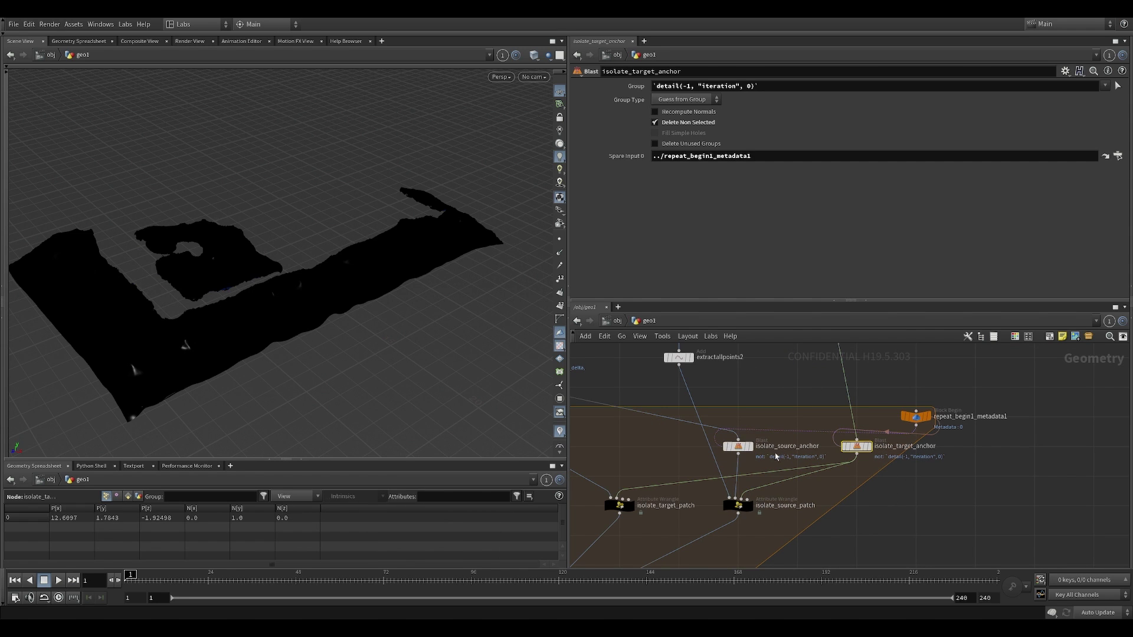
left_click(755, 435)
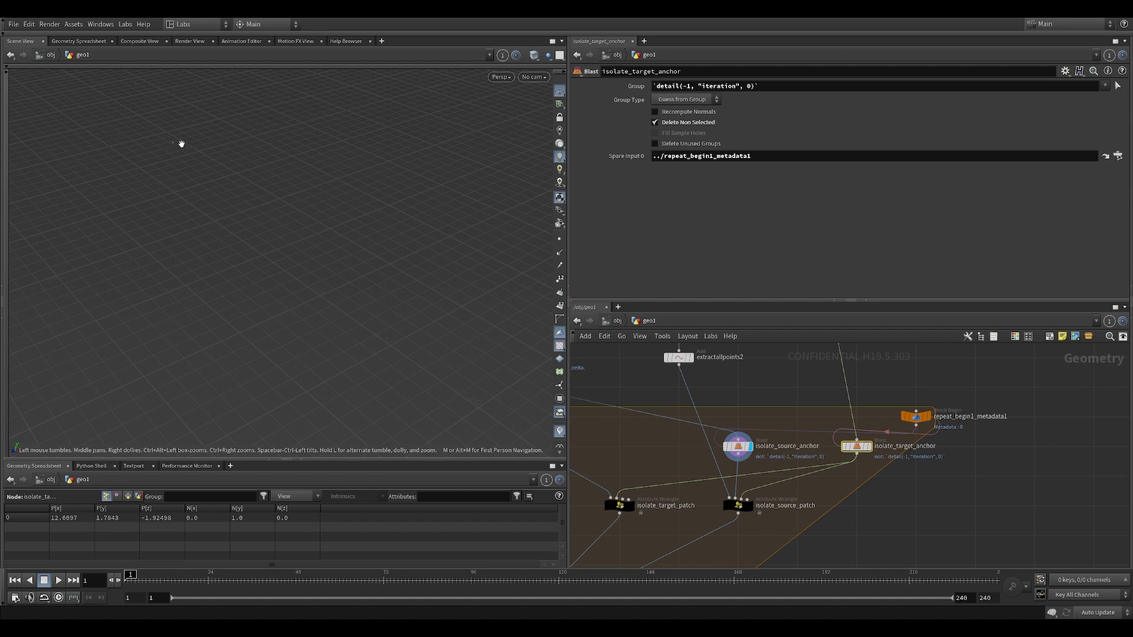
left_click(869, 447)
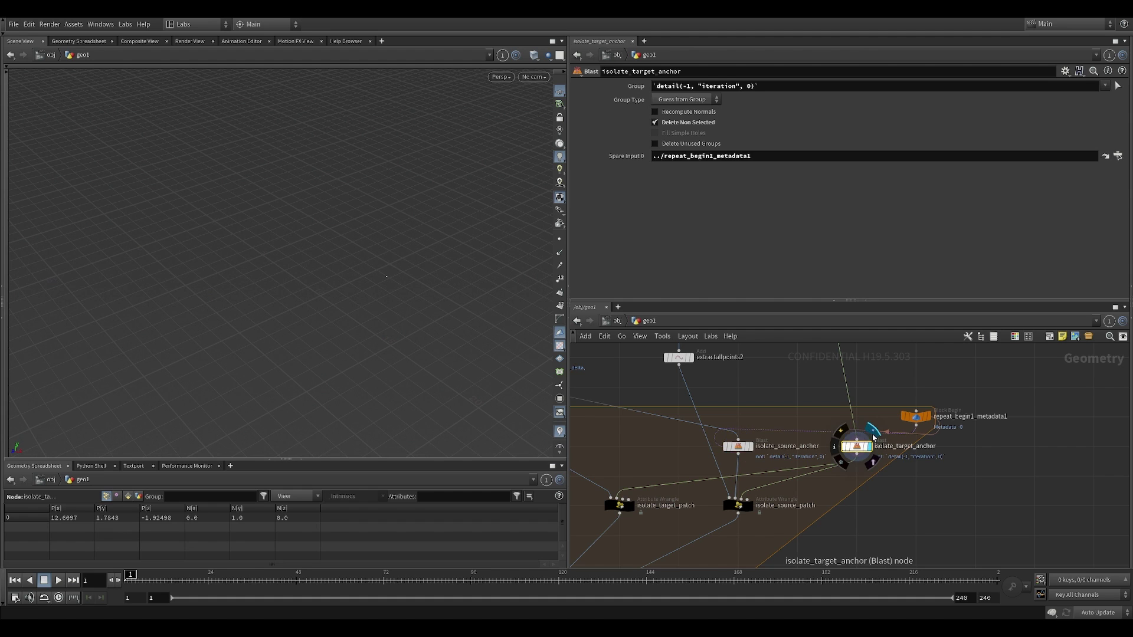
Display the isolate_source_patch wrangle and open its radius, falloff ramp and VEX code settings
middle_click_drag(808, 415, 907, 397)
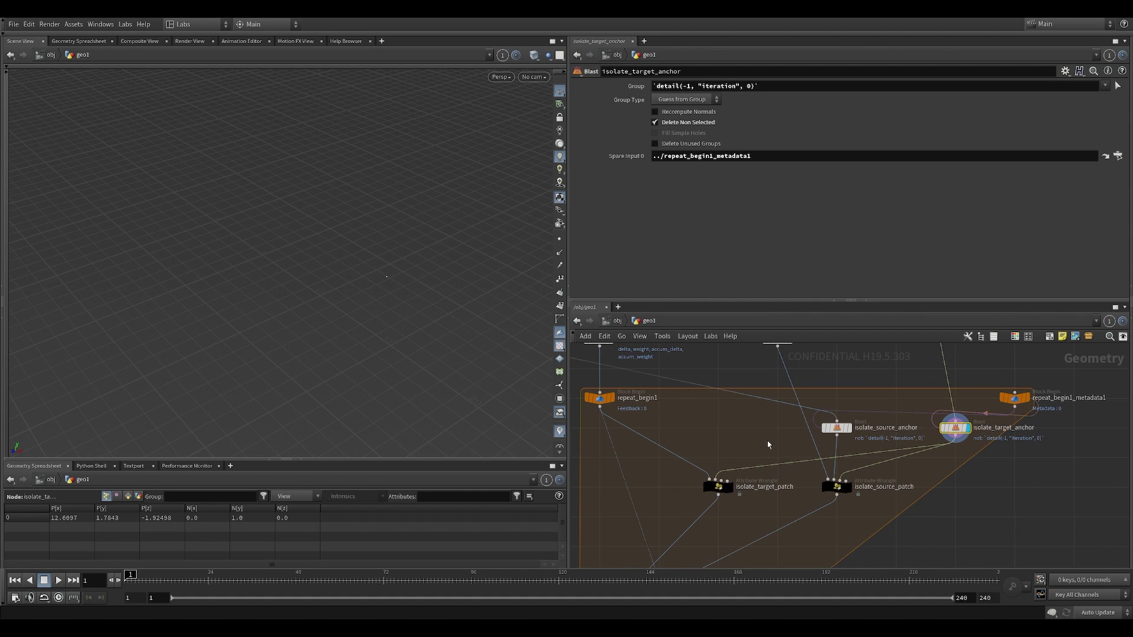
scroll(848, 489, "up", 2)
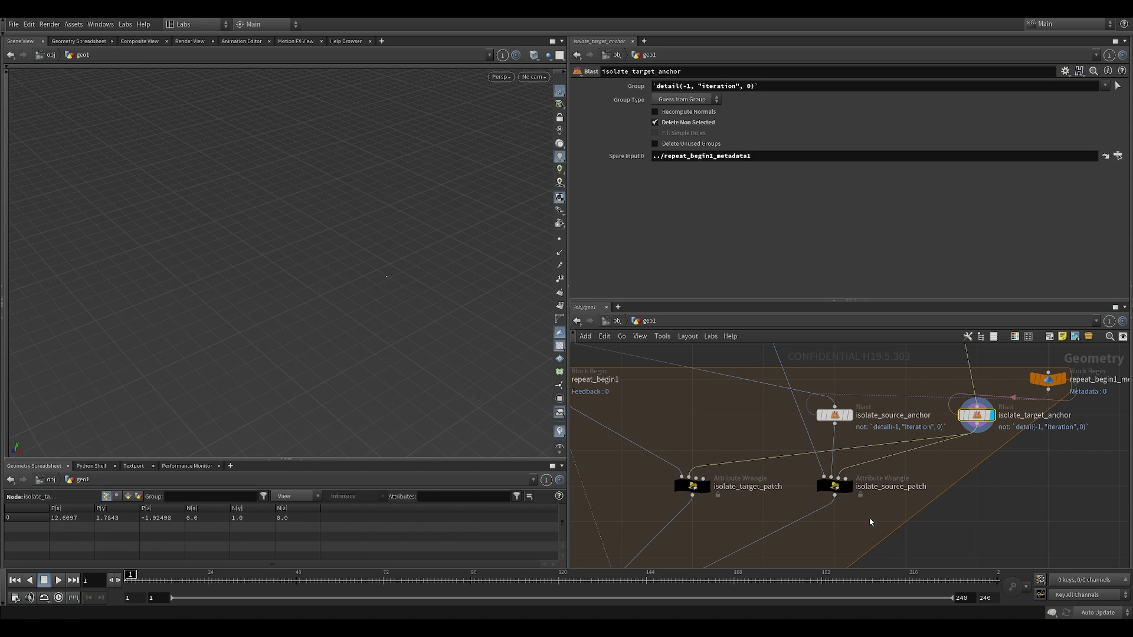
left_click(852, 492)
left_click(850, 488)
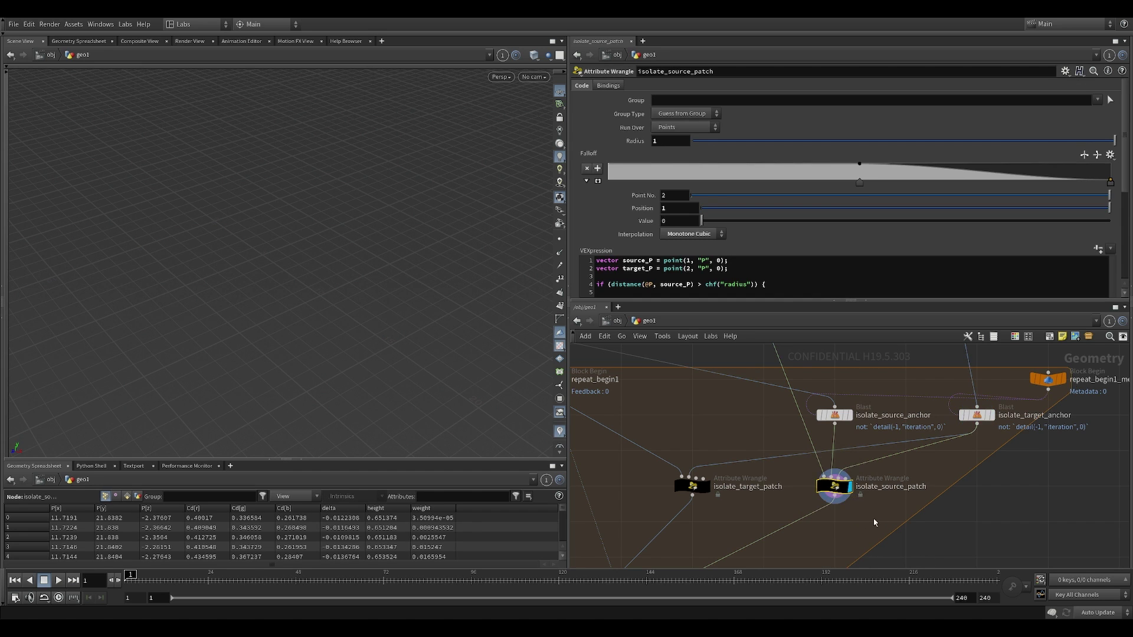
Template attribcreate1 above the repeat loop to show the target terrain as reference alongside the source patch
scroll(810, 473, "down", 2)
middle_click_drag(772, 449, 750, 385)
scroll(869, 274, "down", 3)
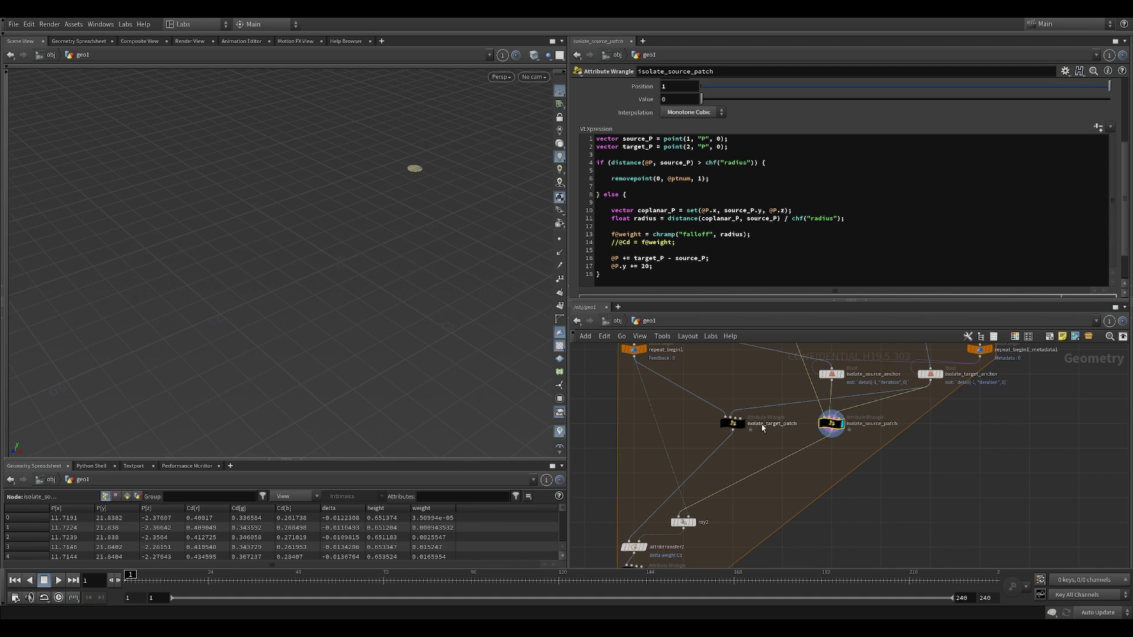
middle_click_drag(807, 345, 777, 482)
middle_click_drag(759, 446, 821, 515)
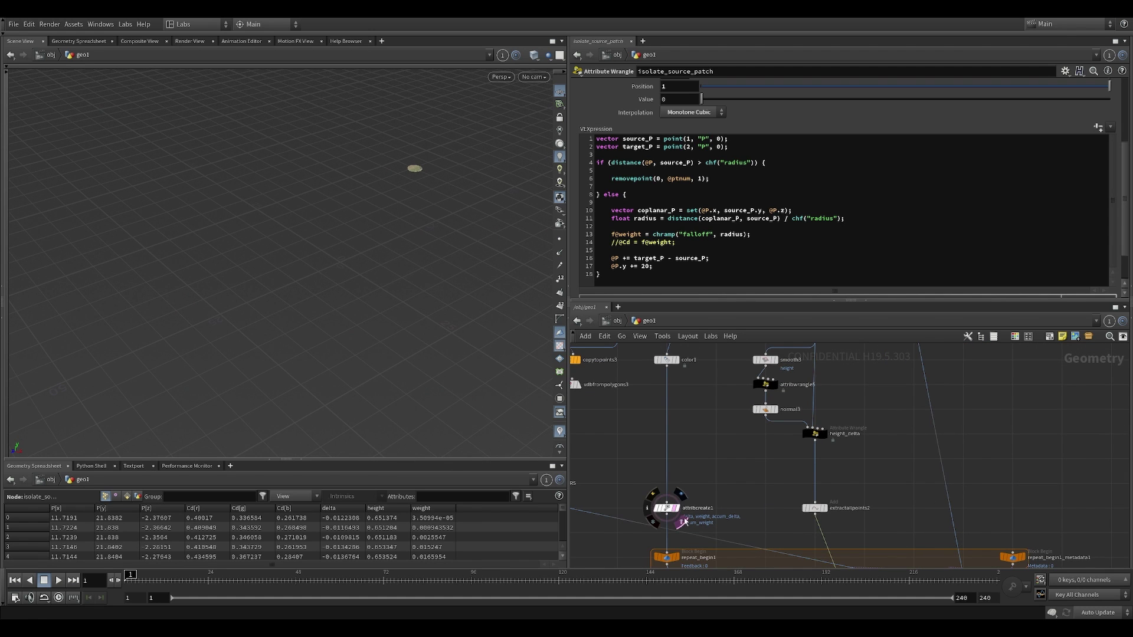
left_click(683, 523)
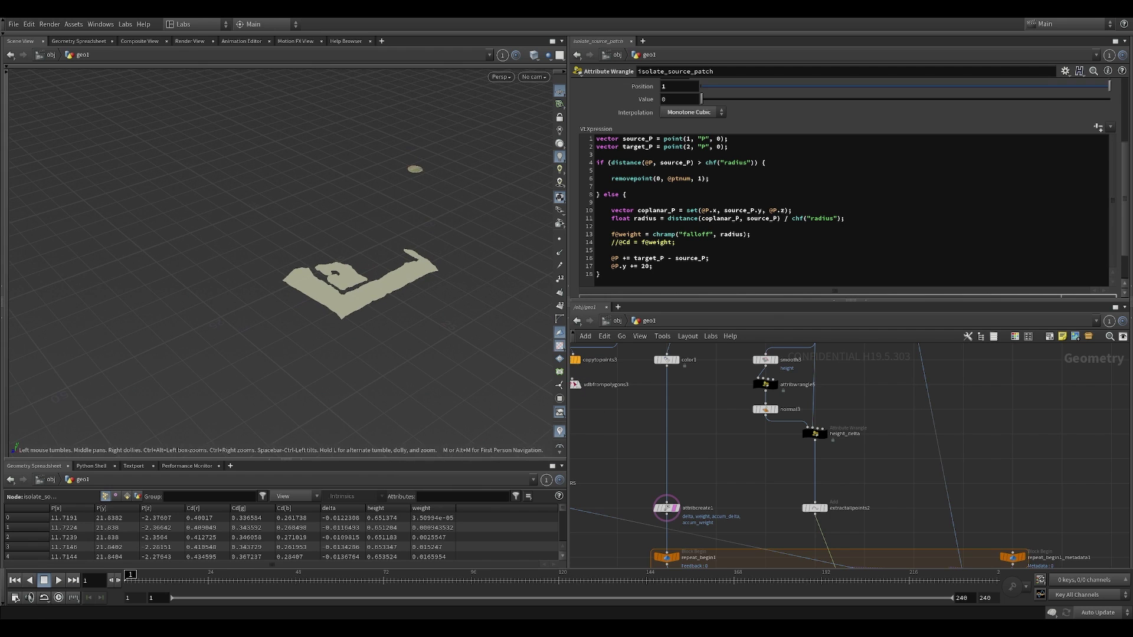
middle_click_drag(738, 485, 733, 392)
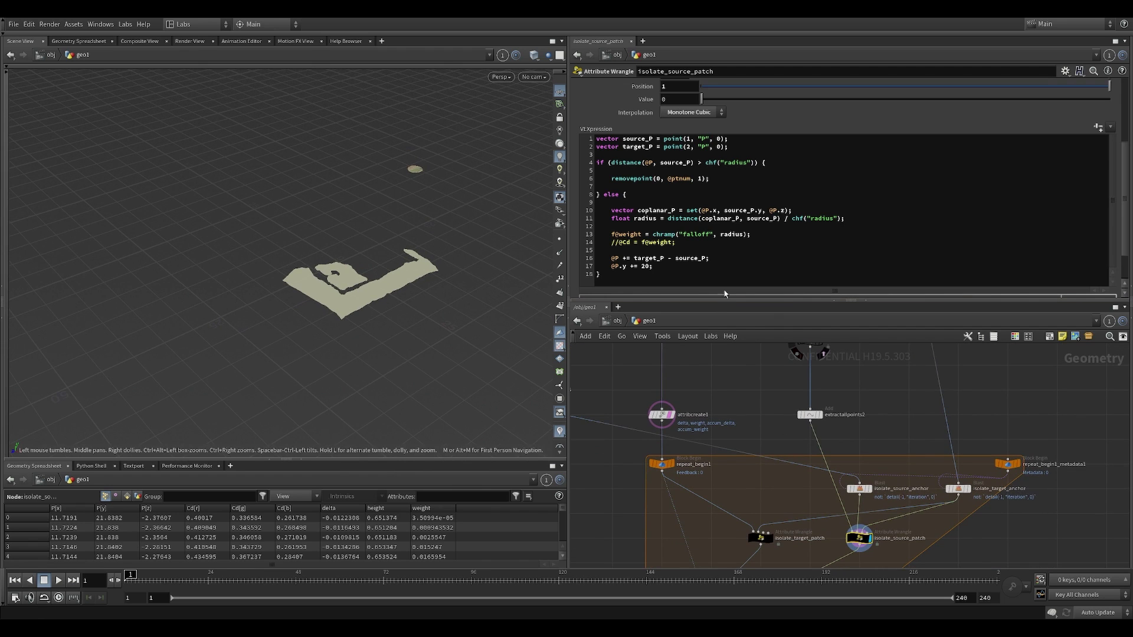
Comment out the @P += target_P - source_P and @P.y += 20 lines in the isolate_source_patch code
left_click(611, 258)
type("//")
key("Down")
key("Home")
type("//")
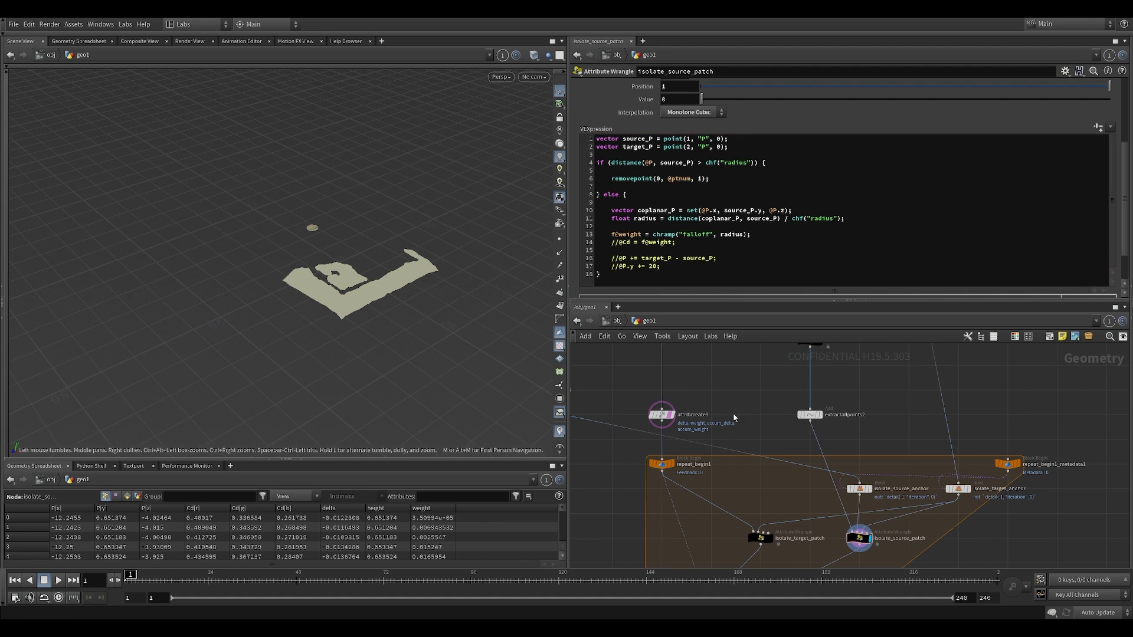
Template extractallpoints2 to show the source terrain points around the isolated patch
middle_click_drag(712, 364, 792, 463)
scroll(792, 463, "down", 3)
middle_click_drag(717, 445, 730, 479)
scroll(795, 500, "up", 2)
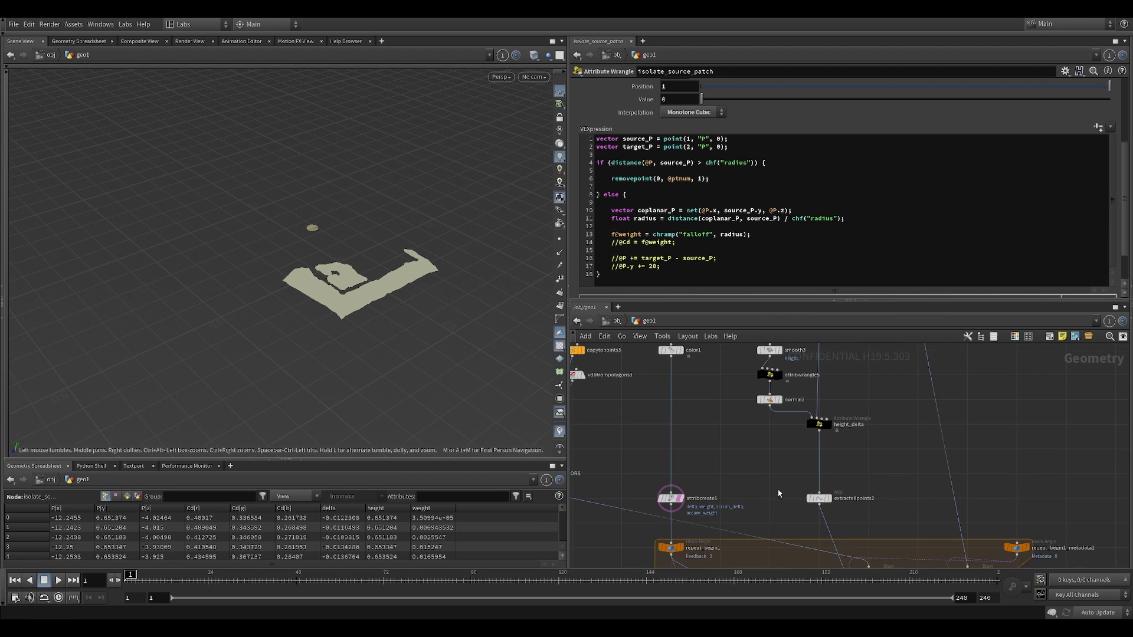
left_click(819, 499)
left_click(834, 515)
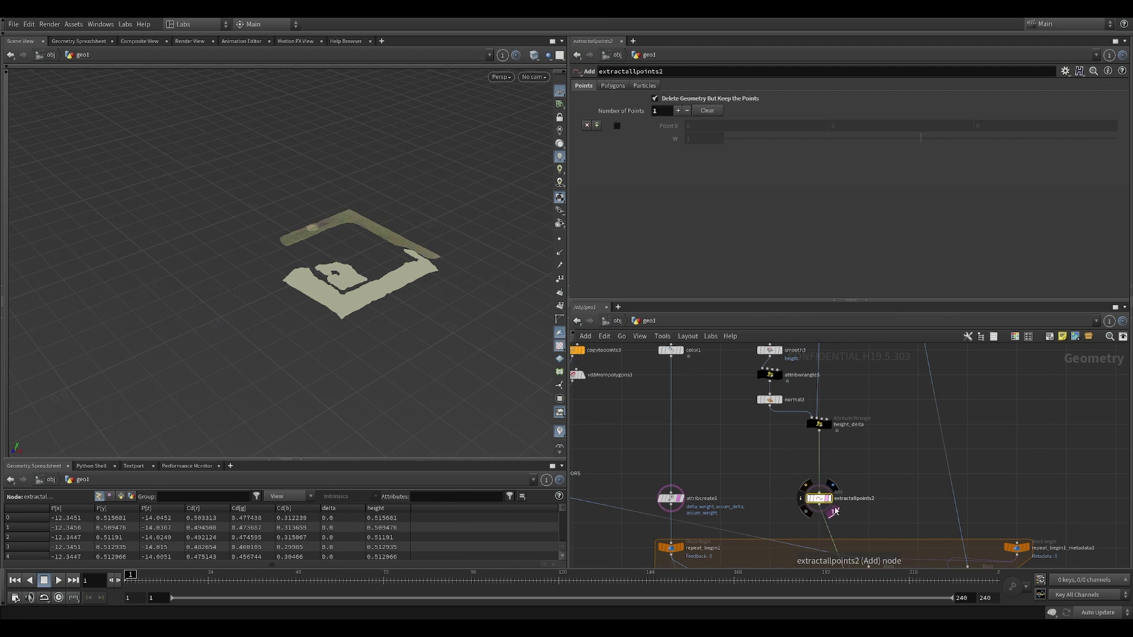
scroll(412, 215, "up", 3)
middle_click_drag(854, 456, 813, 390)
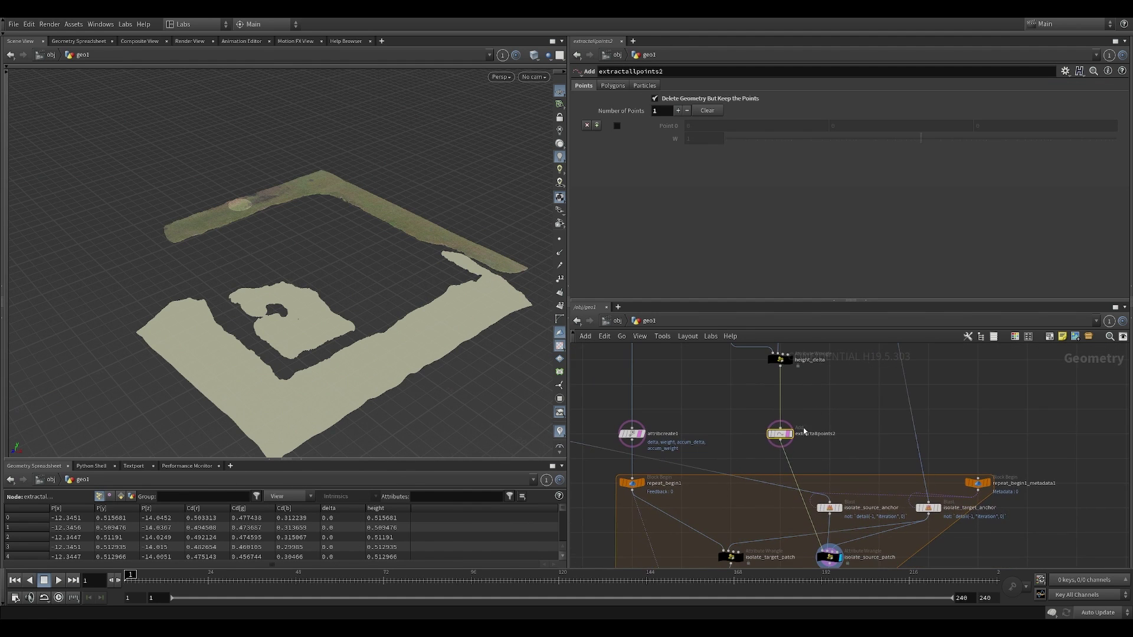
middle_click_drag(865, 464, 842, 374)
scroll(201, 208, "up", 6)
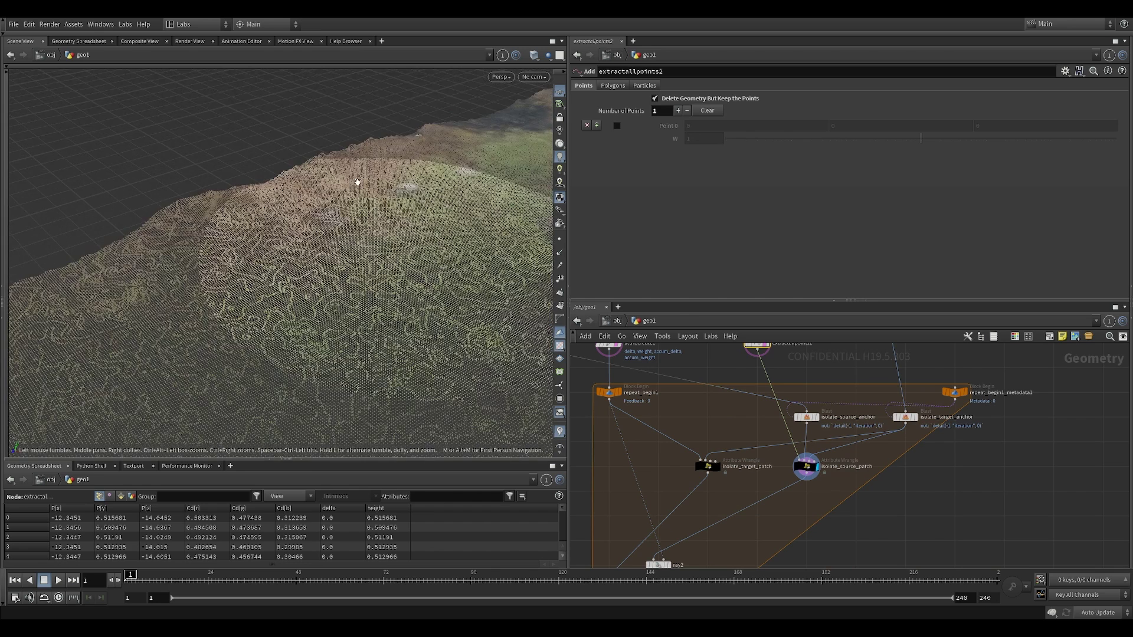
middle_click_drag(321, 250, 295, 255)
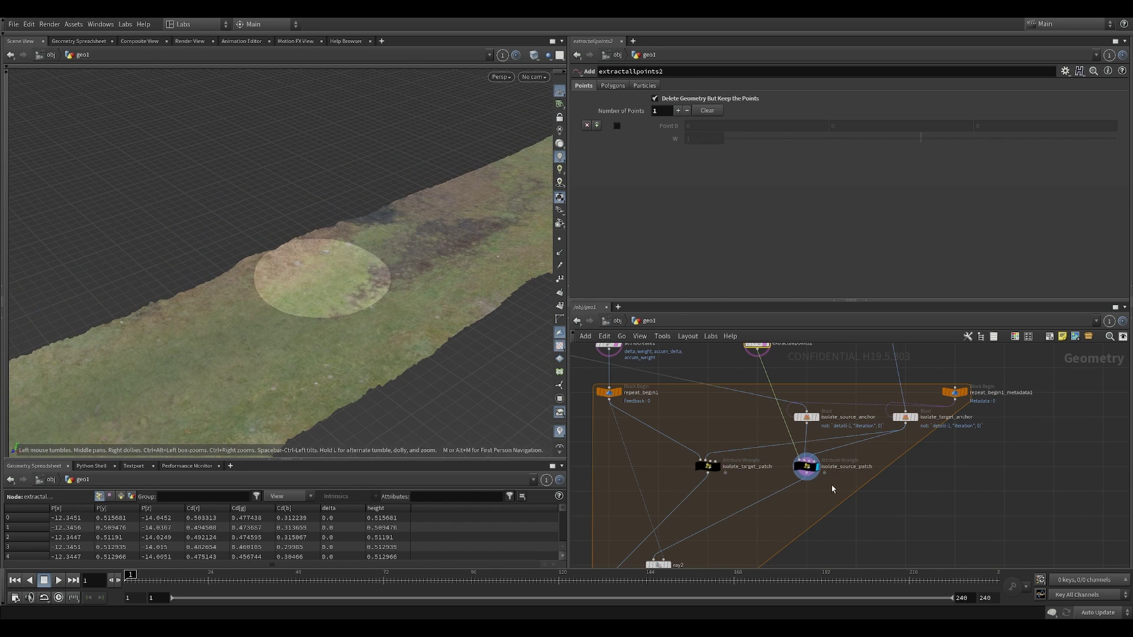
Reopen the isolate_source_patch wrangle and compare its circular patch with the surrounding source terrain
left_click(806, 466)
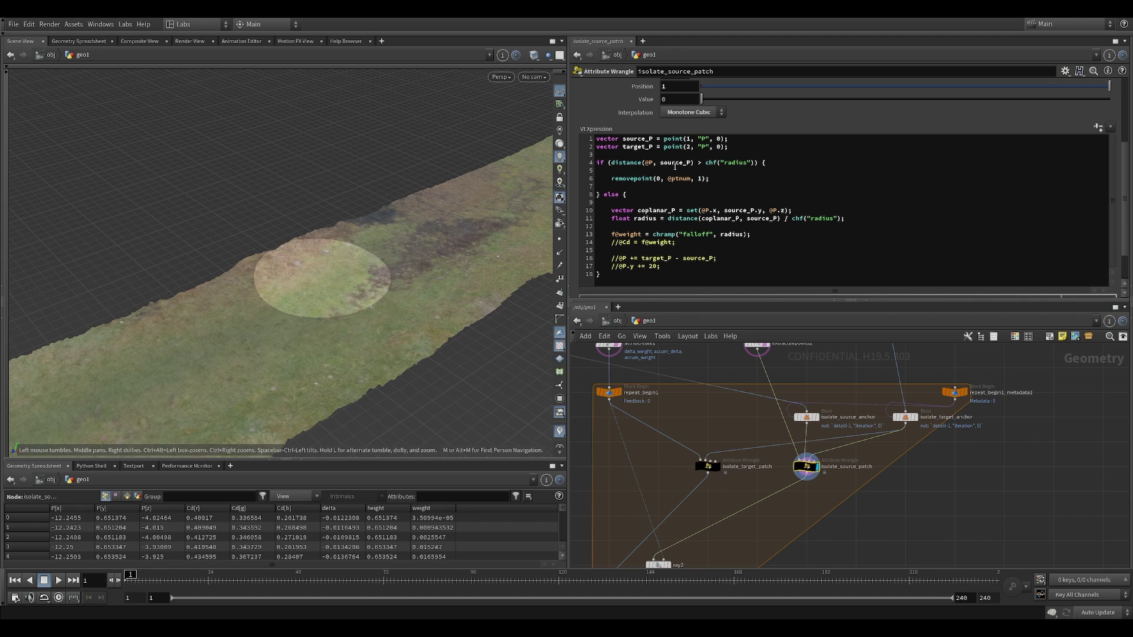
scroll(458, 230, "up", 3)
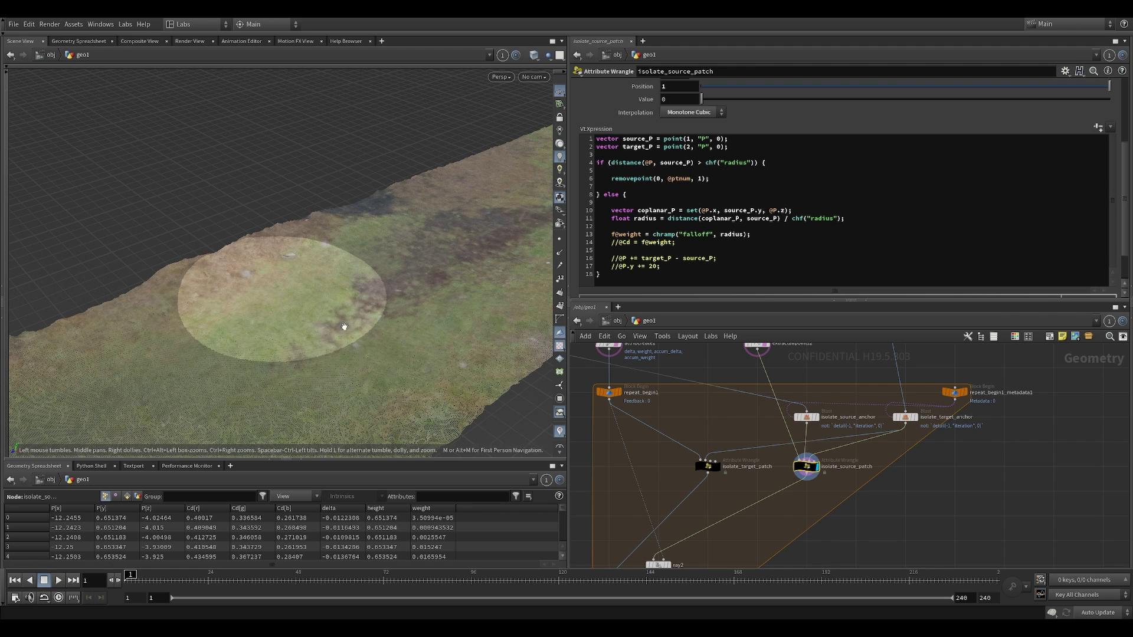
scroll(323, 348, "up", 5)
mouse_move(807, 472)
scroll(151, 354, "down", 8)
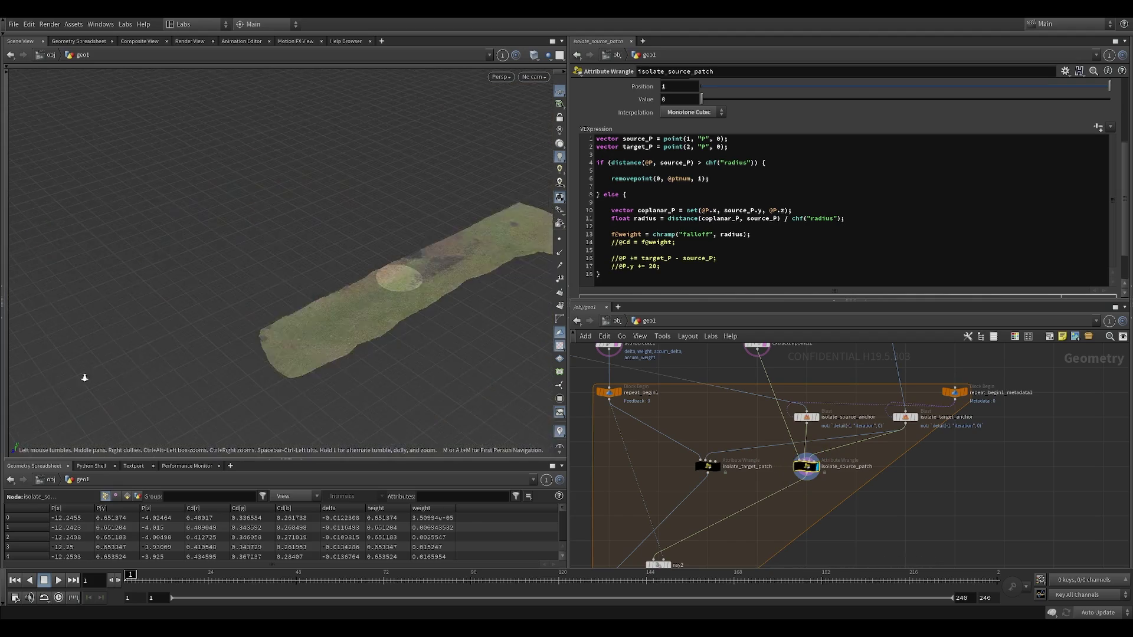
scroll(385, 292, "up", 10)
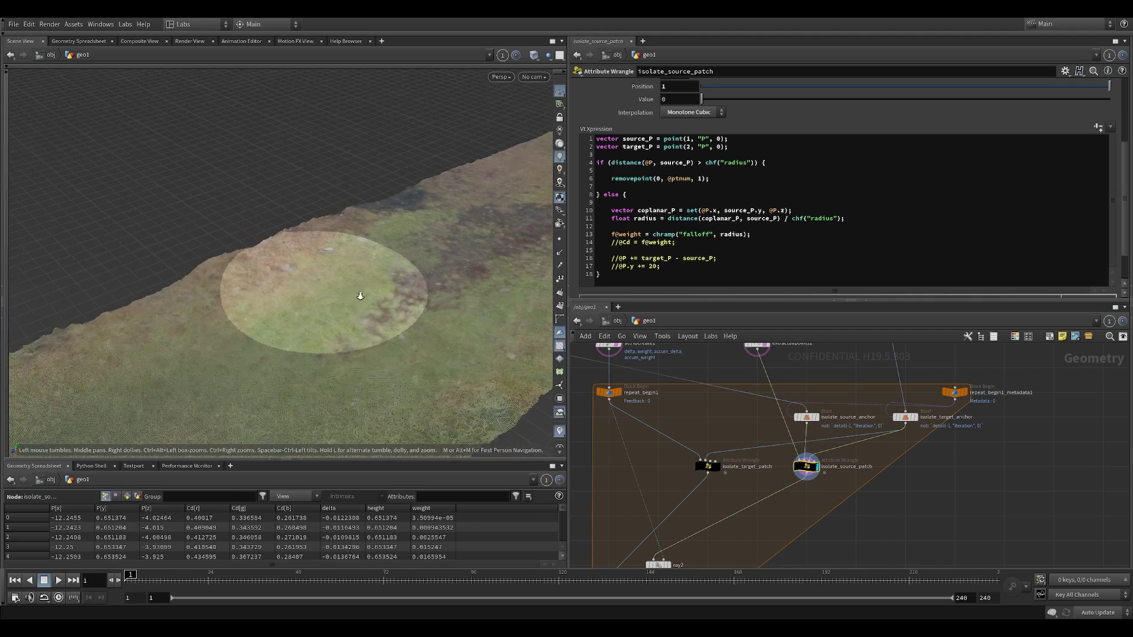
scroll(356, 296, "up", 3)
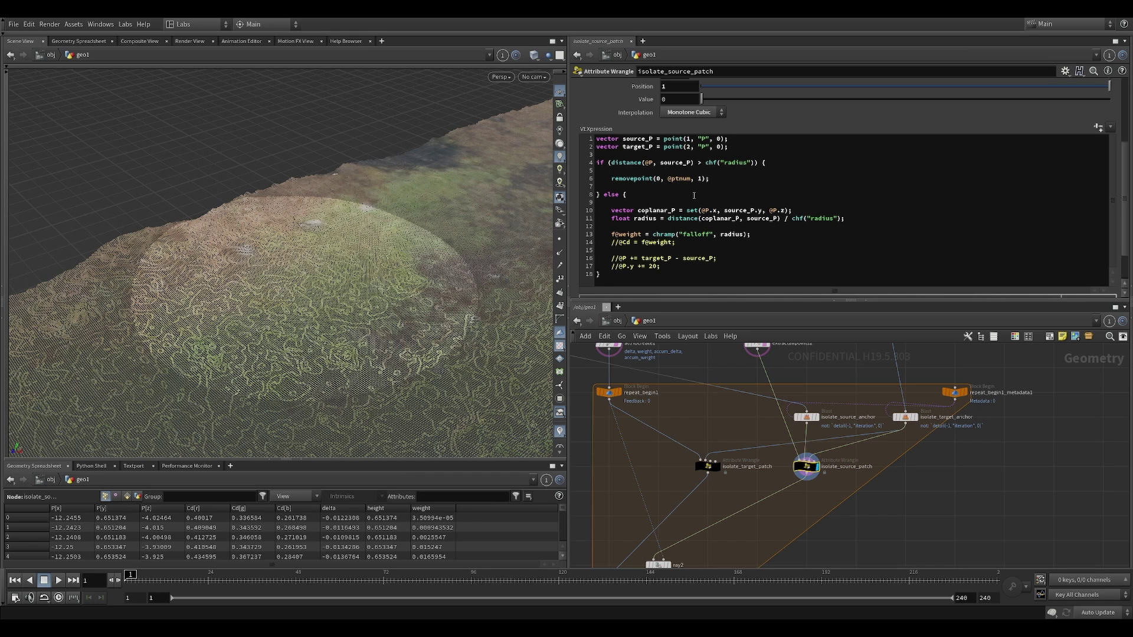
Check the Radius parameter used by the code's distance test and view the patch from a low angle
left_click_drag(330, 290, 291, 268)
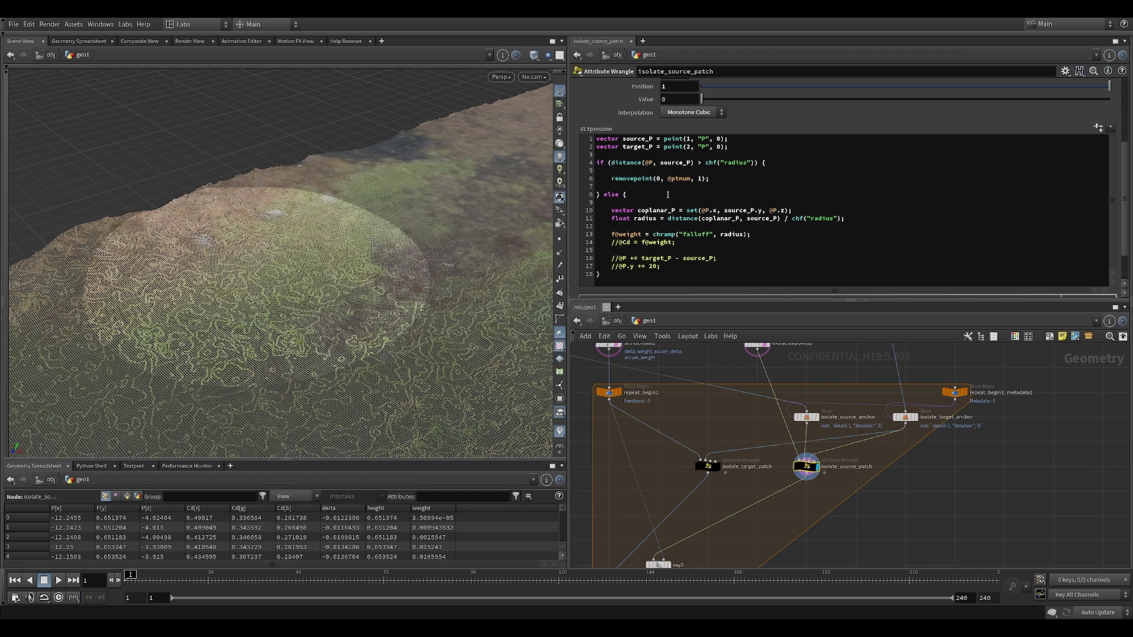
scroll(628, 154, "up", 4)
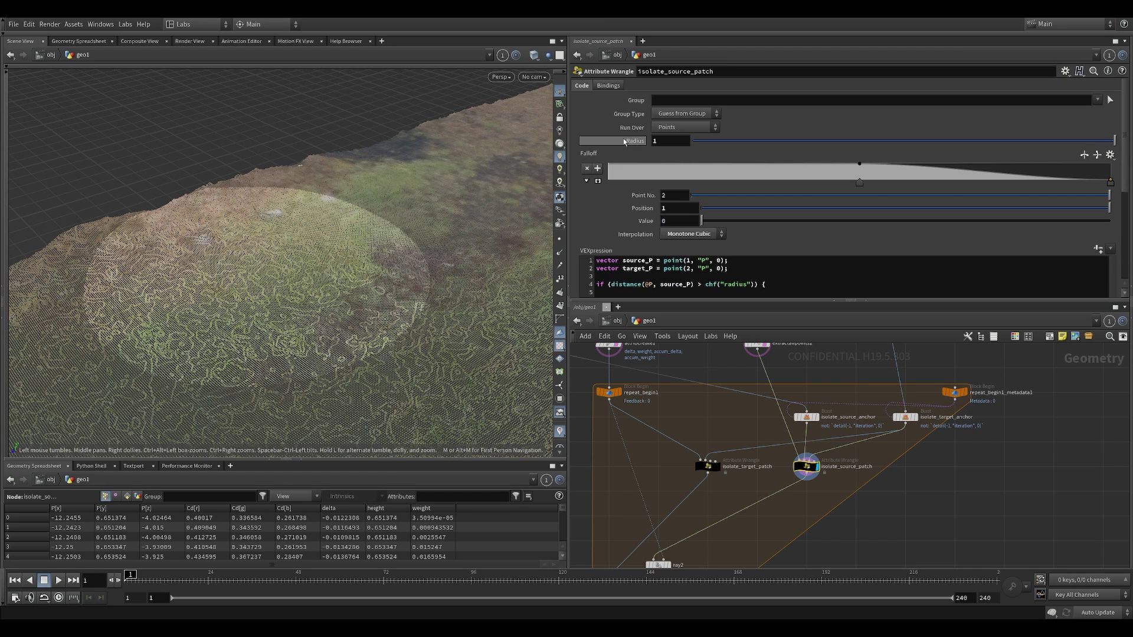
scroll(710, 171, "down", 5)
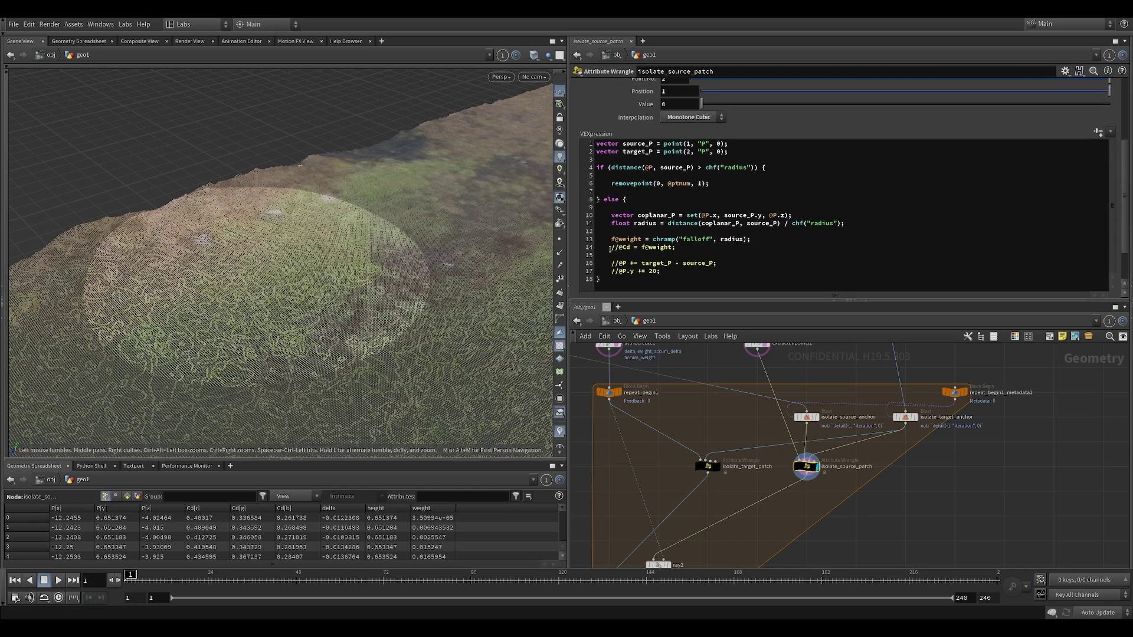
left_click_drag(319, 293, 282, 231)
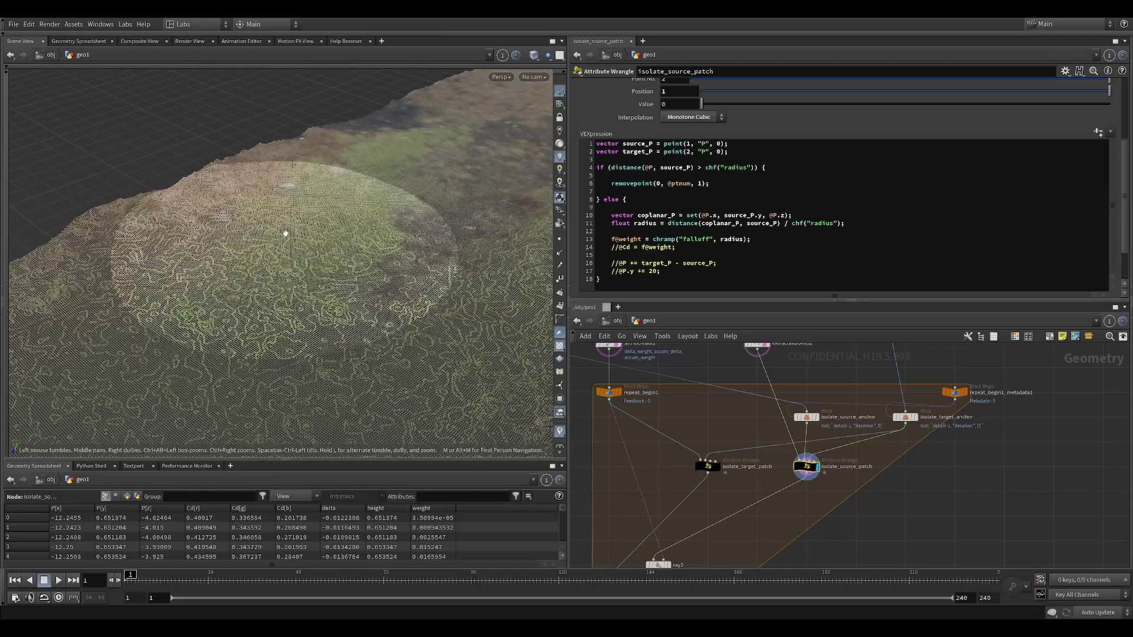
left_click_drag(288, 245, 335, 313)
left_click_drag(308, 248, 260, 188)
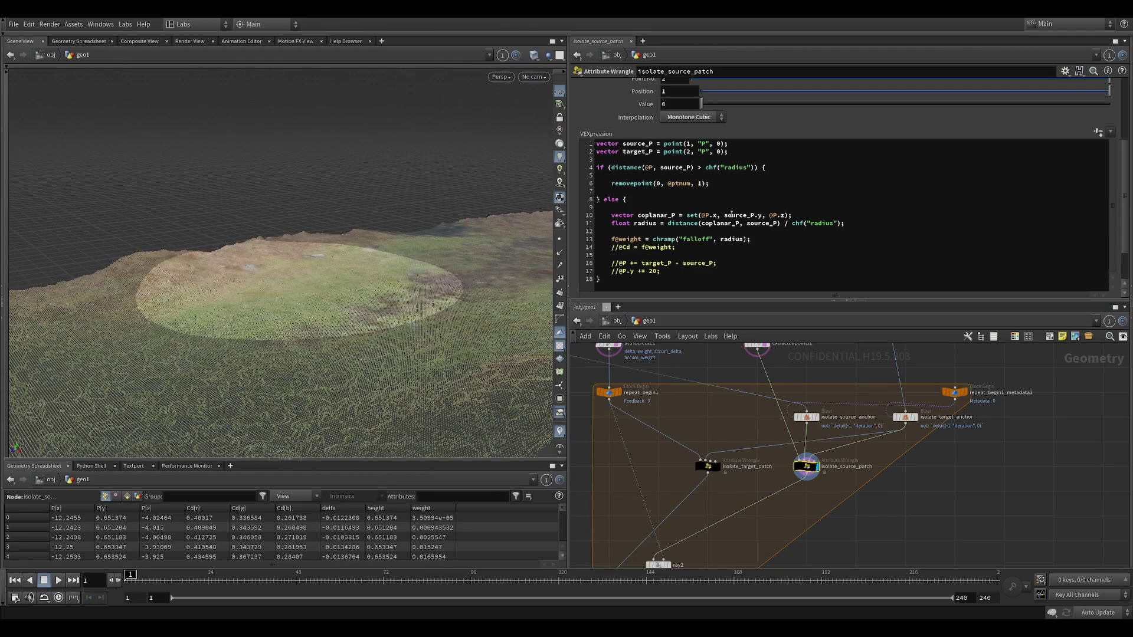
left_click_drag(329, 289, 298, 280)
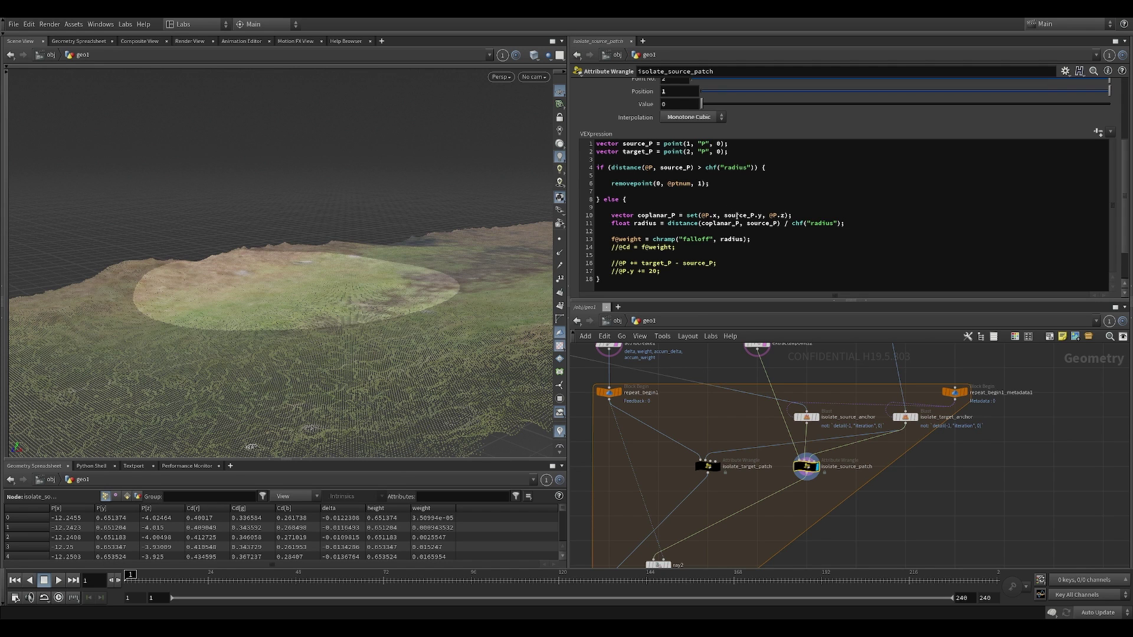
Examine the VEX lines that build coplanar_P from source_P.y and calculate its distance to source_P
double_click(737, 216)
left_click(765, 216)
double_click(659, 216)
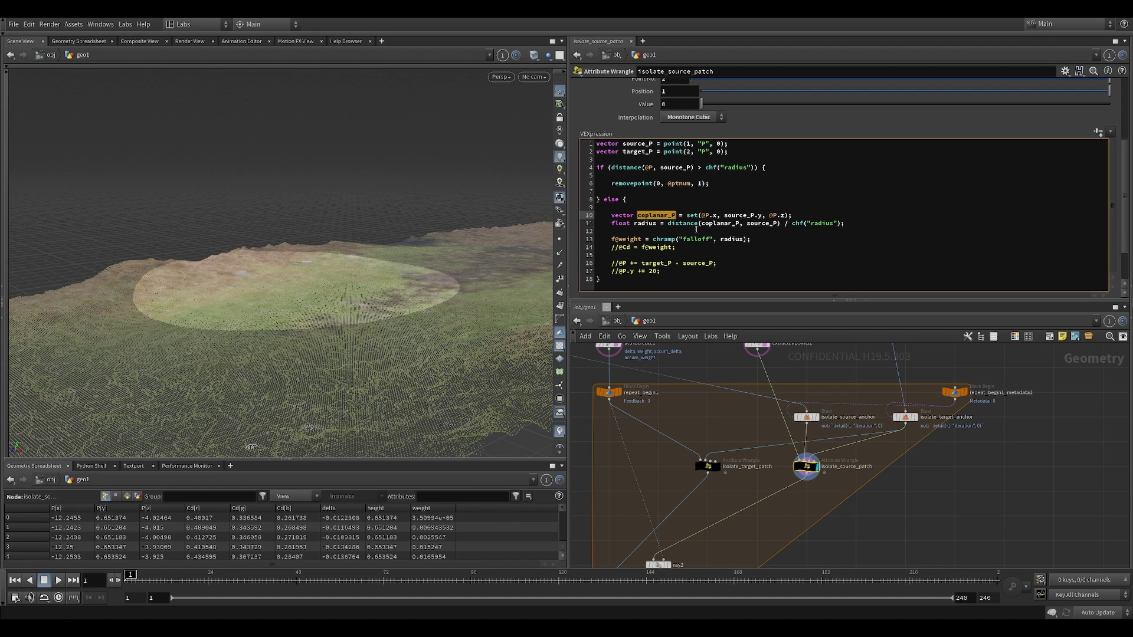
double_click(748, 223)
double_click(718, 224)
left_click(763, 220)
left_click_drag(414, 269, 253, 379)
left_click_drag(426, 415, 312, 209)
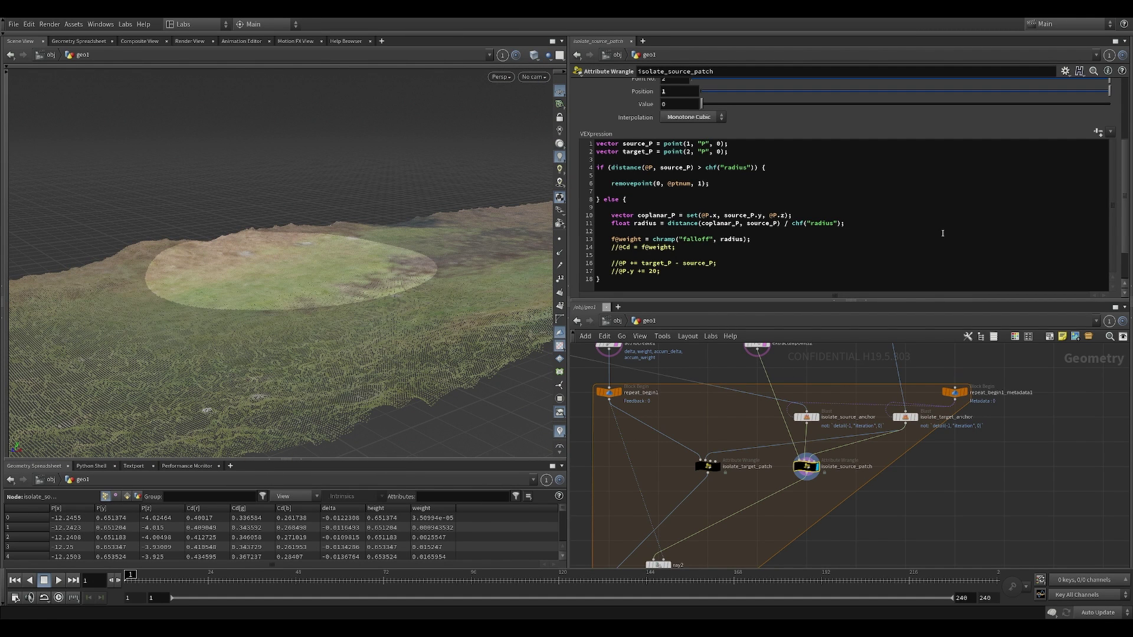
scroll(1121, 170, "down", 1)
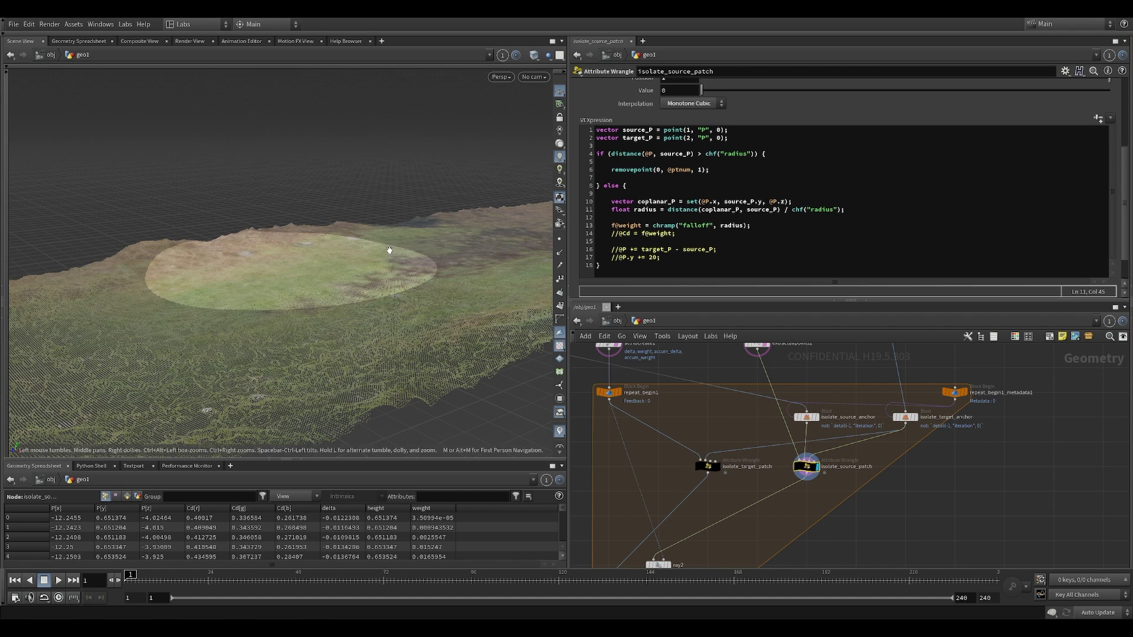
Enlarge the Falloff ramp and examine the lines that divide the distance by the radius and remap it into f@weight
scroll(745, 182, "up", 5)
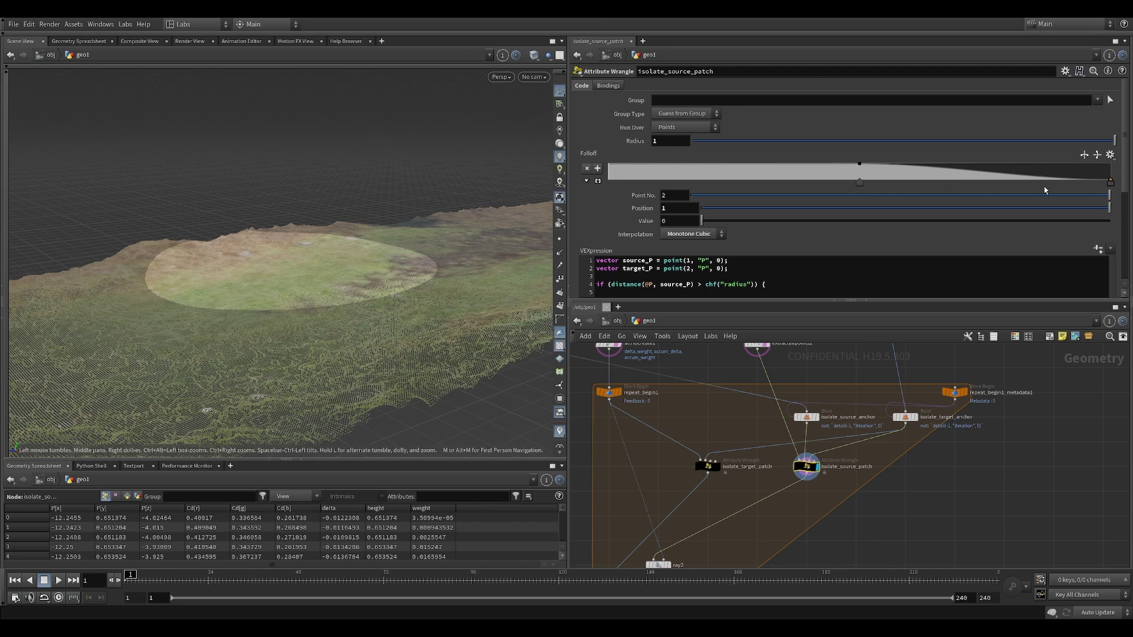
left_click(598, 180)
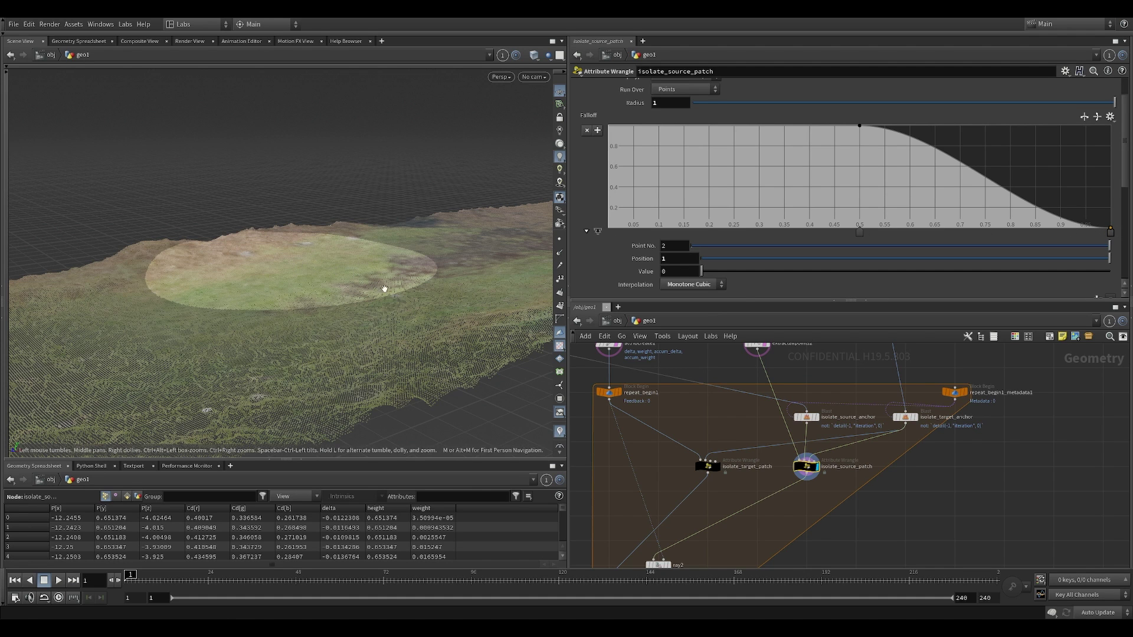
scroll(1124, 193, "down", 5)
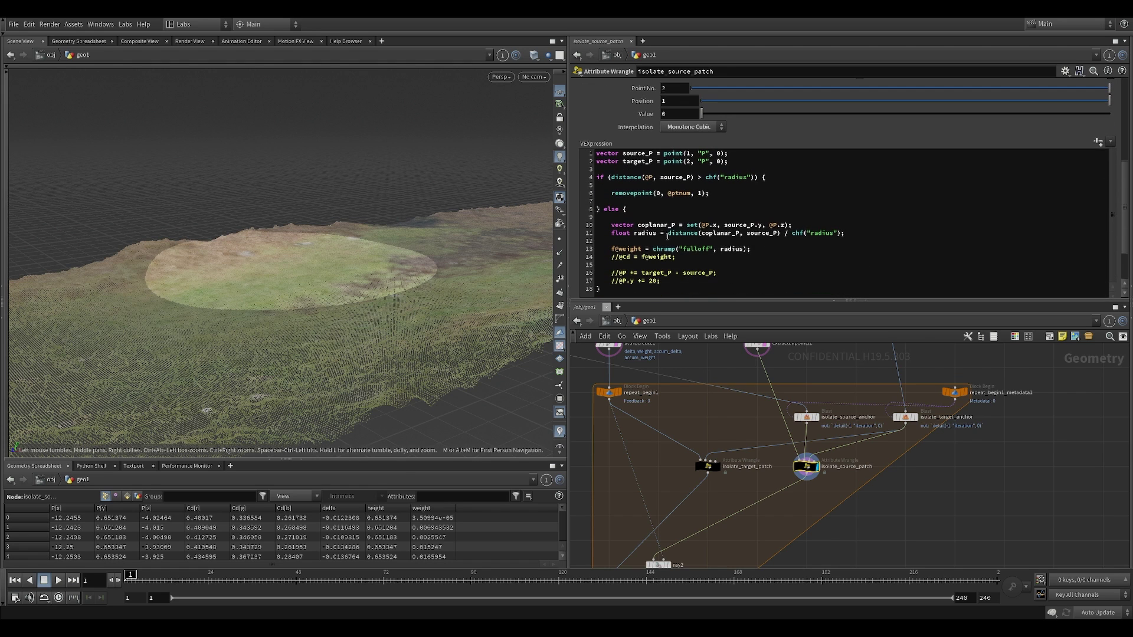
left_click_drag(669, 234, 838, 234)
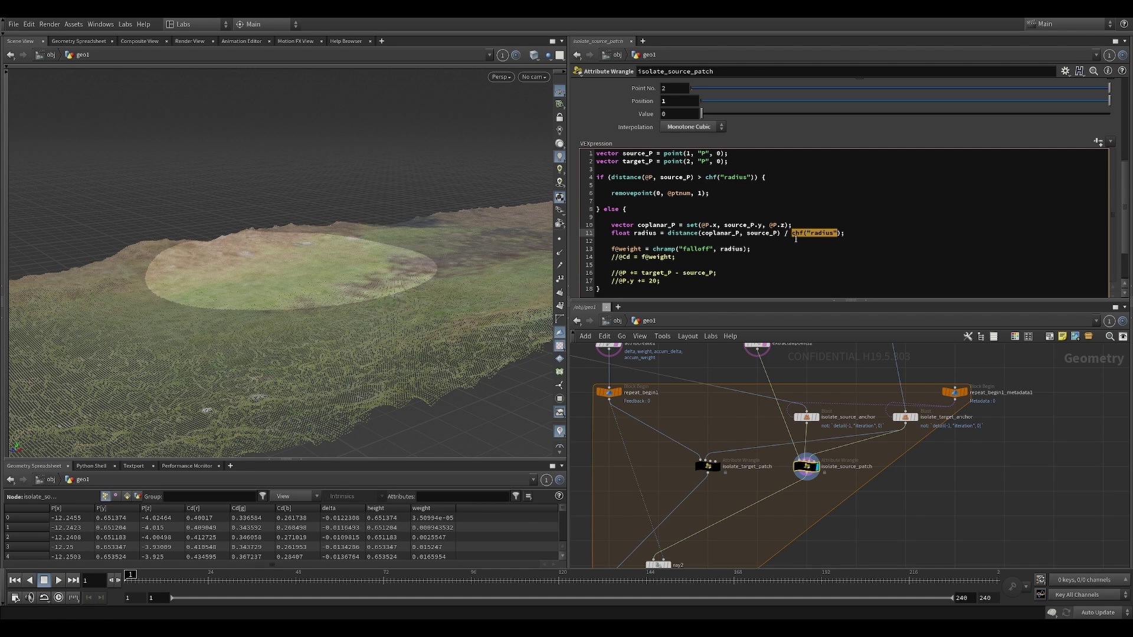
left_click(850, 233)
double_click(623, 250)
double_click(692, 249)
left_click(729, 250)
middle_click_drag(919, 516, 896, 468)
left_click(618, 244)
key("BackSpace")
key("BackSpace")
left_click_drag(376, 251, 433, 272)
left_click(609, 243)
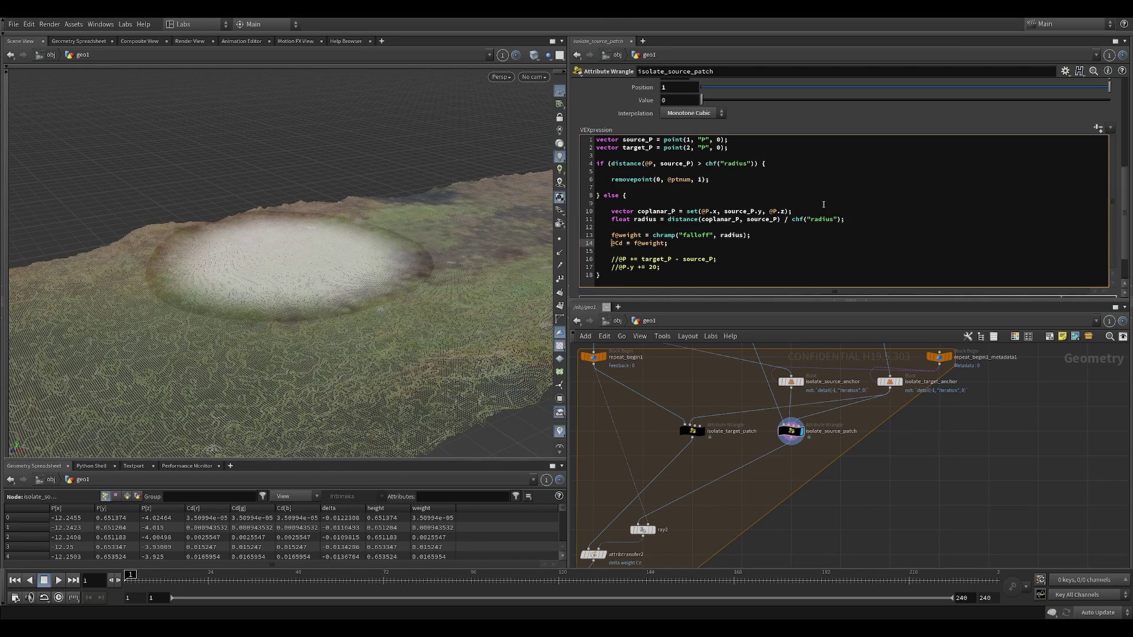
type("//")
left_click(916, 463)
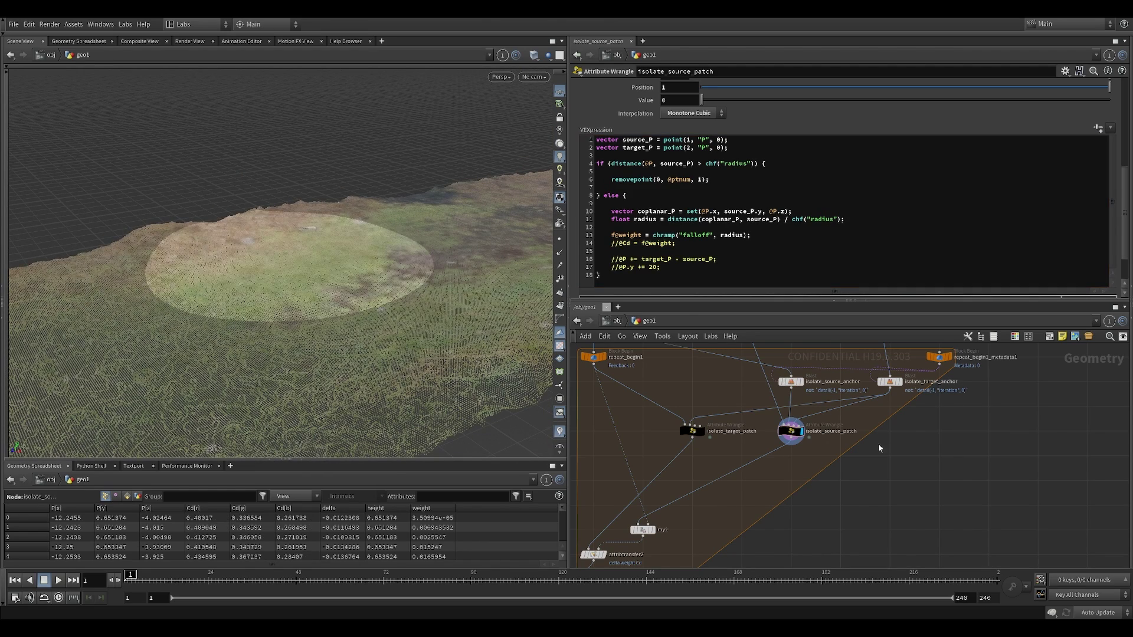
Uncomment the @P += target_P - source_P line to move the source patch onto the target anchor
right_click_drag(383, 266, 151, 322)
middle_click_drag(331, 271, 157, 212)
right_click_drag(157, 213, 18, 224)
left_click_drag(267, 226, 291, 215)
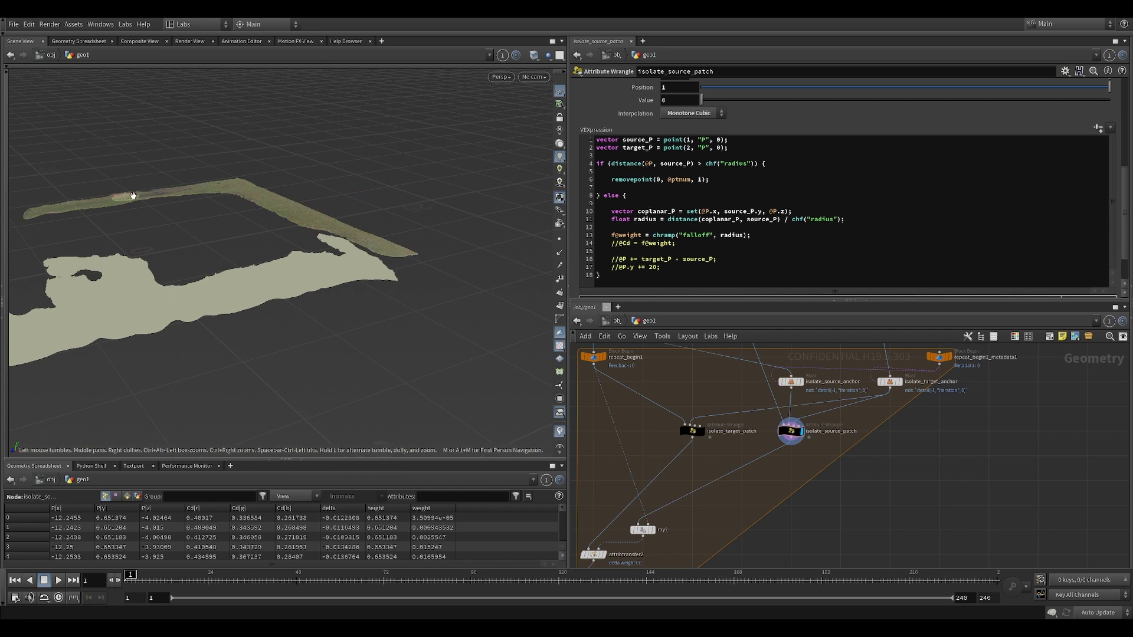
left_click(619, 259)
key("BackSpace")
key("BackSpace")
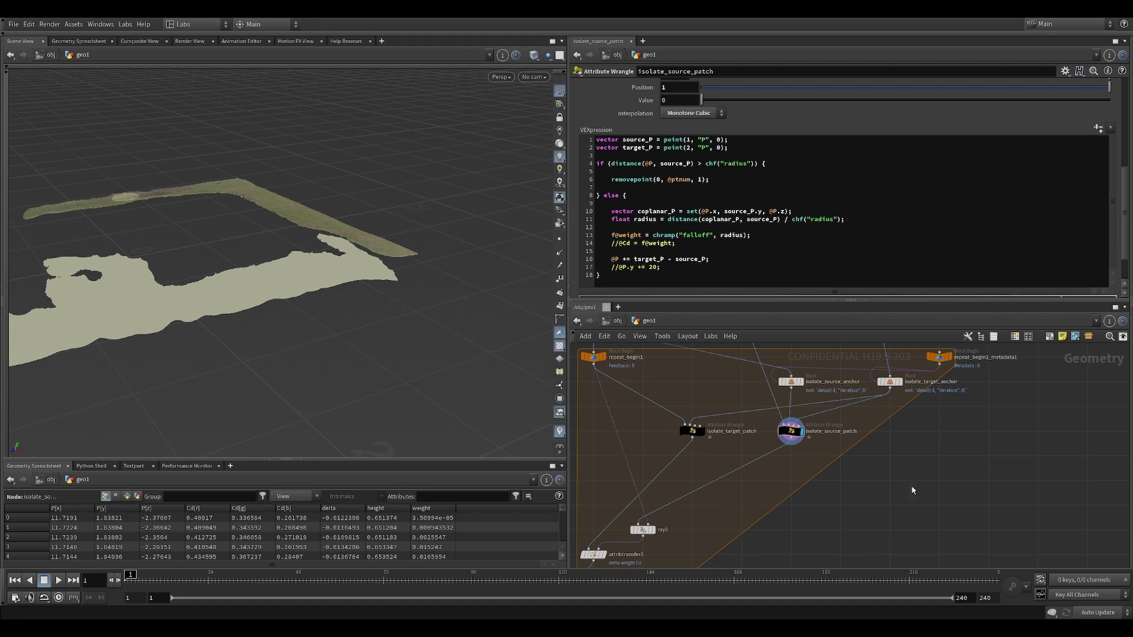
Examine the relocated source patch on the target terrain from several angles
scroll(254, 297, "up", 5)
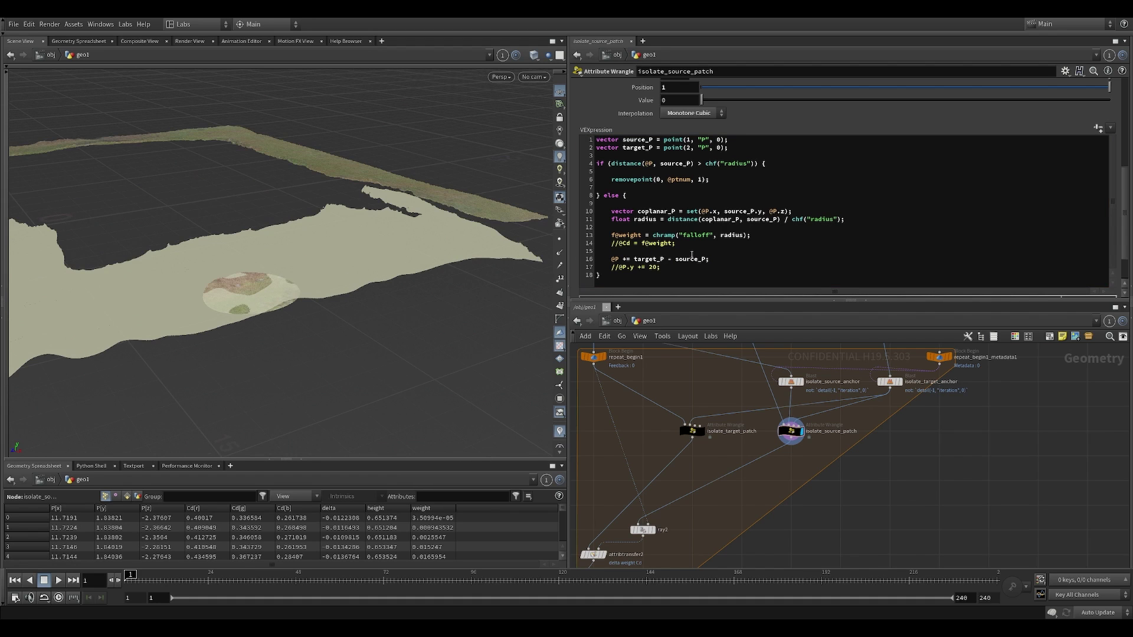
middle_click_drag(383, 280, 518, 265)
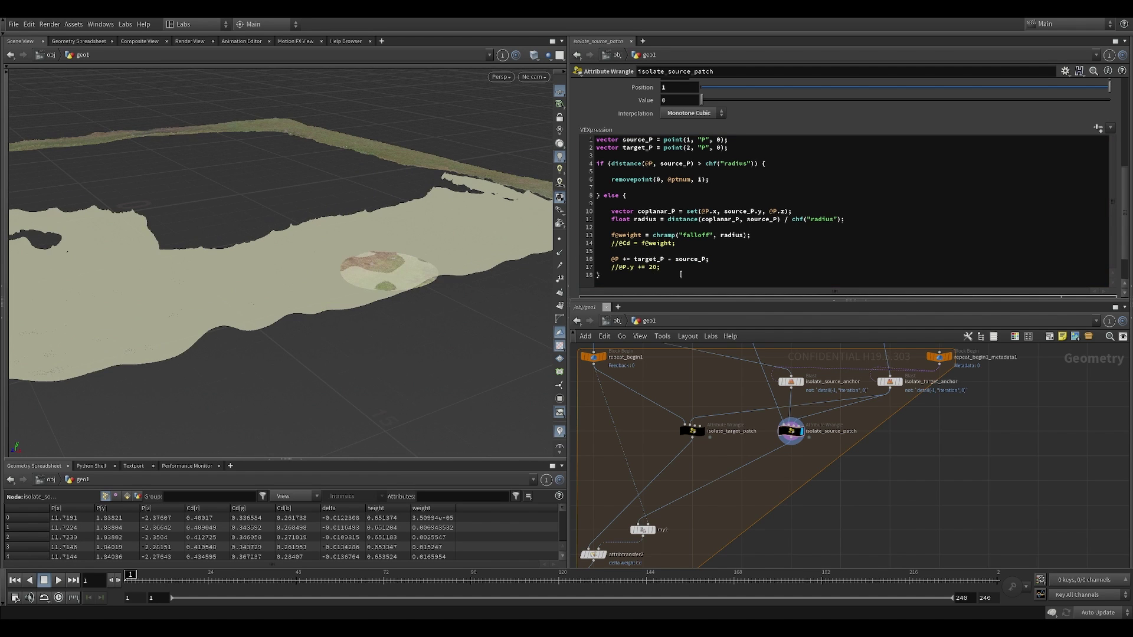
left_click_drag(465, 266, 370, 268)
middle_click_drag(417, 256, 359, 283)
left_click_drag(359, 283, 370, 214)
right_click_drag(370, 214, 359, 171)
middle_click_drag(360, 171, 371, 192)
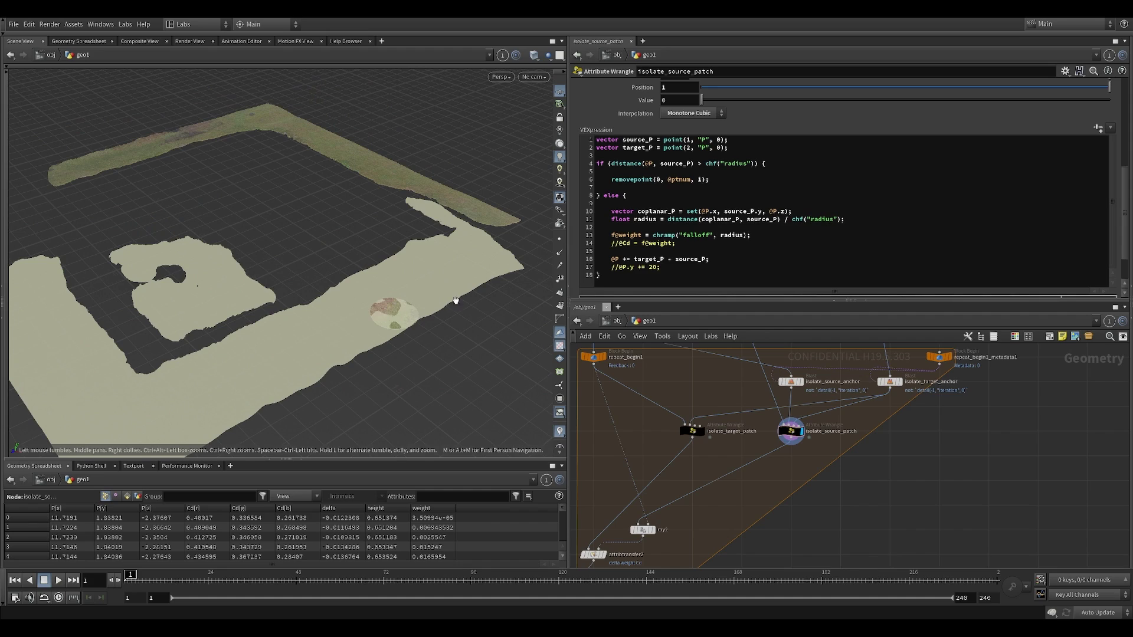
Uncomment the @P.y += 20 line in isolate_source_patch to lift the source patch above the target terrain
left_click_drag(402, 312, 469, 270)
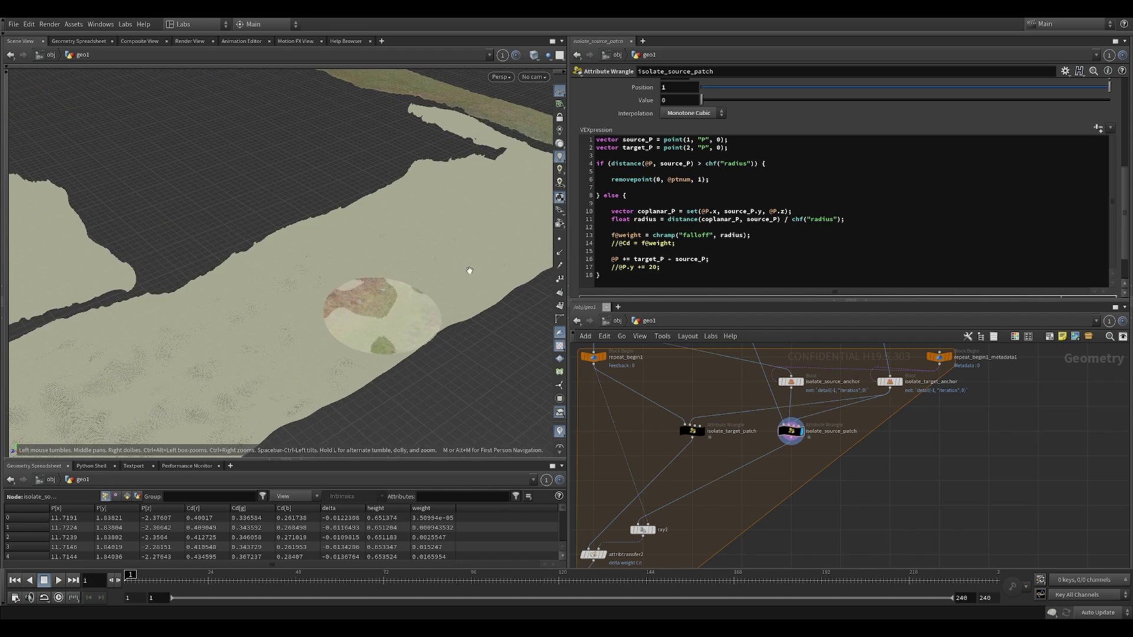
left_click_drag(448, 328, 466, 236)
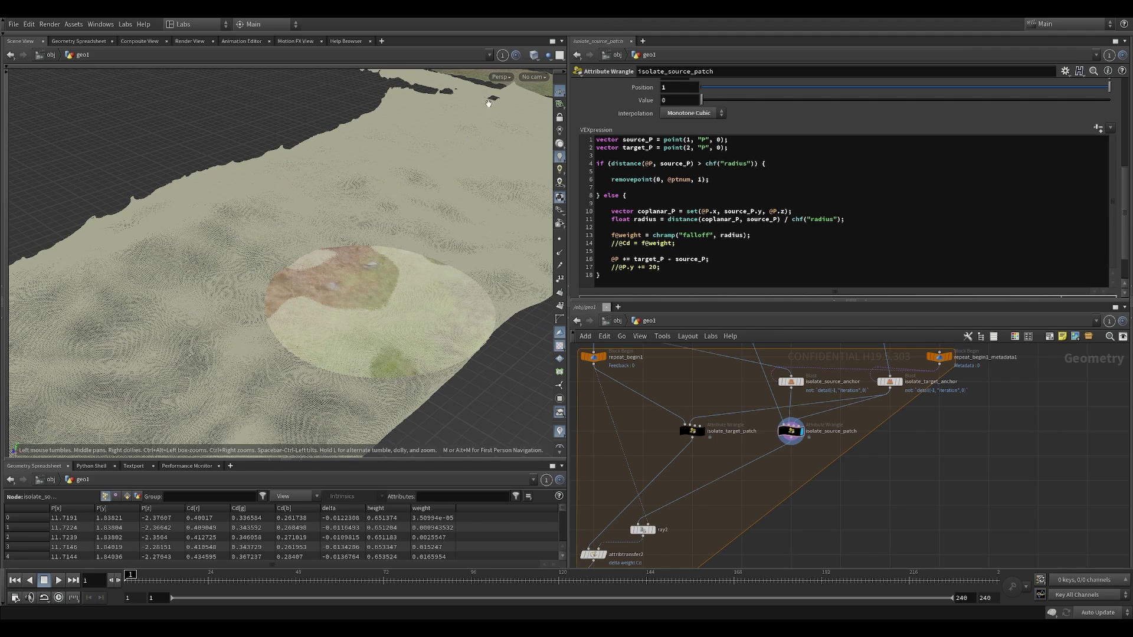
left_click(620, 267)
key("BackSpace")
key("BackSpace")
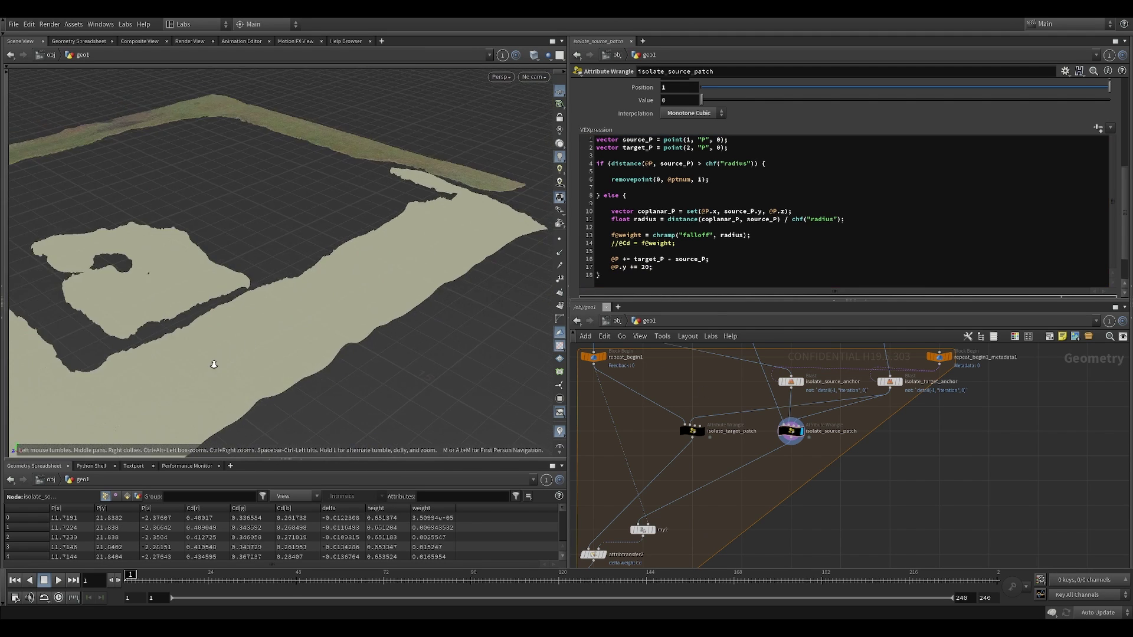
right_click_drag(251, 349, 453, 364)
left_click_drag(453, 364, 397, 283)
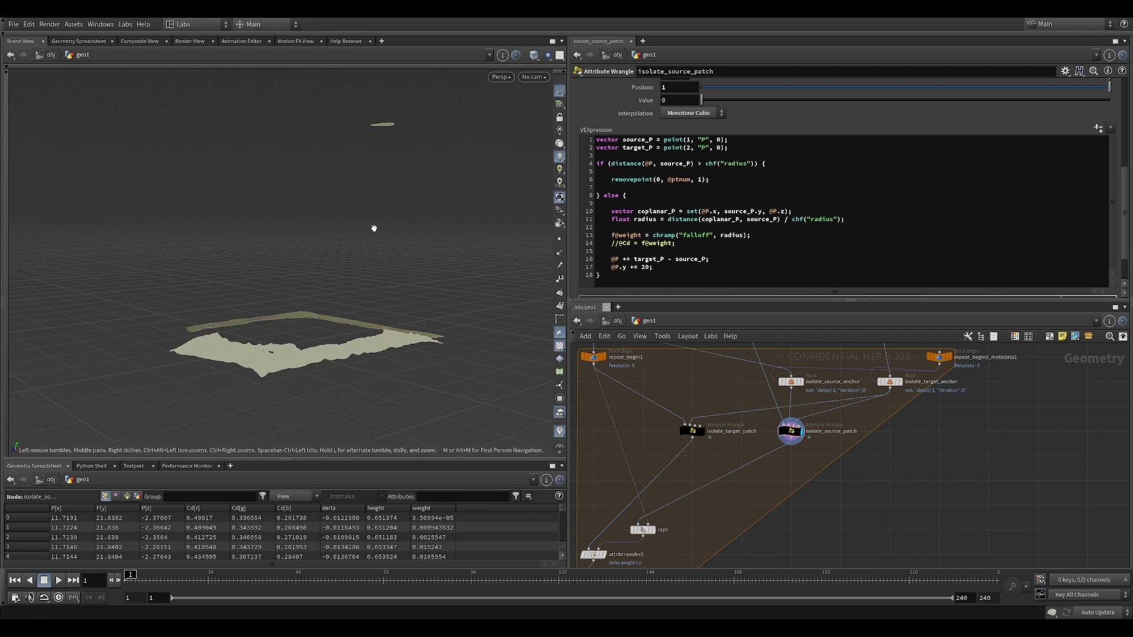
left_click_drag(365, 218, 408, 255)
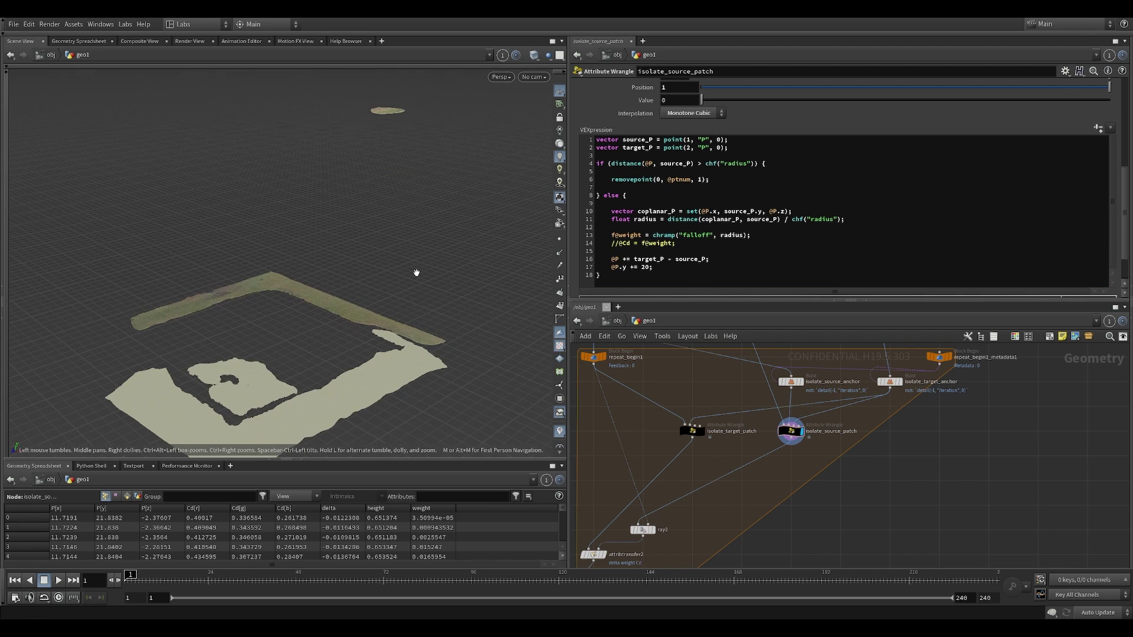
left_click_drag(410, 360, 445, 384)
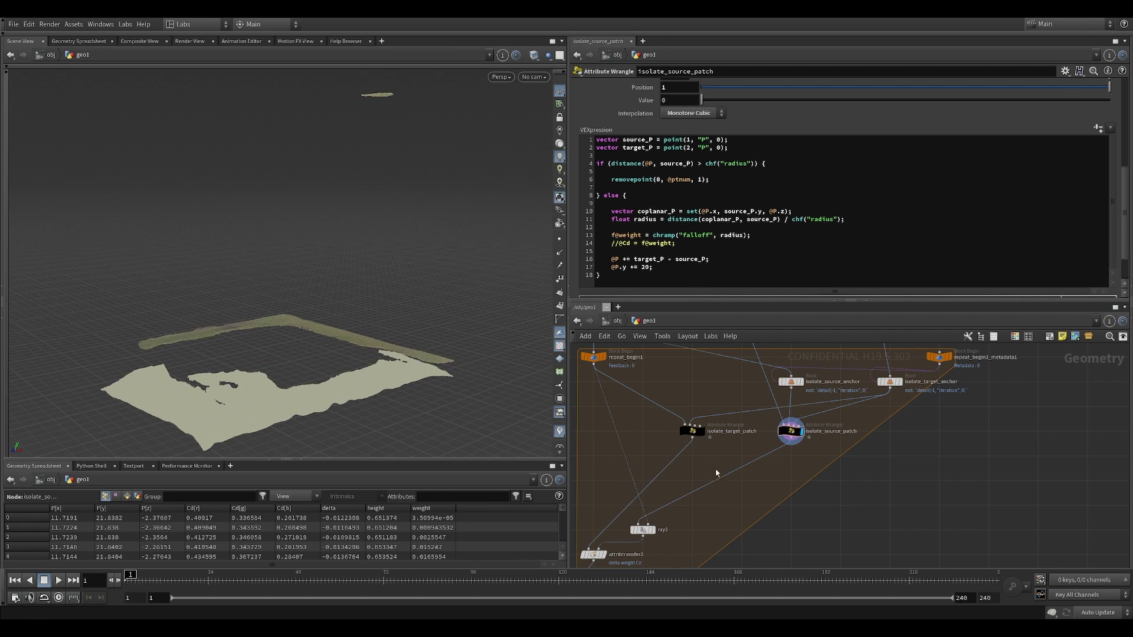
Select the ray2 node below the patch wrangles and display its output
middle_click_drag(659, 484, 711, 421)
scroll(710, 473, "up", 3)
left_click(677, 462)
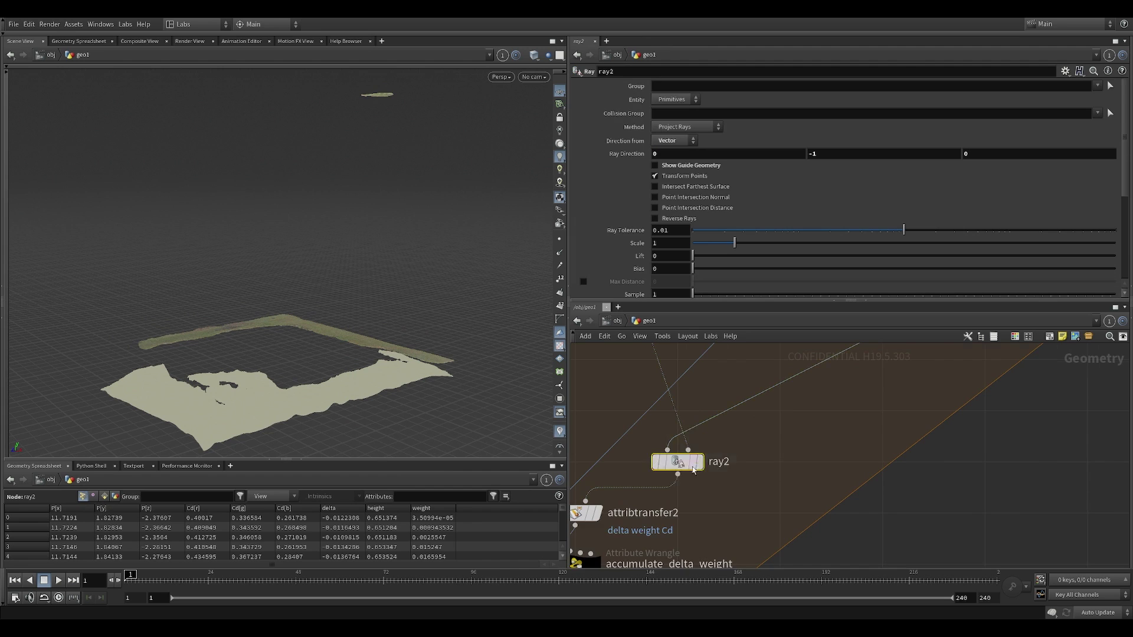
scroll(679, 463, "down", 5)
scroll(693, 410, "up", 3)
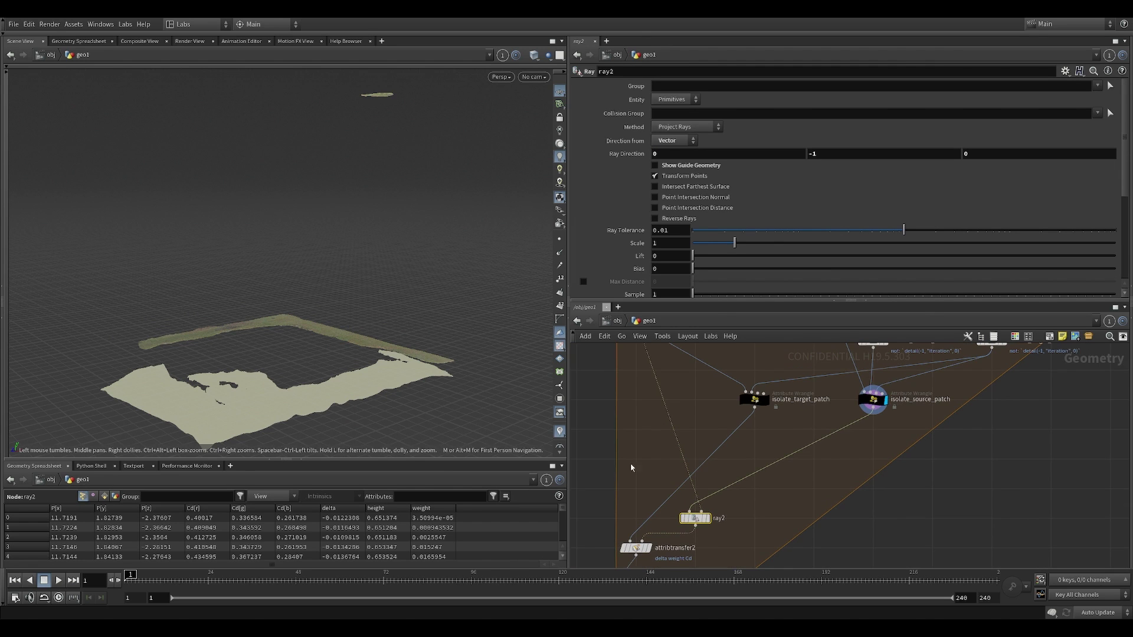
left_click(705, 521)
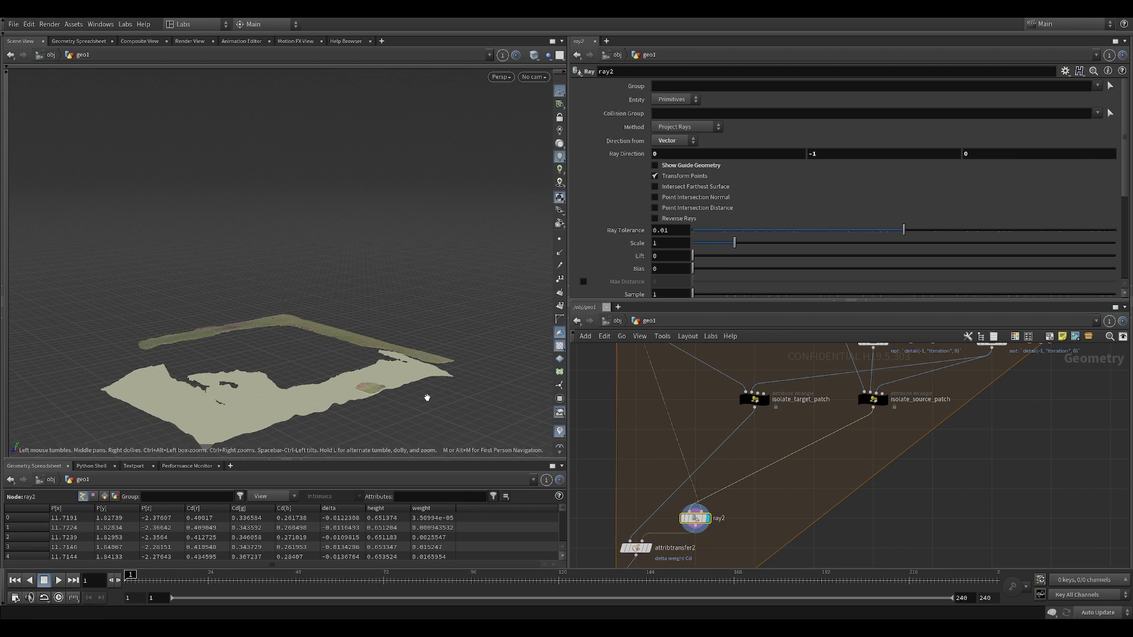
Examine how ray2 projects the source patch onto the terrain and where its inputs come from
scroll(662, 415, "down", 3)
scroll(663, 415, "up", 5)
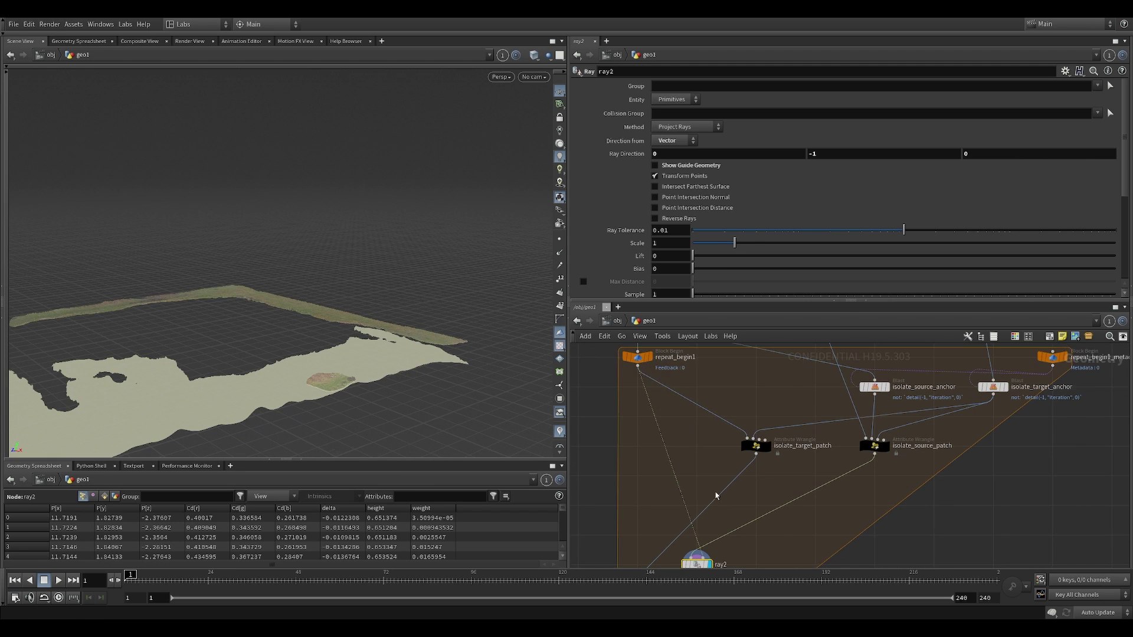
left_click_drag(419, 344, 413, 277)
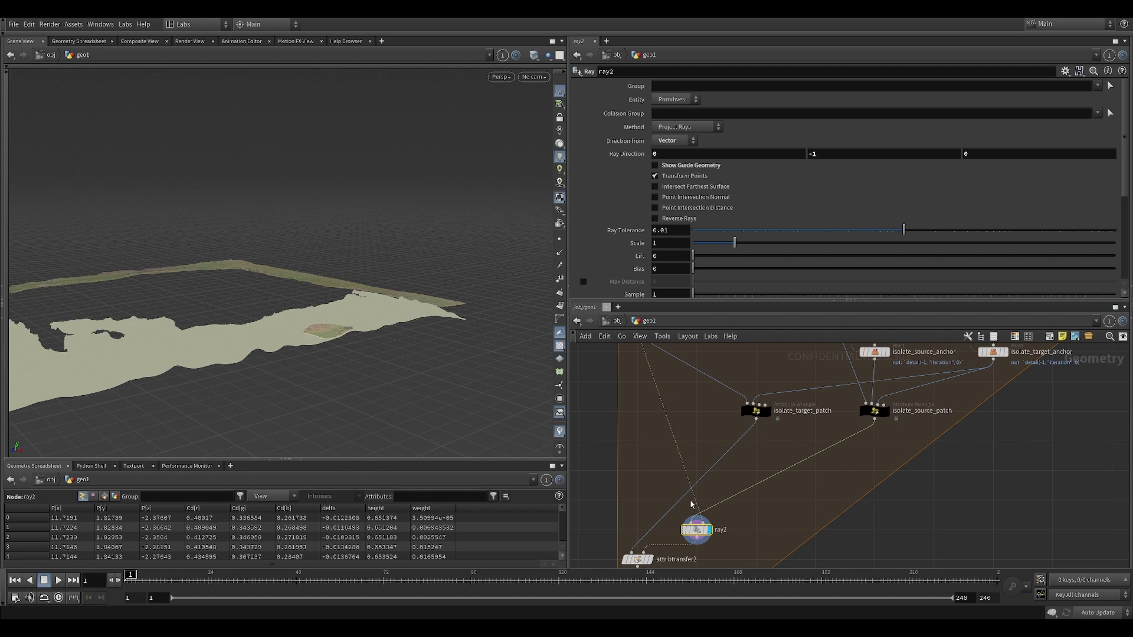
scroll(670, 424, "down", 3)
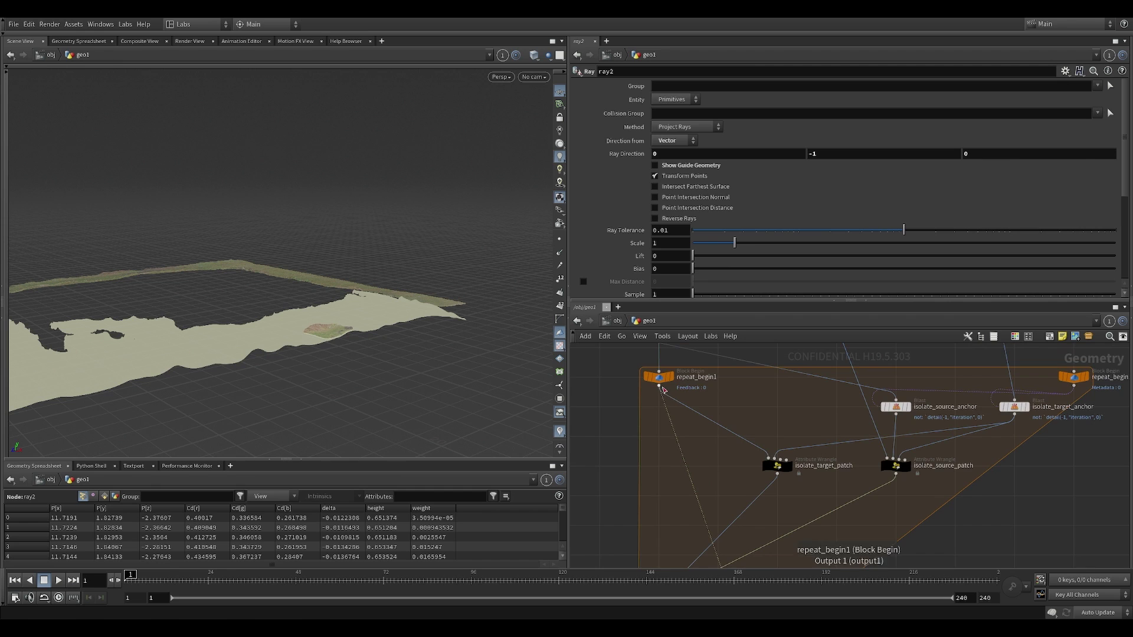
scroll(694, 380, "up", 3)
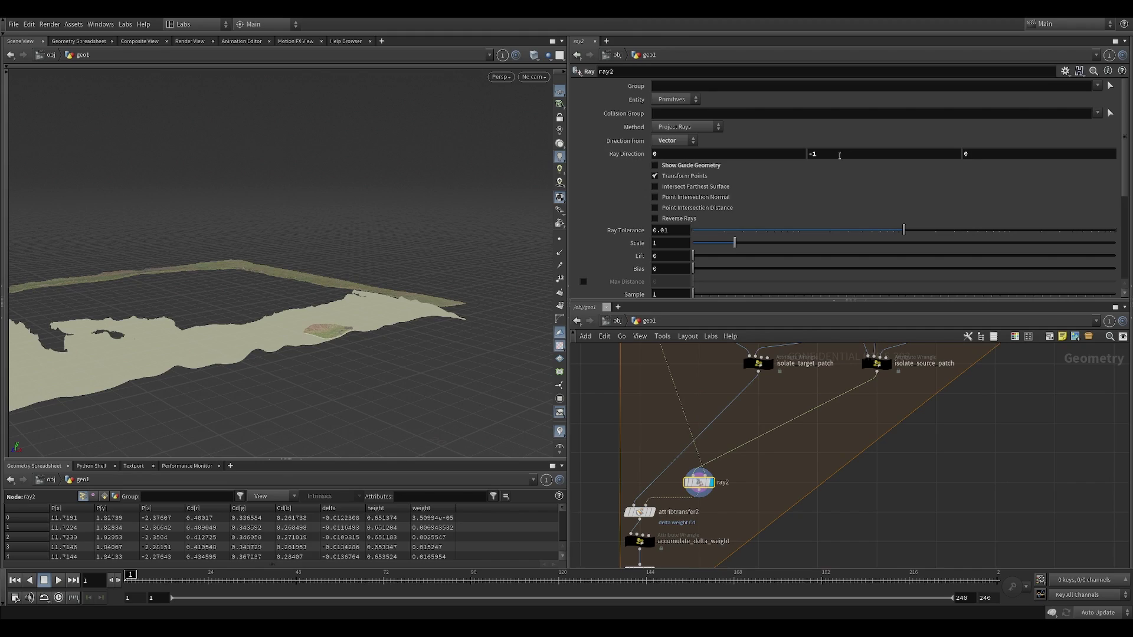
left_click_drag(306, 249, 359, 230)
scroll(313, 301, "up", 4)
scroll(327, 200, "up", 4)
Review the condition and attribute settings of attribtransfer2 and display its output
middle_click_drag(773, 452, 821, 392)
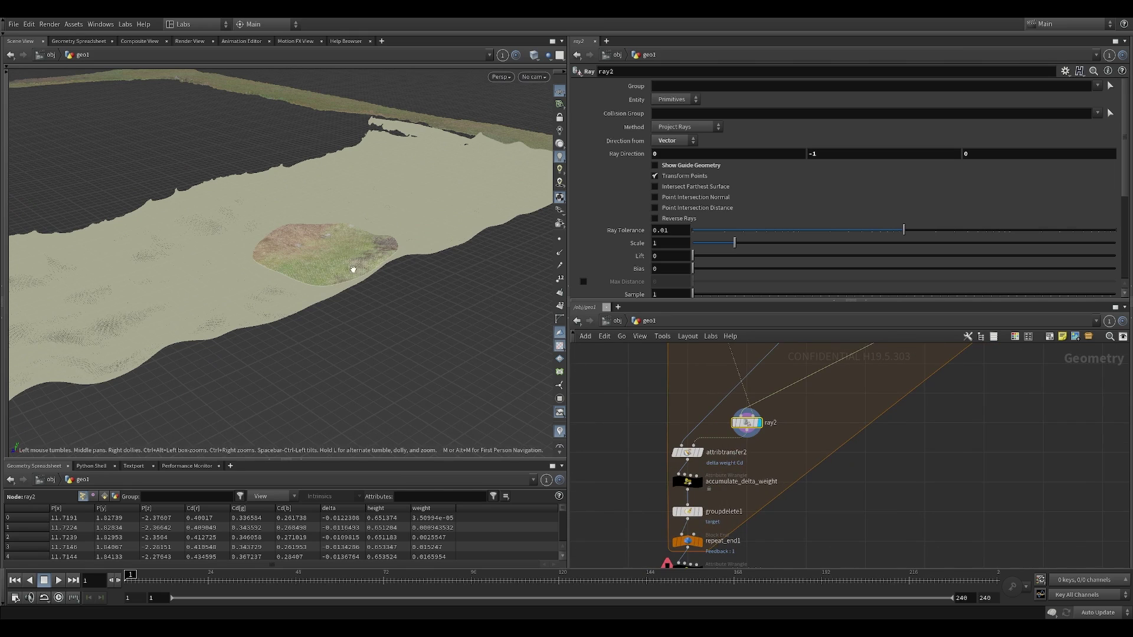
scroll(676, 440, "up", 2)
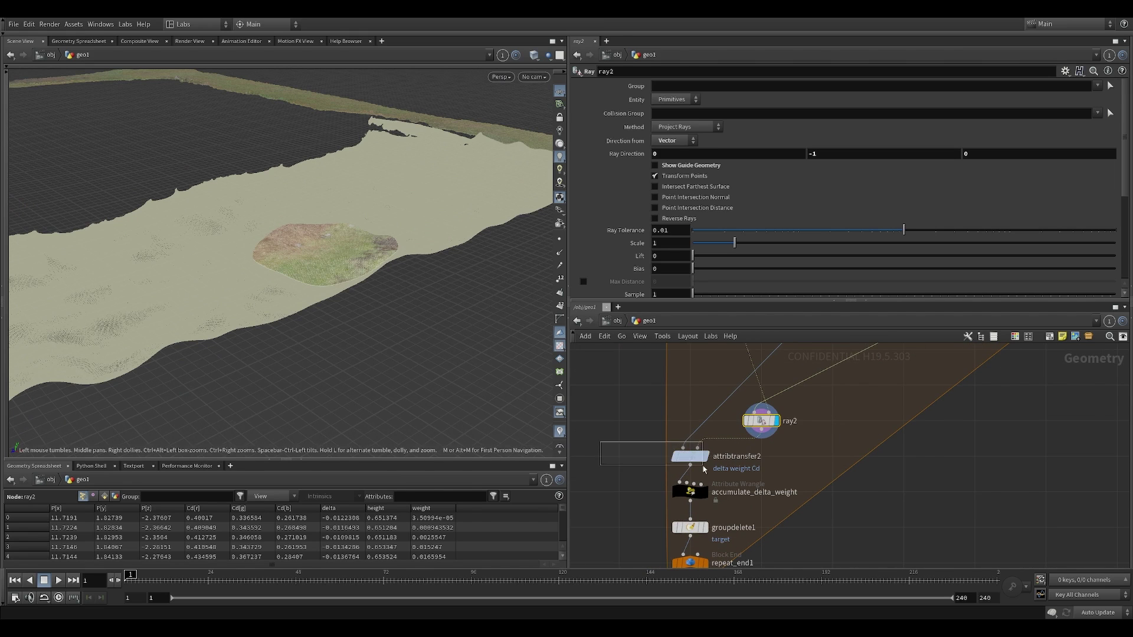
left_click(689, 456)
left_click(625, 140)
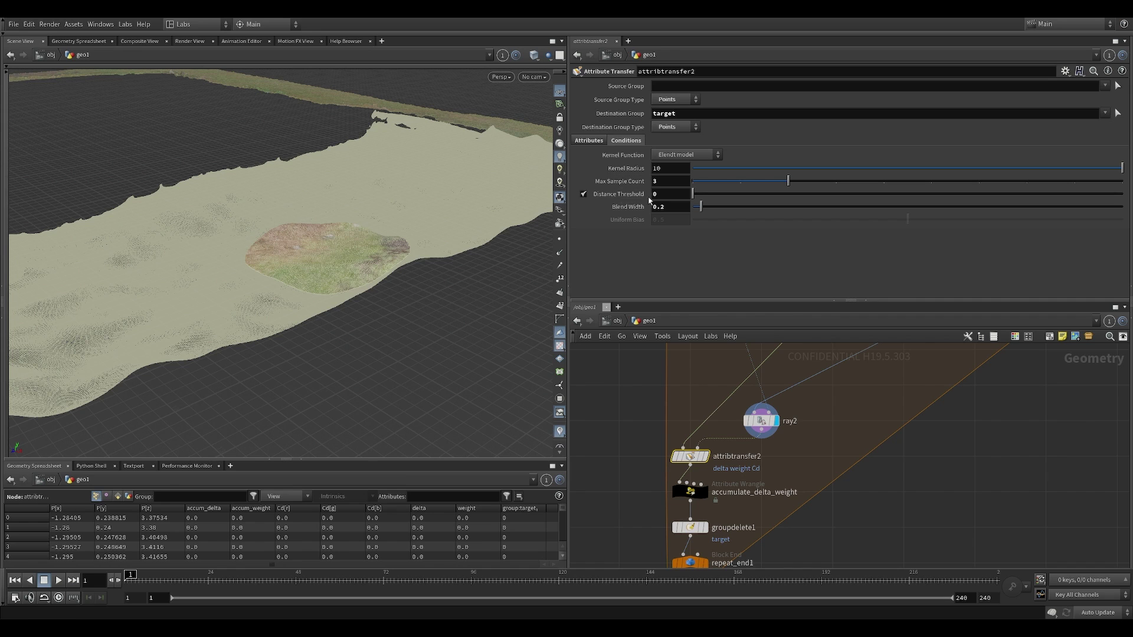
left_click(589, 141)
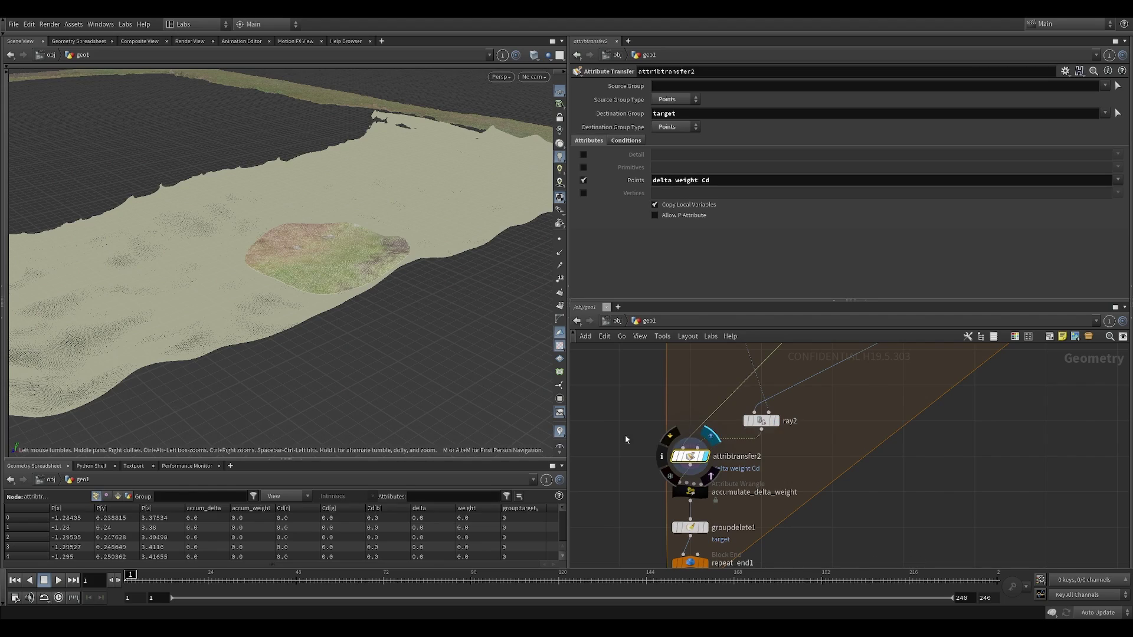
left_click_drag(398, 284, 395, 288)
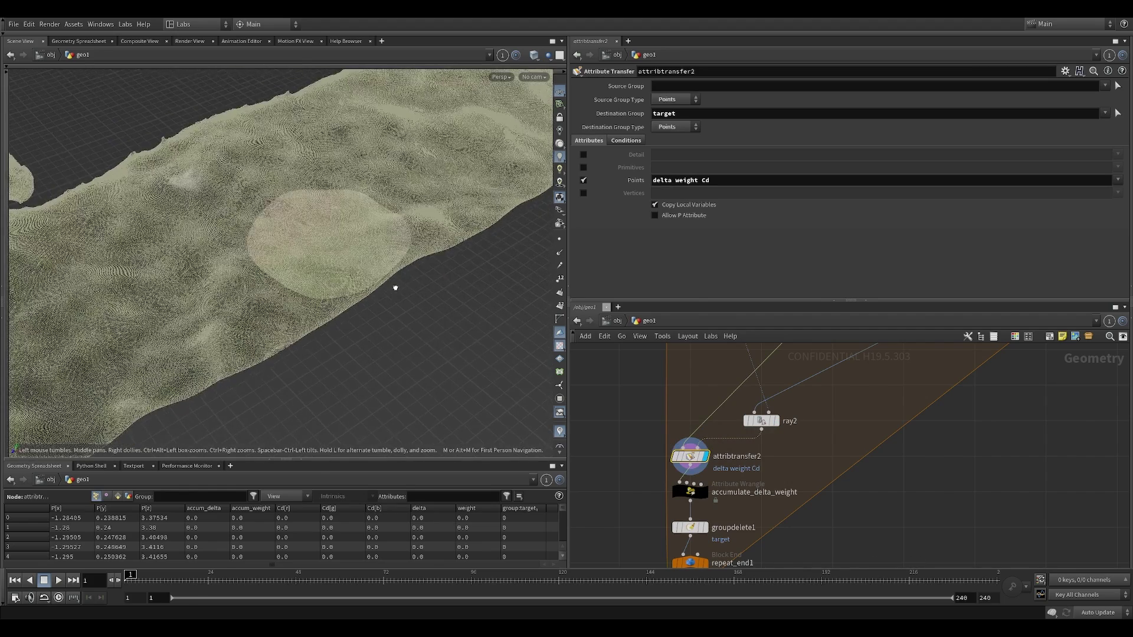
Examine the transferred patch colours on the target terrain points from several angles and distances
left_click_drag(352, 214, 348, 298)
right_click_drag(348, 298, 457, 246)
left_click_drag(454, 252, 340, 269)
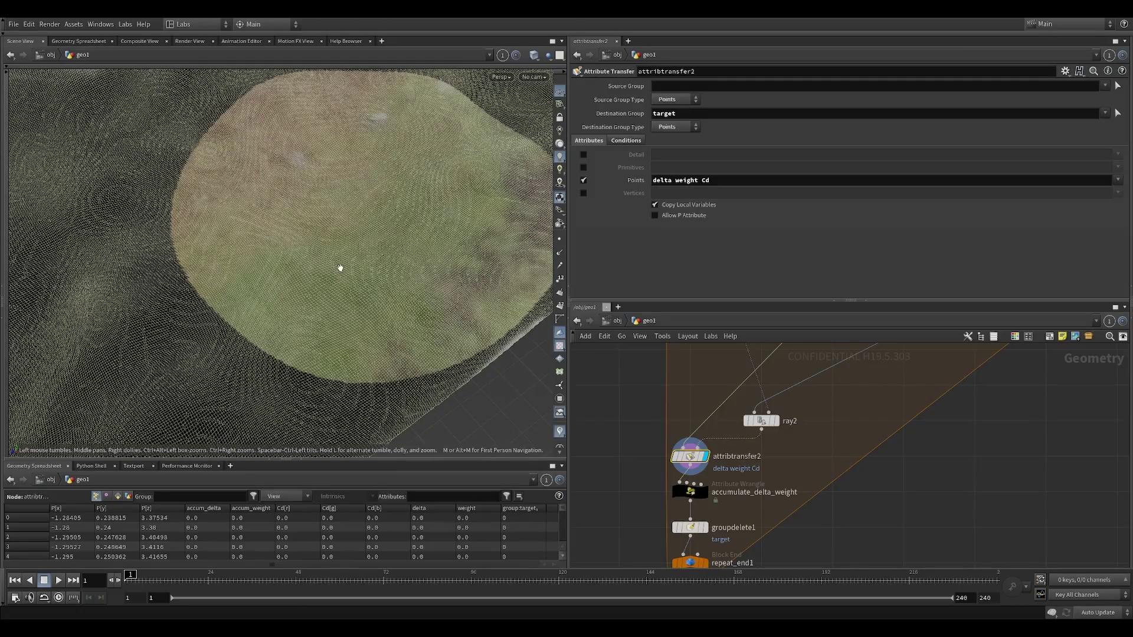
middle_click_drag(624, 482, 628, 403)
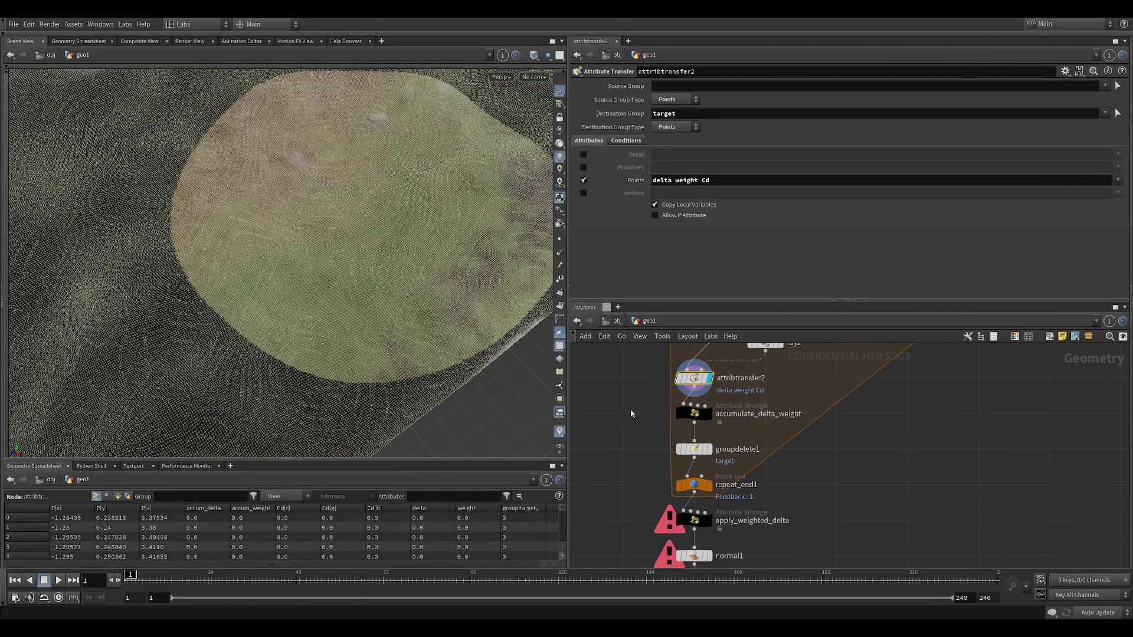
left_click_drag(402, 259, 281, 208)
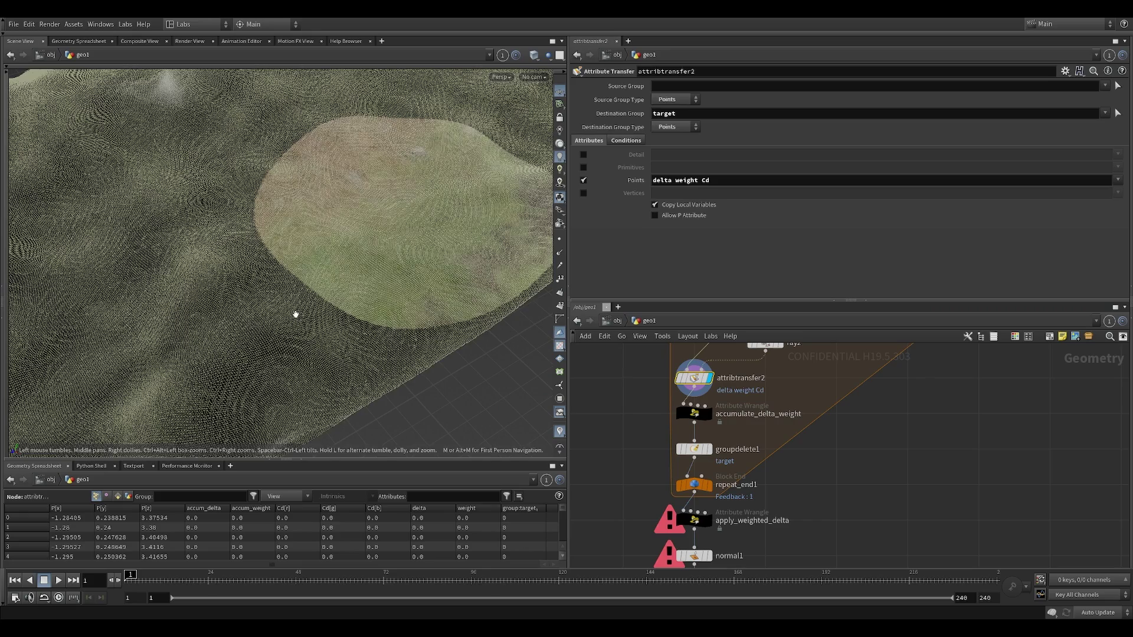
middle_click_drag(358, 208, 337, 250)
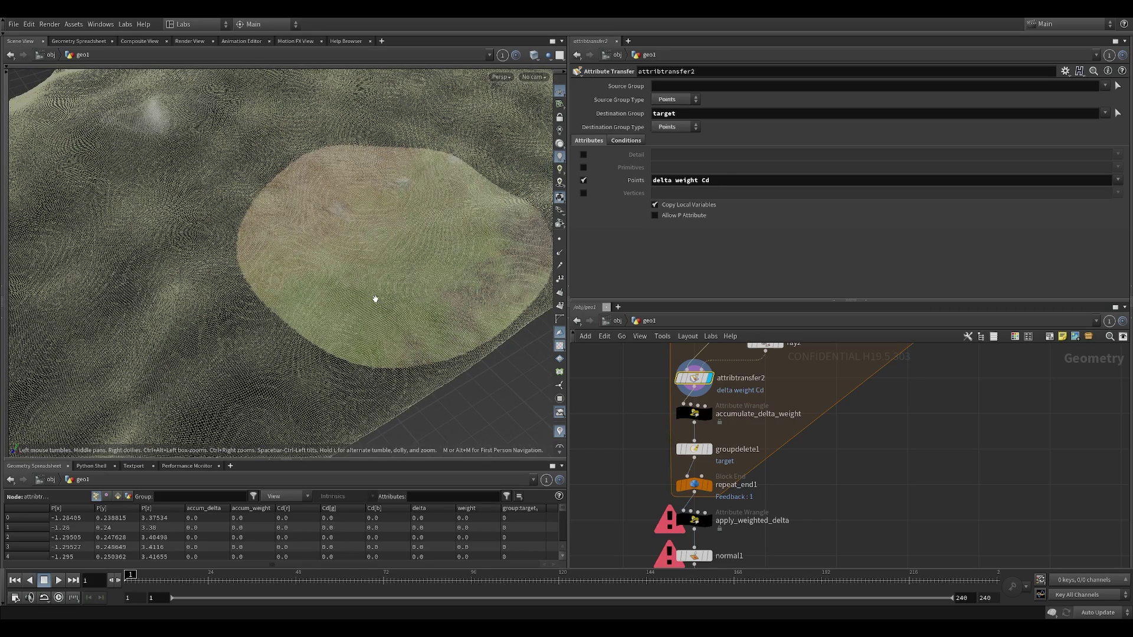
left_click_drag(448, 185, 425, 154)
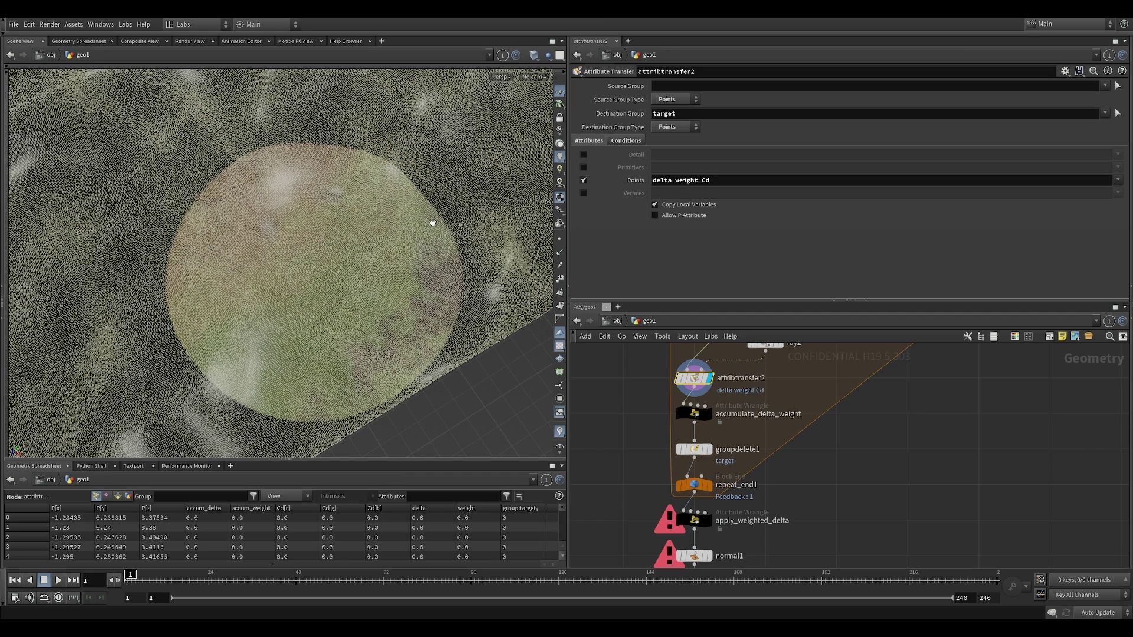
left_click_drag(432, 222, 422, 195, "alt")
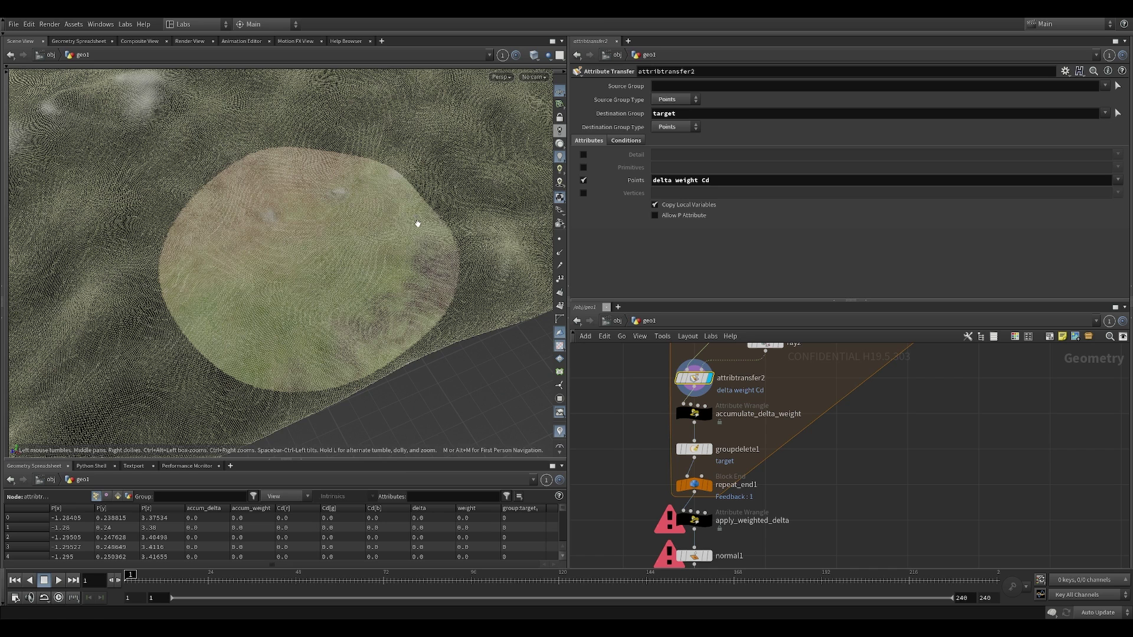
middle_click_drag(417, 208, 381, 217)
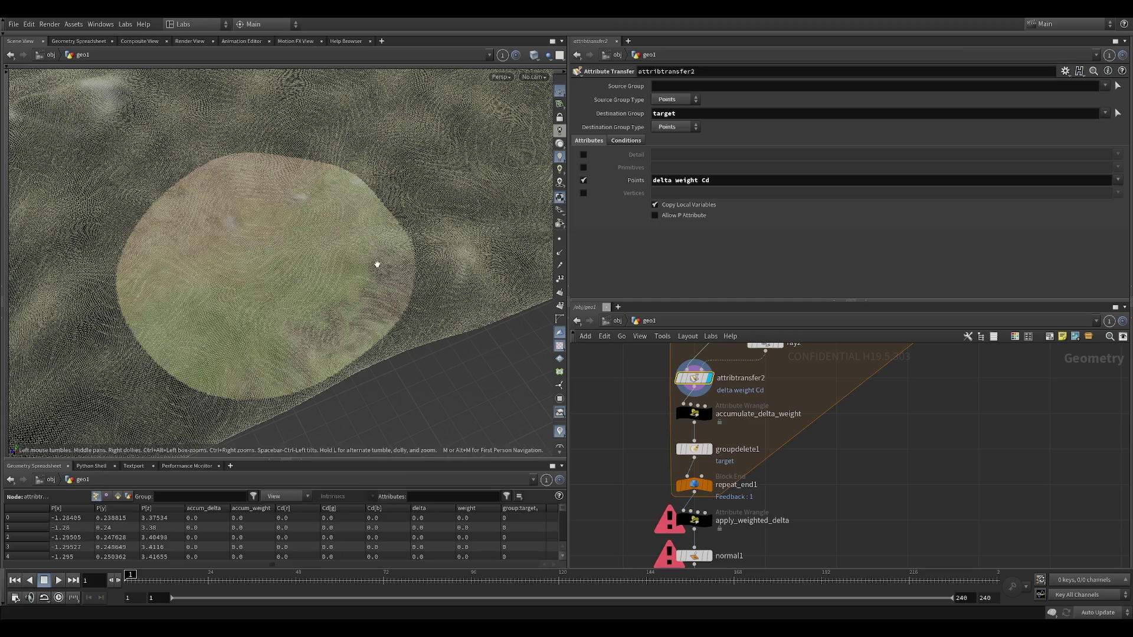
middle_click_drag(423, 248, 431, 230)
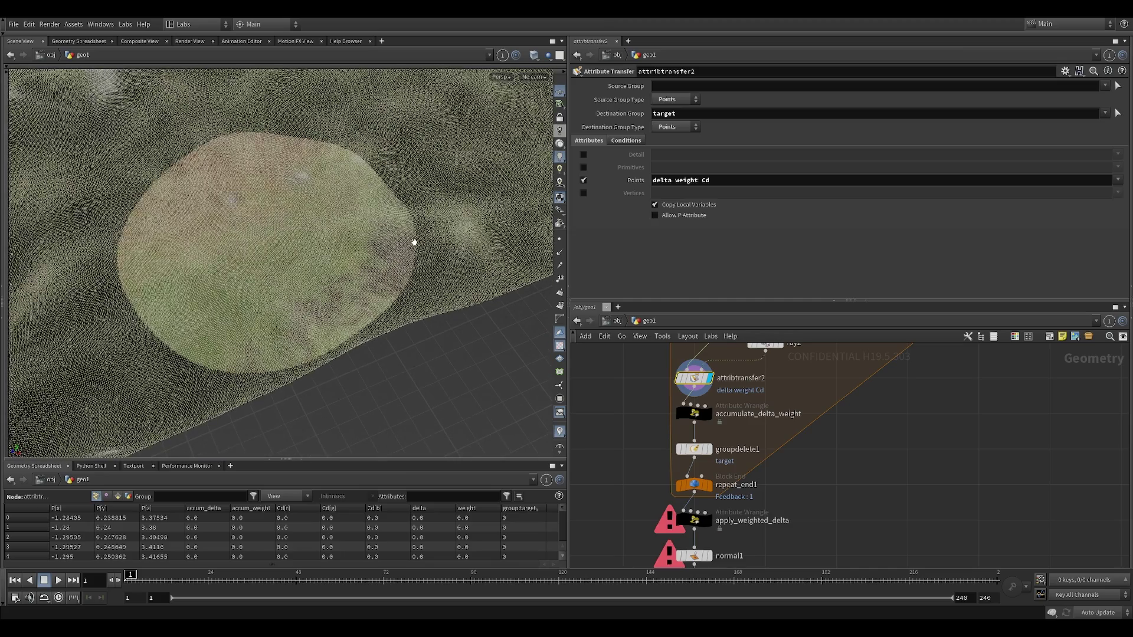
middle_click_drag(419, 159, 417, 205)
left_click_drag(366, 287, 378, 257)
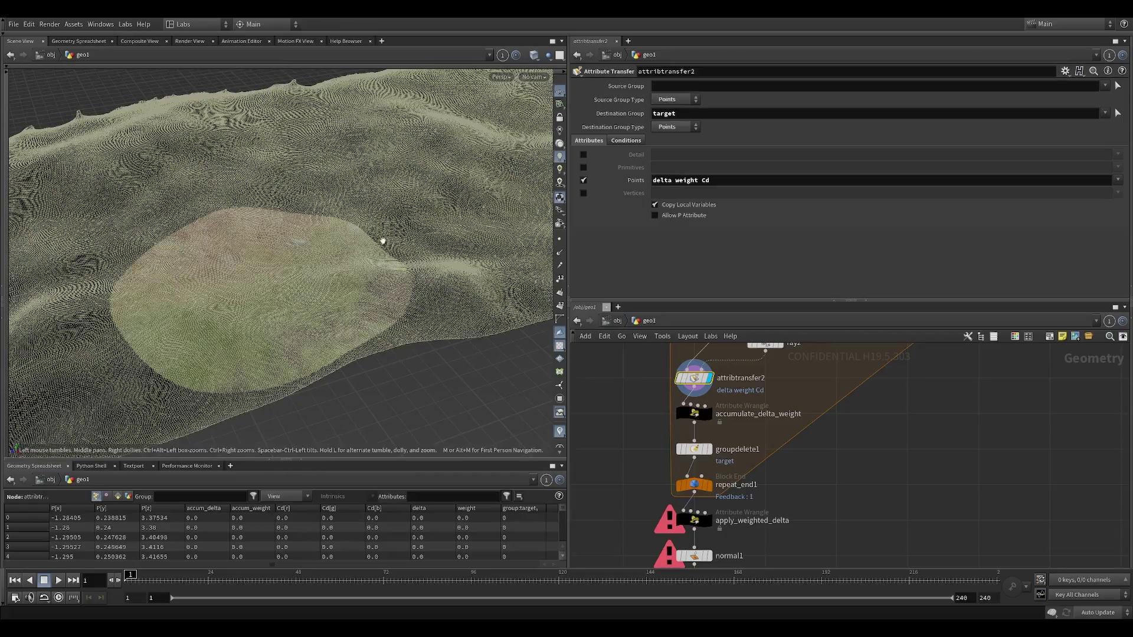
mouse_move(379, 251)
left_mouse_down()
mouse_move(377, 268)
mouse_move(331, 268)
mouse_move(410, 241)
mouse_move(354, 258)
mouse_move(364, 256)
left_mouse_up()
scroll(417, 240, "up", 5)
right_click_drag(364, 256, 524, 185)
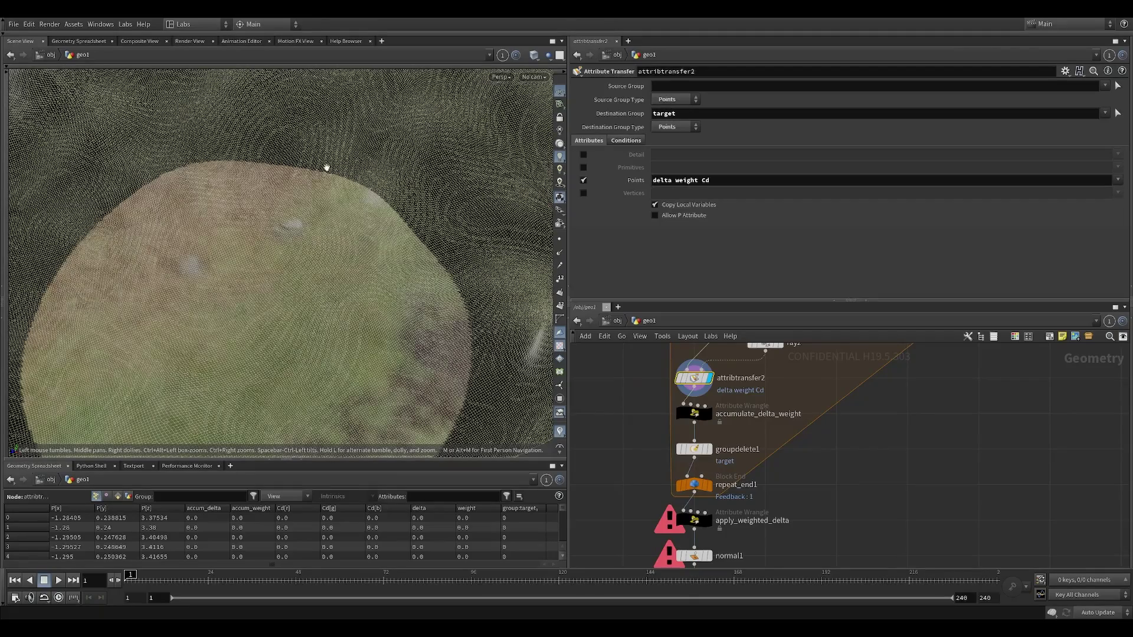
scroll(390, 273, "down", 5)
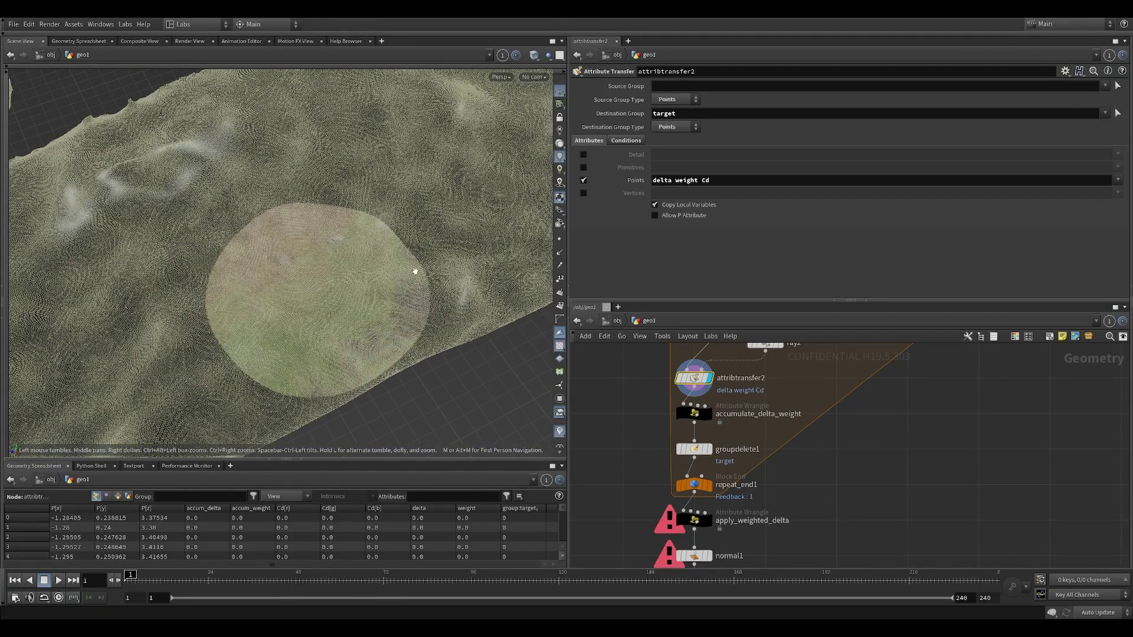
Open the accumulate_delta_weight wrangle and examine its accum_delta, accum_weight and color accumulation lines
left_click(694, 413)
left_click_drag(369, 298, 379, 277)
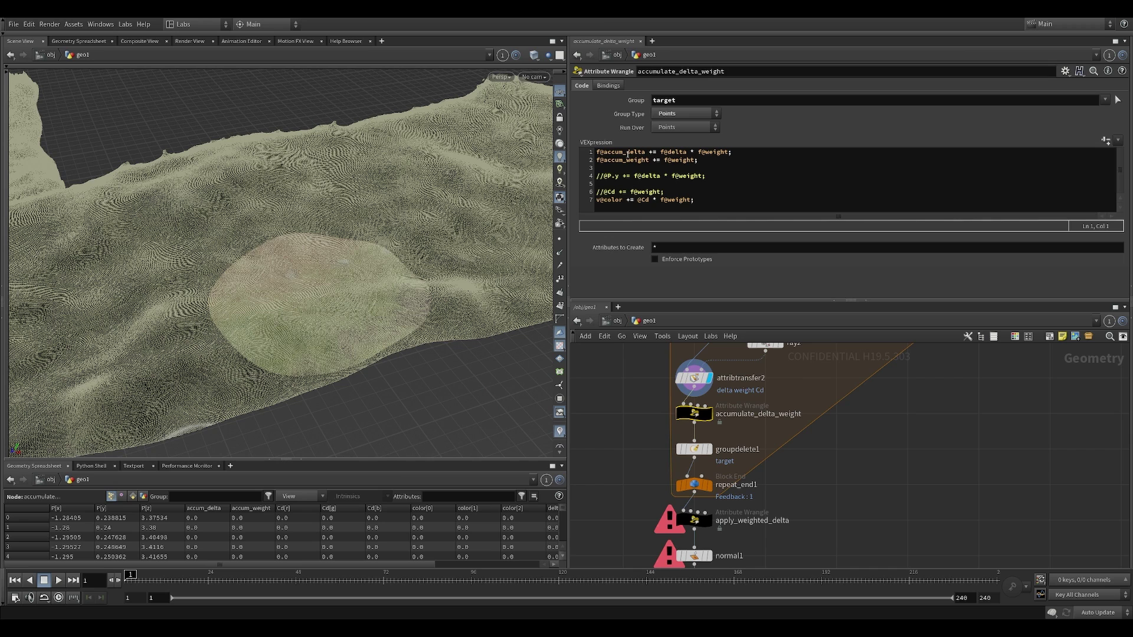
double_click(713, 152)
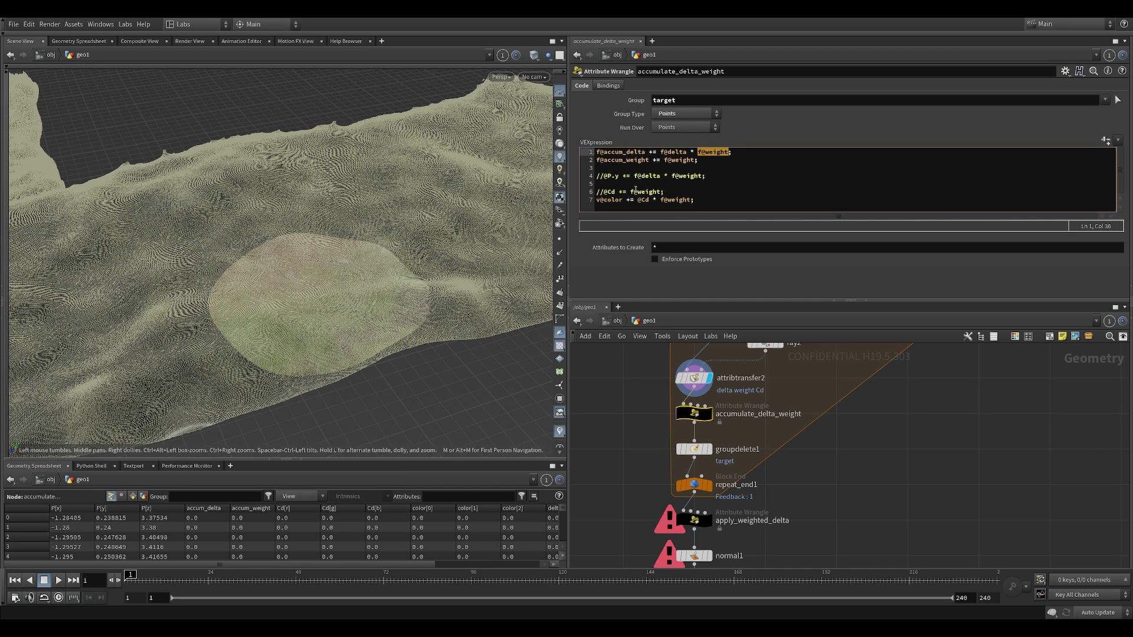
double_click(609, 201)
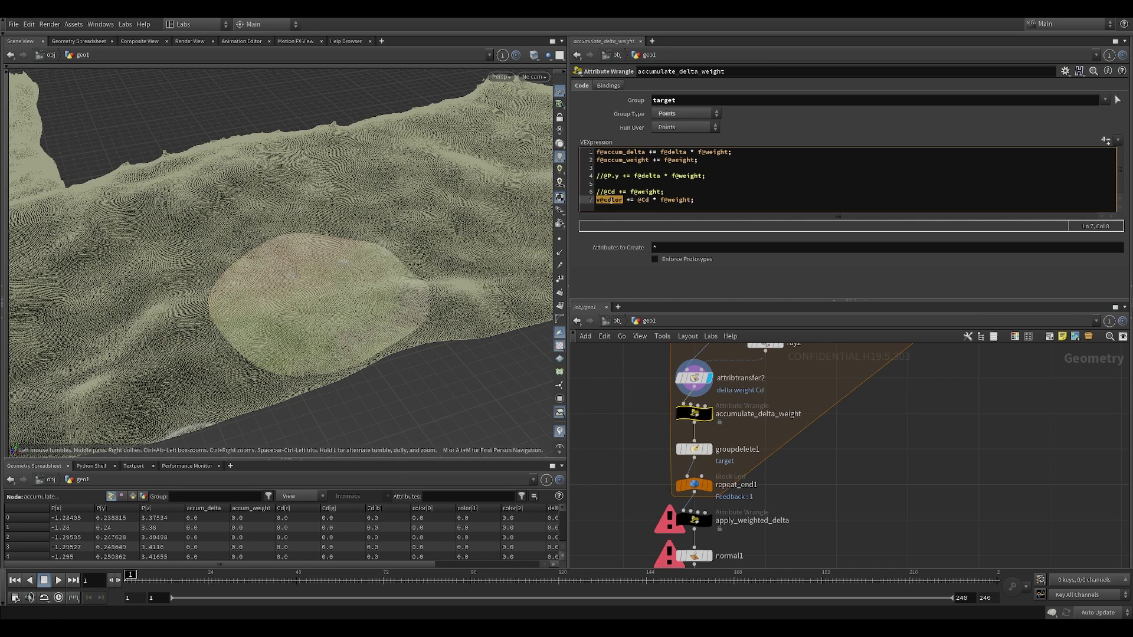
double_click(644, 200)
double_click(673, 200)
double_click(615, 161)
left_click(678, 184)
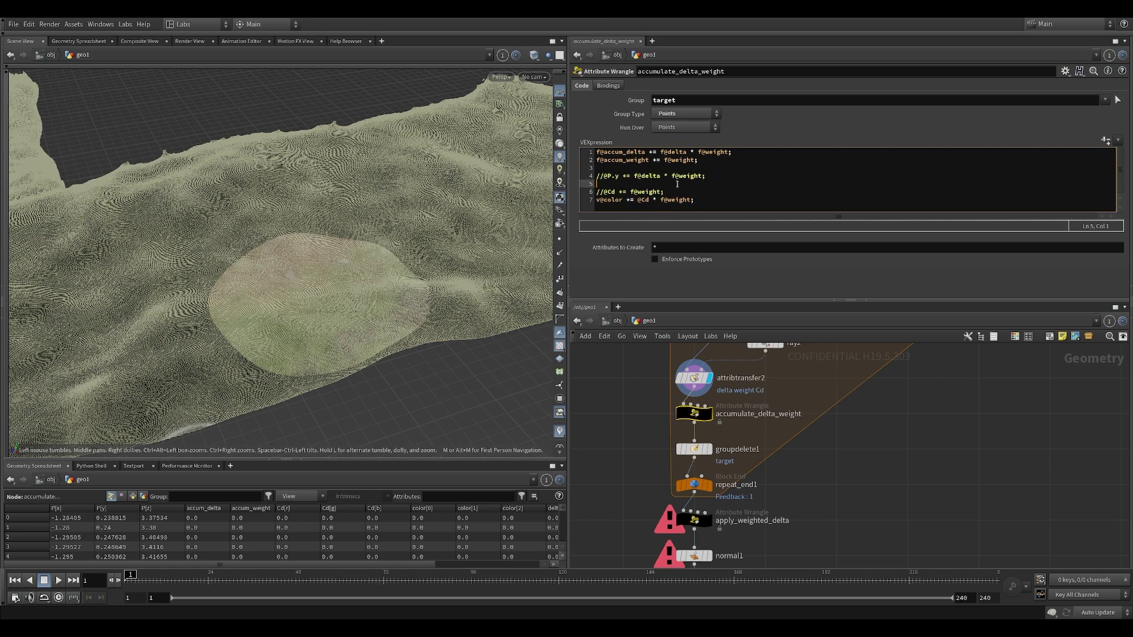
triple_click(701, 159)
key("ctrl+c")
key("BackSpace")
left_click(723, 199)
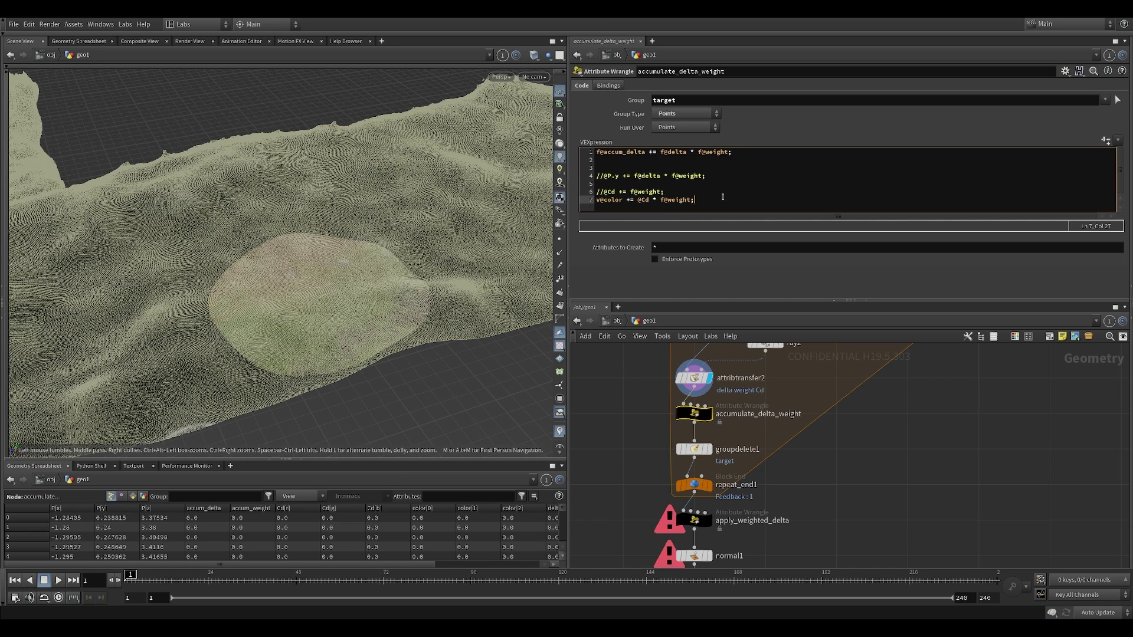
key("Return")
key("Return")
key("ctrl+v")
left_click_drag(596, 198, 598, 160)
key("BackSpace")
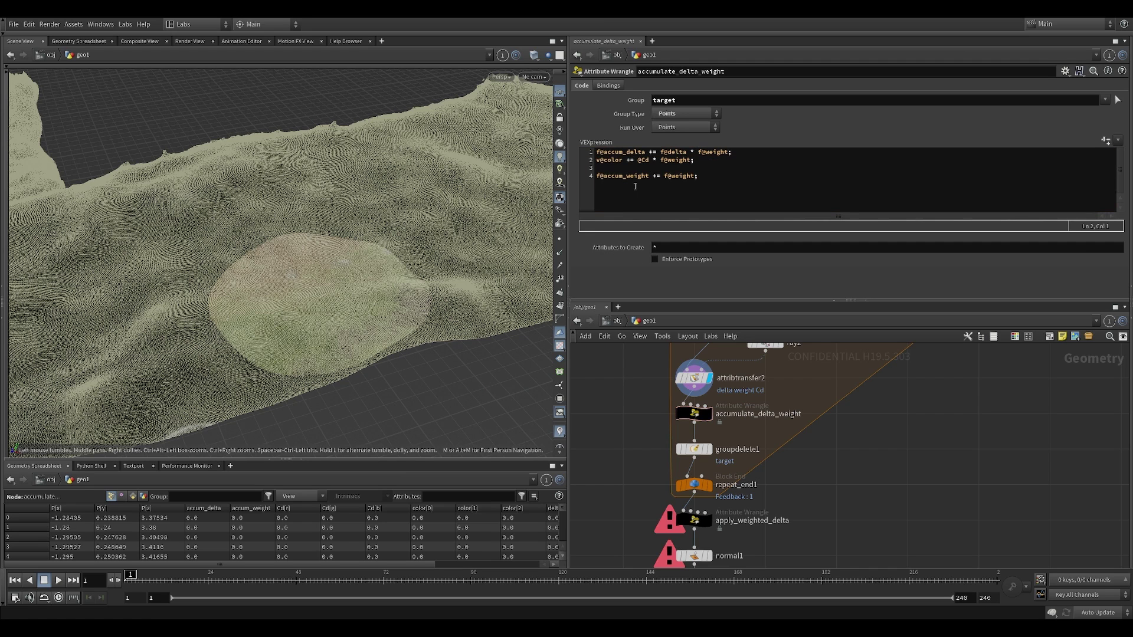
Review the accum_delta, color and accum_weight lines in the accumulate_delta_weight code
left_click(619, 152)
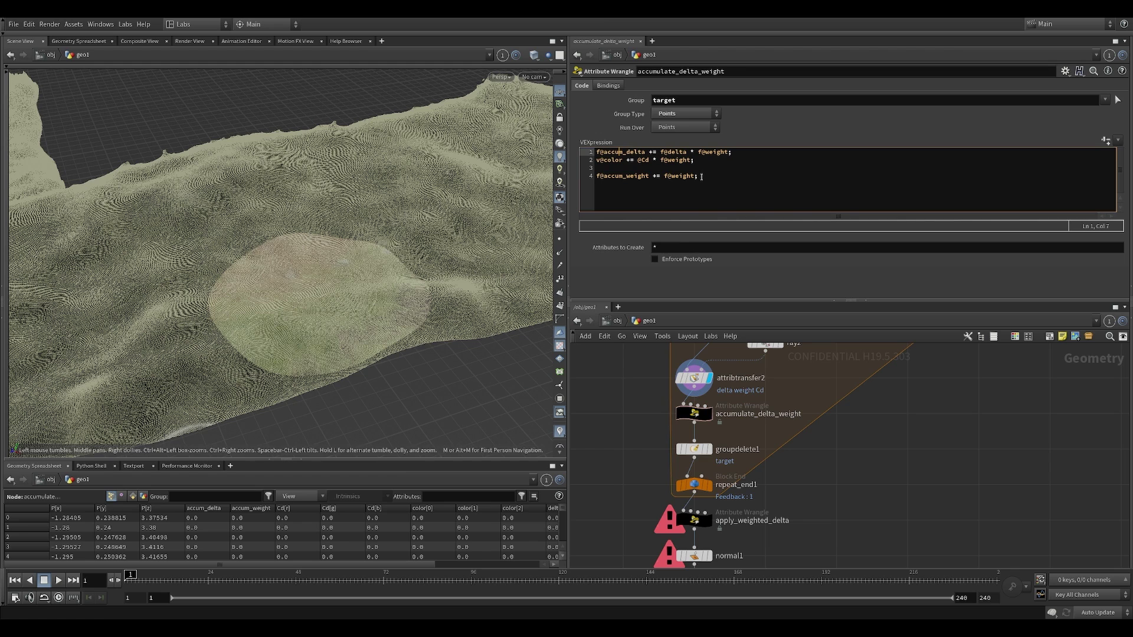
left_click(653, 191)
key("shift+Up")
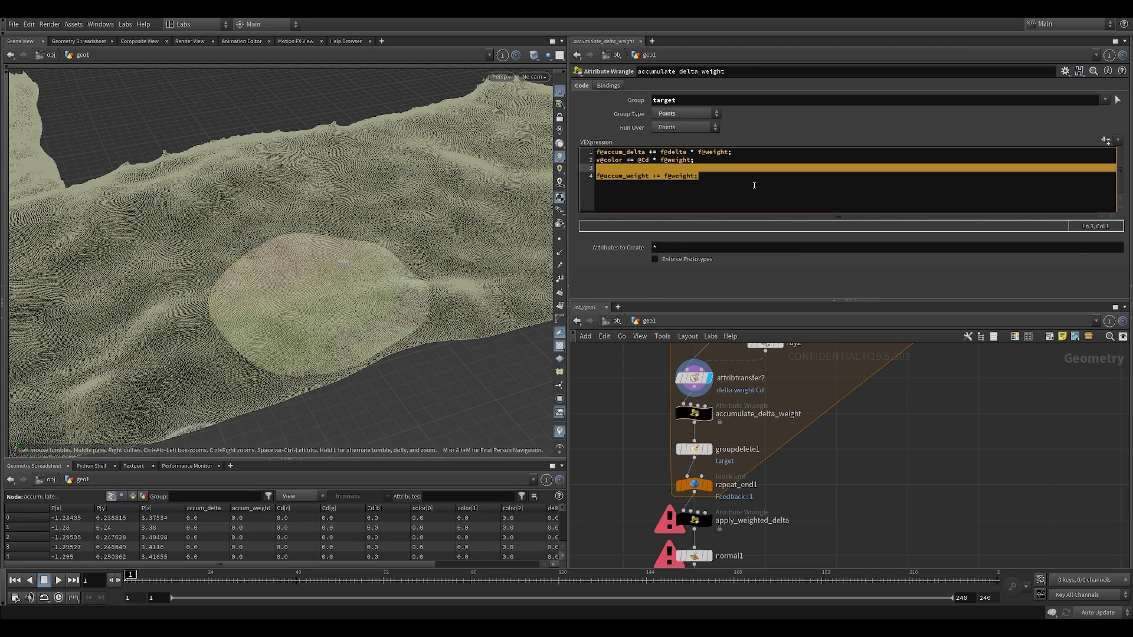
left_click(751, 193)
Inspect the groupdelete1 settings that remove the target group and view the terrain from farther away
middle_click_drag(639, 448, 645, 417)
left_click(699, 417)
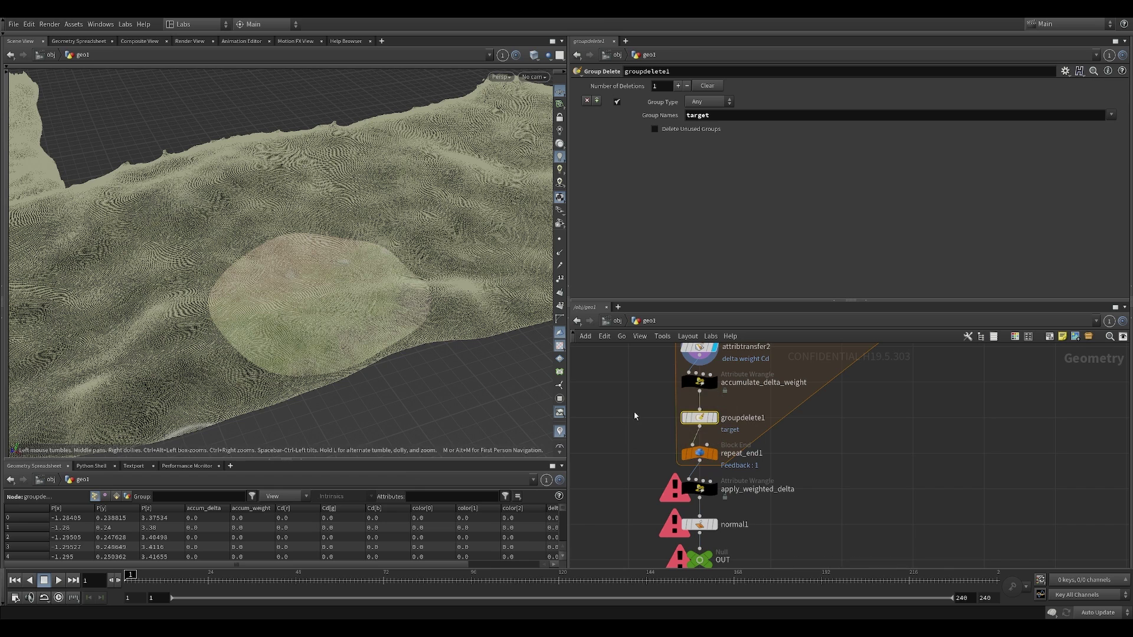
middle_click_drag(651, 427, 635, 450)
scroll(635, 450, "down", 4)
scroll(623, 456, "up", 3)
left_click_drag(482, 332, 430, 357)
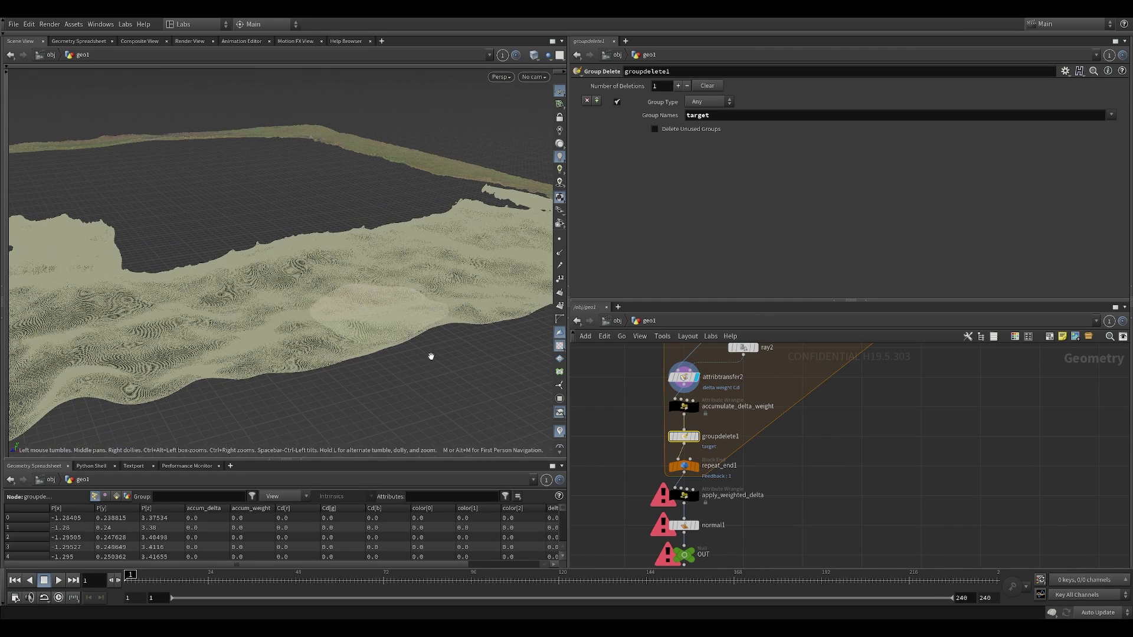
scroll(660, 467, "up", 2)
Display the single-pass output of repeat_end1 and inspect the accumulated patch on the terrain
left_click(682, 466)
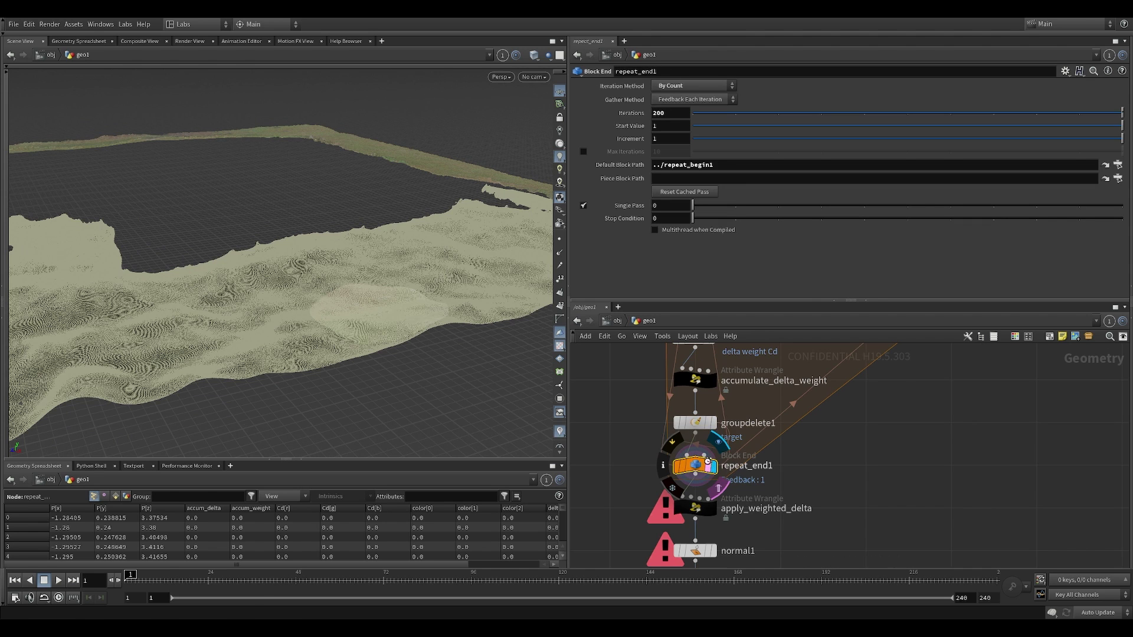
left_click(711, 466)
left_click_drag(434, 405, 438, 274)
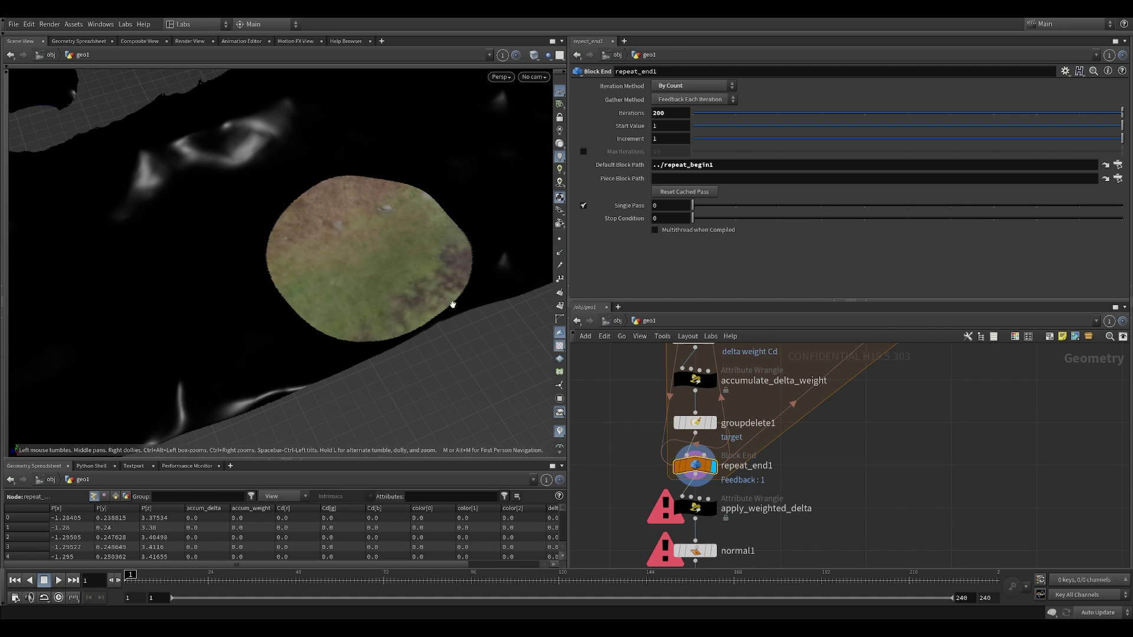
scroll(407, 228, "down", 3)
Display the output of apply_weighted_delta and inspect the single patch on the terrain
middle_click_drag(636, 499, 630, 446)
left_click(692, 461)
left_click(708, 455)
left_click_drag(436, 277, 508, 248)
left_click_drag(379, 299, 415, 346)
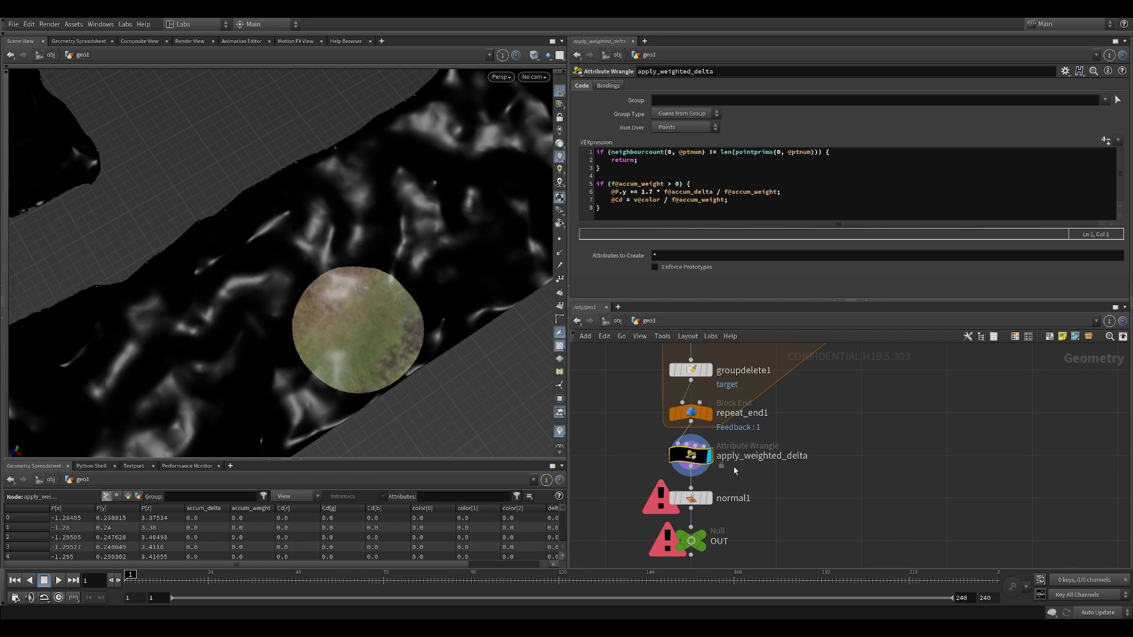
Turn off Single Pass on repeat_end1 so all iterations run, and view the full terrain
scroll(380, 249, "down", 10)
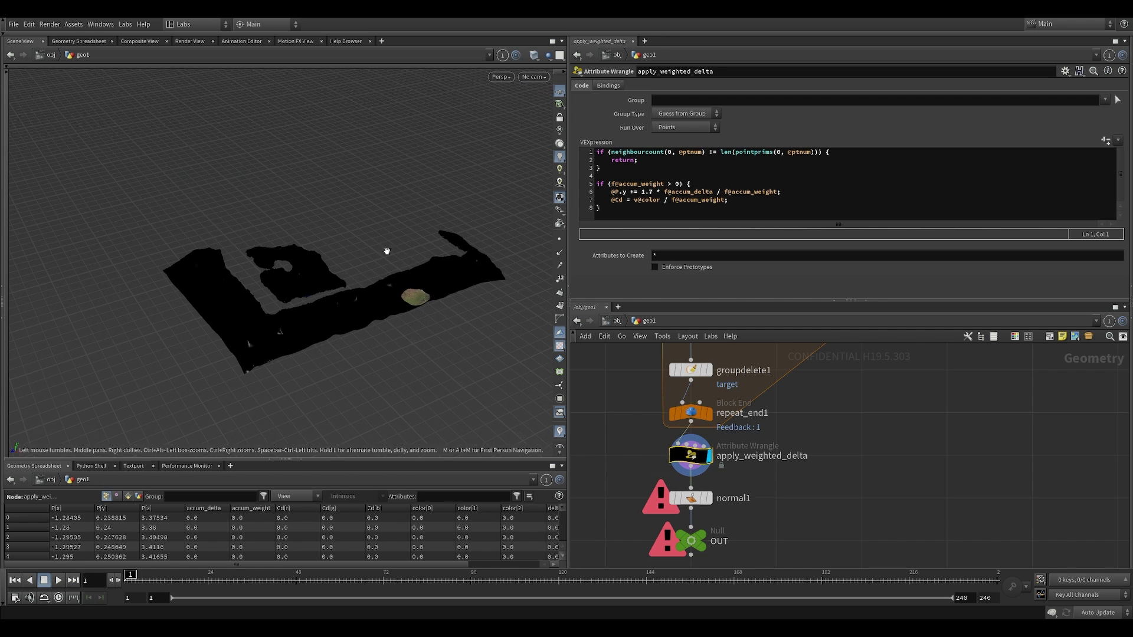
scroll(488, 289, "up", 5)
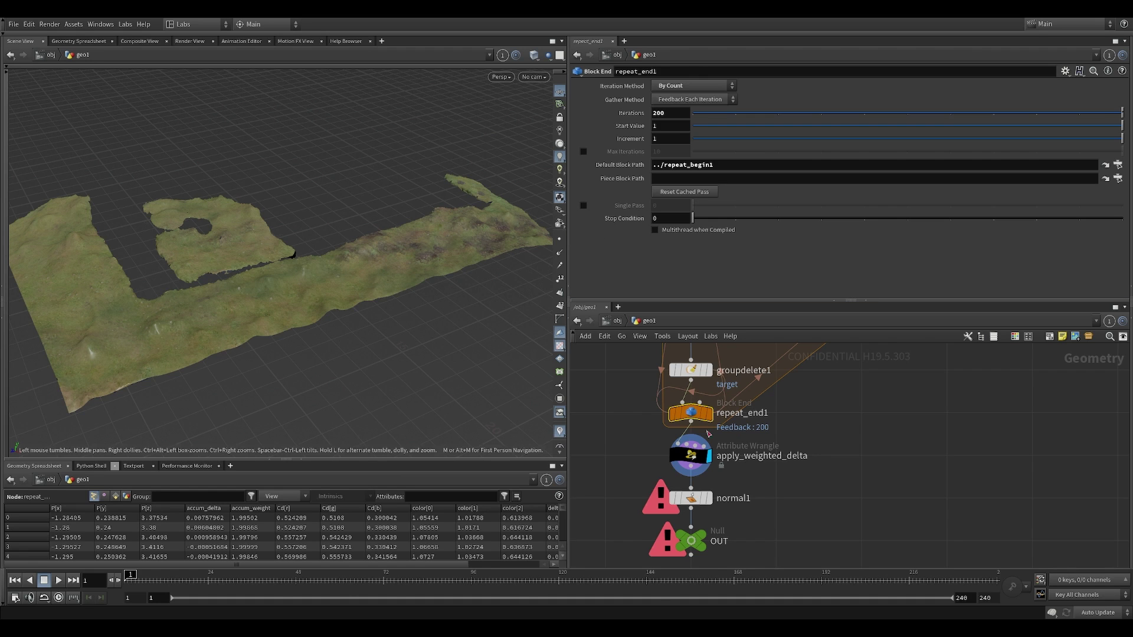
middle_click_drag(612, 433, 701, 439)
scroll(258, 287, "down", 3)
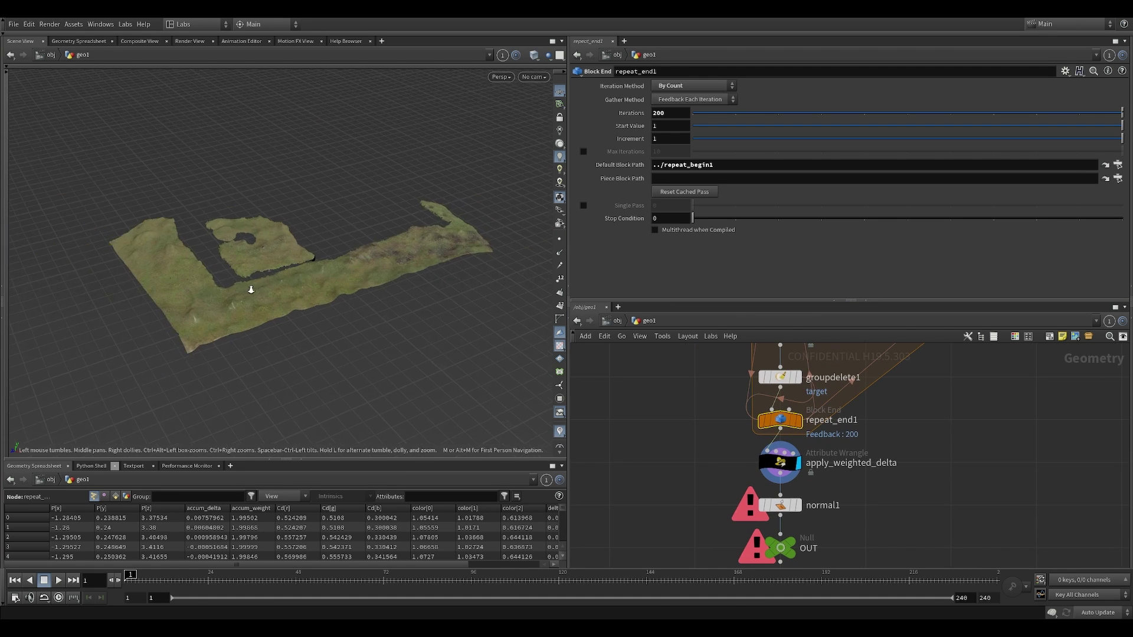
scroll(259, 287, "up", 10)
left_click_drag(388, 285, 399, 251)
Open the apply_weighted_delta wrangle and examine its neighbour and accum_weight checks alongside the resulting terrain
left_click(779, 463)
left_click_drag(413, 300, 460, 286)
middle_click_drag(422, 318, 383, 266)
right_click_drag(383, 248, 331, 278)
left_click_drag(331, 278, 435, 263)
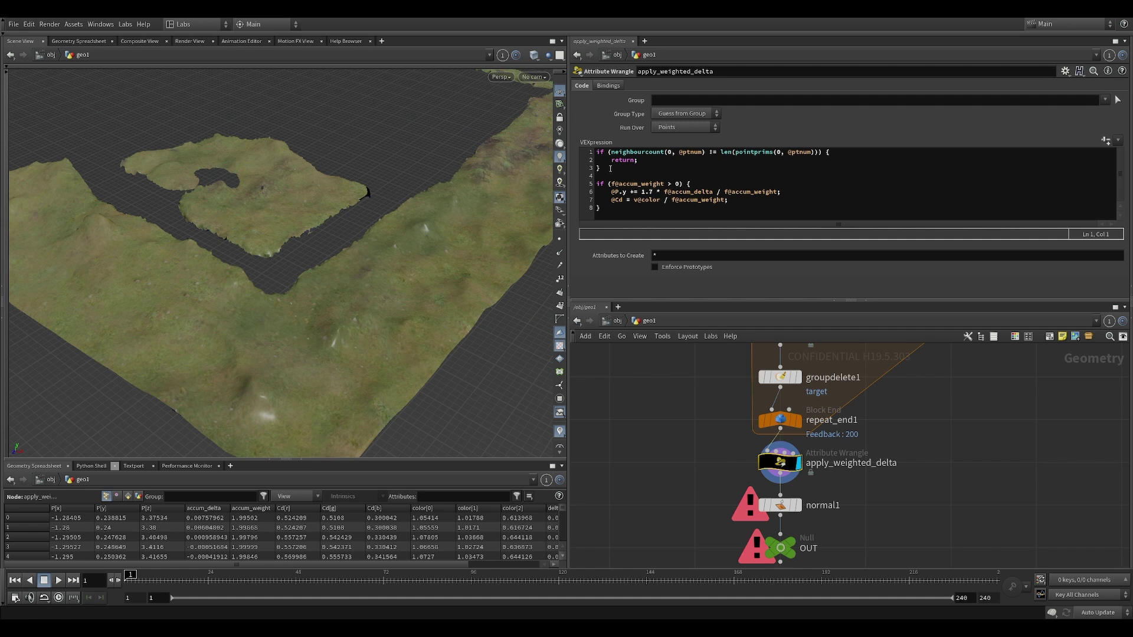
left_click_drag(352, 280, 403, 263)
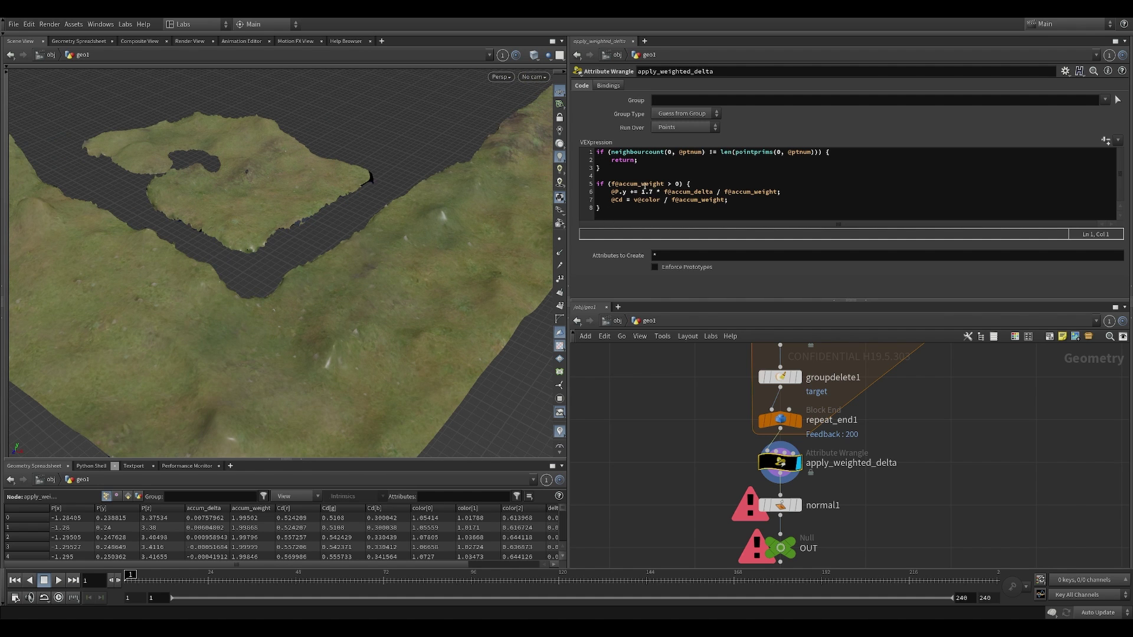
mouse_move(374, 271)
left_mouse_down()
mouse_move(354, 269)
mouse_move(380, 270)
left_mouse_up()
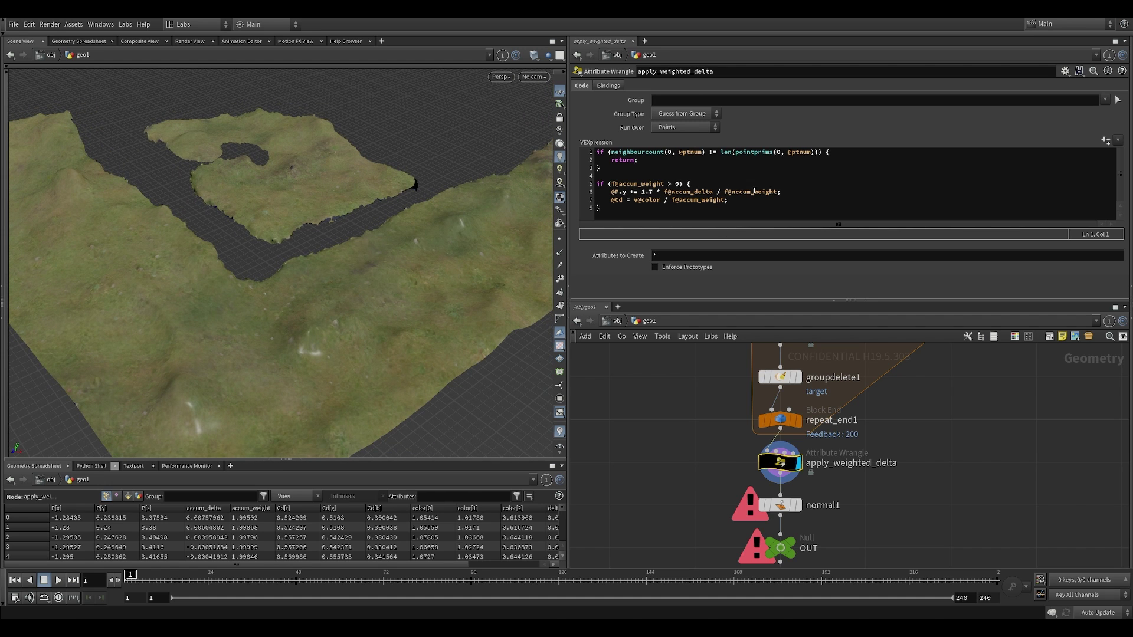
left_click_drag(468, 228, 522, 230)
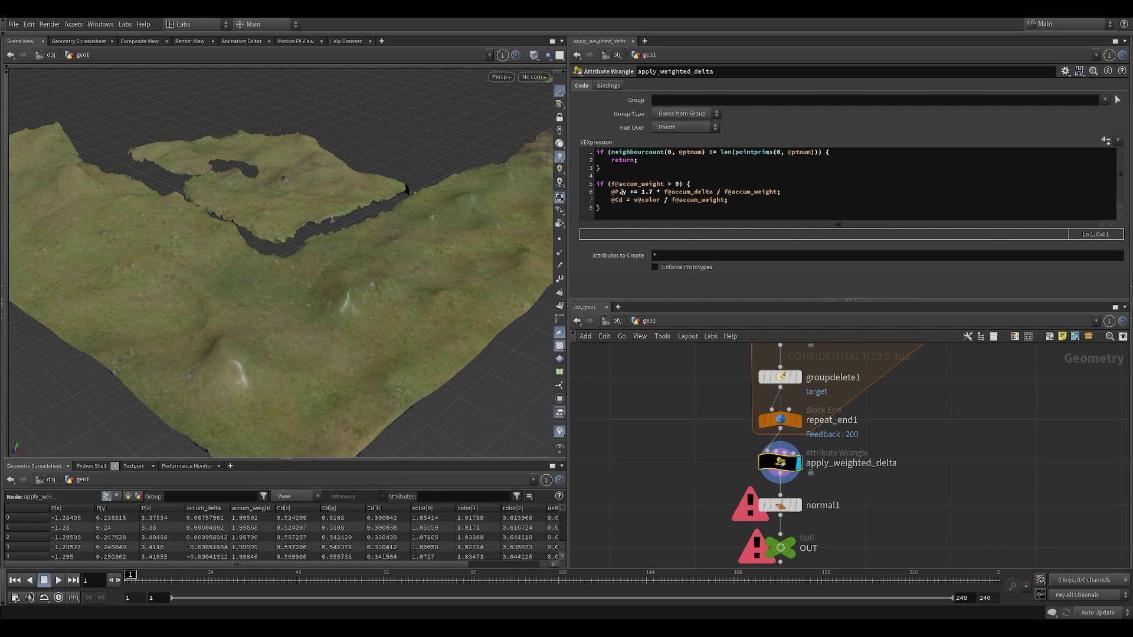
Examine the @P.y line that divides f@accum_delta by f@accum_weight in apply_weighted_delta
double_click(679, 191)
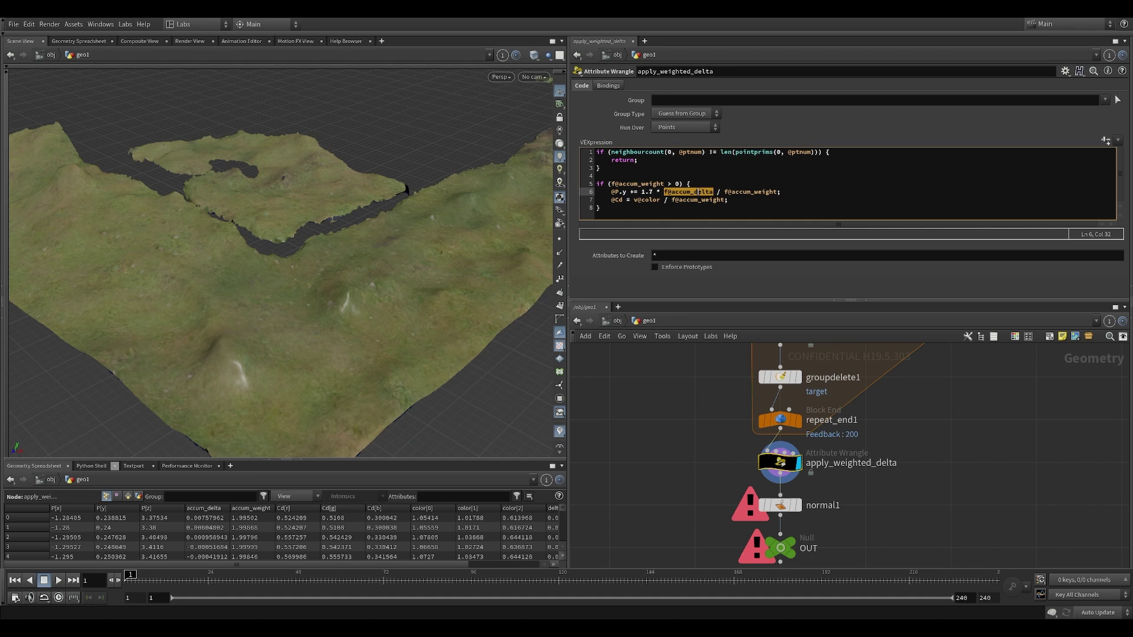
double_click(751, 192)
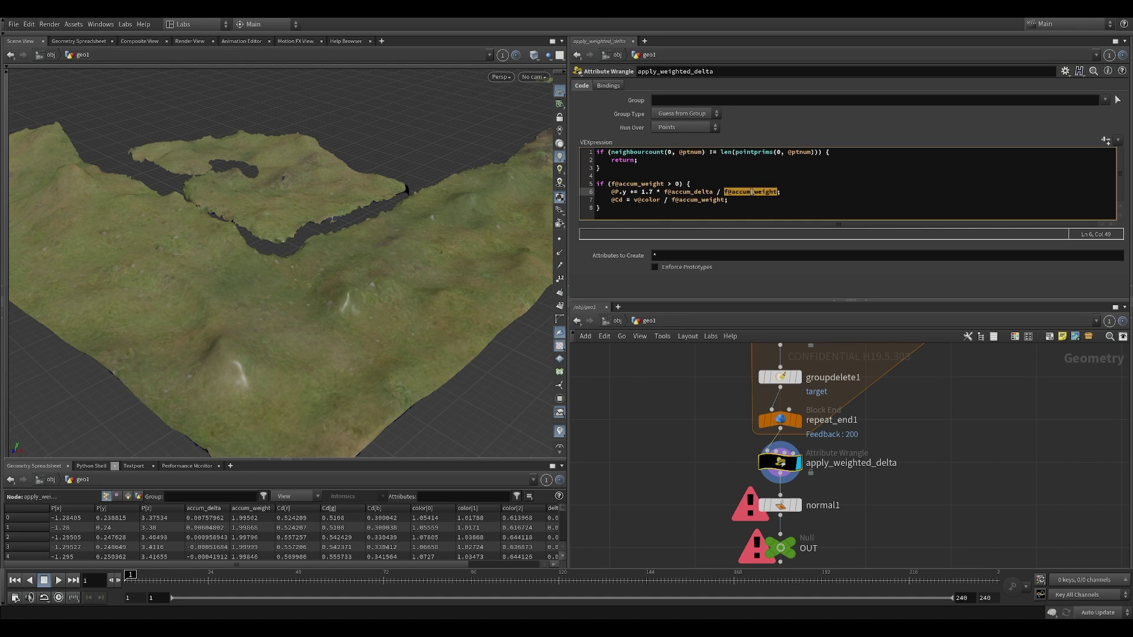
left_click(779, 192)
left_click_drag(334, 237, 382, 276)
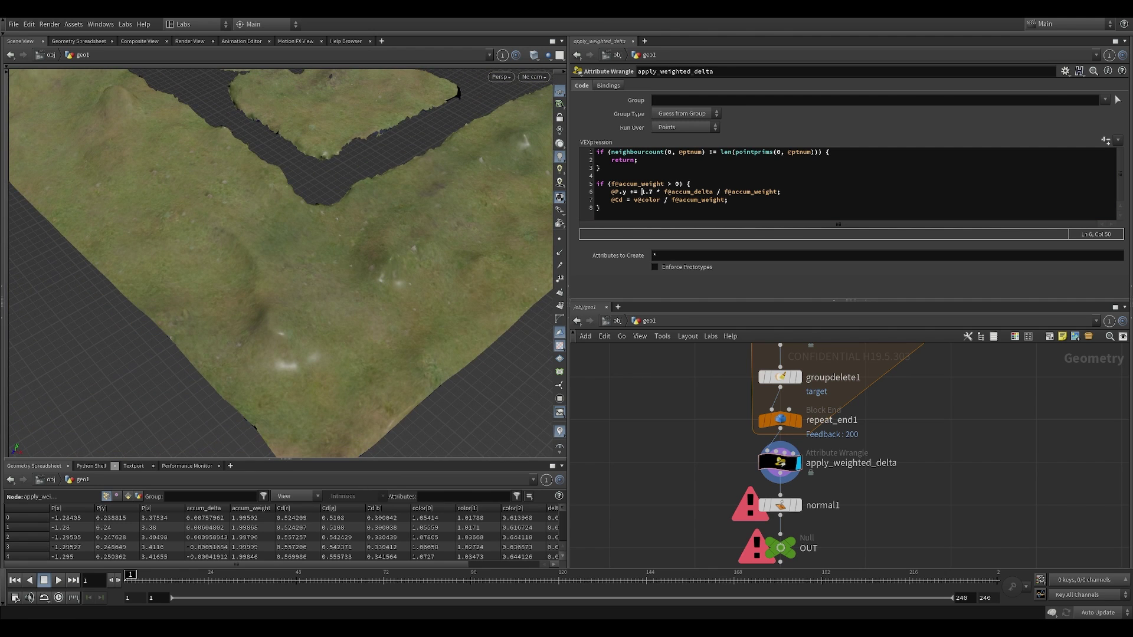
Examine the terrain's weighted displacement and blended colour from above and from low angles
left_click_drag(400, 274, 422, 320)
scroll(412, 321, "up", 3)
right_click_drag(423, 320, 278, 367)
left_click_drag(369, 351, 403, 332)
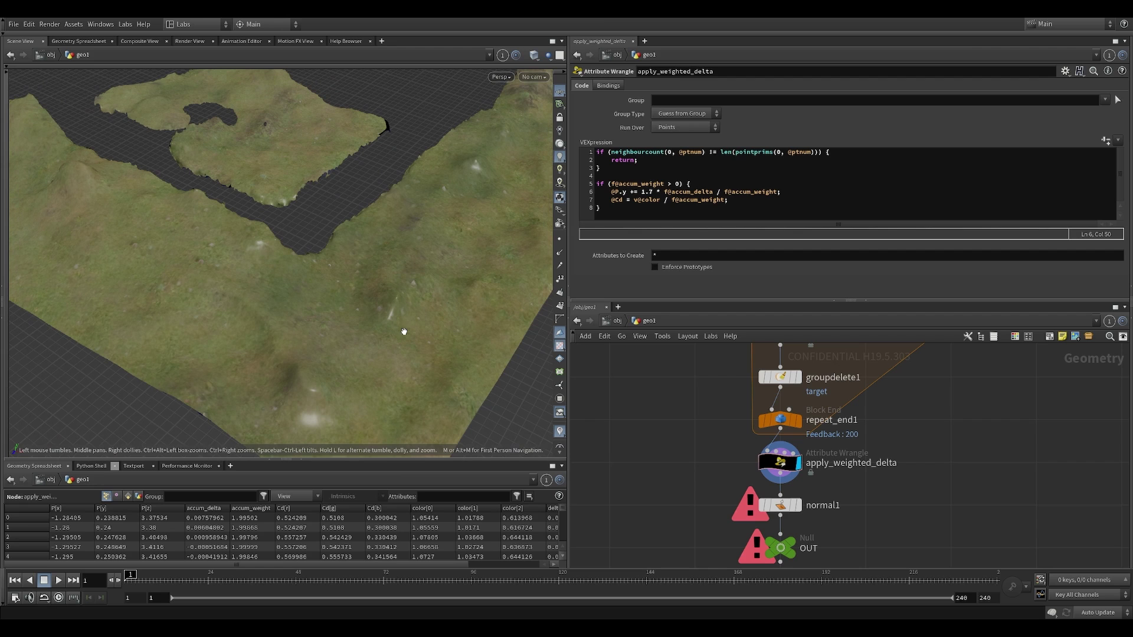
left_click_drag(315, 314, 378, 297)
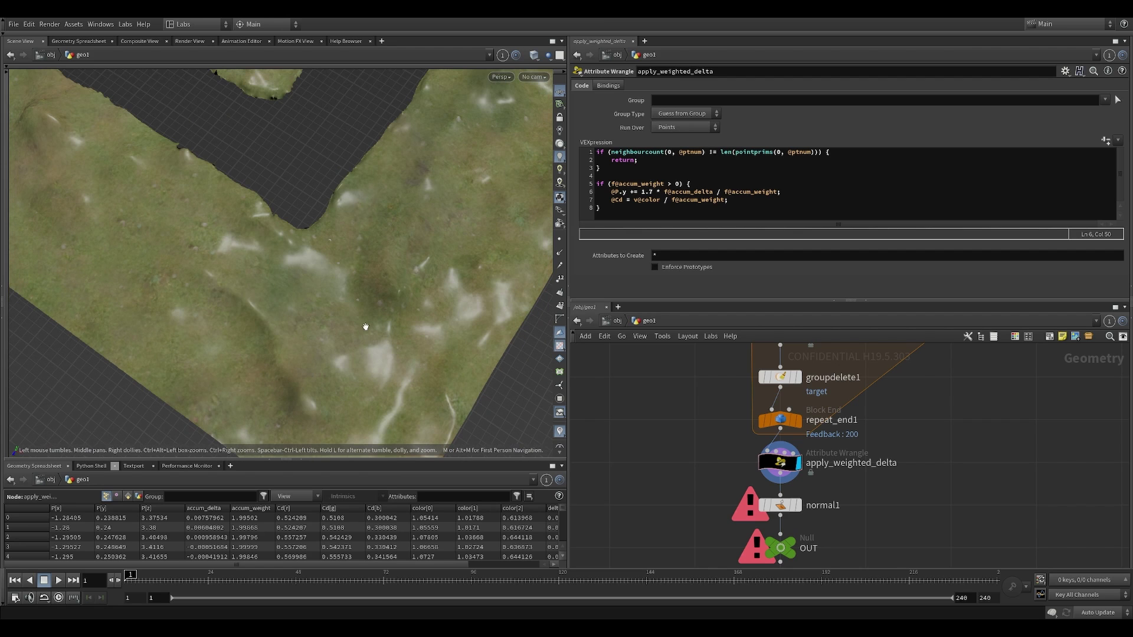
right_click_drag(470, 315, 404, 258)
middle_click_drag(404, 258, 379, 355)
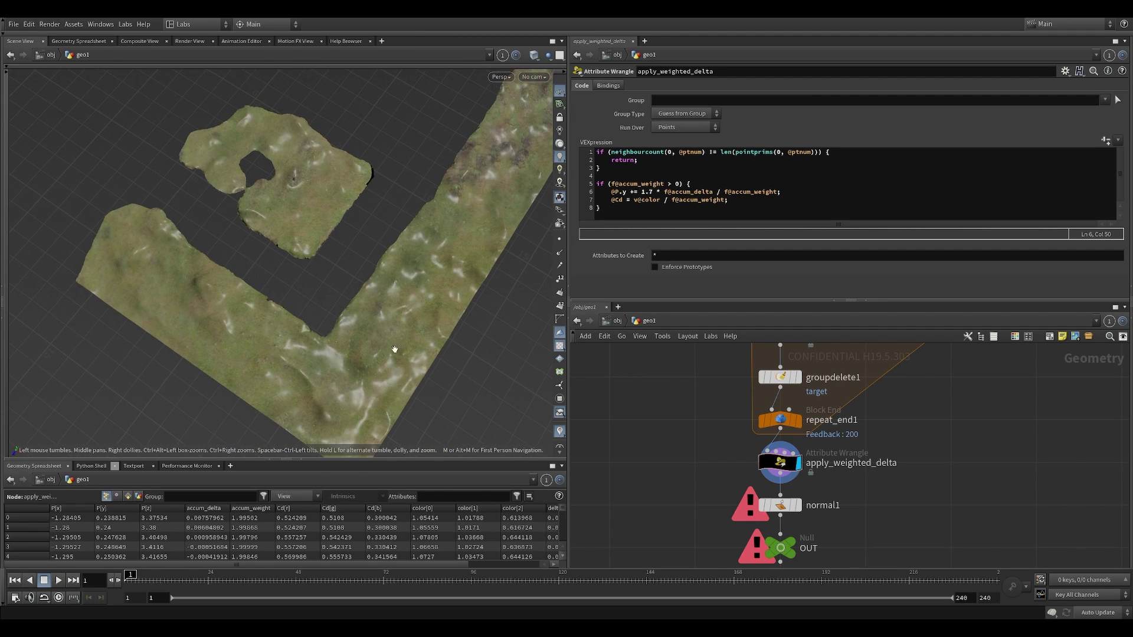
left_click_drag(395, 348, 384, 283)
scroll(388, 351, "up", 3)
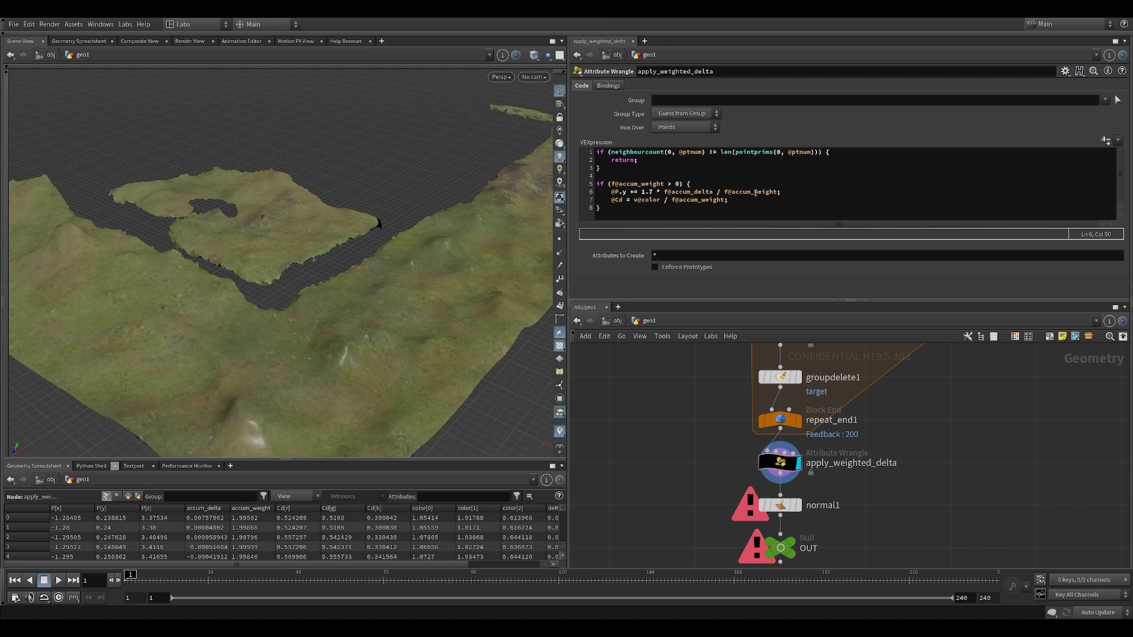
mouse_move(378, 337)
left_mouse_down()
mouse_move(424, 334)
mouse_move(417, 303)
mouse_move(348, 299)
mouse_move(428, 283)
mouse_move(366, 337)
left_mouse_up()
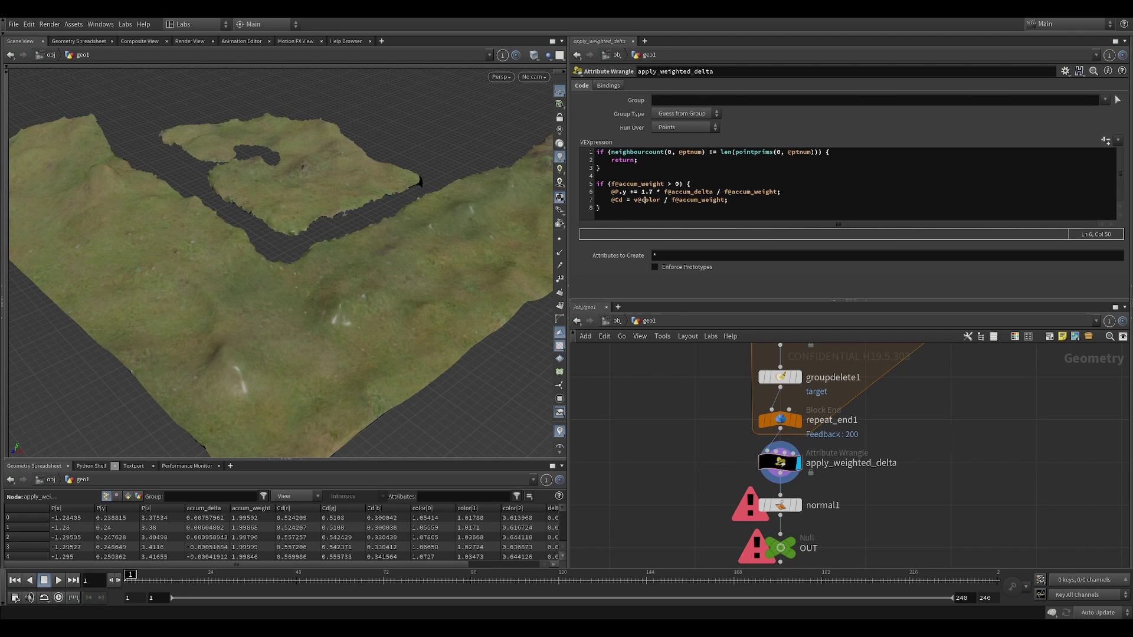
Review the normal1 settings, then select the OUT null and display its output
left_click(778, 463)
left_click(798, 505)
left_click_drag(669, 490, 841, 518)
left_click_drag(346, 312, 324, 342, "alt")
middle_click_drag(324, 343, 286, 335, "alt")
left_click(790, 550)
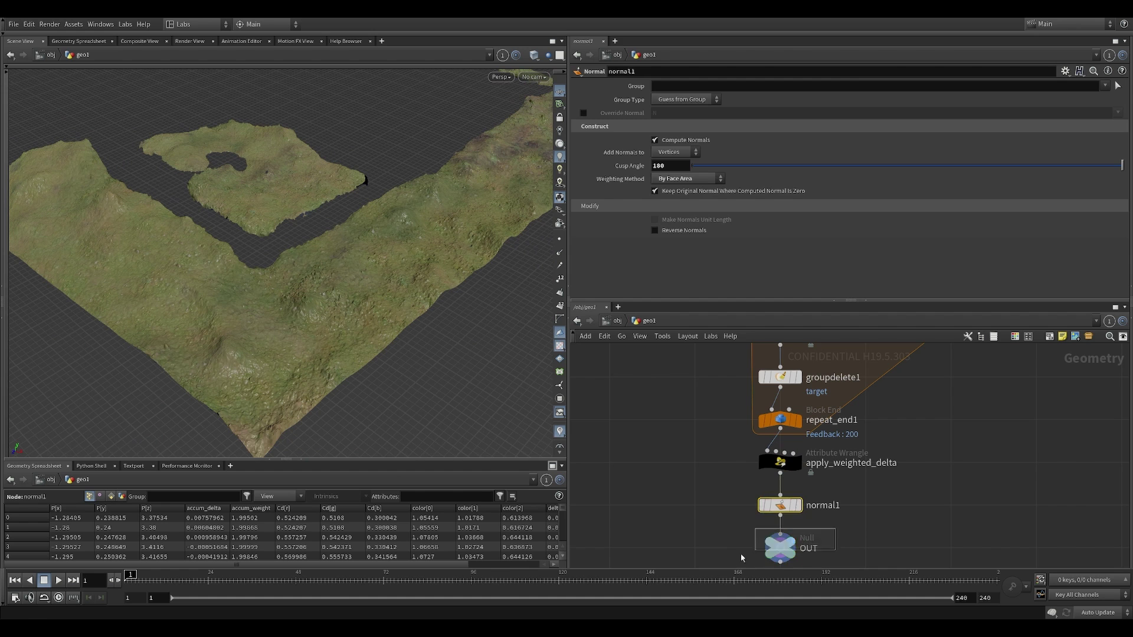
left_click(772, 551)
left_click_drag(385, 223, 588, 428, "alt")
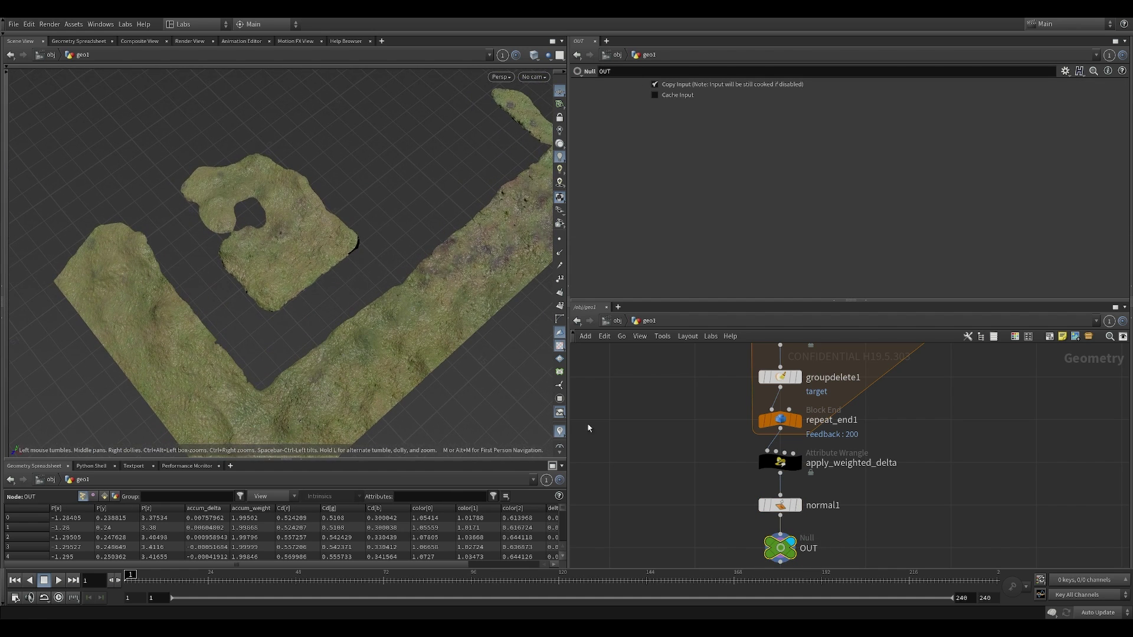
Display the TARGET null near the start of the network and inspect the original smooth terrain for comparison
scroll(808, 479, "down", 6)
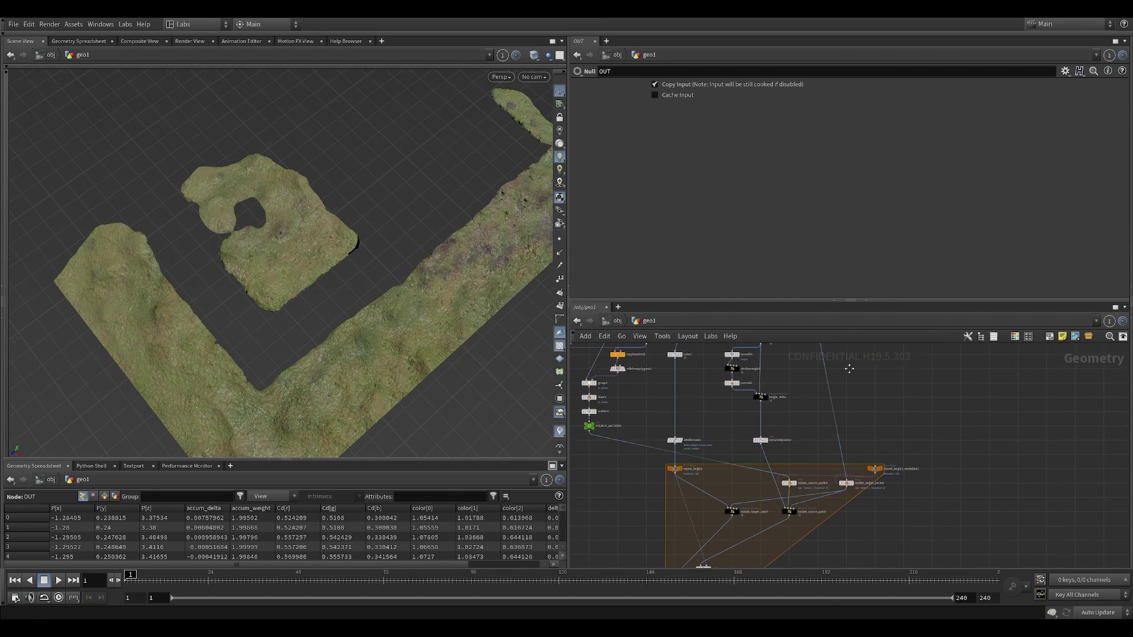
middle_click_drag(849, 369, 848, 538)
scroll(818, 474, "up", 4)
middle_click_drag(592, 387, 718, 407)
mouse_move(712, 390)
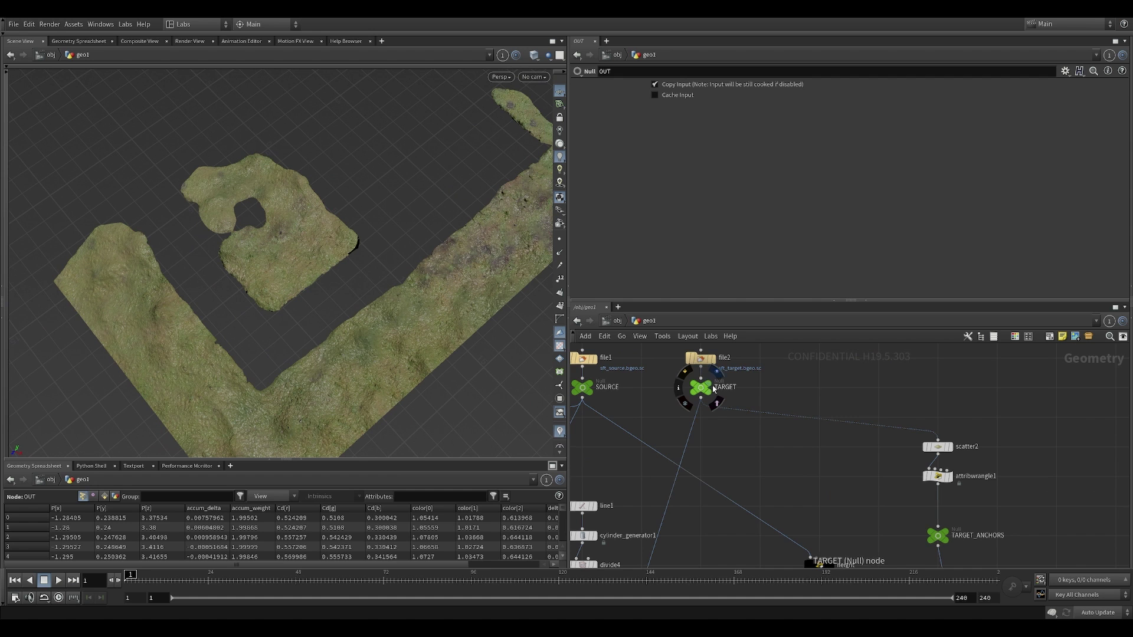
left_click(720, 377)
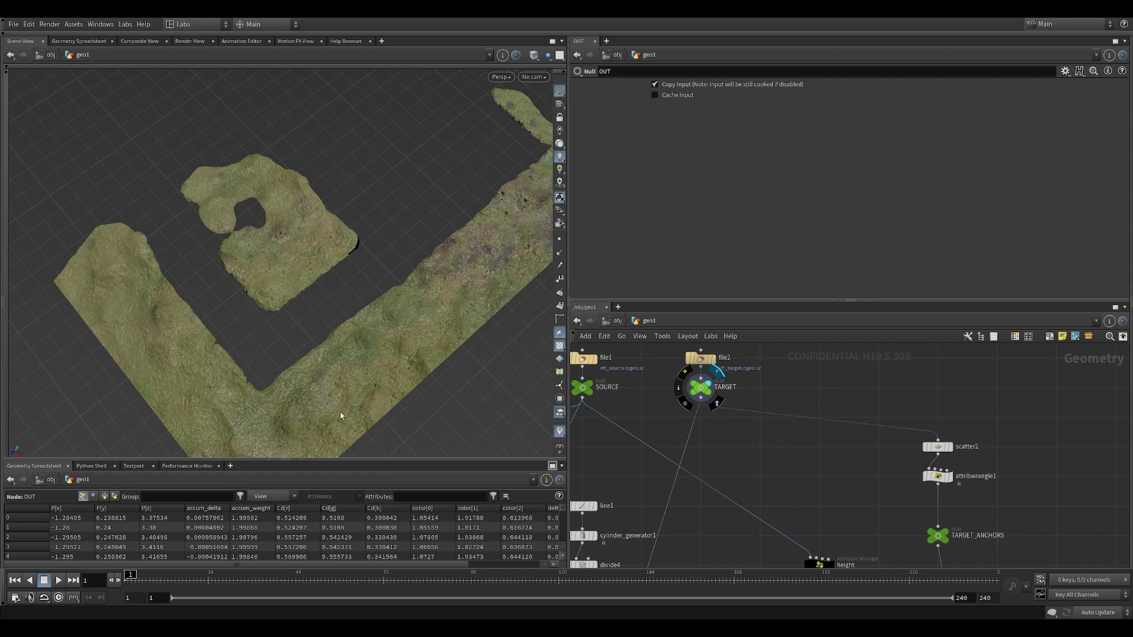
left_click_drag(402, 255, 397, 156)
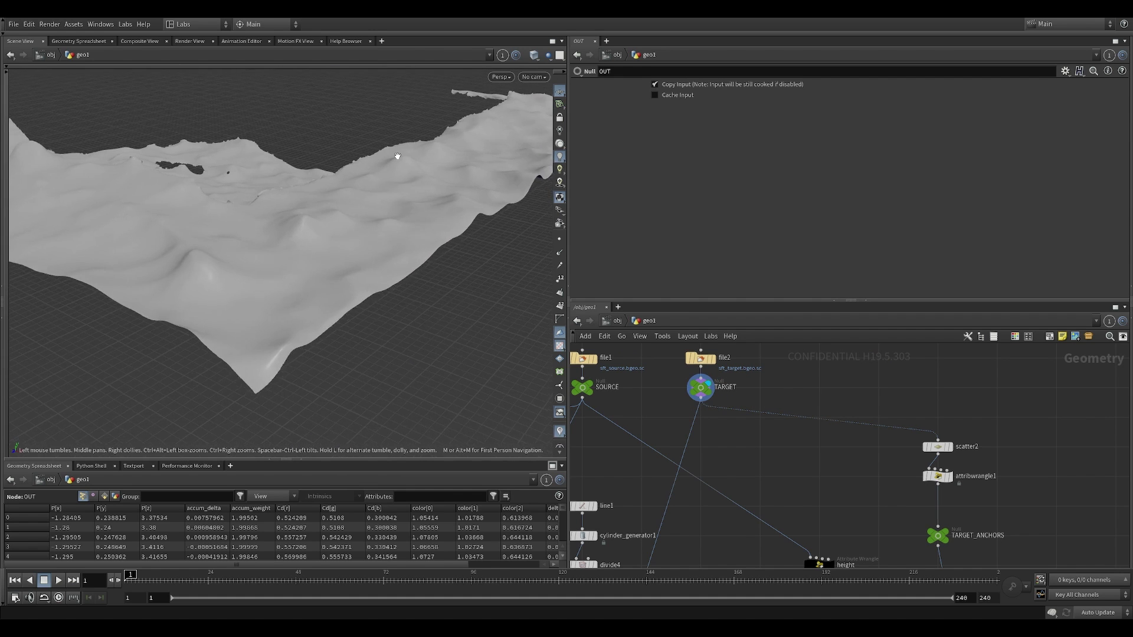
right_click_drag(397, 157, 354, 215)
Display the OUT null again and compare its added detail and colour with the original target terrain
scroll(763, 458, "down", 5)
middle_click_drag(822, 541, 828, 295)
scroll(732, 519, "up", 4)
left_click(738, 527)
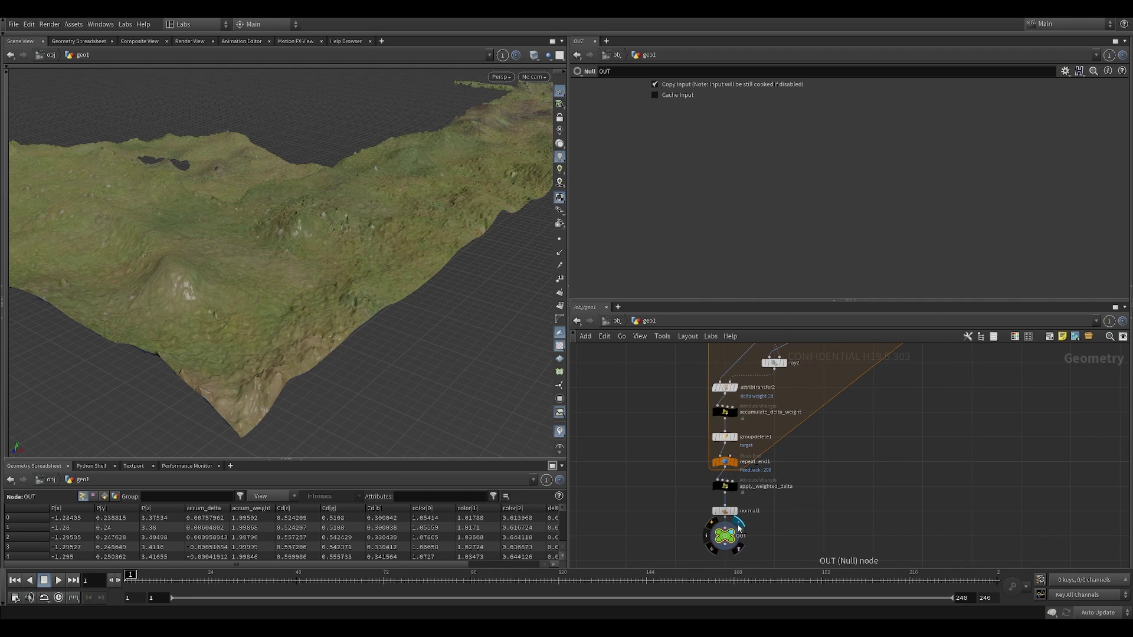
left_click_drag(404, 281, 389, 348)
middle_click_drag(389, 348, 349, 439)
right_click_drag(348, 440, 221, 301)
left_click_drag(221, 301, 430, 246)
left_click_drag(387, 288, 267, 274)
left_click_drag(210, 239, 393, 305)
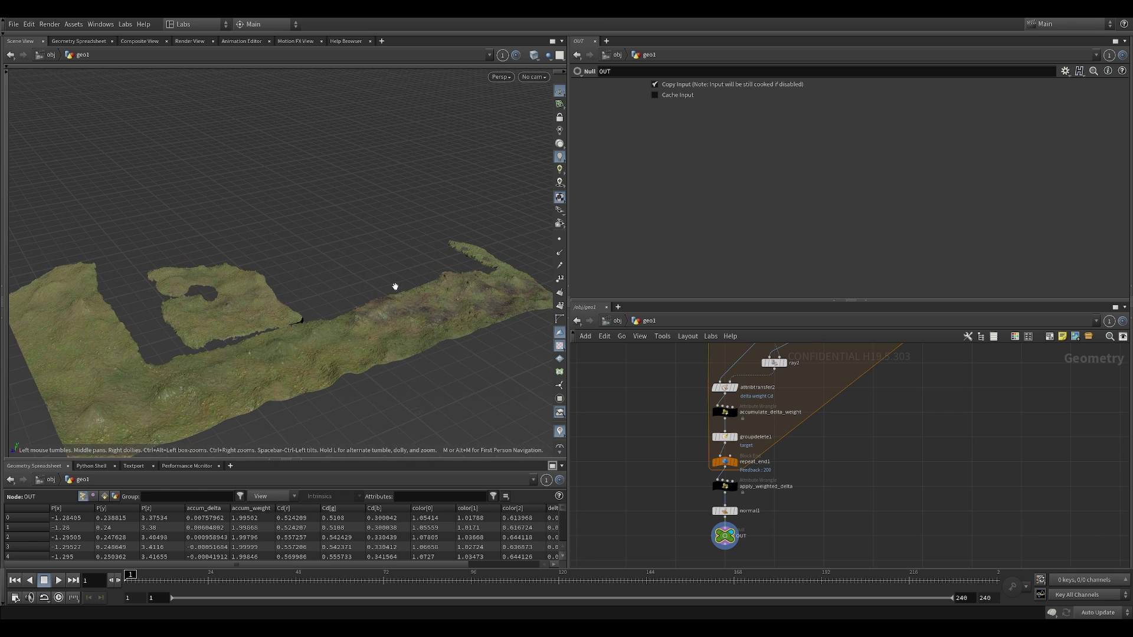
Inspect the final detailed terrain at OUT from a distance, up close and from several angles
left_click_drag(321, 356, 385, 324)
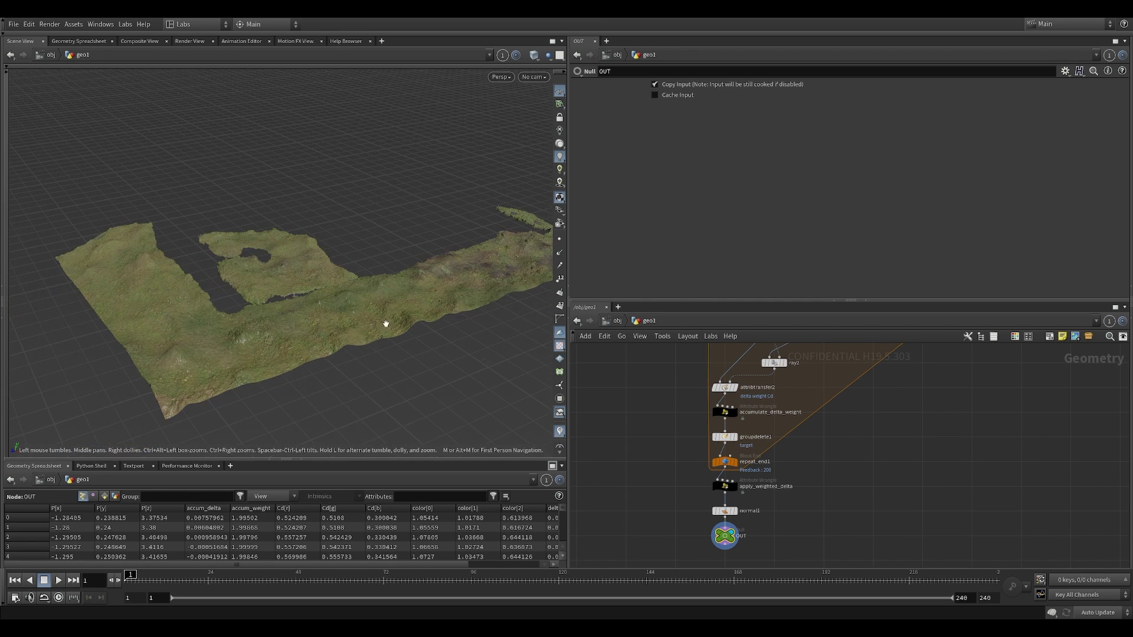
left_click_drag(222, 360, 313, 352)
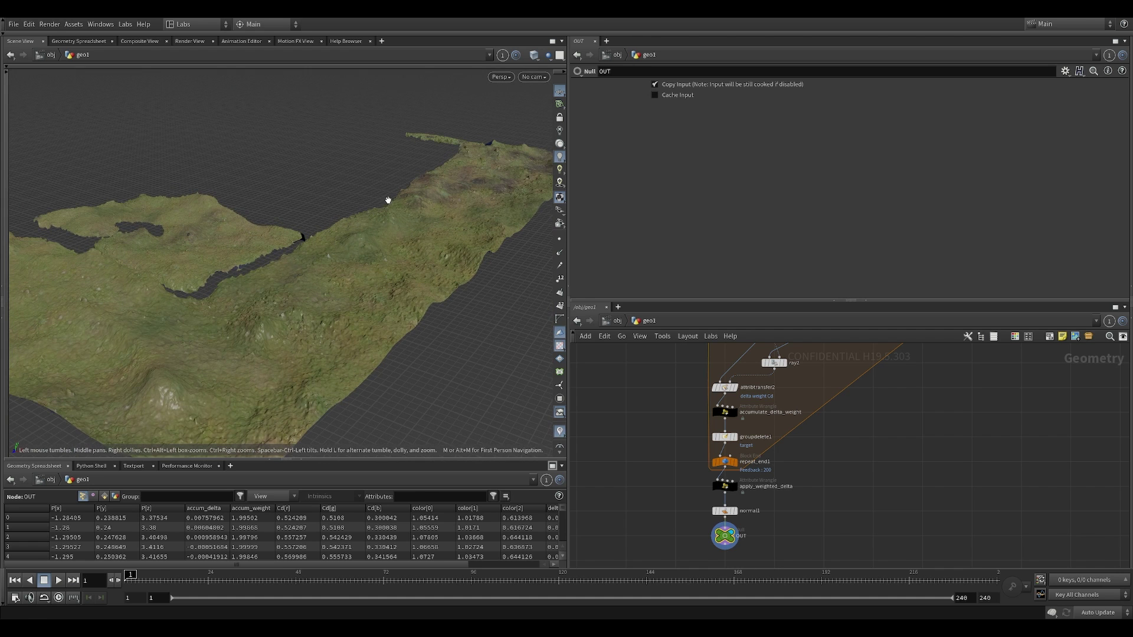
scroll(387, 204, "down", 5)
left_click_drag(384, 229, 356, 253)
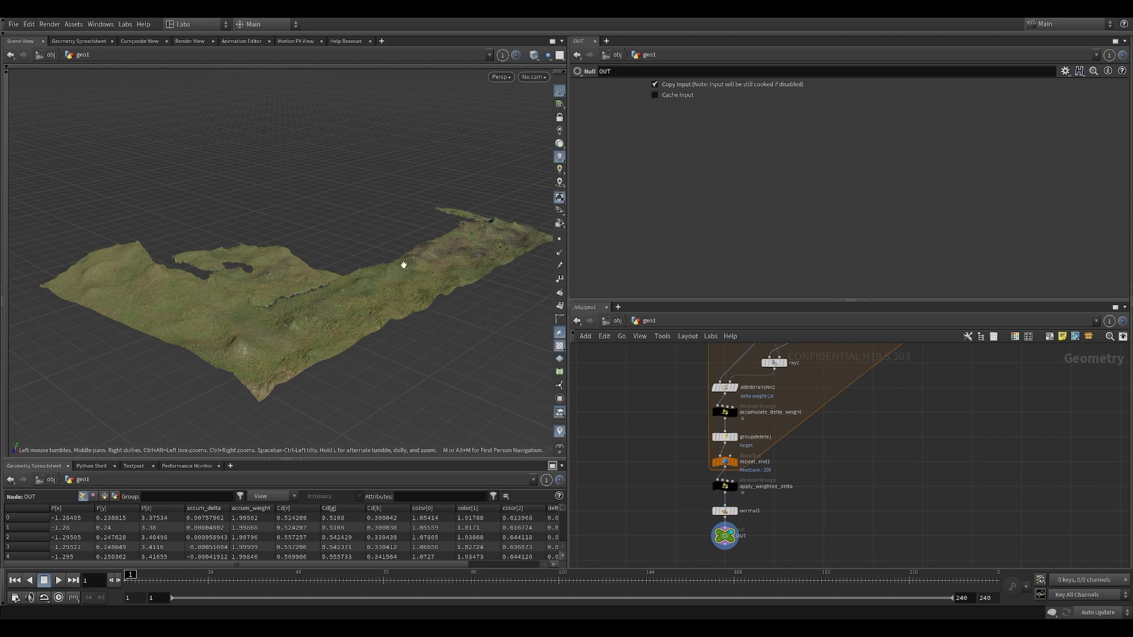
left_click_drag(345, 319, 278, 299)
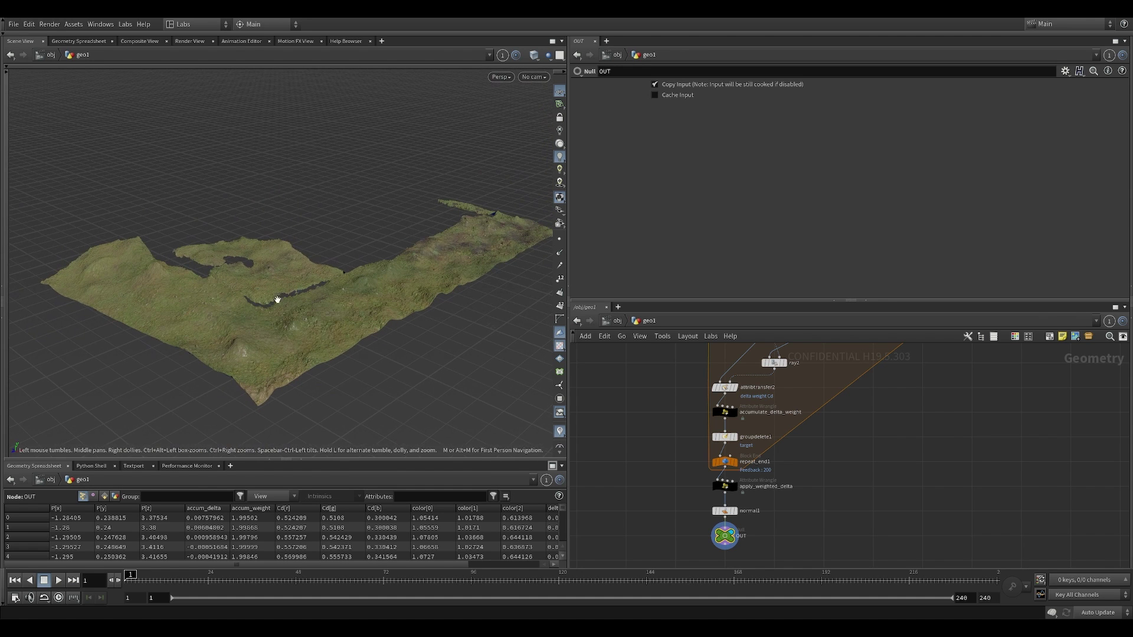
right_click_drag(366, 294, 406, 293)
left_click_drag(387, 356, 423, 304)
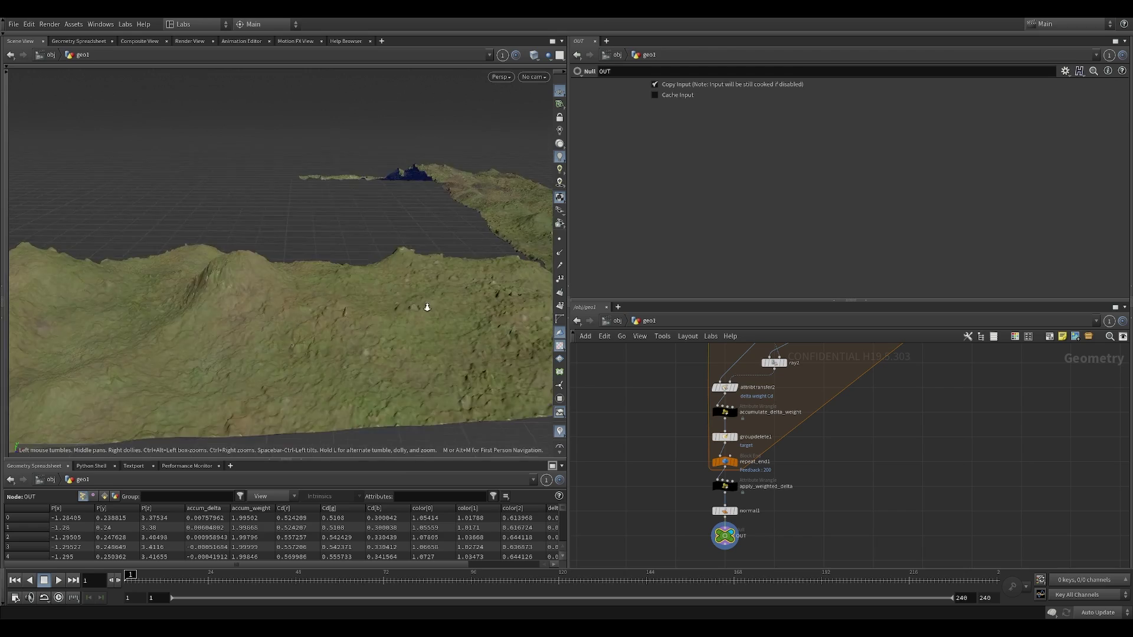
left_click_drag(414, 325, 253, 389)
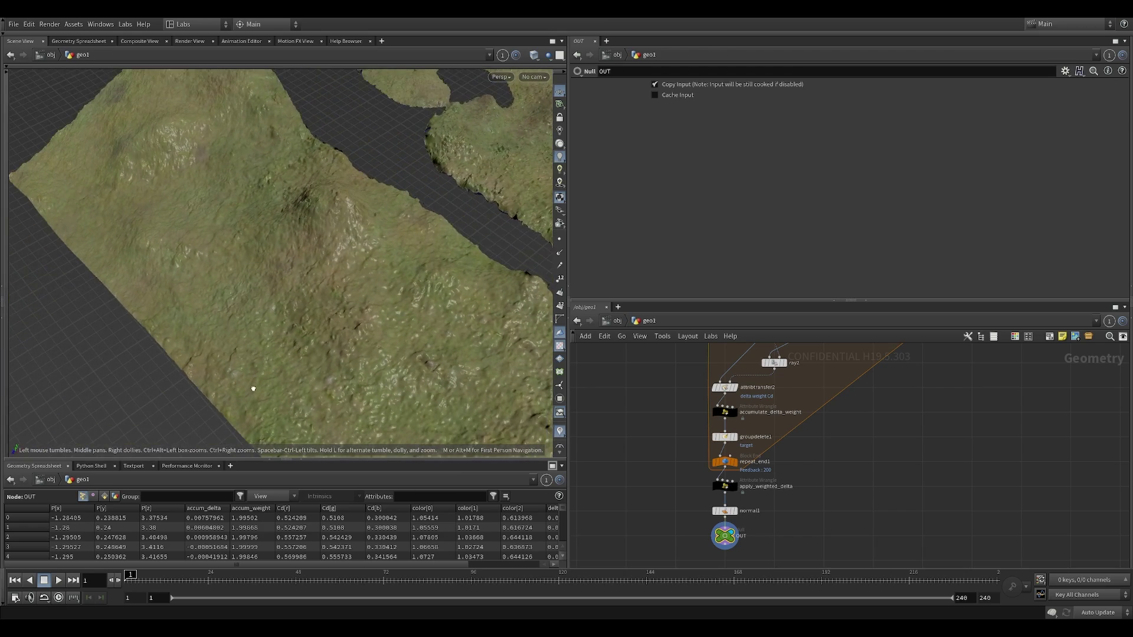
middle_click_drag(364, 303, 277, 354)
left_click_drag(394, 309, 137, 242)
left_click_drag(208, 278, 393, 295)
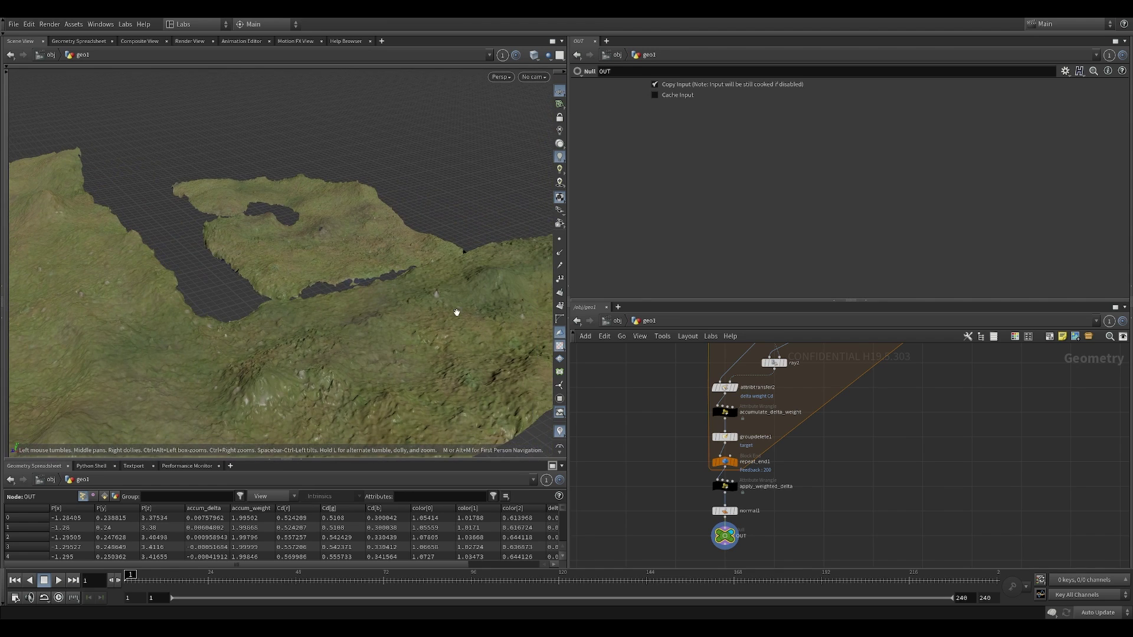
right_click_drag(456, 312, 501, 316)
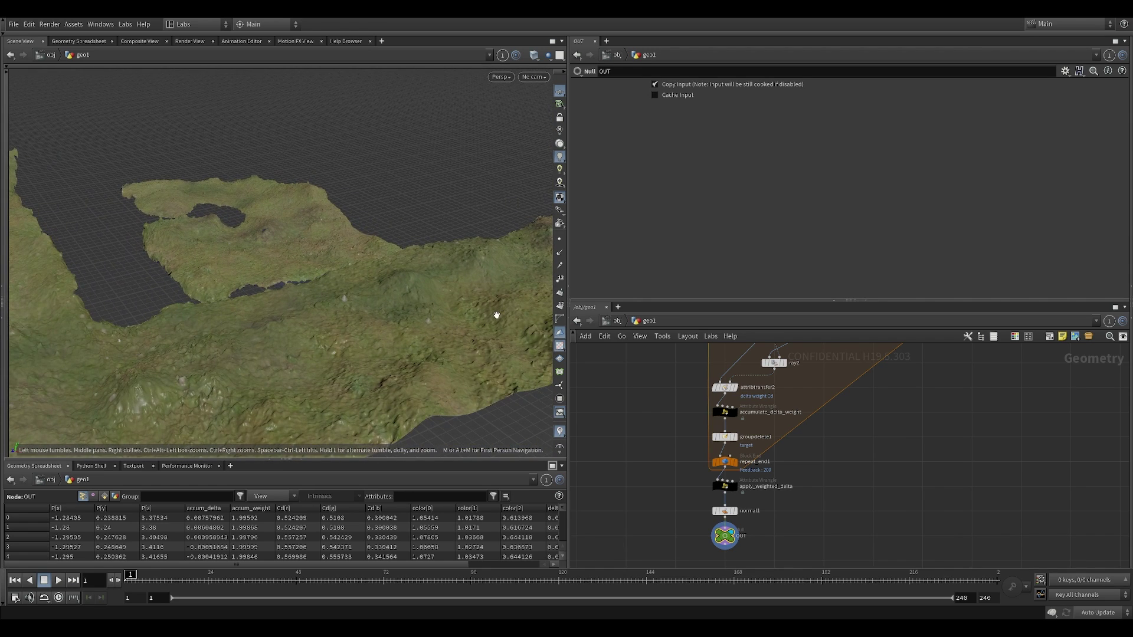